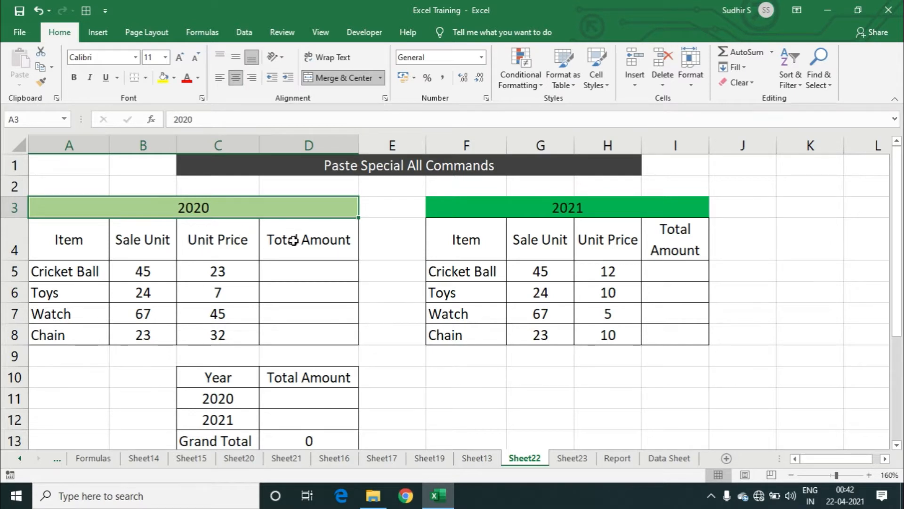
Step: Calculate the 2020 Cricket Ball total in D5 with the formula =B5*C5
{"action": "left_click", "coordinate": [285, 267]}
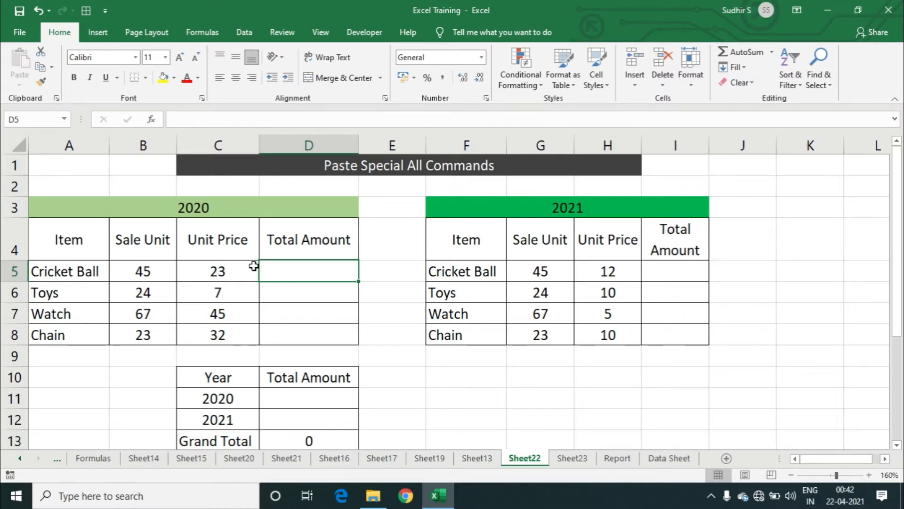
{"action": "type", "text": "="}
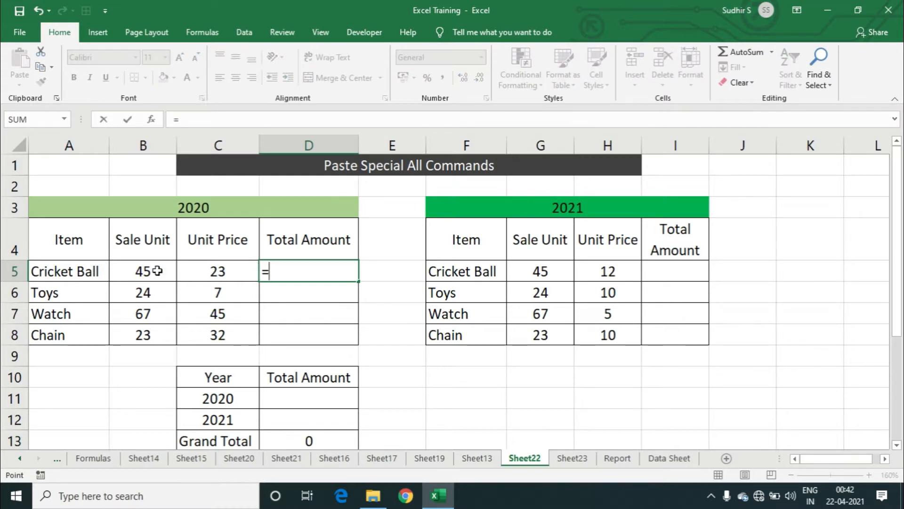
{"action": "left_click", "coordinate": [157, 271]}
{"action": "type", "text": "*"}
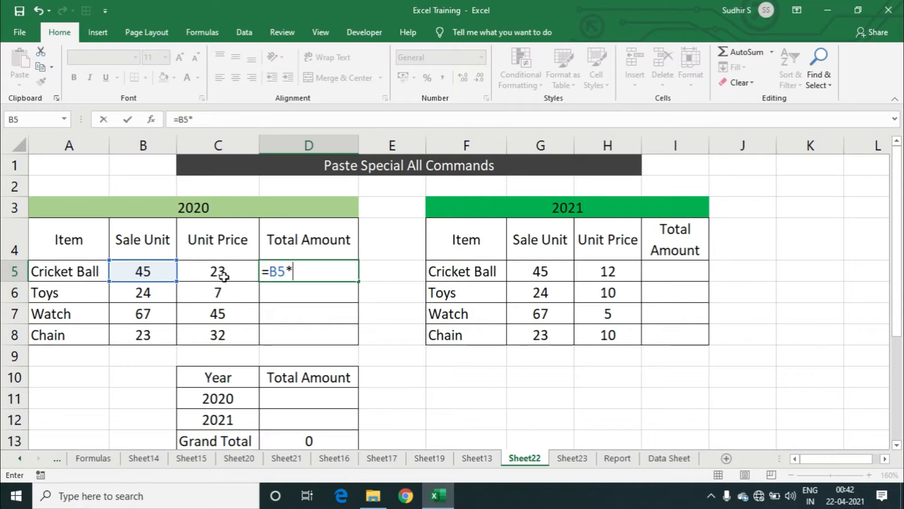
{"action": "left_click", "coordinate": [222, 266]}
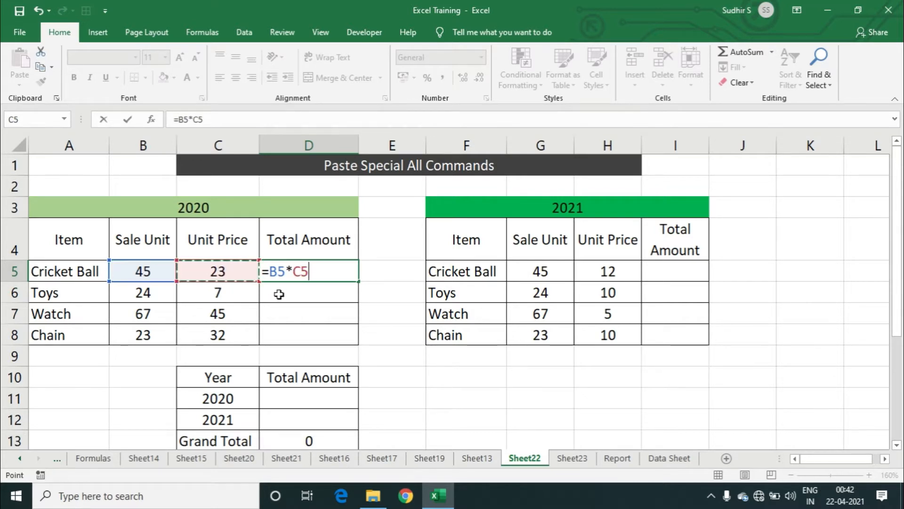
{"action": "key", "text": "Return"}
Step: Fill the D5 formula down to D8 for the remaining 2020 items
{"action": "left_click", "coordinate": [319, 271]}
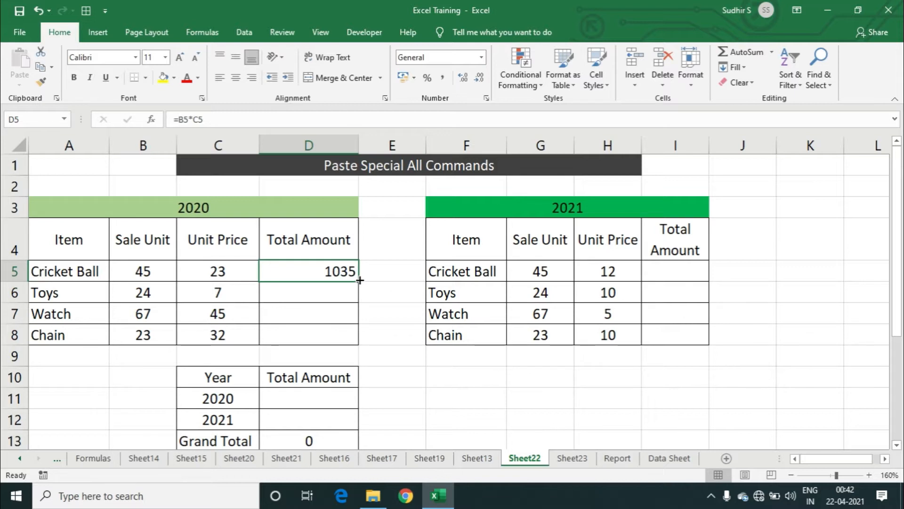
{"action": "left_click_drag", "start_coordinate": [360, 281], "coordinate": [357, 344]}
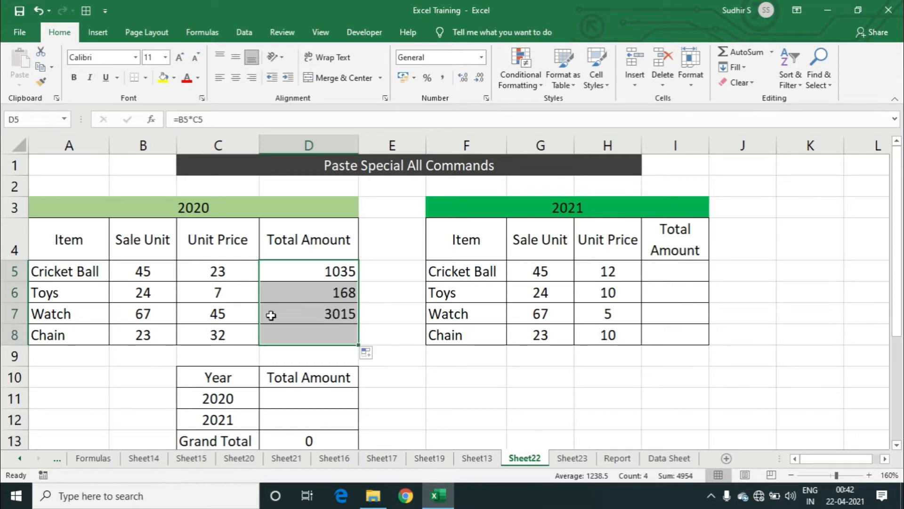
{"action": "left_click", "coordinate": [325, 334]}
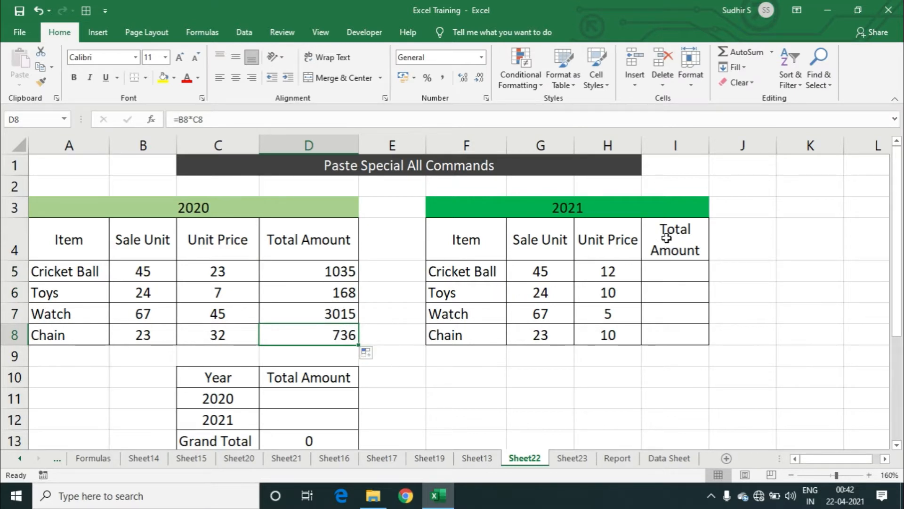
Step: Copy the 2020 Total Amount cells D5:D8, leaving out the header
{"action": "left_click", "coordinate": [670, 266]}
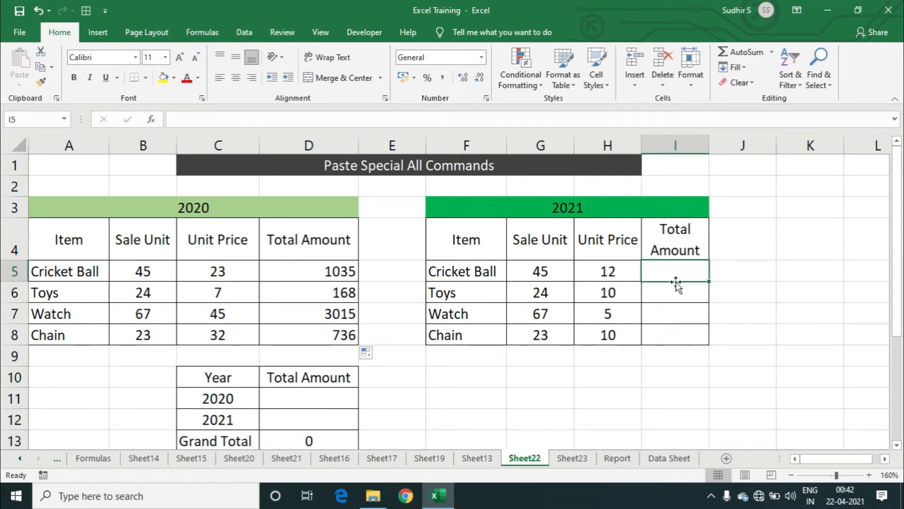
{"action": "left_click_drag", "start_coordinate": [335, 270], "coordinate": [343, 334]}
{"action": "left_click", "coordinate": [330, 269]}
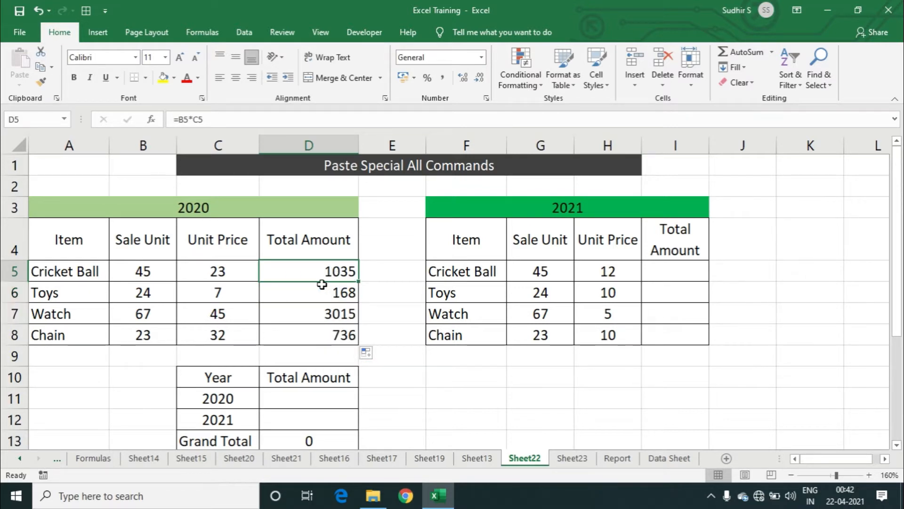
{"action": "left_click_drag", "start_coordinate": [317, 269], "coordinate": [337, 343]}
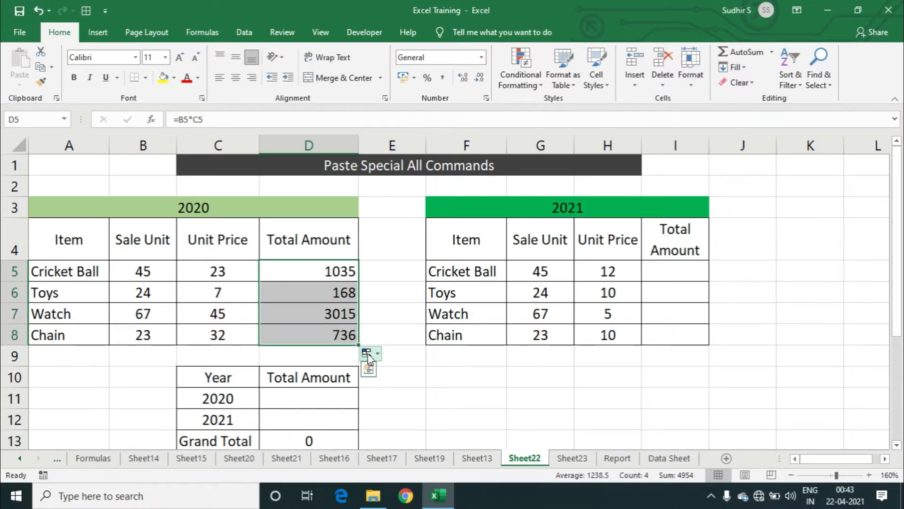
{"action": "key", "text": "ctrl+c"}
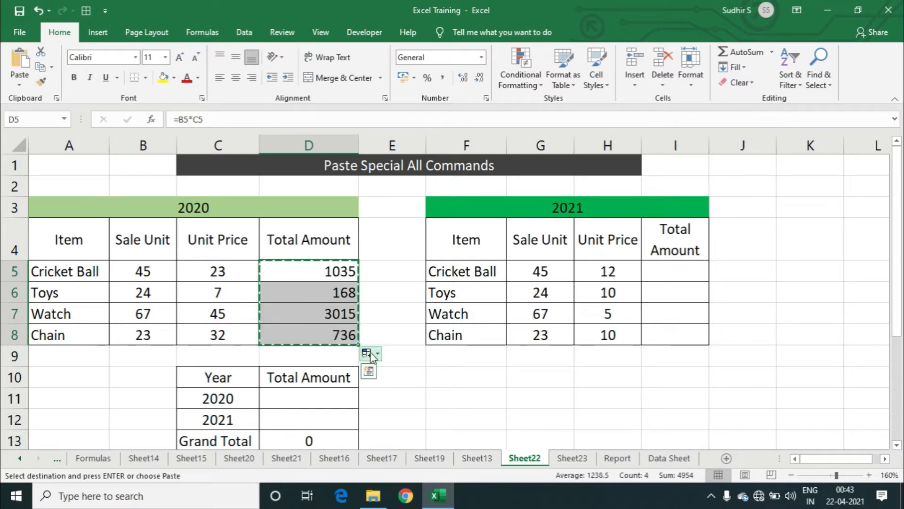
Step: Use Paste Special with the Formulas option to paste the copied cells into the 2021 Total Amount column starting at I5
{"action": "left_click", "coordinate": [673, 275]}
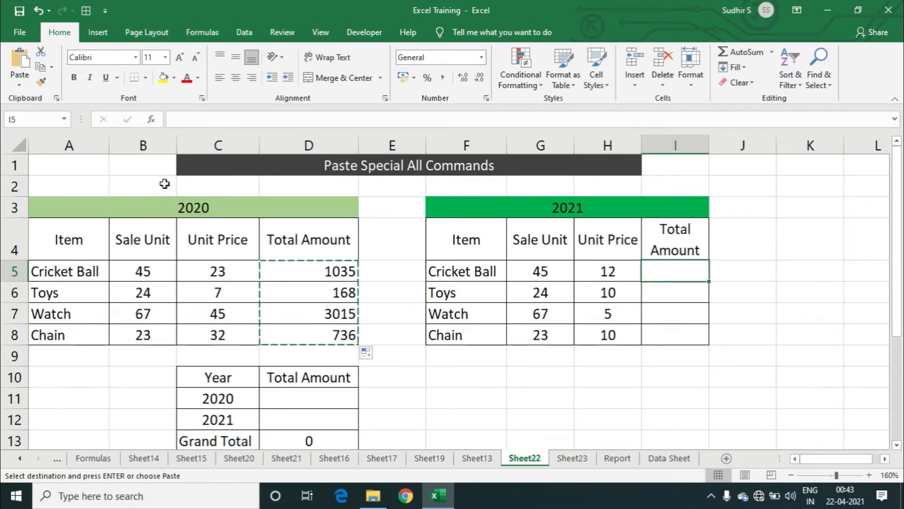
{"action": "left_click", "coordinate": [19, 84]}
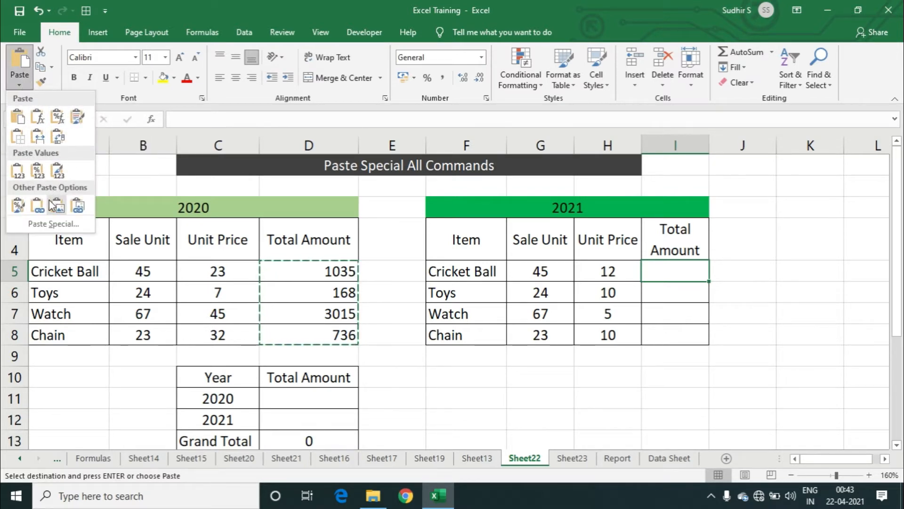
{"action": "left_click", "coordinate": [29, 225]}
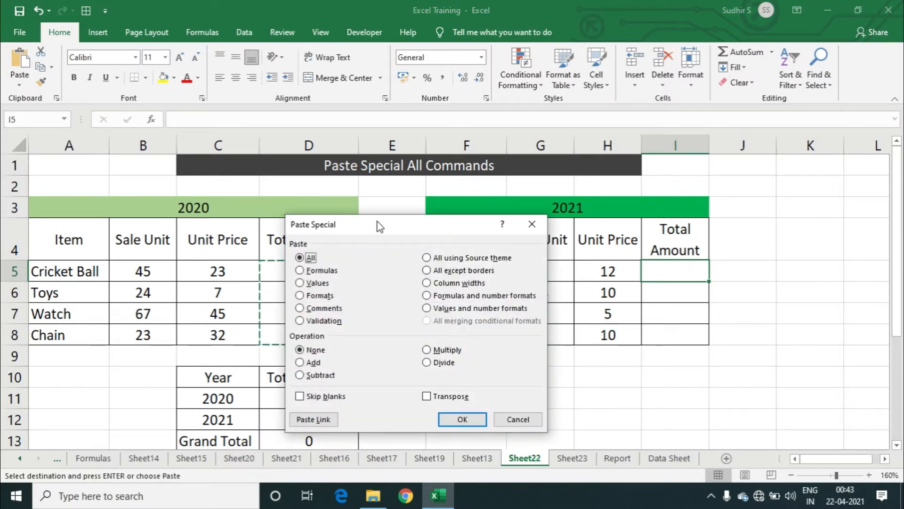
{"action": "left_click_drag", "start_coordinate": [380, 227], "coordinate": [390, 176]}
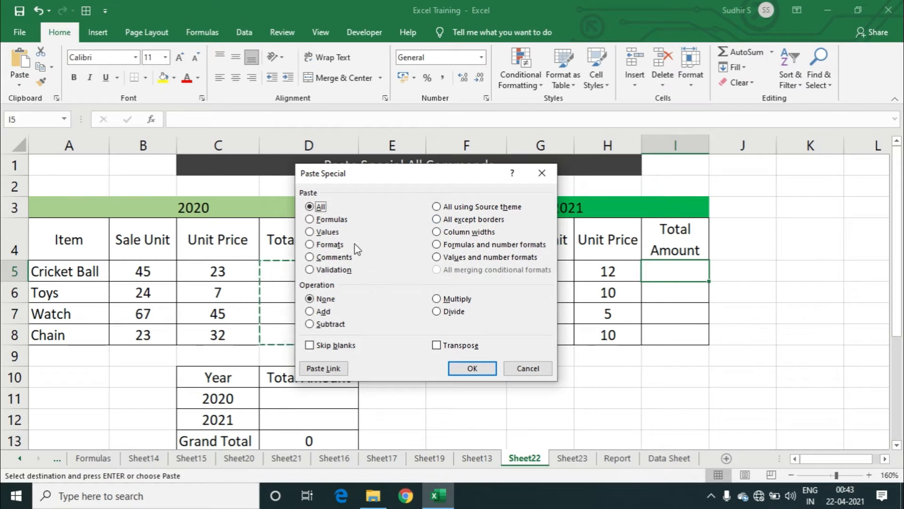
{"action": "left_click", "coordinate": [311, 220]}
{"action": "left_click", "coordinate": [472, 367]}
Step: Check the pasted formulas in I5:I8 against the 2021 Sale Unit and Unit Price cells, and end copy mode
{"action": "left_click", "coordinate": [678, 269]}
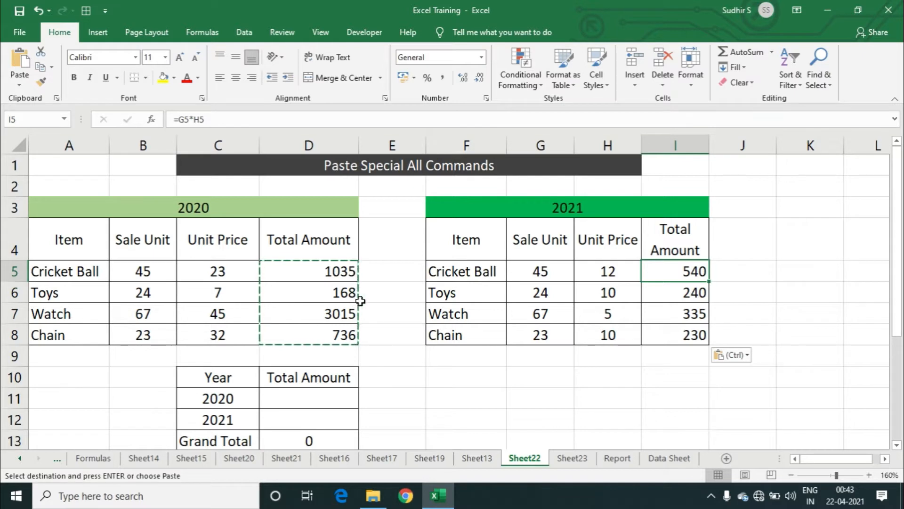
{"action": "left_click", "coordinate": [546, 275]}
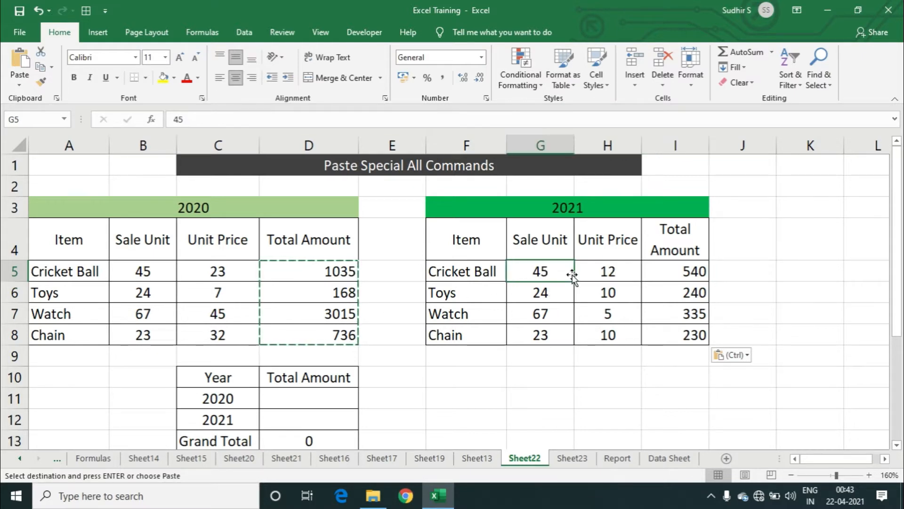
{"action": "left_click", "coordinate": [606, 276]}
{"action": "left_click", "coordinate": [679, 272]}
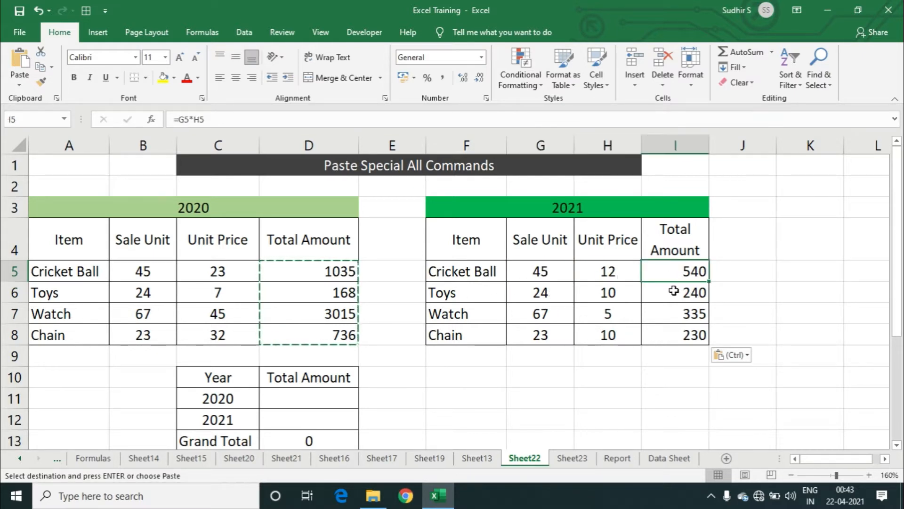
{"action": "left_click", "coordinate": [677, 291]}
{"action": "left_click", "coordinate": [678, 316]}
{"action": "left_click", "coordinate": [678, 335]}
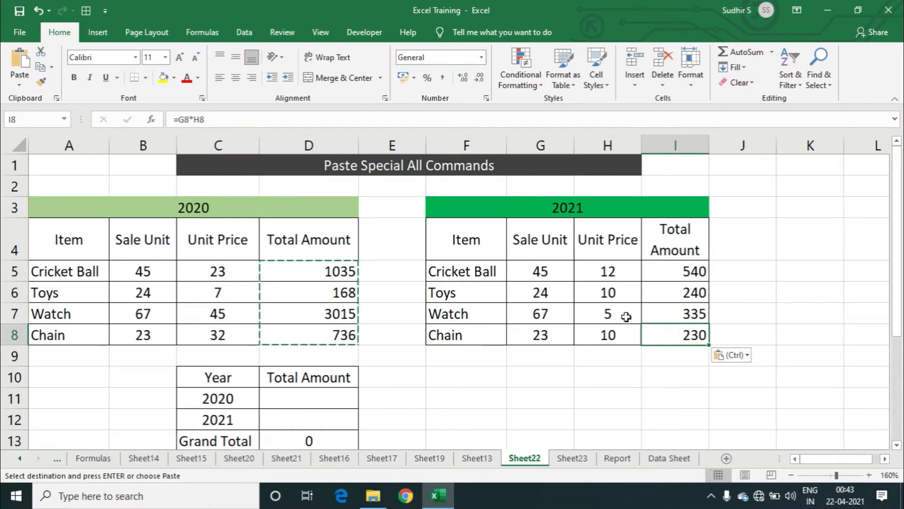
{"action": "key", "text": "Escape"}
{"action": "left_click", "coordinate": [669, 273]}
{"action": "left_click", "coordinate": [666, 292]}
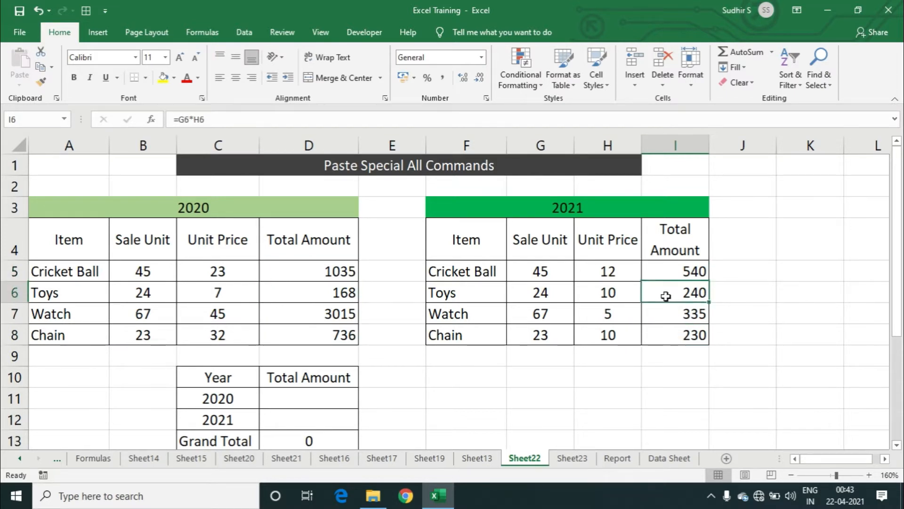
{"action": "left_click", "coordinate": [667, 313]}
{"action": "left_click", "coordinate": [669, 335]}
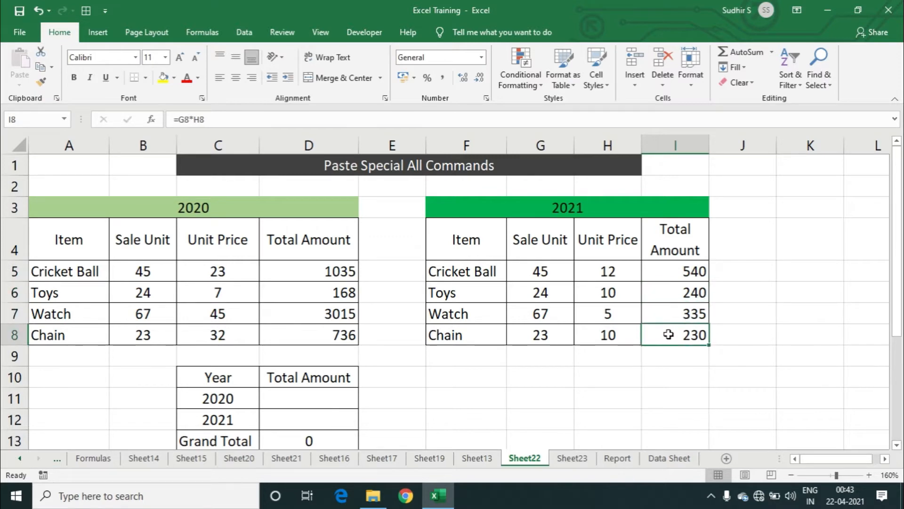
{"action": "scroll", "coordinate": [604, 325], "scroll_direction": "down", "scroll_amount": 1}
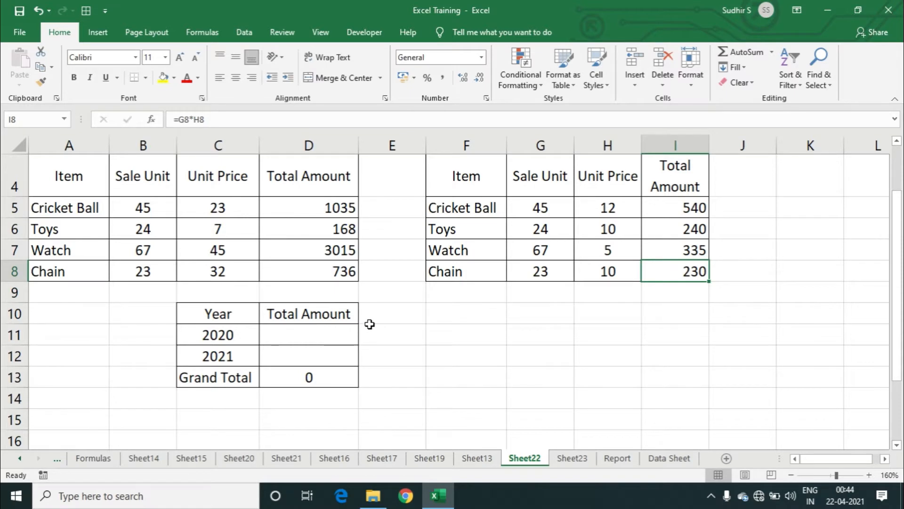
{"action": "scroll", "coordinate": [370, 325], "scroll_direction": "up", "scroll_amount": 1}
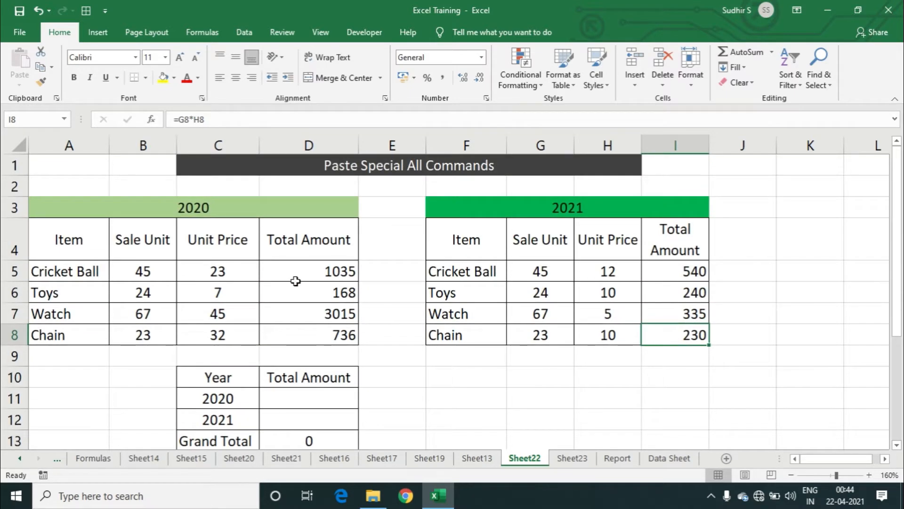
Step: Copy the 2020 Total Amount column including its header, D4:D8
{"action": "left_click_drag", "start_coordinate": [117, 208], "coordinate": [319, 335]}
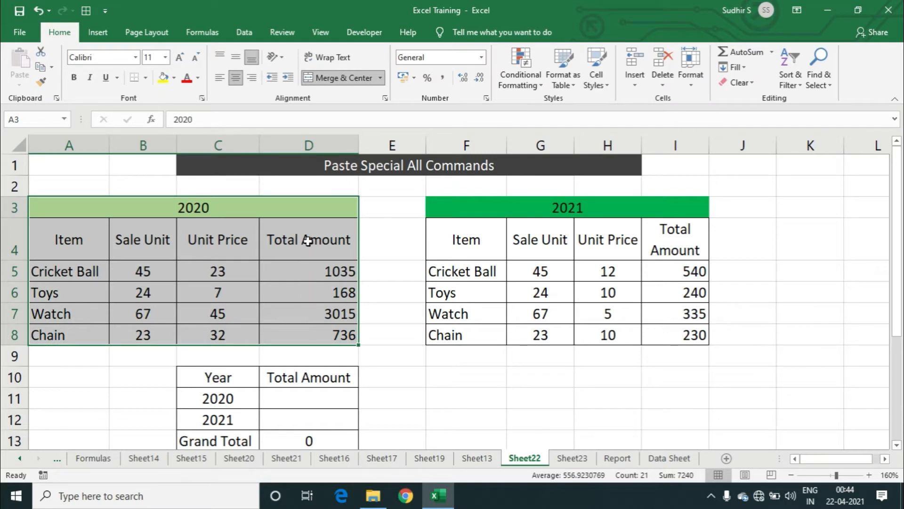
{"action": "left_click_drag", "start_coordinate": [313, 240], "coordinate": [318, 330]}
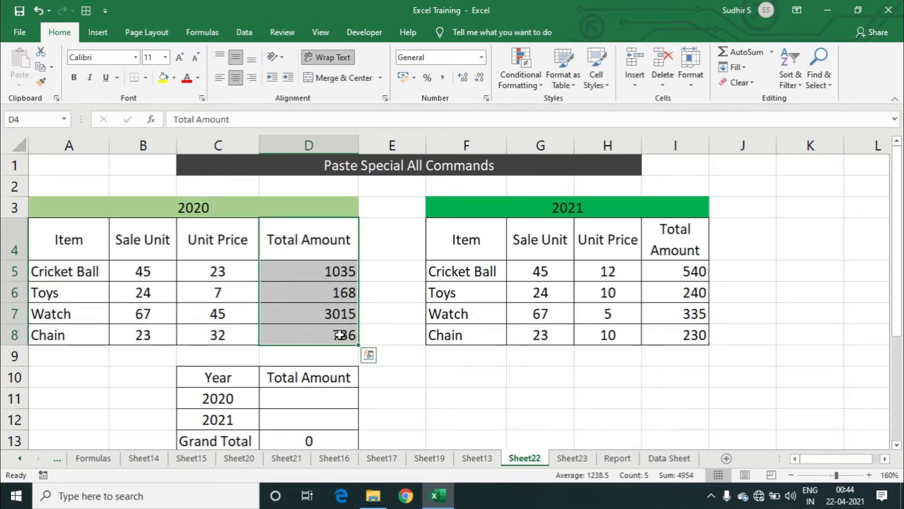
{"action": "key", "text": "ctrl+c"}
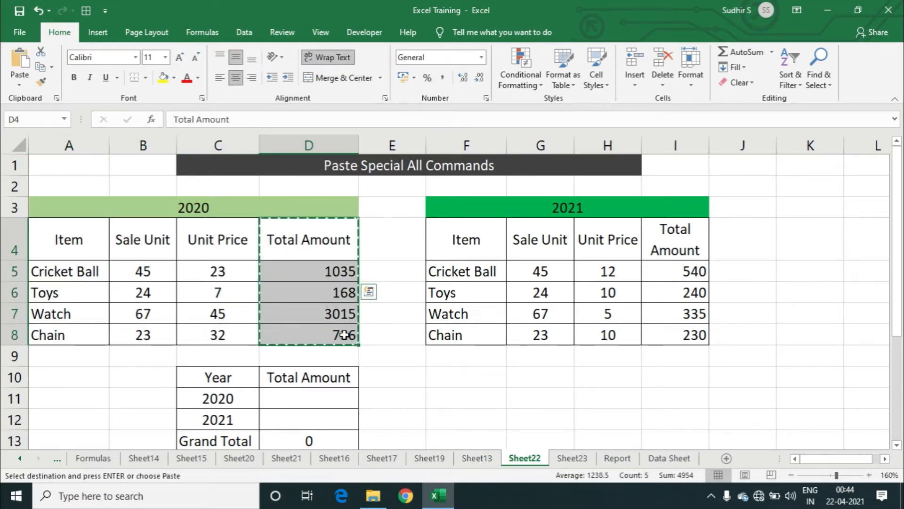
Step: Try an ordinary paste of the copied column at B16, checking its formulas in B17:B20, and undo it
{"action": "scroll", "coordinate": [330, 337], "scroll_direction": "down", "scroll_amount": 4}
{"action": "left_click", "coordinate": [143, 233]}
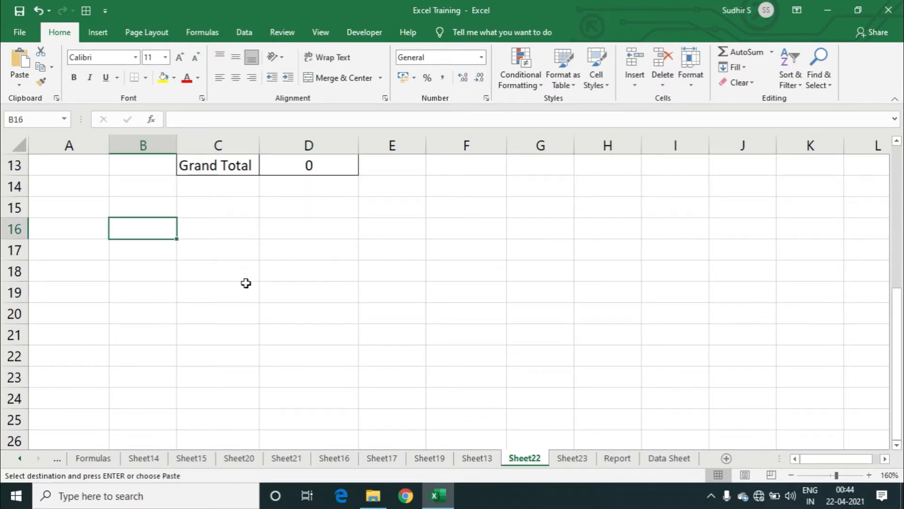
{"action": "key", "text": "ctrl+v"}
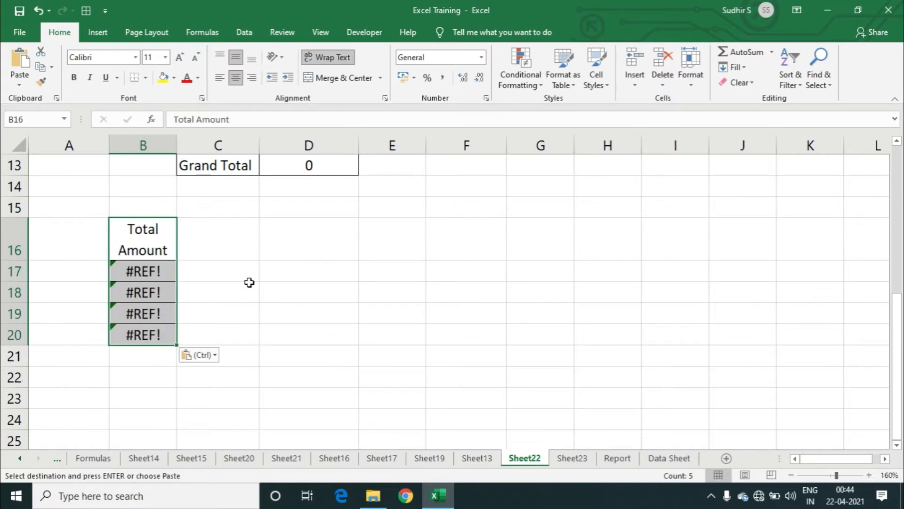
{"action": "left_click", "coordinate": [157, 273]}
{"action": "left_click", "coordinate": [159, 293]}
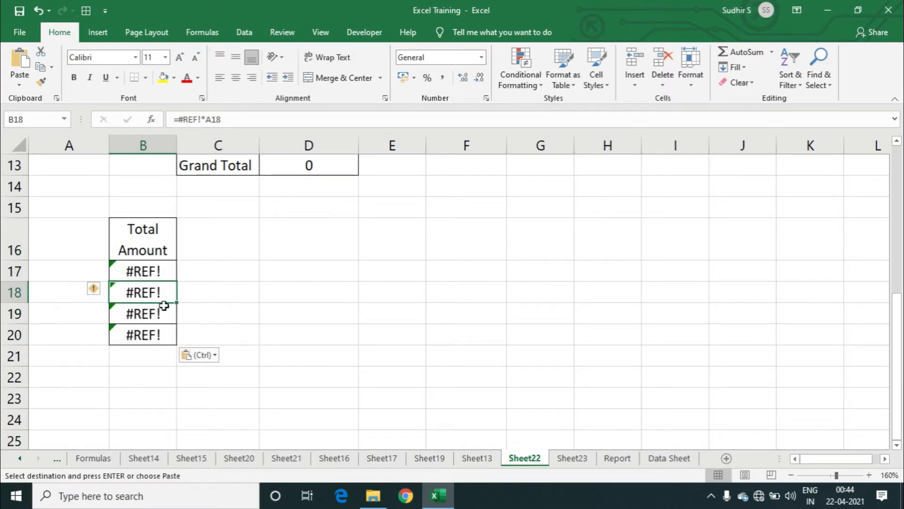
{"action": "left_click", "coordinate": [161, 312]}
{"action": "left_click", "coordinate": [164, 332]}
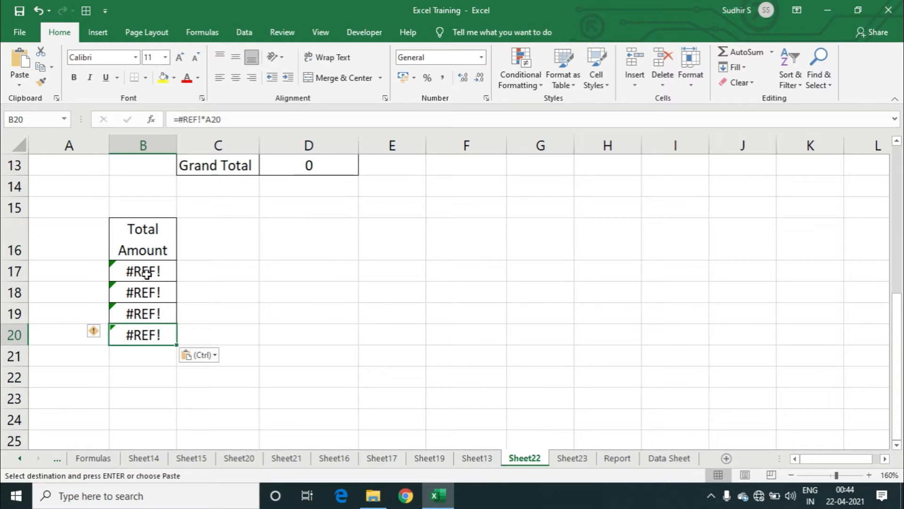
{"action": "key", "text": "ctrl+z"}
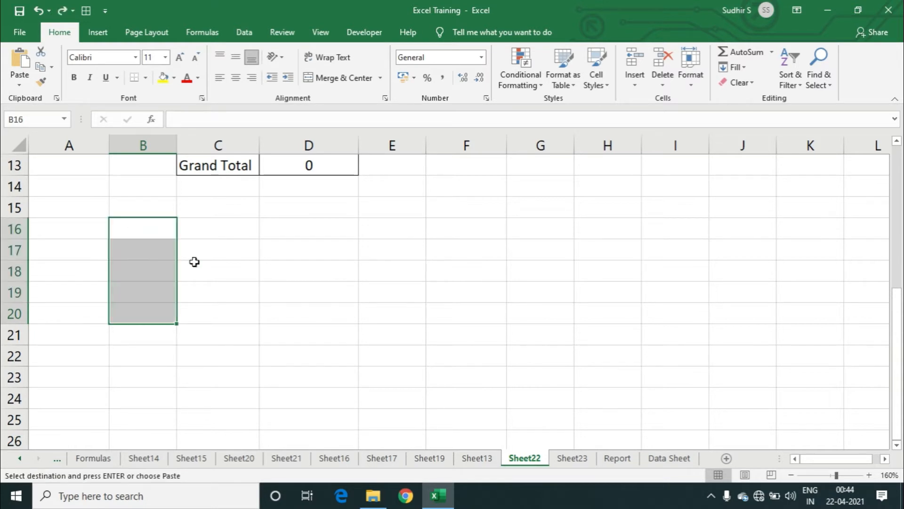
Step: Paste the copied Total Amount column at D16 below the summary table and check the formulas in D17 and D18
{"action": "scroll", "coordinate": [287, 255], "scroll_direction": "up", "scroll_amount": 2}
{"action": "scroll", "coordinate": [353, 196], "scroll_direction": "up", "scroll_amount": 1}
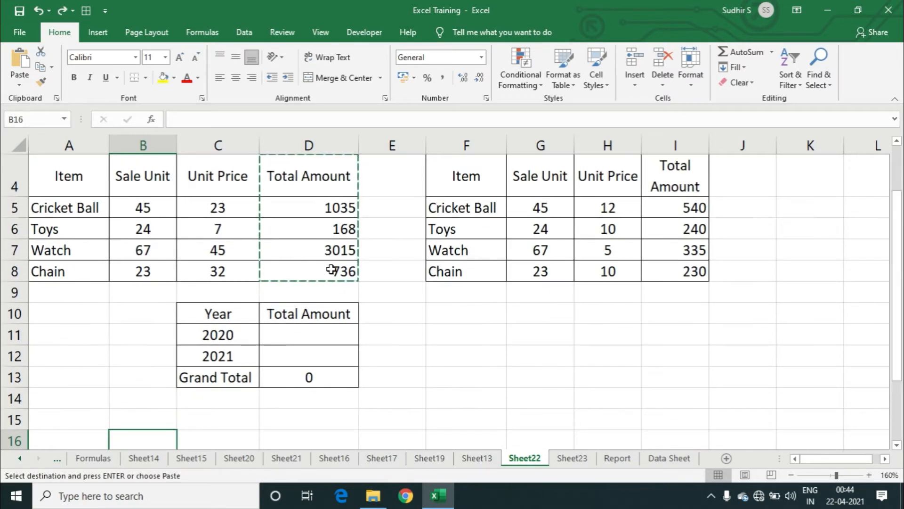
{"action": "scroll", "coordinate": [335, 299], "scroll_direction": "down", "scroll_amount": 1}
{"action": "left_click", "coordinate": [309, 344]}
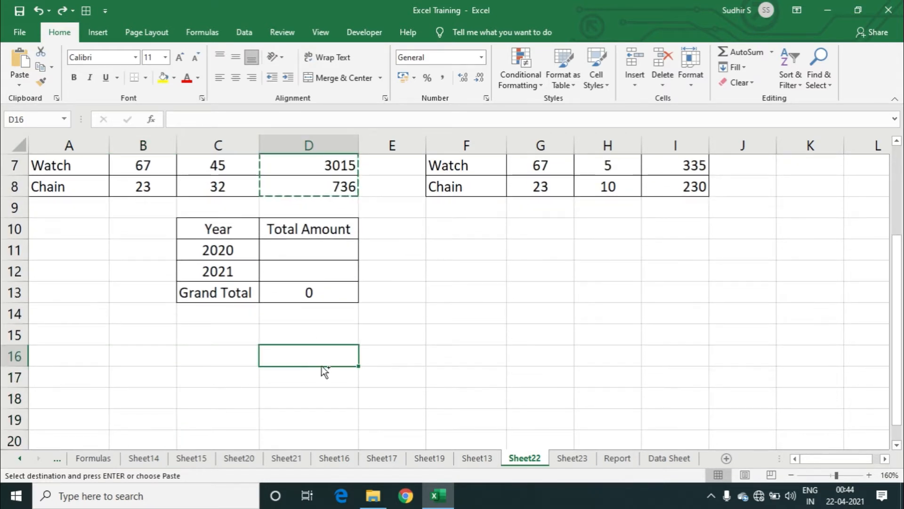
{"action": "key", "text": "ctrl+v"}
{"action": "scroll", "coordinate": [323, 358], "scroll_direction": "down", "scroll_amount": 2}
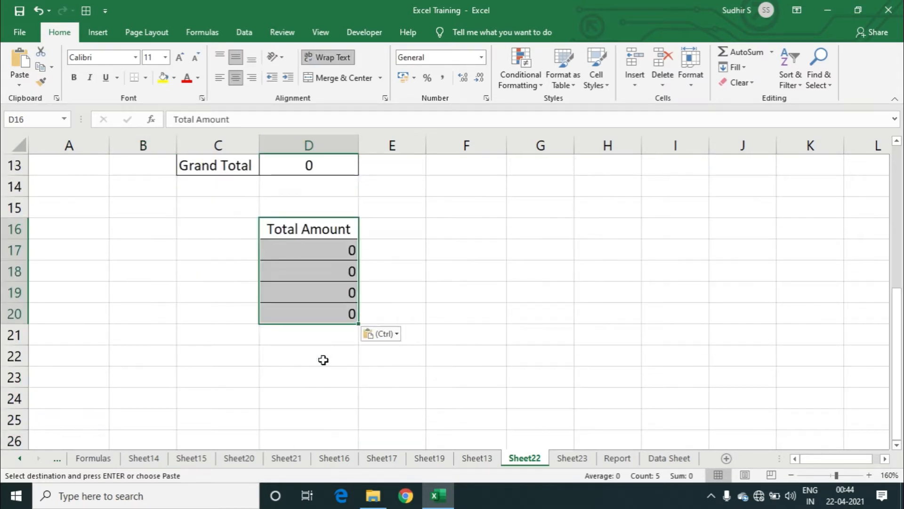
{"action": "left_click", "coordinate": [330, 248]}
{"action": "left_click", "coordinate": [333, 271]}
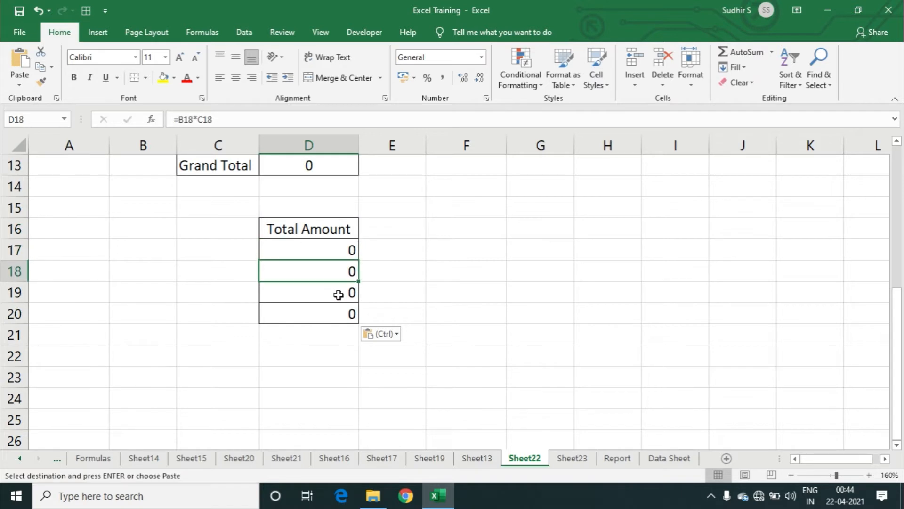
Step: Examine the pasted formulas in D17, D19 and D20 and the cells B17 and C17 that the first formula refers to
{"action": "left_click", "coordinate": [337, 294]}
{"action": "left_click", "coordinate": [344, 312]}
{"action": "left_click", "coordinate": [326, 248]}
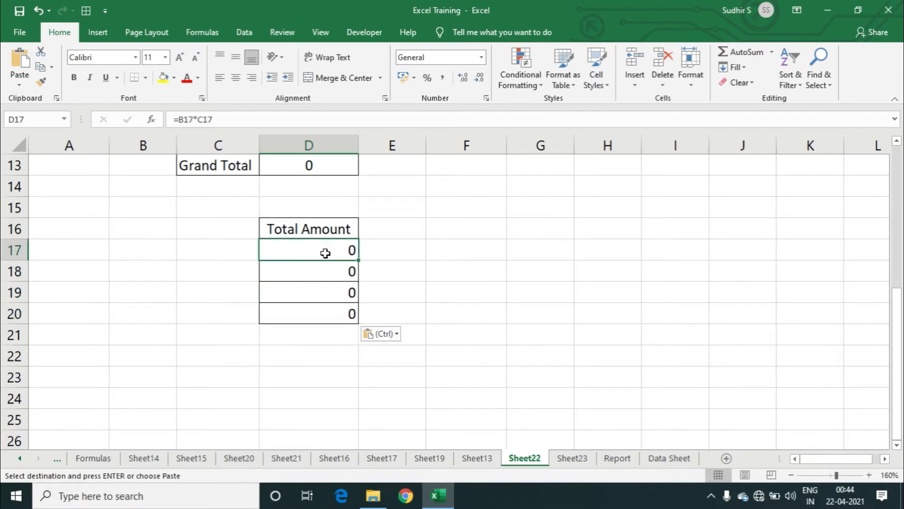
{"action": "key", "text": "Left"}
{"action": "key", "text": "Left"}
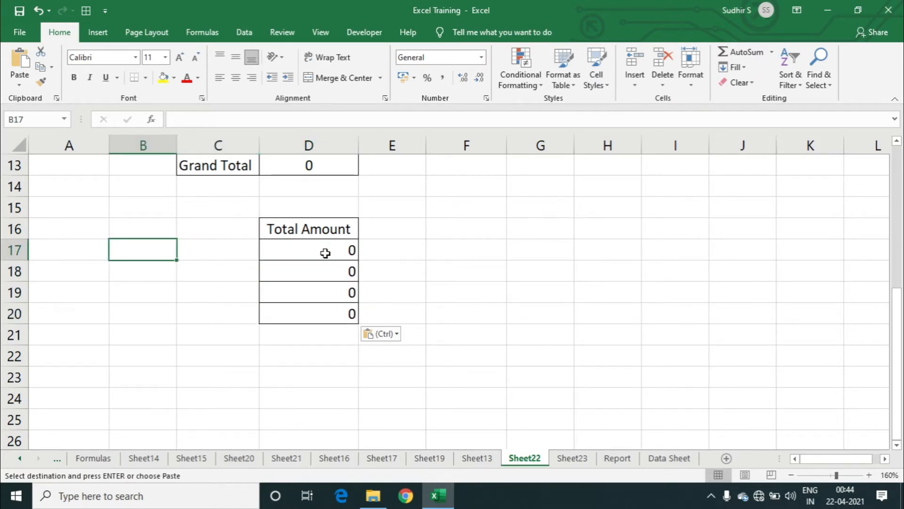
{"action": "key", "text": "Right"}
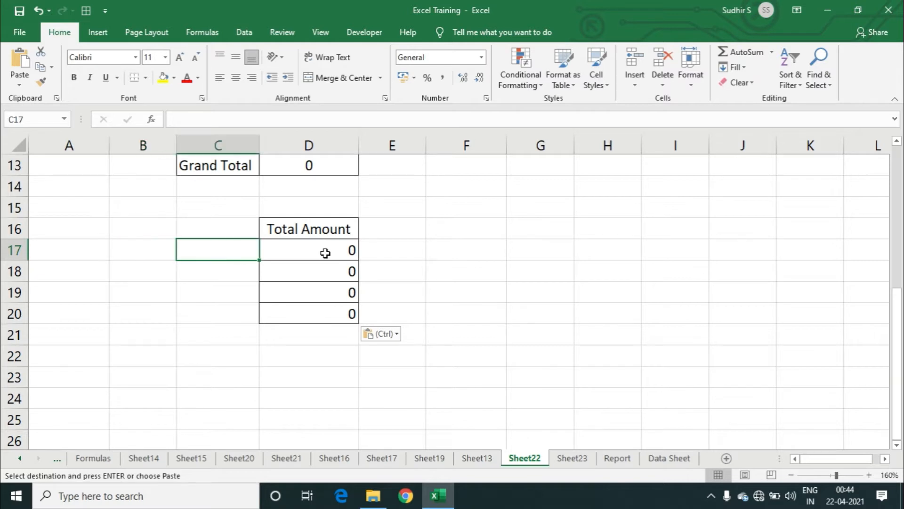
{"action": "key", "text": "Right"}
{"action": "left_click", "coordinate": [194, 255]}
{"action": "left_click", "coordinate": [157, 253]}
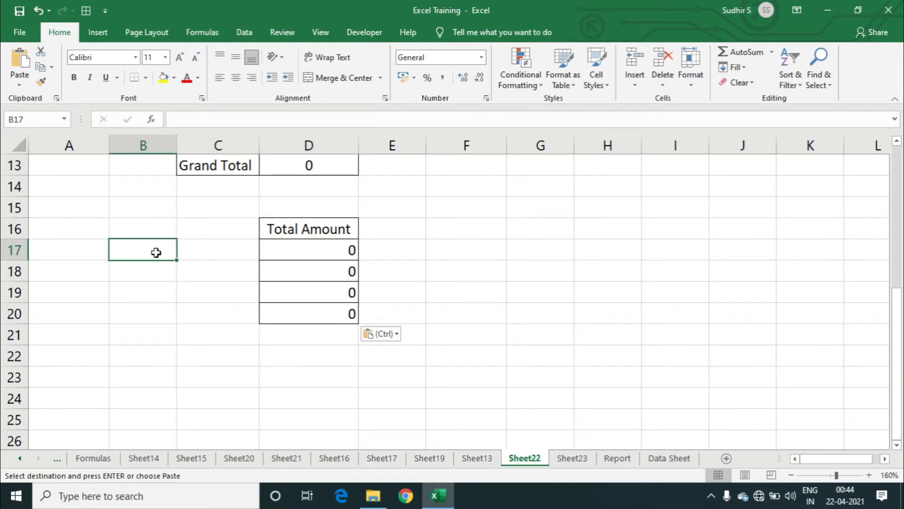
{"action": "left_click", "coordinate": [212, 250]}
{"action": "key", "text": "Right"}
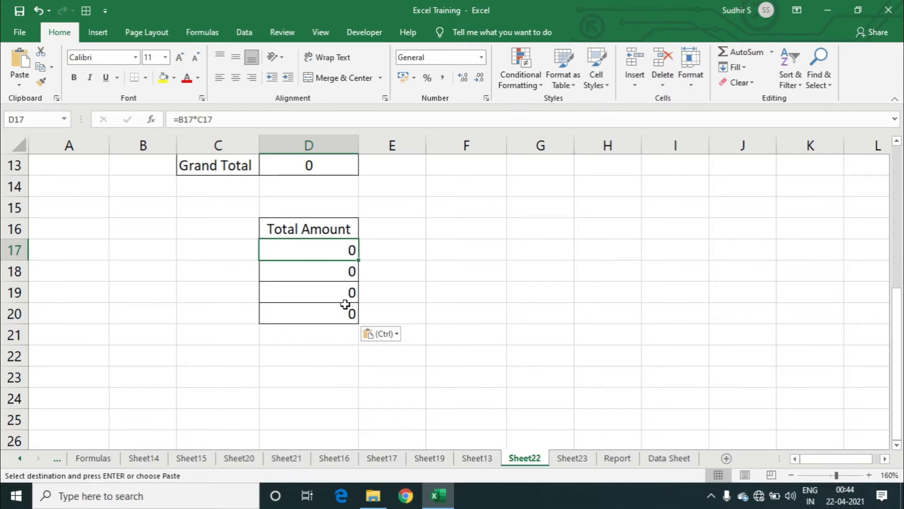
Step: Paste the copied 2020 Total Amount column over D16:D20 as values only, using Paste Special
{"action": "scroll", "coordinate": [345, 295], "scroll_direction": "up", "scroll_amount": 4}
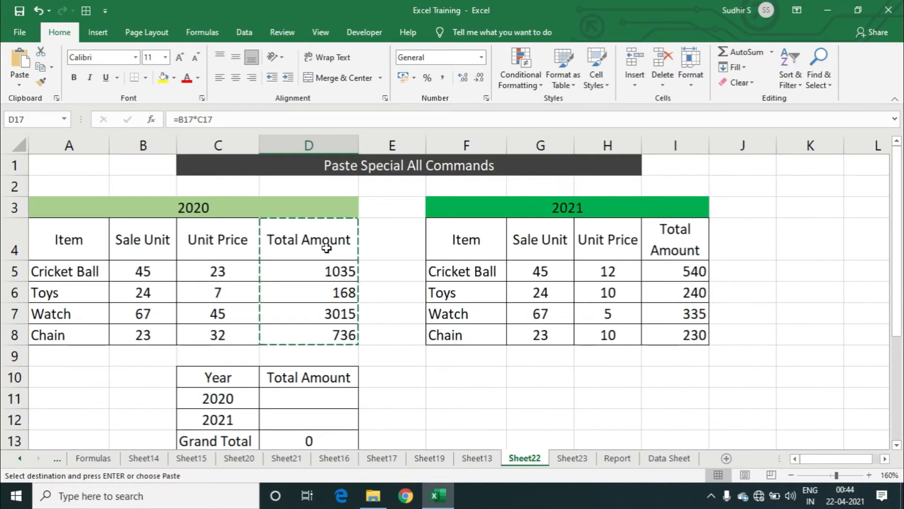
{"action": "left_click_drag", "start_coordinate": [311, 238], "coordinate": [313, 335]}
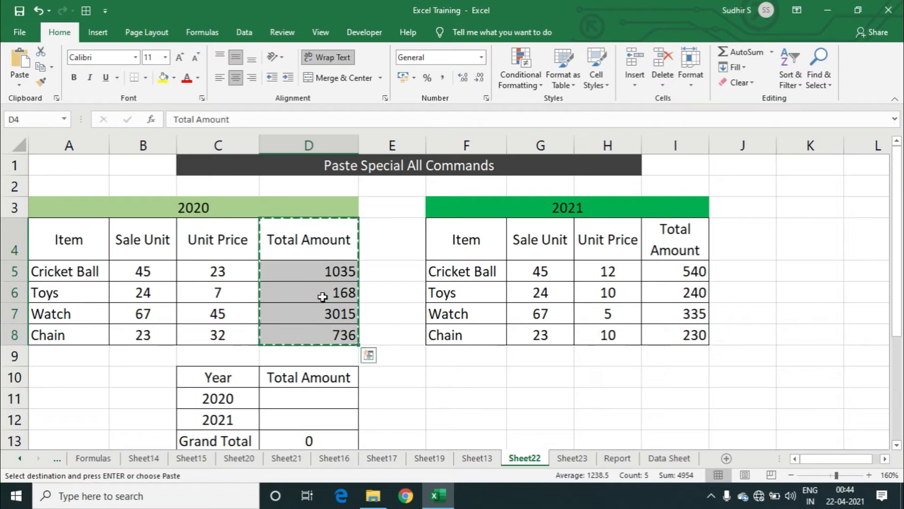
{"action": "scroll", "coordinate": [358, 318], "scroll_direction": "down", "scroll_amount": 4}
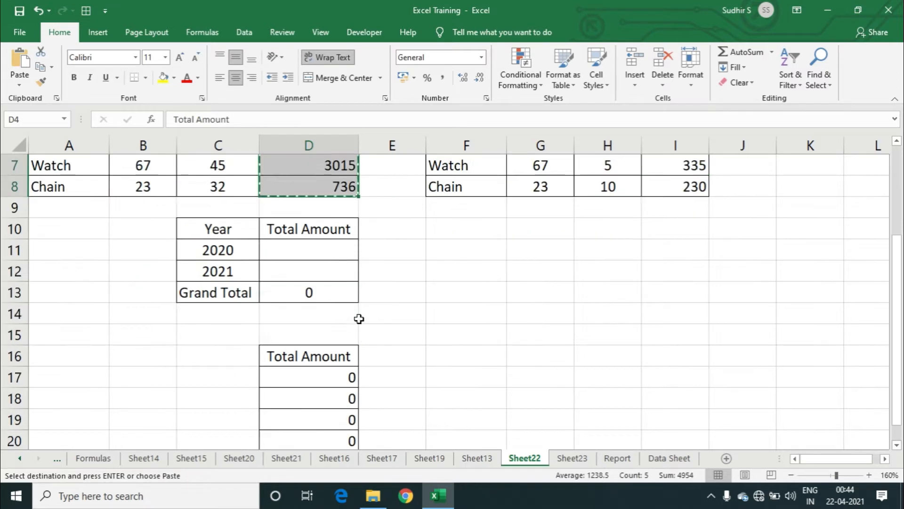
{"action": "left_click", "coordinate": [316, 232]}
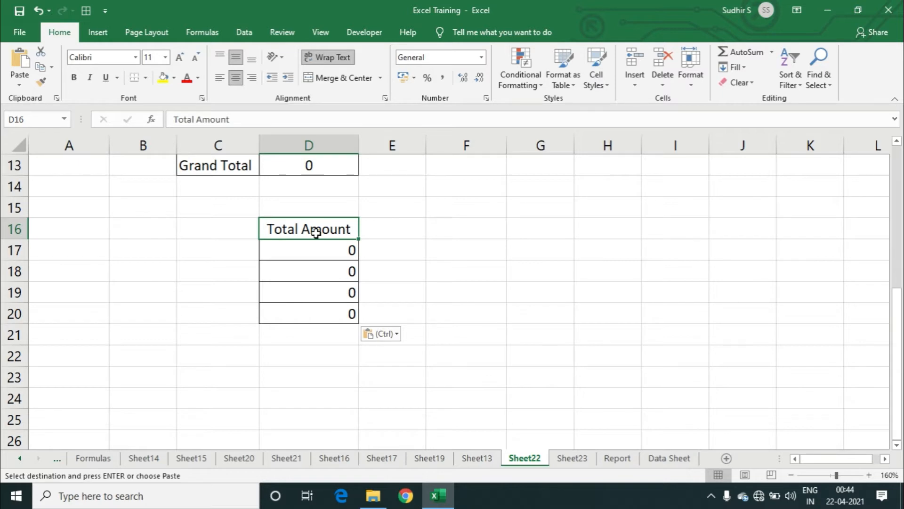
{"action": "left_click", "coordinate": [308, 247]}
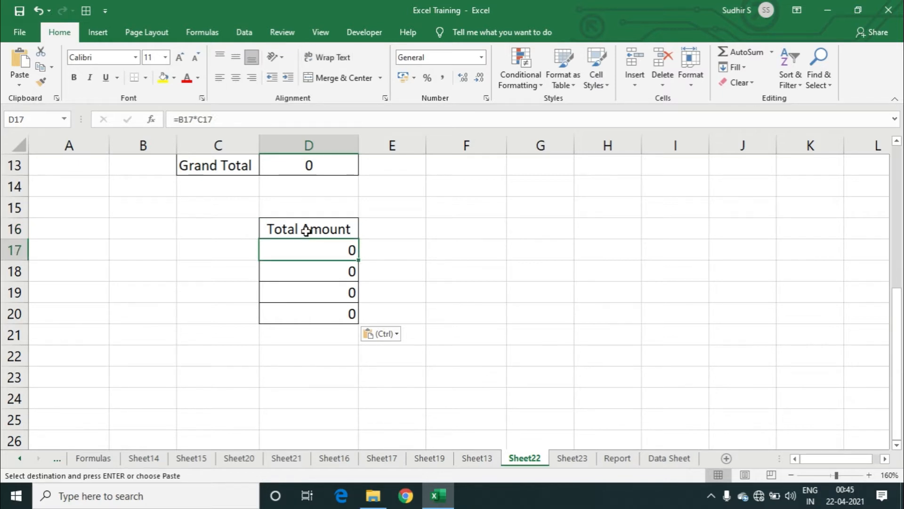
{"action": "left_click", "coordinate": [307, 230]}
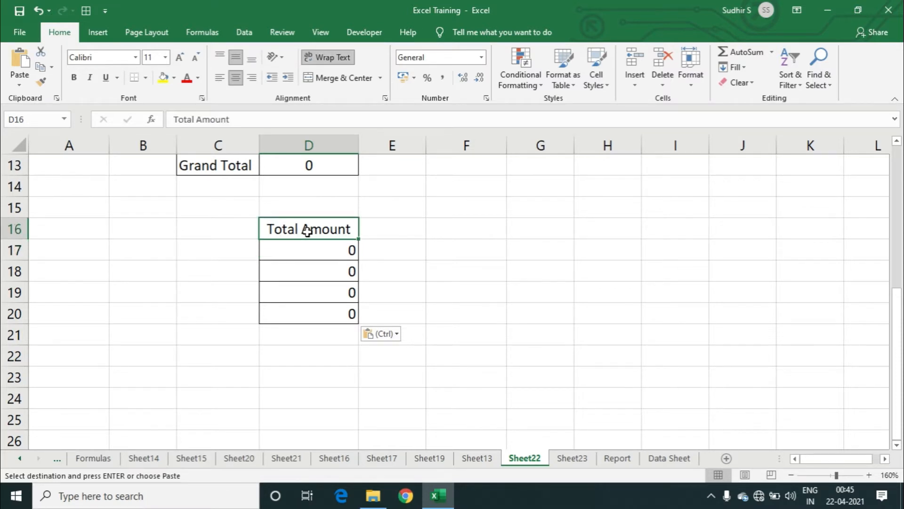
{"action": "left_click", "coordinate": [21, 83]}
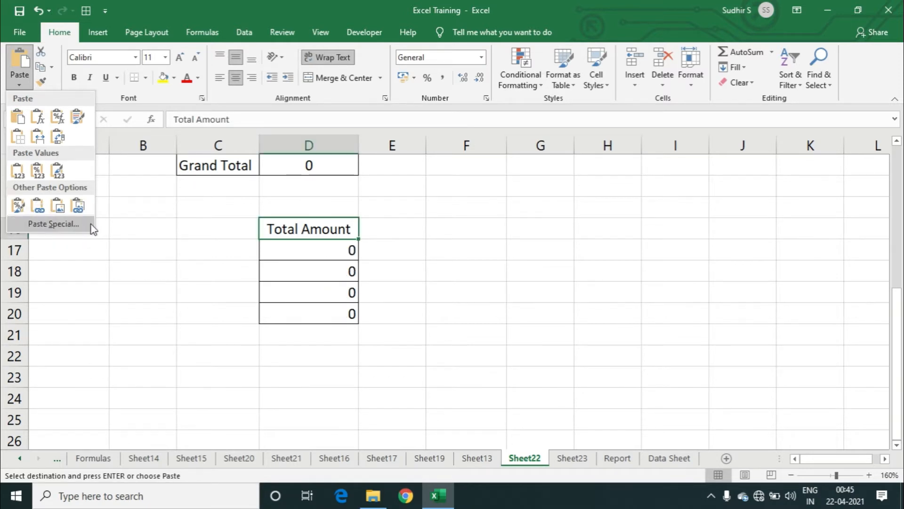
{"action": "left_click", "coordinate": [54, 224]}
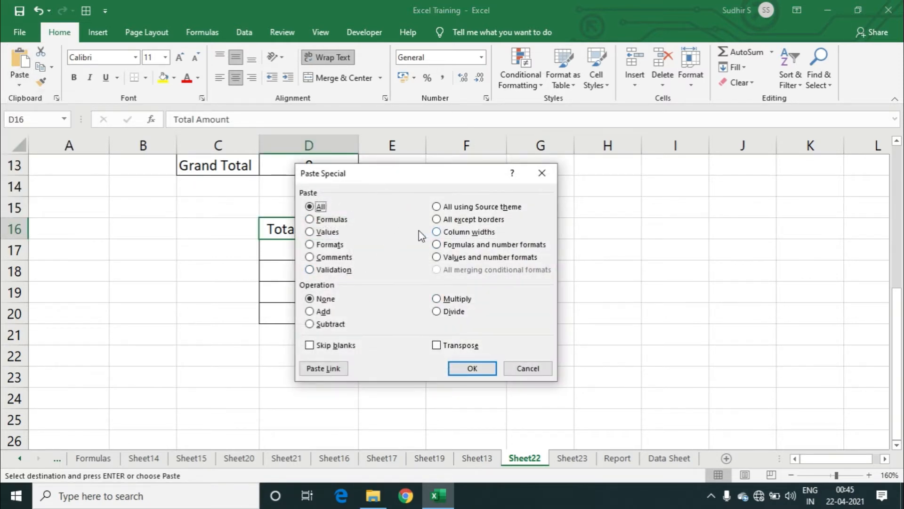
{"action": "left_click", "coordinate": [324, 232]}
{"action": "left_click", "coordinate": [486, 369]}
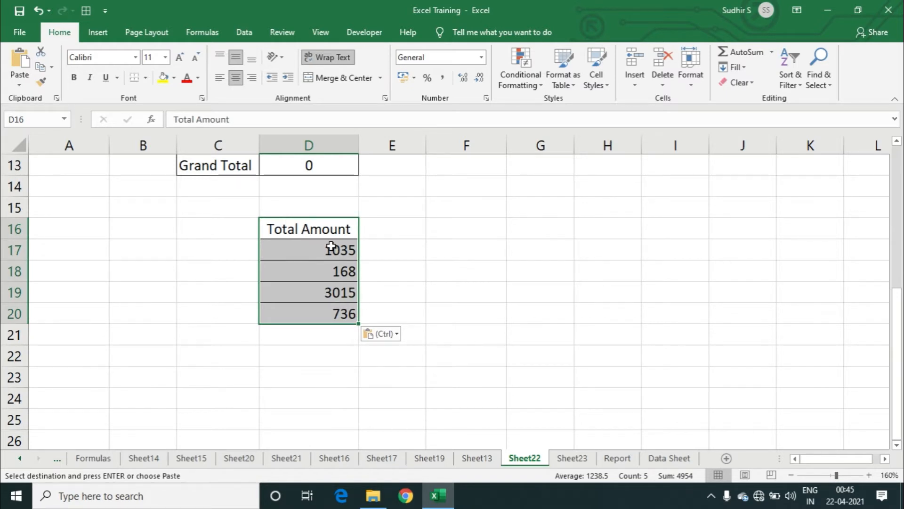
Step: Undo the values-only paste and clear the contents of D16:D20
{"action": "key", "text": "ctrl+z"}
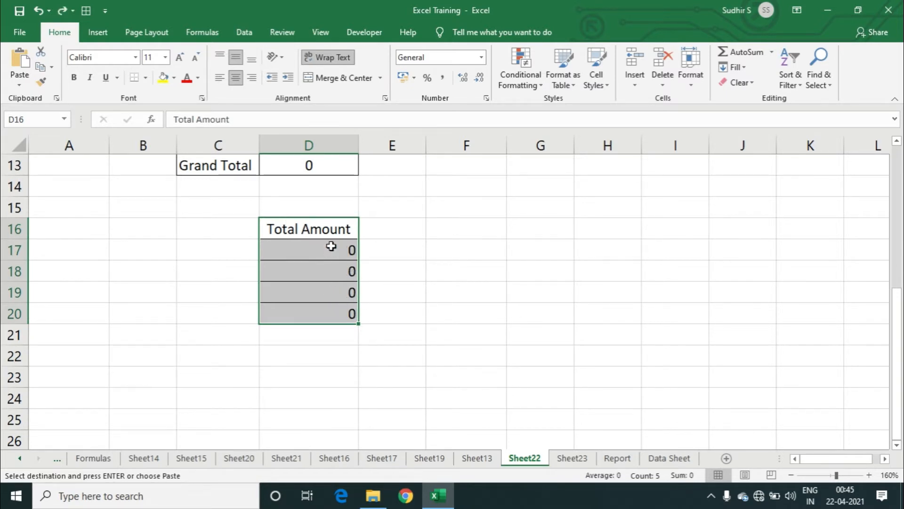
{"action": "key", "text": "Delete"}
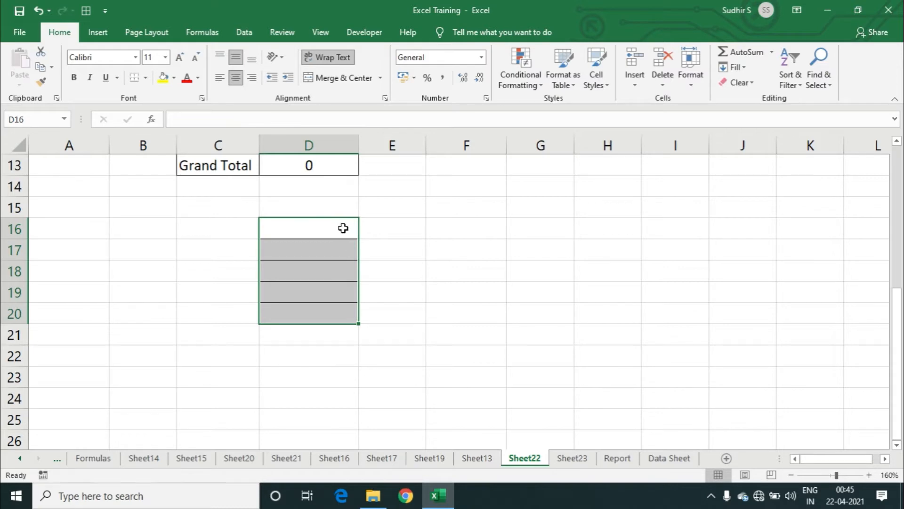
{"action": "left_click", "coordinate": [310, 228]}
Step: Copy the 2020 Total Amount column with its header, D4:D8, again
{"action": "scroll", "coordinate": [311, 223], "scroll_direction": "up", "scroll_amount": 4}
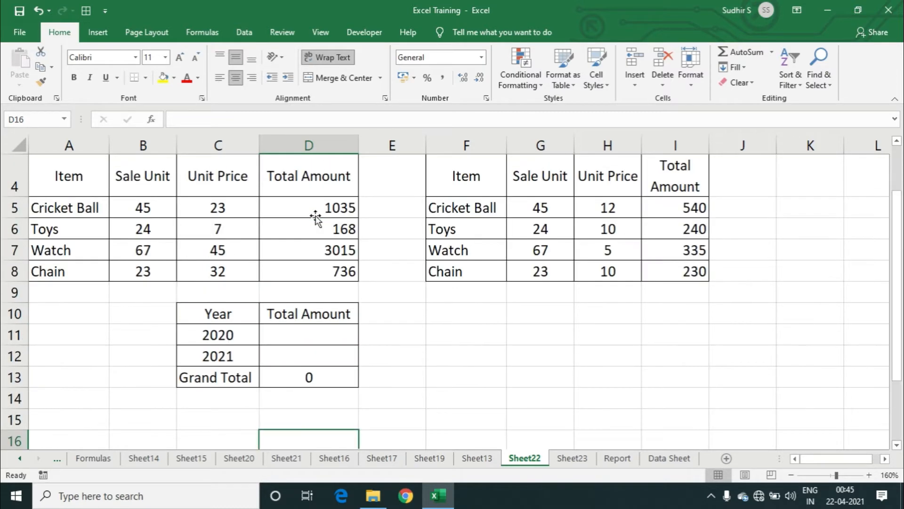
{"action": "scroll", "coordinate": [313, 207], "scroll_direction": "down", "scroll_amount": 1}
{"action": "scroll", "coordinate": [317, 184], "scroll_direction": "up", "scroll_amount": 2}
{"action": "left_click_drag", "start_coordinate": [316, 237], "coordinate": [316, 334]}
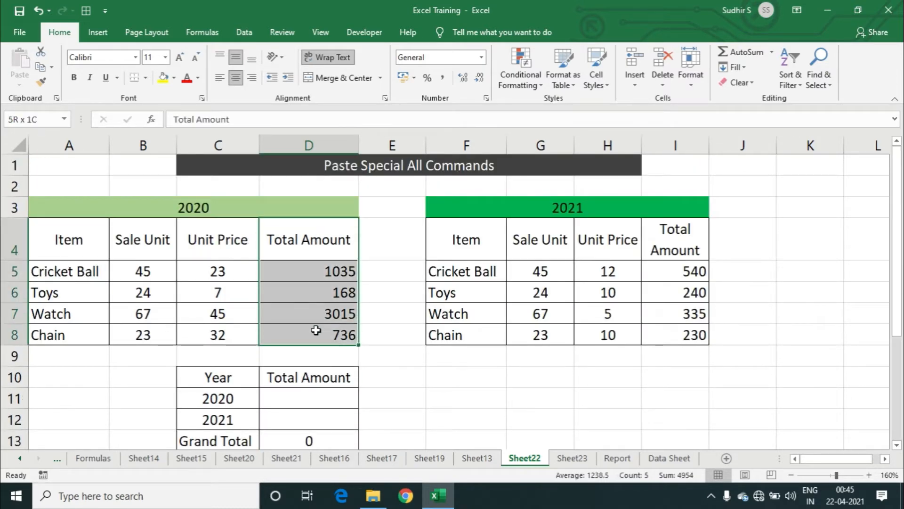
{"action": "key", "text": "ctrl+c"}
Step: Paste the copied column as values only at D24, below the bordered cells, and end copy mode
{"action": "scroll", "coordinate": [314, 329], "scroll_direction": "down", "scroll_amount": 3}
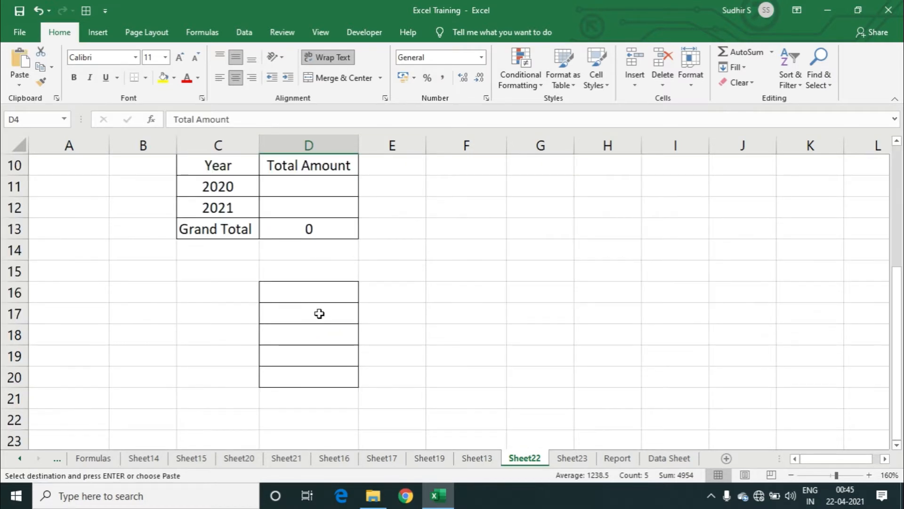
{"action": "scroll", "coordinate": [311, 314], "scroll_direction": "down", "scroll_amount": 3}
{"action": "left_click", "coordinate": [308, 273]}
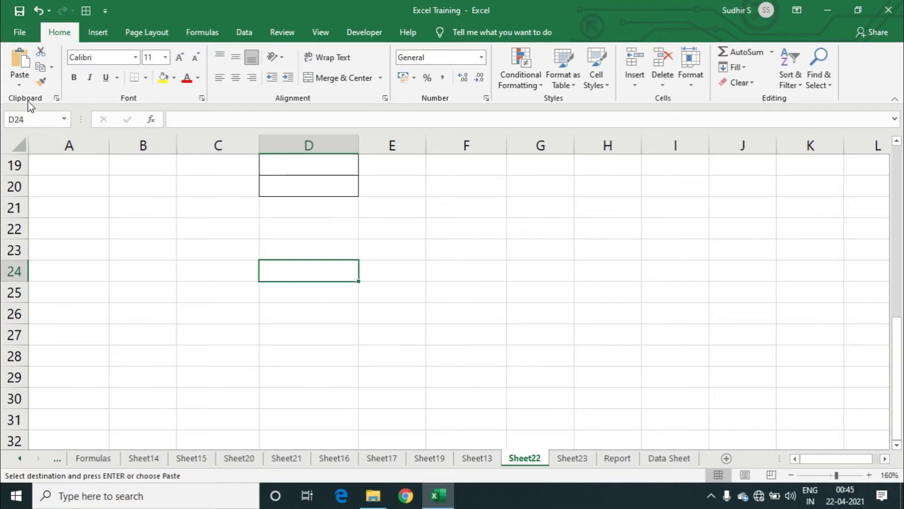
{"action": "right_click", "coordinate": [328, 271]}
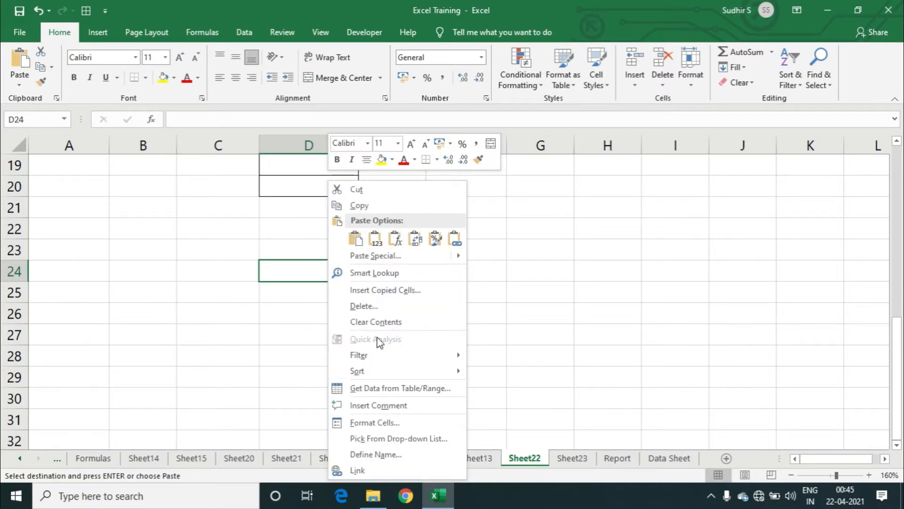
{"action": "left_click", "coordinate": [376, 242]}
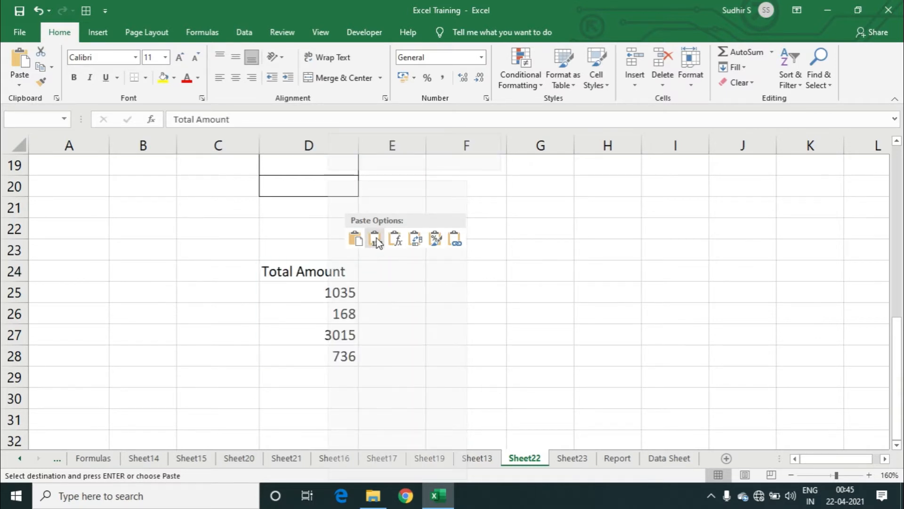
{"action": "left_click", "coordinate": [343, 272]}
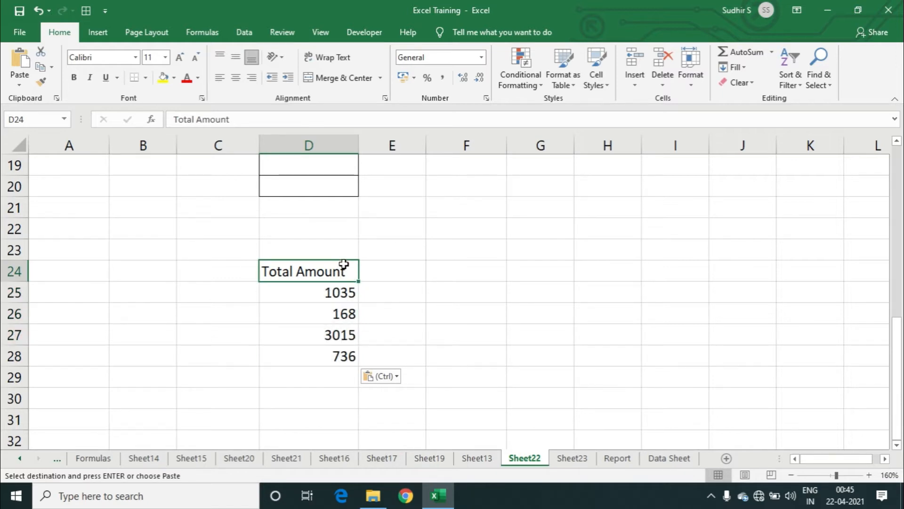
{"action": "scroll", "coordinate": [343, 264], "scroll_direction": "up", "scroll_amount": 6}
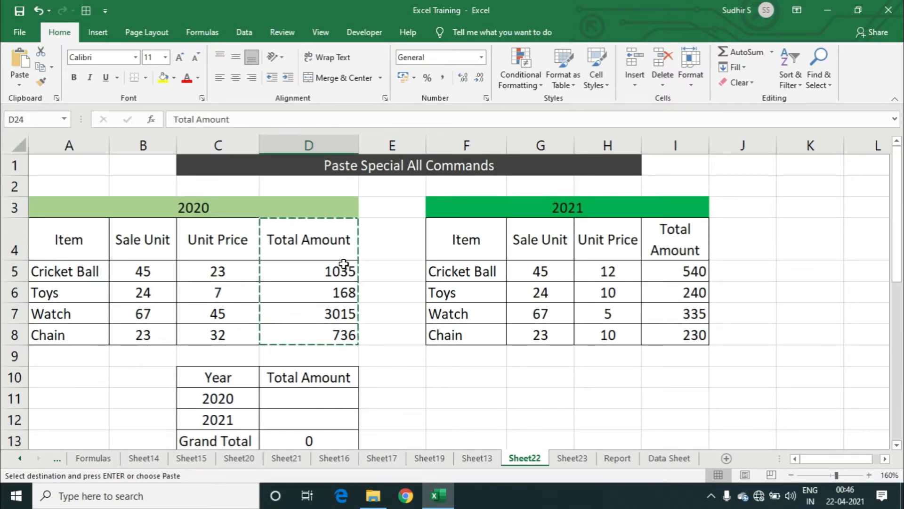
{"action": "key", "text": "Escape"}
Step: Give the 2020 table's header row, A4:D4, a dark grey fill and white font colour
{"action": "scroll", "coordinate": [343, 264], "scroll_direction": "up", "scroll_amount": 6}
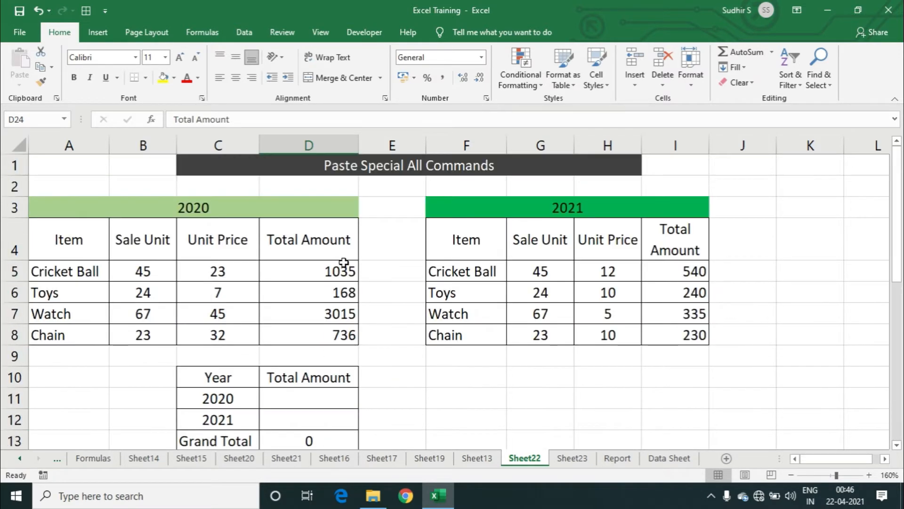
{"action": "left_click_drag", "start_coordinate": [97, 236], "coordinate": [343, 249]}
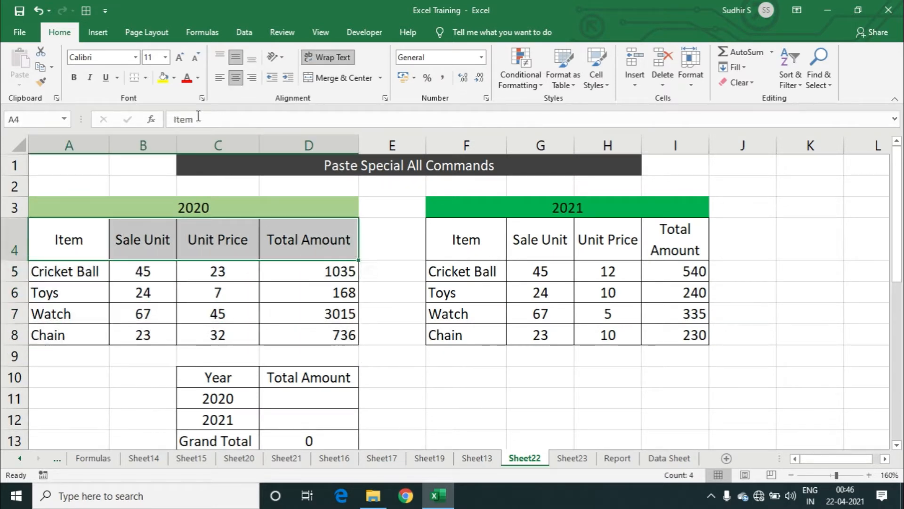
{"action": "left_click", "coordinate": [174, 77]}
{"action": "left_click", "coordinate": [185, 148]}
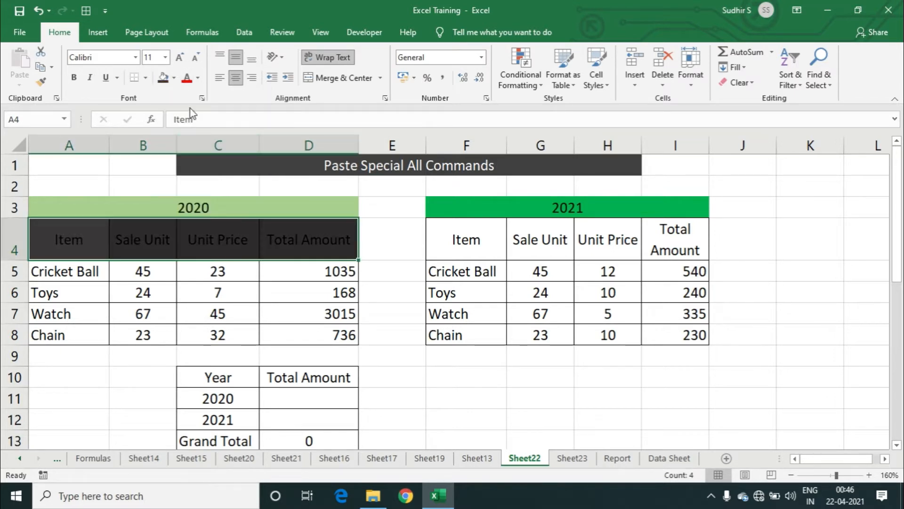
{"action": "left_click", "coordinate": [194, 83]}
{"action": "left_click", "coordinate": [186, 122]}
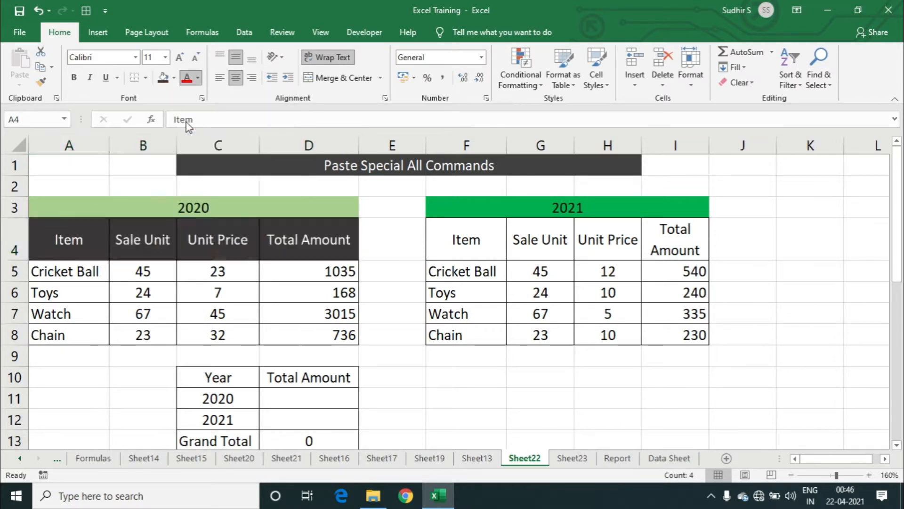
{"action": "left_click", "coordinate": [135, 252]}
Step: Set the font size of the 2020 header row A4:D4 to 12 and of the data rows A5:D8 to 9
{"action": "left_click_drag", "start_coordinate": [92, 239], "coordinate": [339, 238]}
{"action": "left_click", "coordinate": [179, 59]}
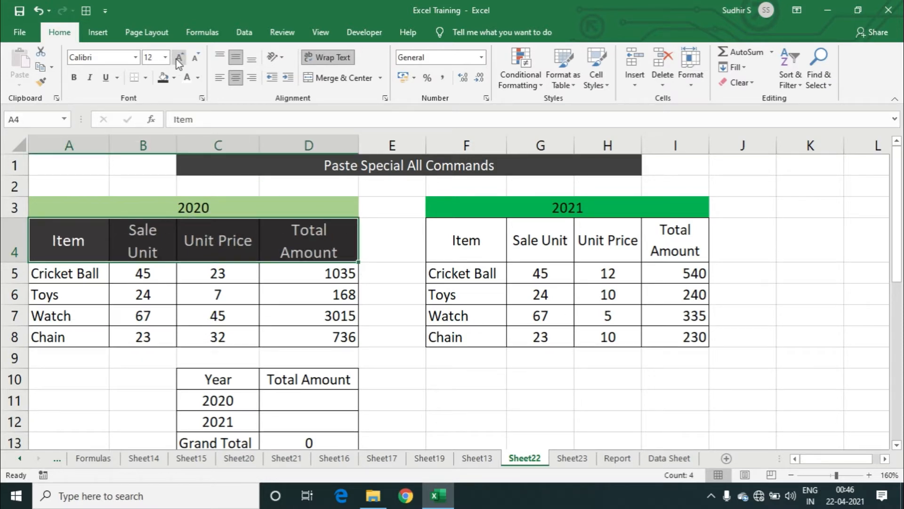
{"action": "left_click_drag", "start_coordinate": [92, 276], "coordinate": [335, 343]}
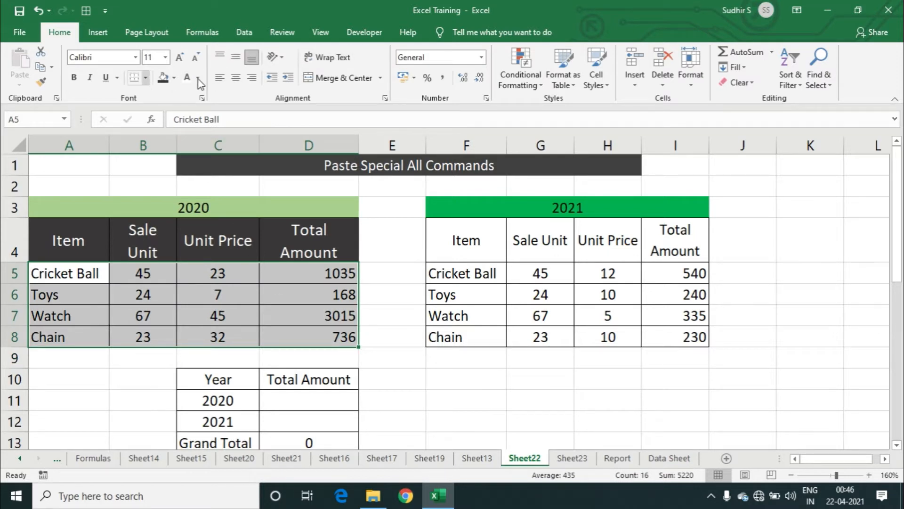
{"action": "left_click", "coordinate": [194, 62]}
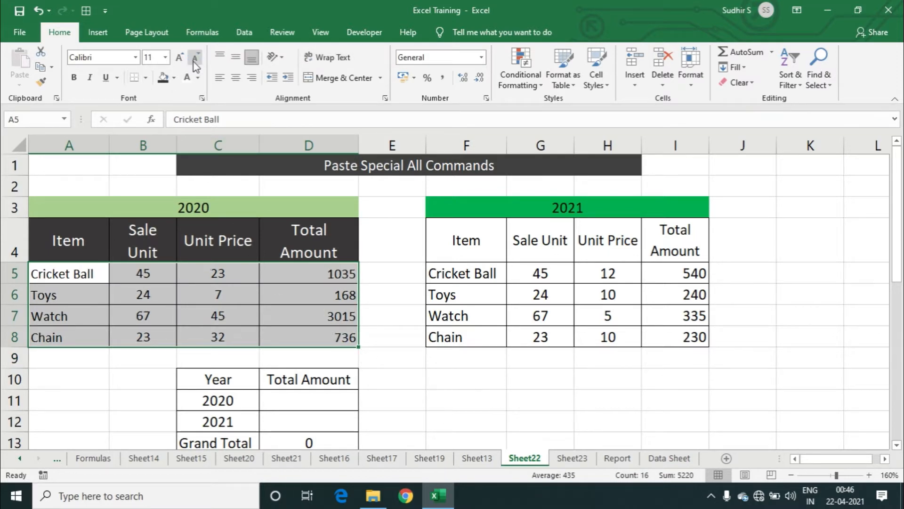
{"action": "left_click", "coordinate": [194, 61]}
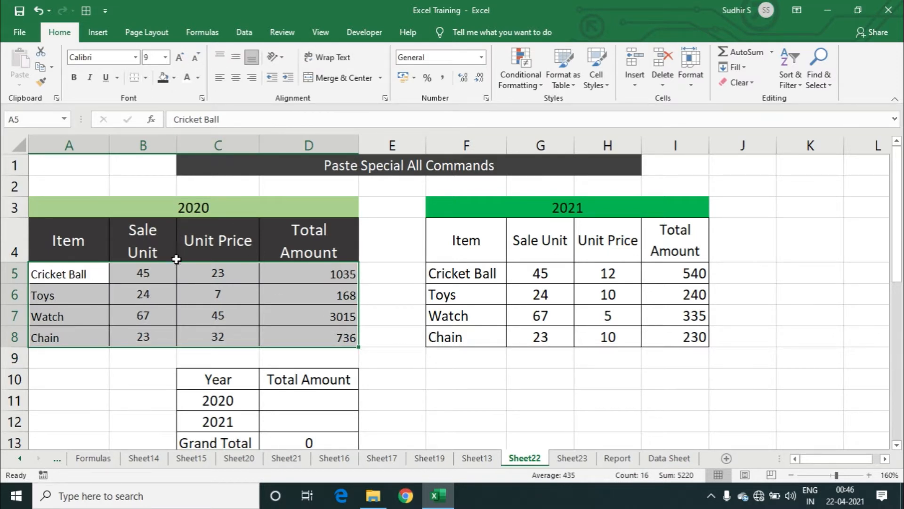
Step: Copy the formatted 2020 table including its header row, A4:D8
{"action": "left_click", "coordinate": [119, 251]}
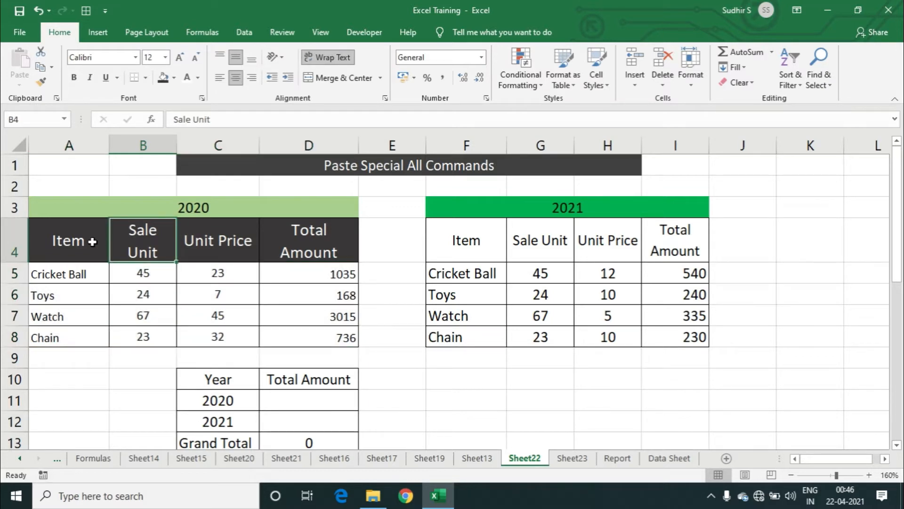
{"action": "left_click_drag", "start_coordinate": [92, 241], "coordinate": [322, 337]}
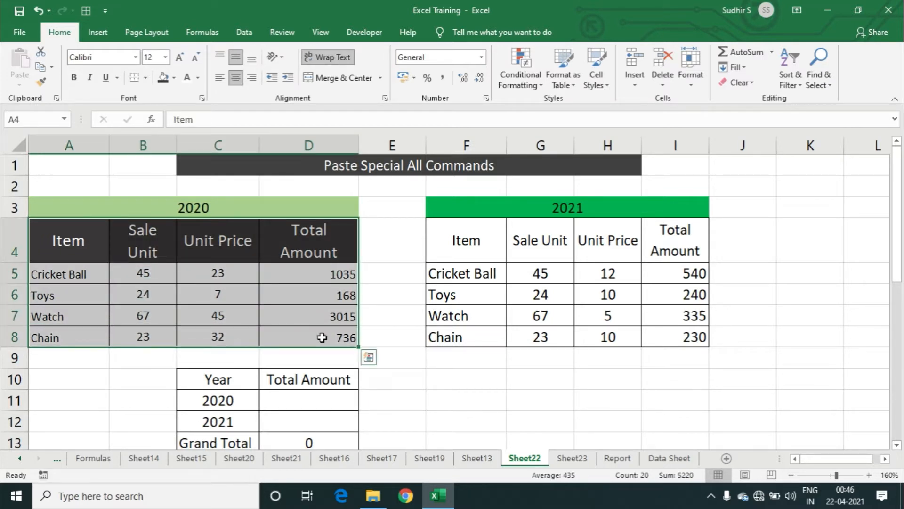
{"action": "key", "text": "ctrl+c"}
{"action": "scroll", "coordinate": [320, 337], "scroll_direction": "down", "scroll_amount": 7}
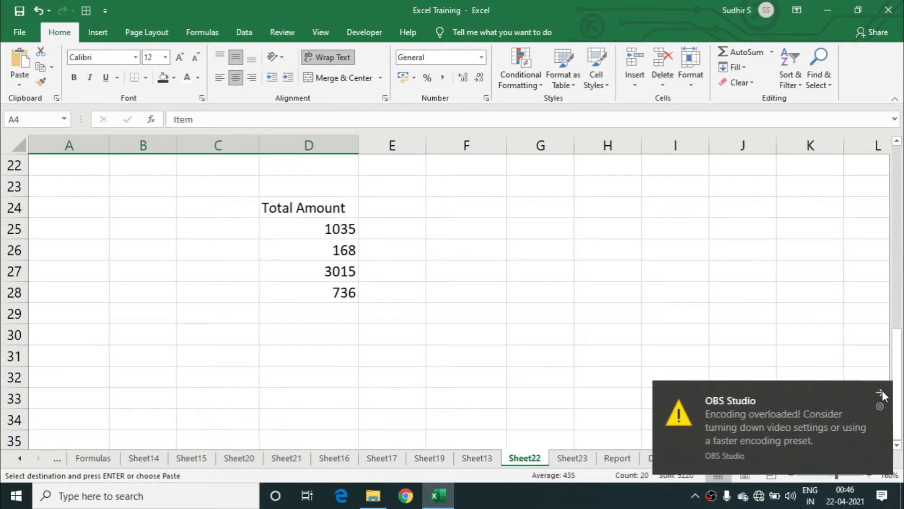
Step: Paste only the formats of the copied 2020 table at A31 using Paste Special
{"action": "left_click", "coordinate": [882, 393]}
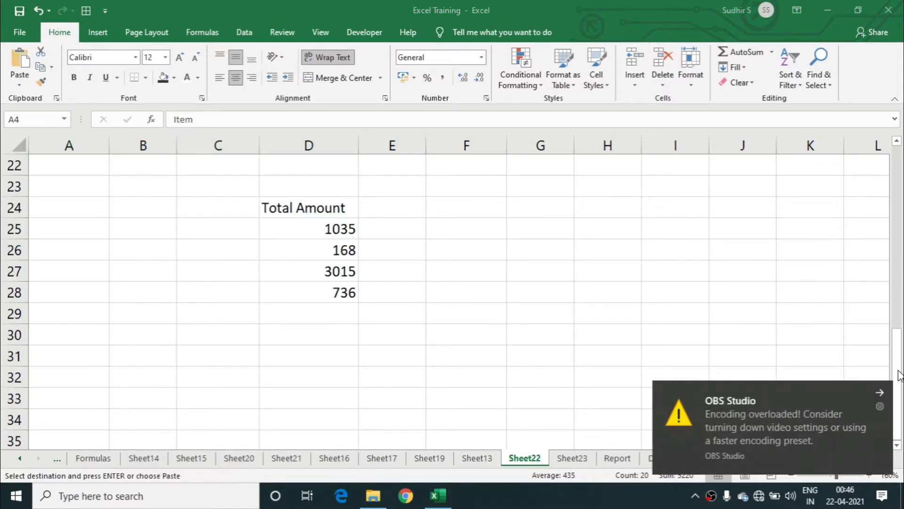
{"action": "left_click", "coordinate": [879, 393]}
{"action": "left_click", "coordinate": [49, 347]}
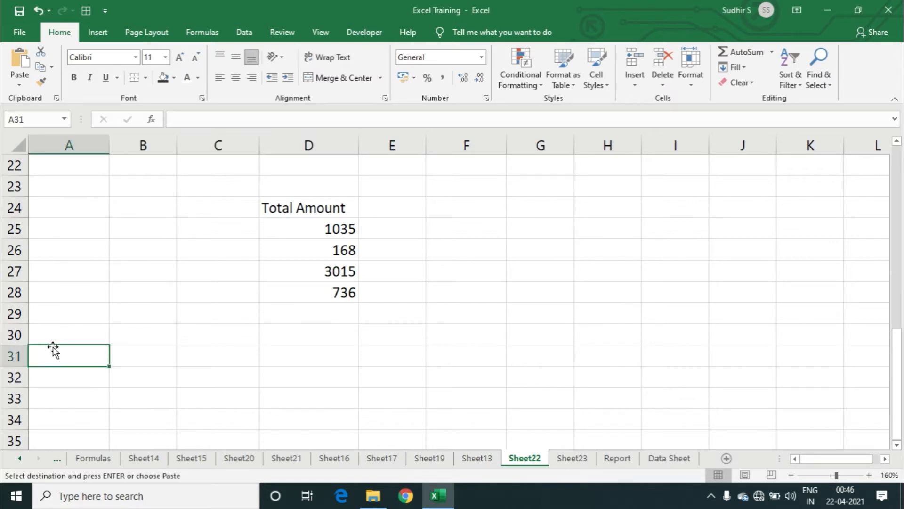
{"action": "left_click", "coordinate": [19, 86]}
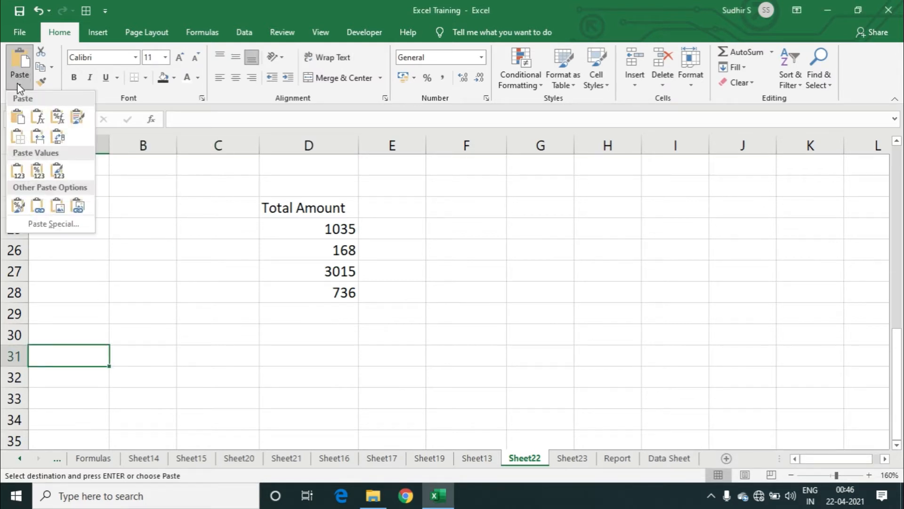
{"action": "left_click", "coordinate": [73, 227]}
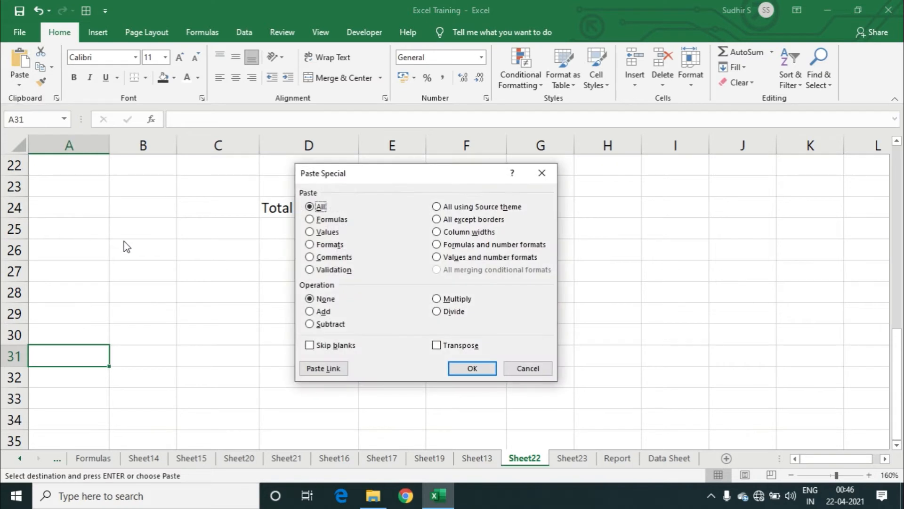
{"action": "left_click", "coordinate": [329, 244]}
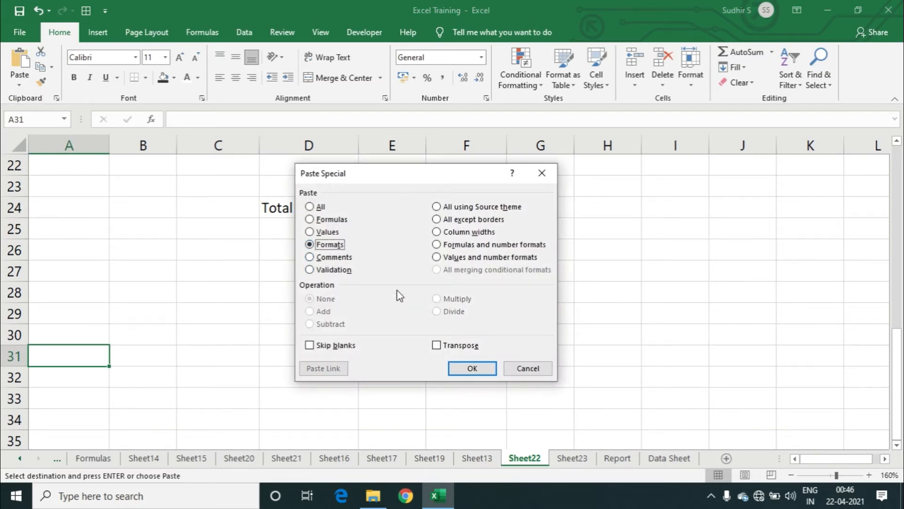
{"action": "left_click", "coordinate": [466, 369]}
{"action": "scroll", "coordinate": [440, 353], "scroll_direction": "down", "scroll_amount": 1}
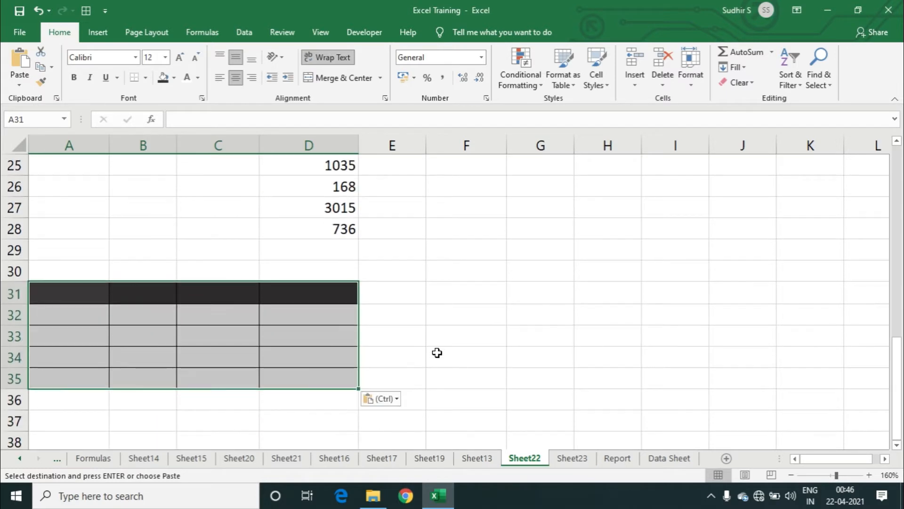
{"action": "left_click", "coordinate": [171, 295]}
{"action": "left_click", "coordinate": [94, 294]}
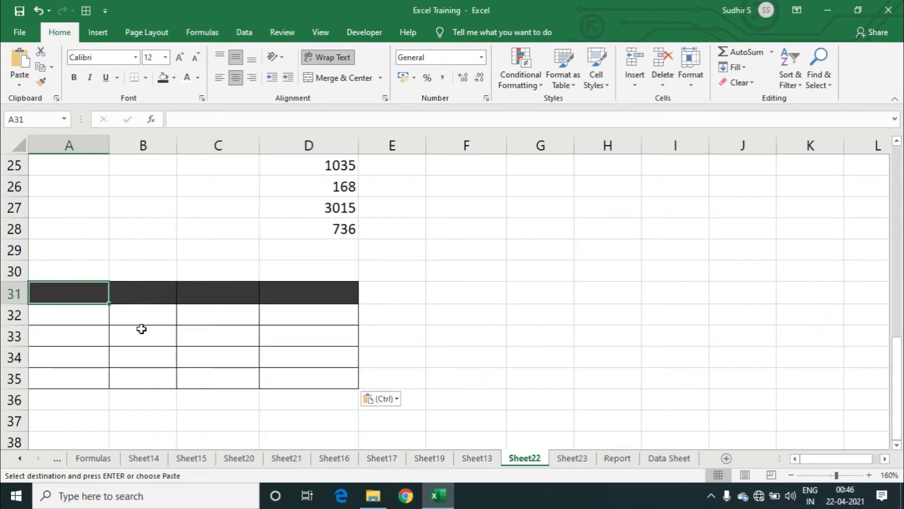
Step: Enter "Formatting Paste" in header cell A31 and auto-fit column A to the text
{"action": "left_click", "coordinate": [93, 314]}
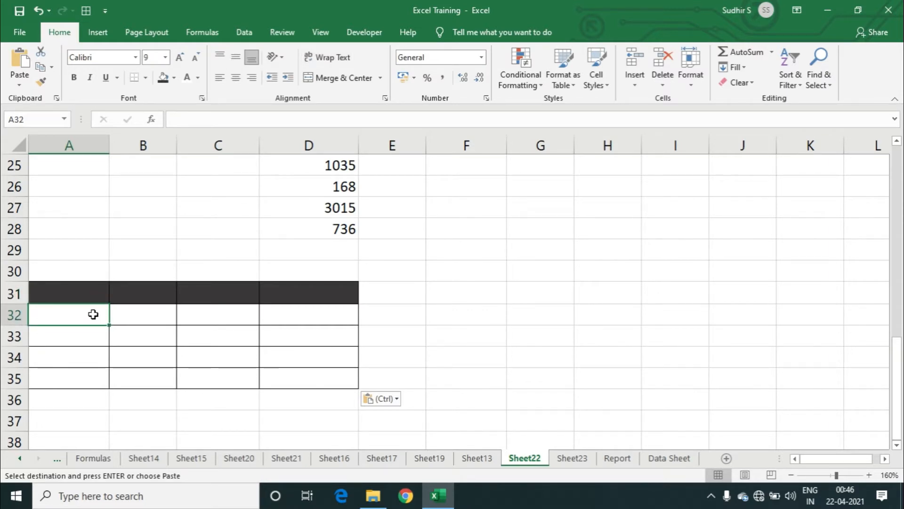
{"action": "key", "text": "Up"}
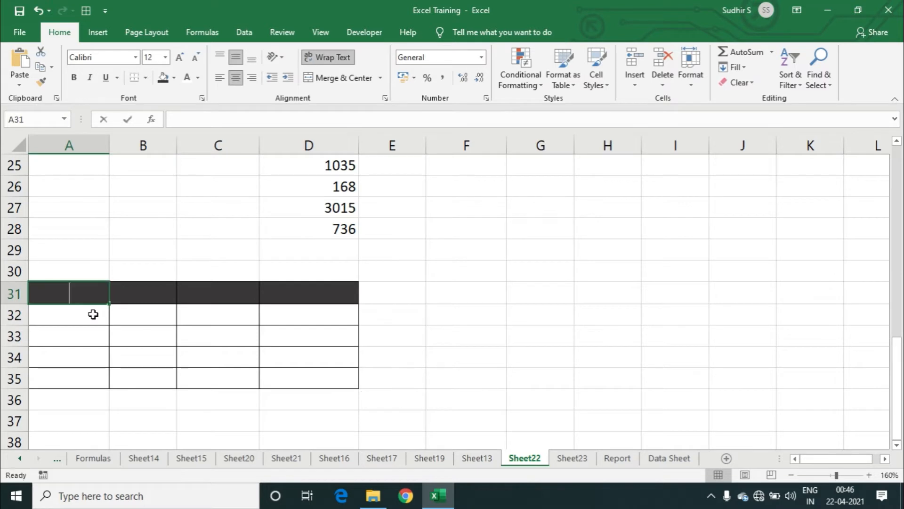
{"action": "type", "text": "Formatting"}
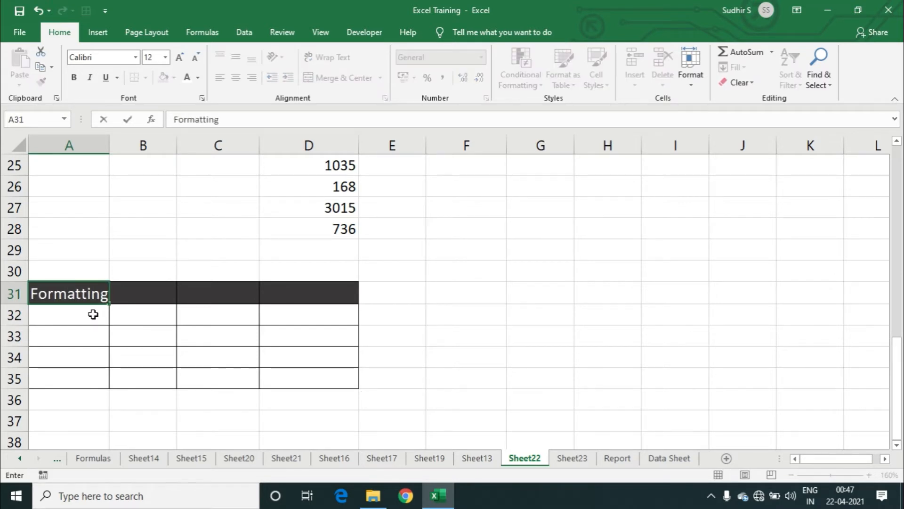
{"action": "type", "text": " P"}
{"action": "key", "text": "BackSpace"}
{"action": "type", "text": "Paste"}
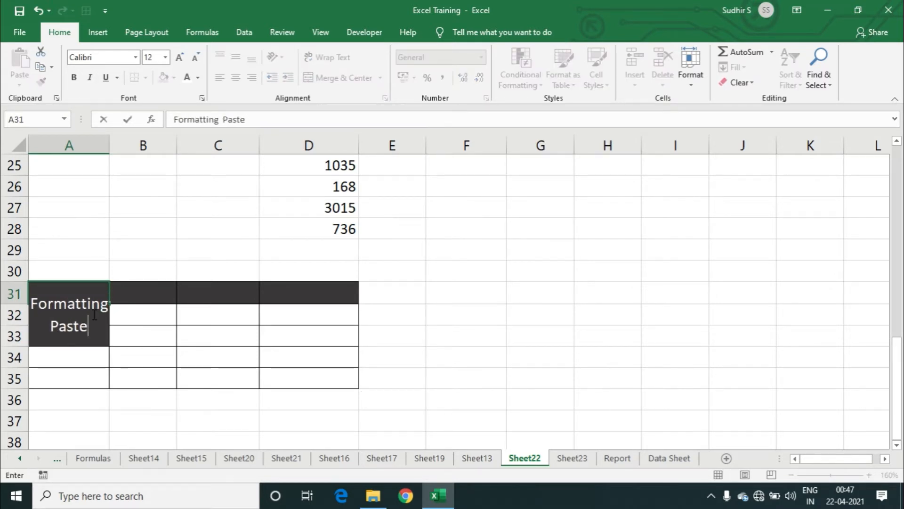
{"action": "key", "text": "Return"}
{"action": "left_click", "coordinate": [92, 314]}
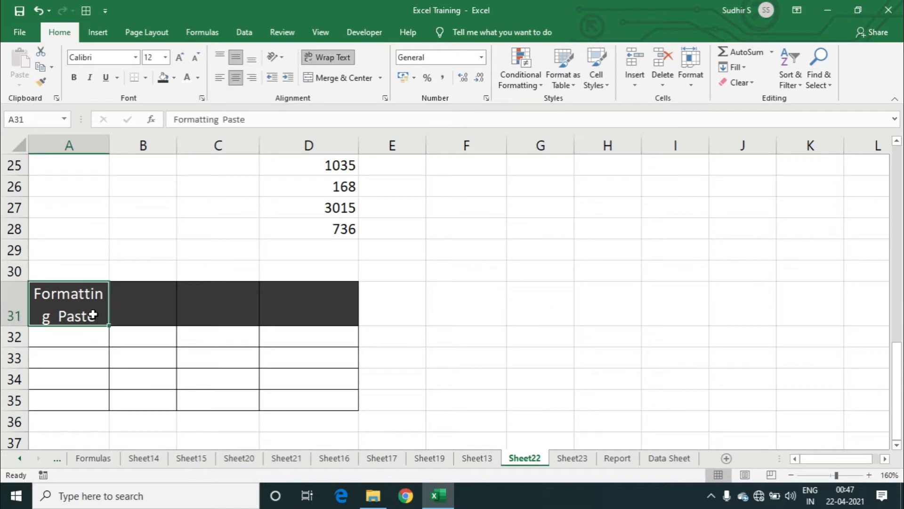
{"action": "double_click", "coordinate": [110, 139]}
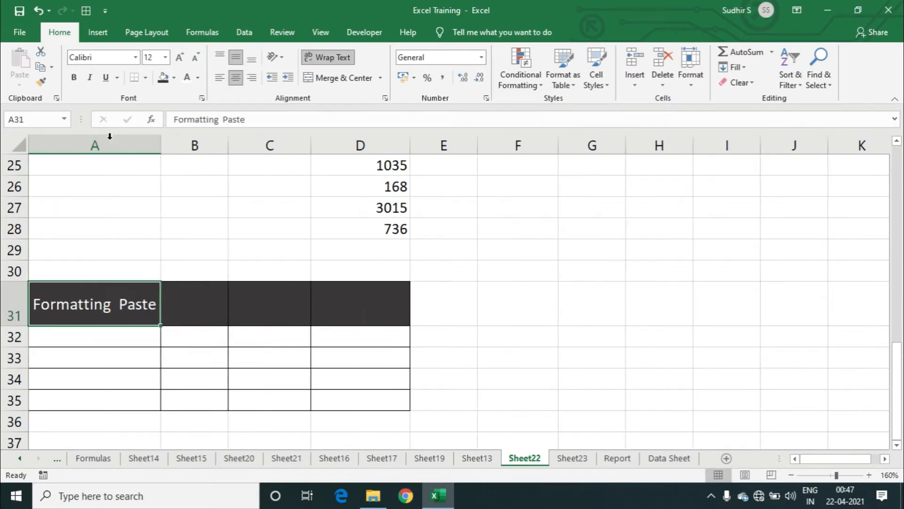
Step: Compare the format-only table at A31:D35 with the formatting of the original 2020 table at A4:D8
{"action": "left_click", "coordinate": [104, 339]}
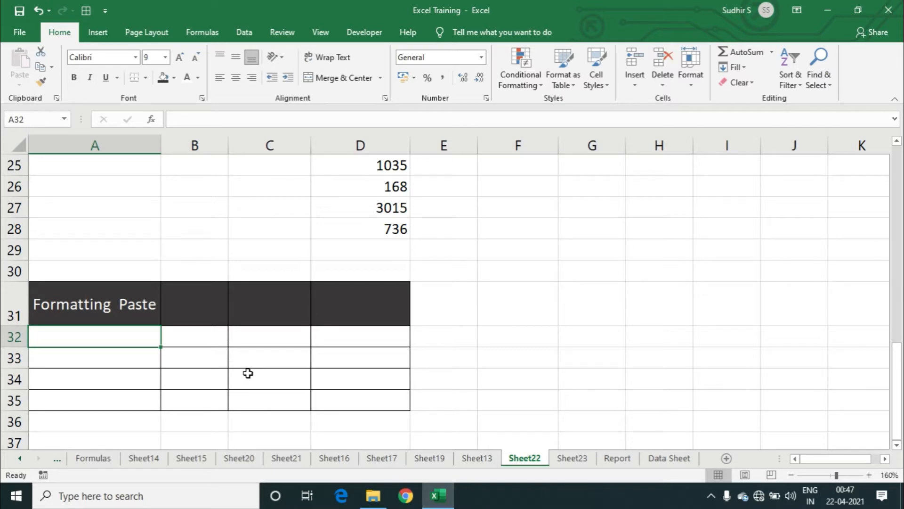
{"action": "left_click", "coordinate": [96, 379]}
{"action": "left_click", "coordinate": [115, 339]}
{"action": "scroll", "coordinate": [127, 339], "scroll_direction": "up", "scroll_amount": 8}
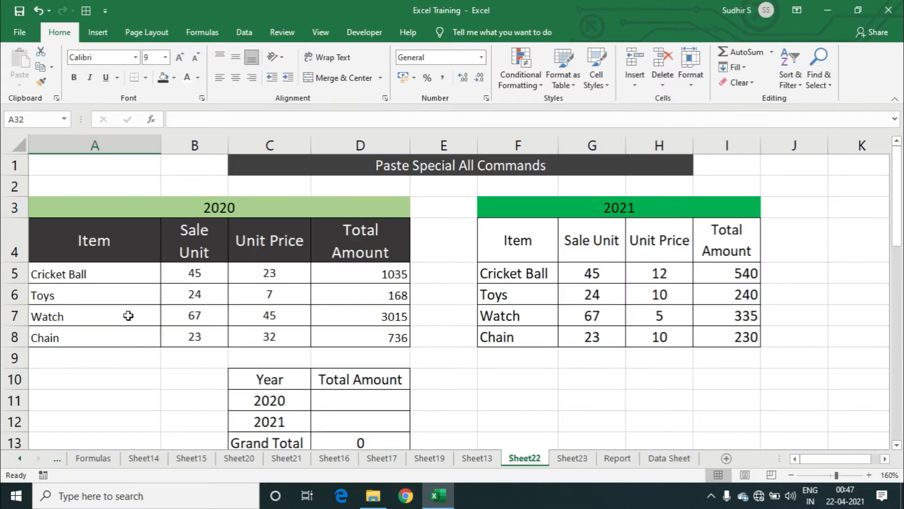
{"action": "left_click", "coordinate": [111, 268]}
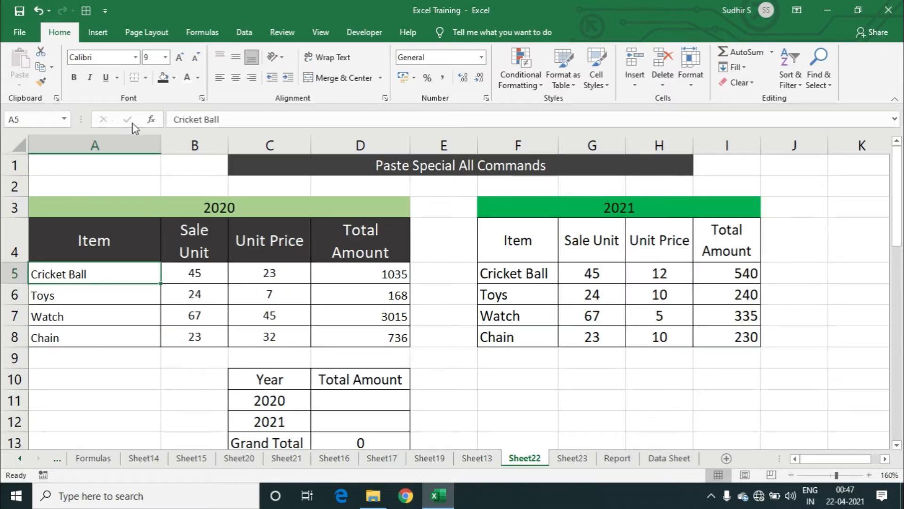
{"action": "left_click", "coordinate": [151, 243]}
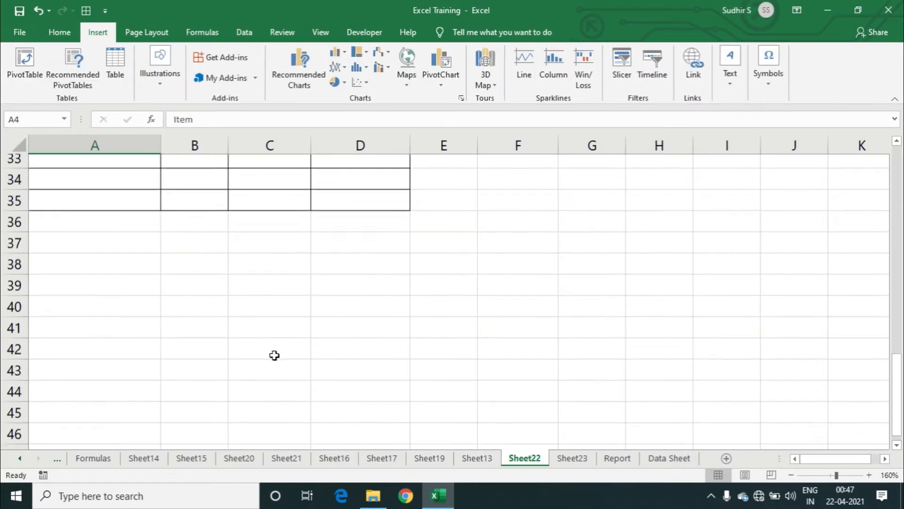
{"action": "scroll", "coordinate": [228, 340], "scroll_direction": "down", "scroll_amount": 1}
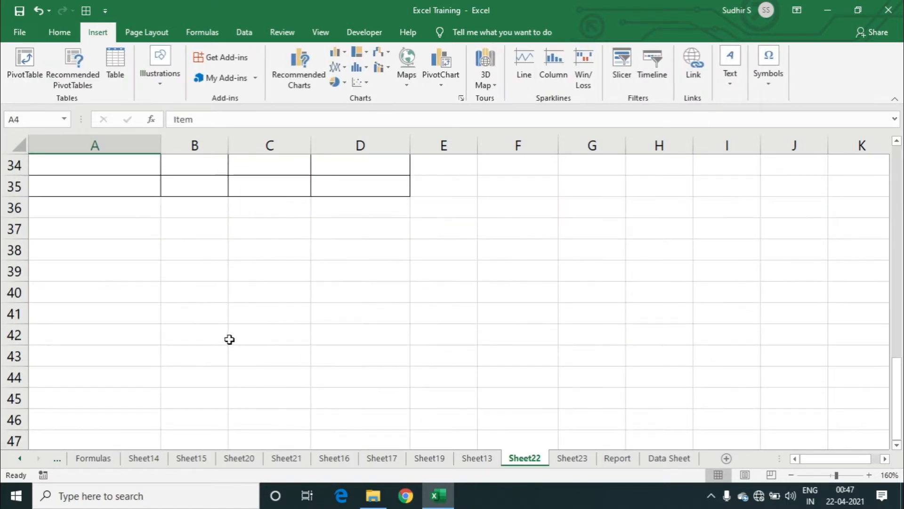
{"action": "scroll", "coordinate": [110, 258], "scroll_direction": "up", "scroll_amount": 2}
{"action": "left_click", "coordinate": [98, 242]}
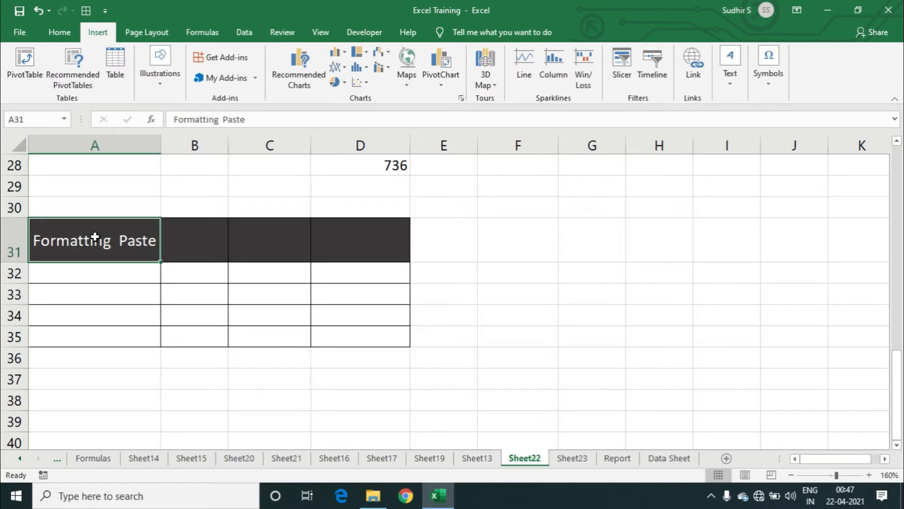
{"action": "left_click", "coordinate": [67, 33]}
{"action": "left_click", "coordinate": [113, 292]}
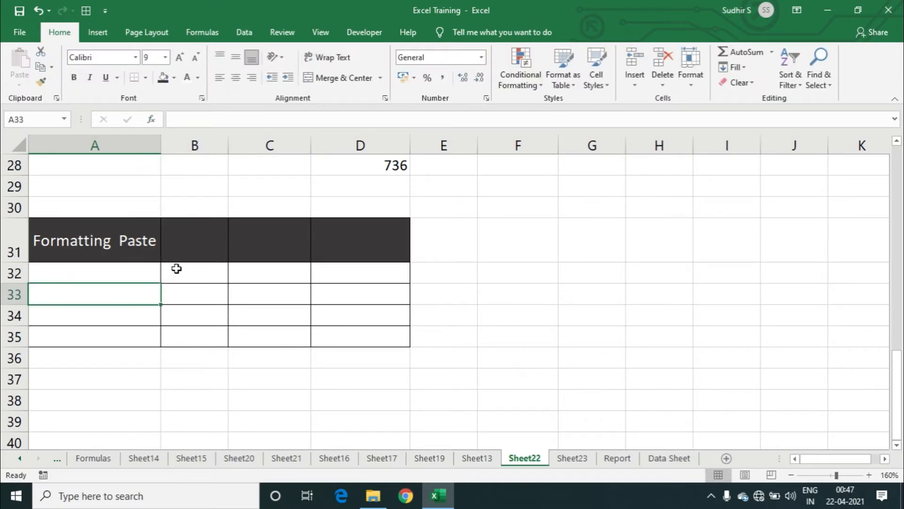
{"action": "scroll", "coordinate": [180, 252], "scroll_direction": "up", "scroll_amount": 9}
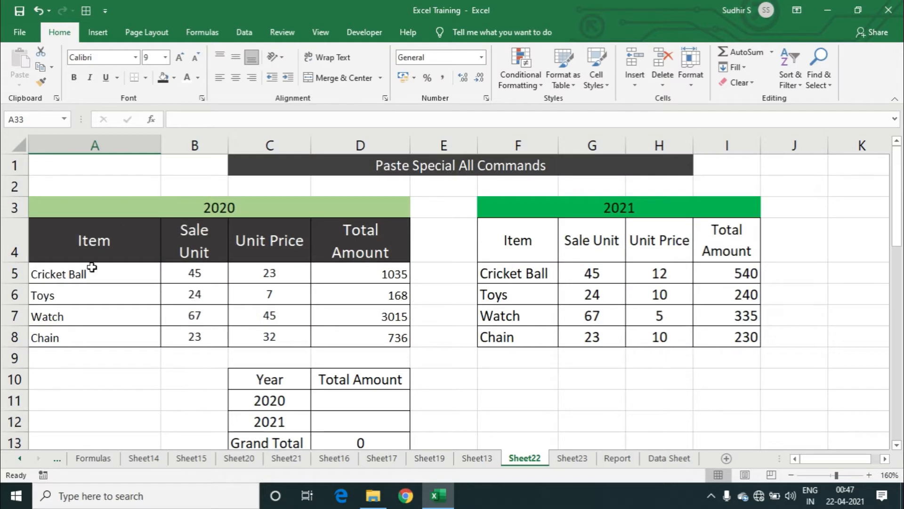
{"action": "scroll", "coordinate": [275, 279], "scroll_direction": "down", "scroll_amount": 6}
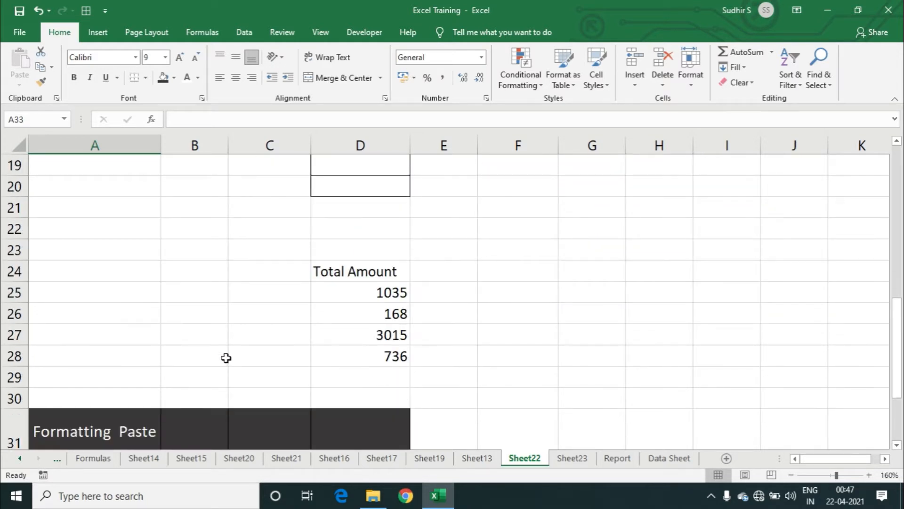
{"action": "scroll", "coordinate": [226, 357], "scroll_direction": "down", "scroll_amount": 3}
{"action": "left_click", "coordinate": [191, 245]}
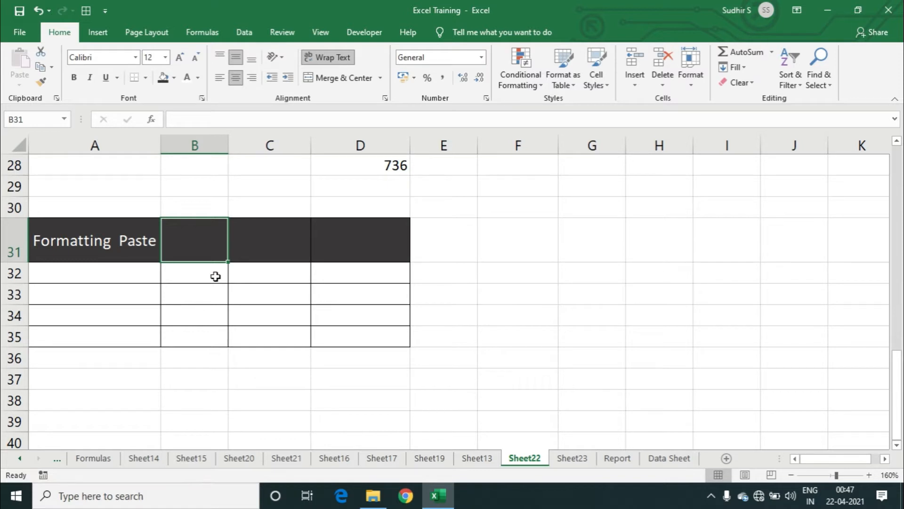
{"action": "scroll", "coordinate": [215, 277], "scroll_direction": "up", "scroll_amount": 9}
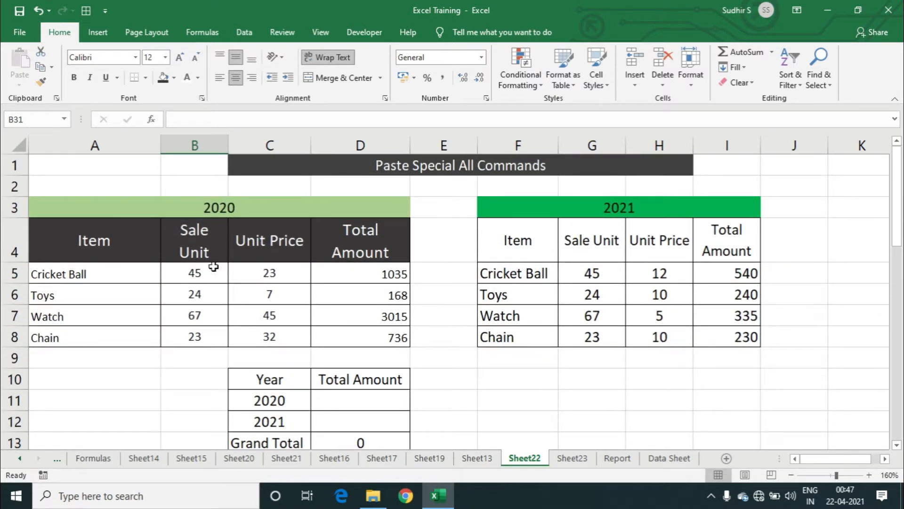
{"action": "left_click", "coordinate": [199, 248]}
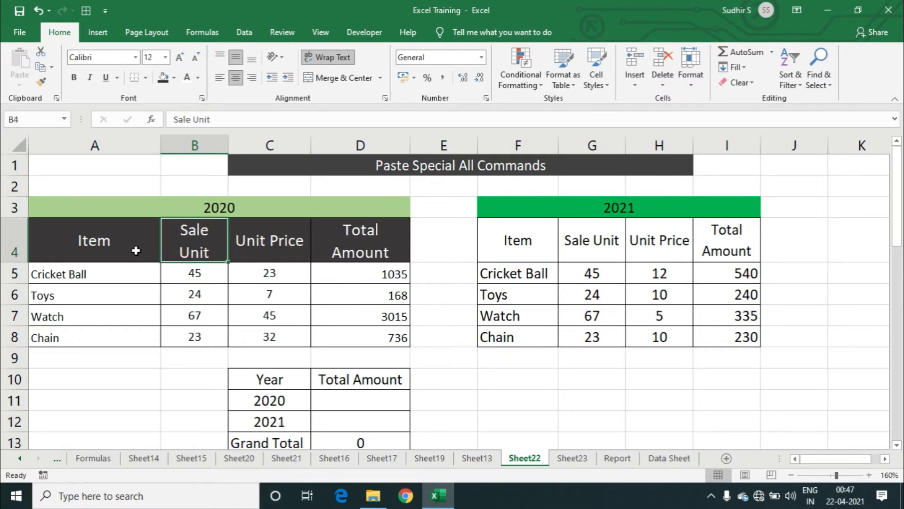
{"action": "left_click", "coordinate": [115, 274]}
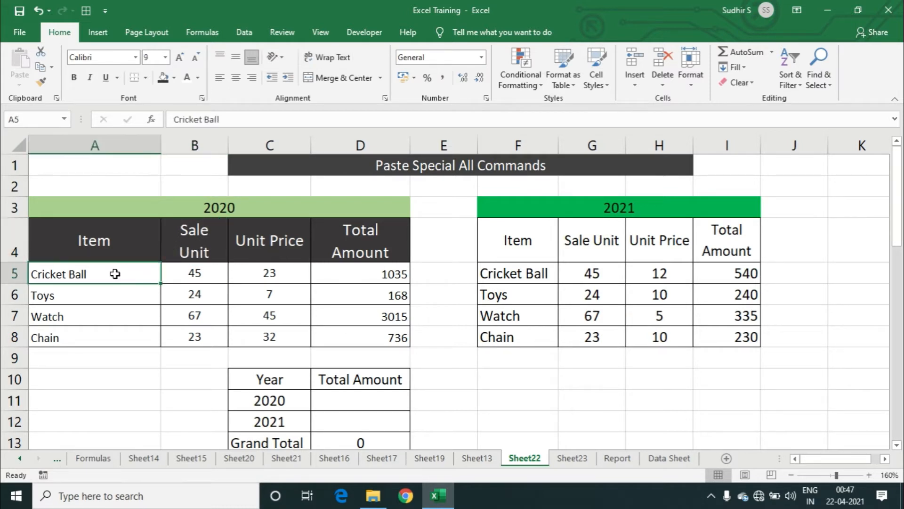
Step: Add a comment reading "This is Item List" to the 2020 table's Item header, A4
{"action": "left_click", "coordinate": [120, 248]}
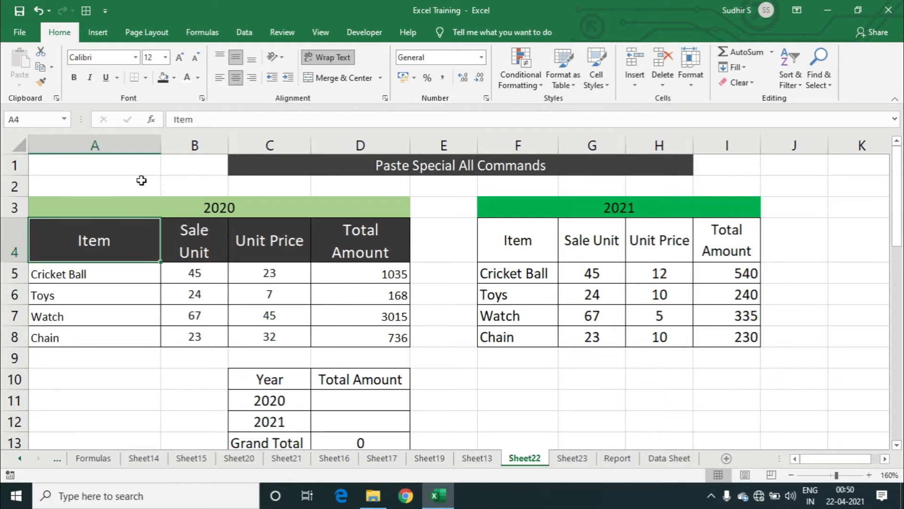
{"action": "left_click", "coordinate": [289, 34]}
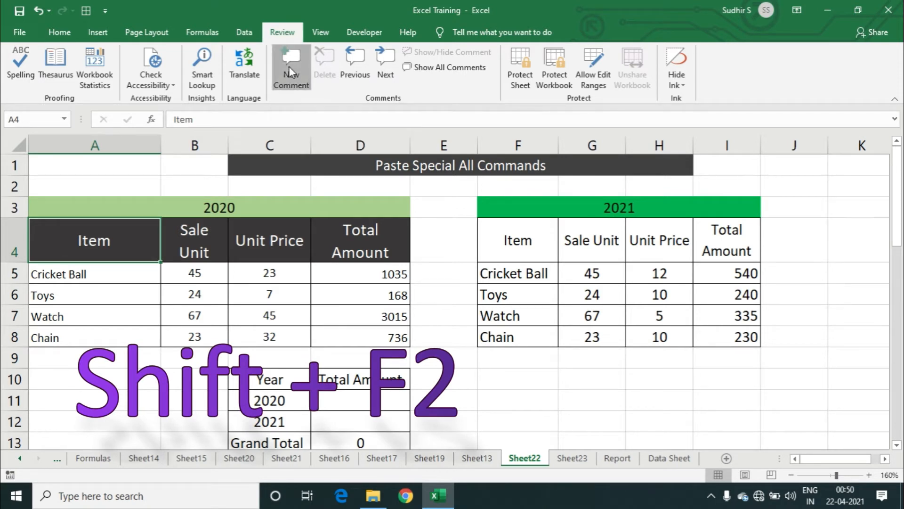
{"action": "key", "text": "shift+F2"}
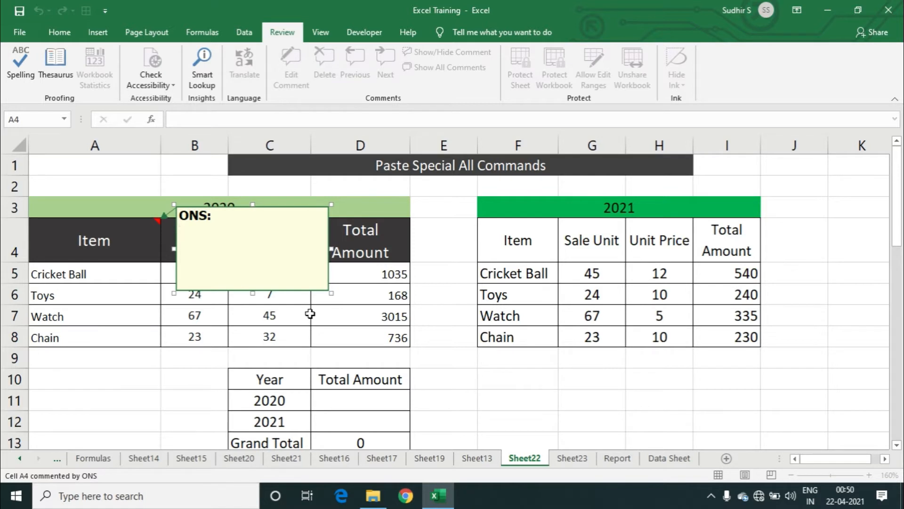
{"action": "type", "text": "This is Ite"}
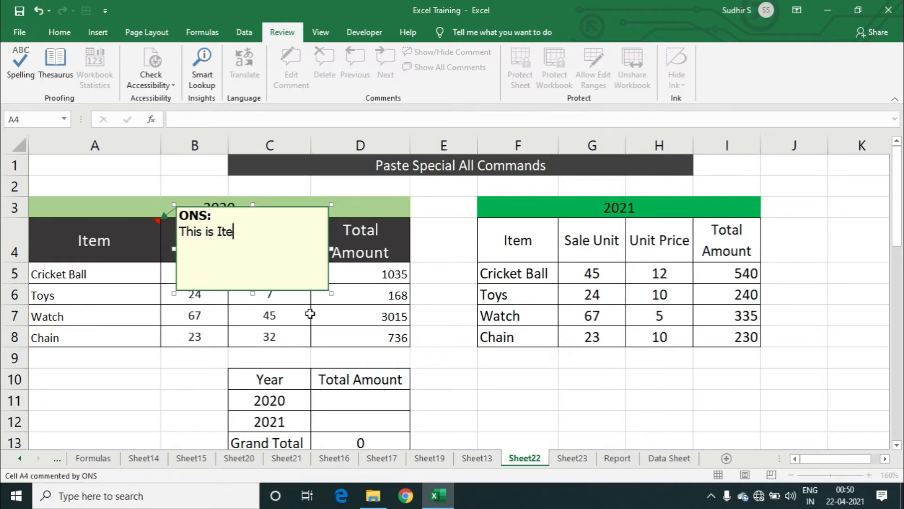
{"action": "type", "text": "m List"}
Step: Add the comment "Item 1" to Cricket Ball in A5 and "Item 2" to Toys in A6
{"action": "left_click", "coordinate": [118, 274]}
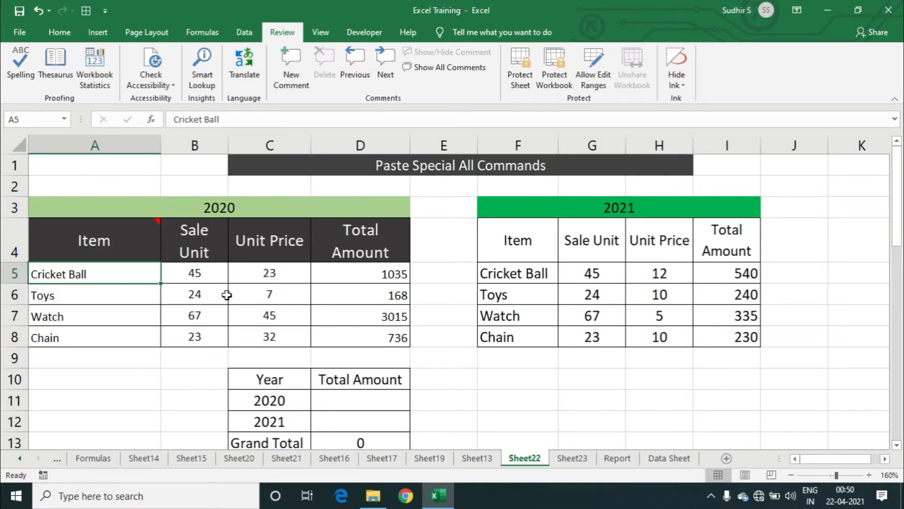
{"action": "key", "text": "shift+F2"}
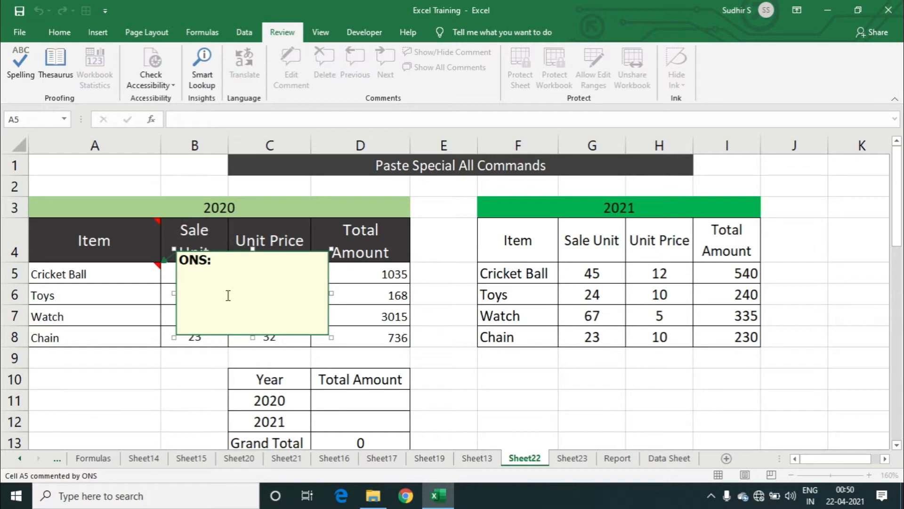
{"action": "type", "text": "Item 1"}
{"action": "left_click", "coordinate": [125, 299]}
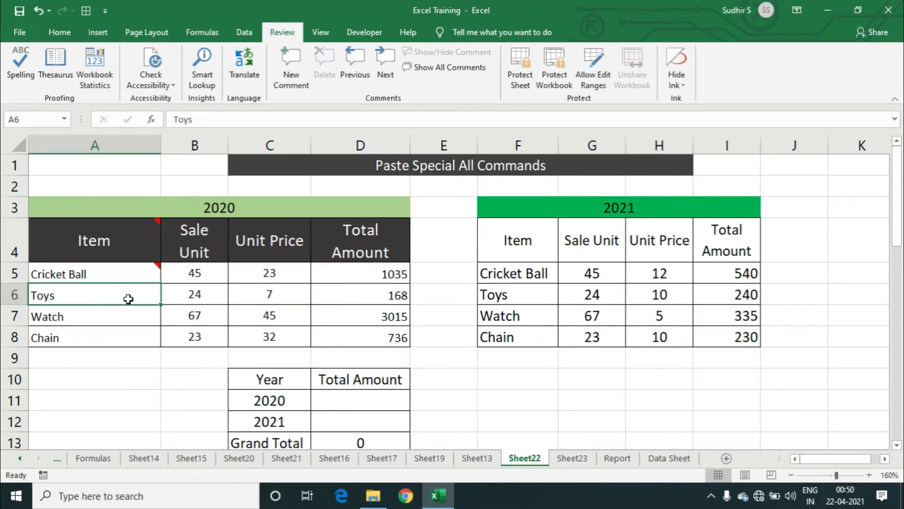
{"action": "key", "text": "shift+F2"}
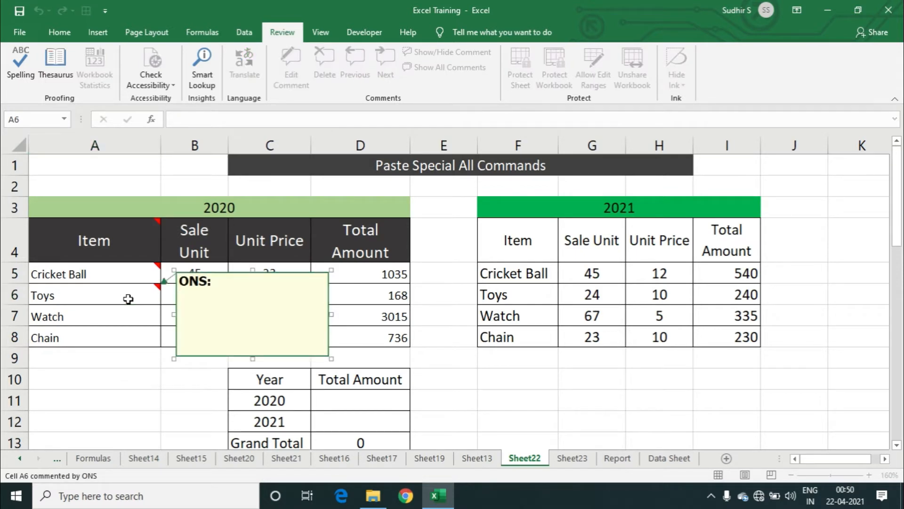
{"action": "type", "text": "Item 2"}
{"action": "left_click", "coordinate": [137, 317]}
{"action": "mouse_move", "coordinate": [152, 251]}
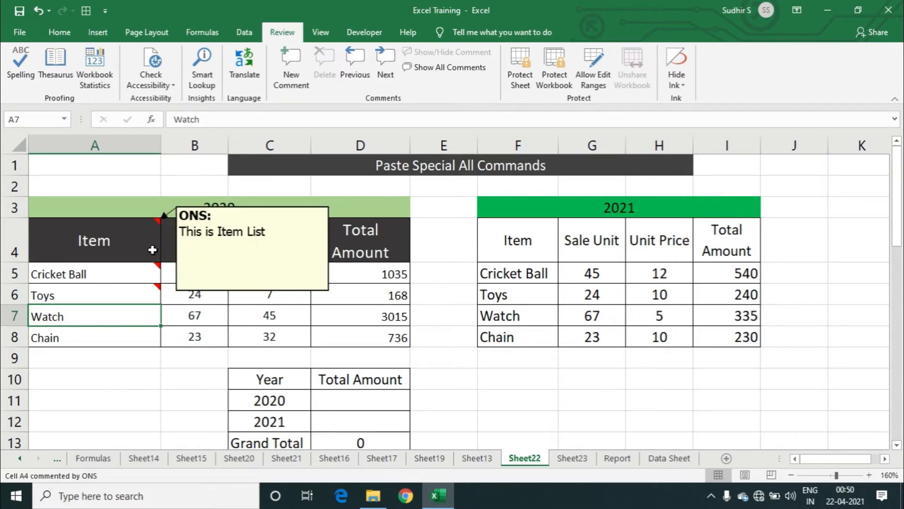
Step: Copy the 2020 table's commented Item column, A4:A8
{"action": "left_click_drag", "start_coordinate": [137, 231], "coordinate": [143, 293]}
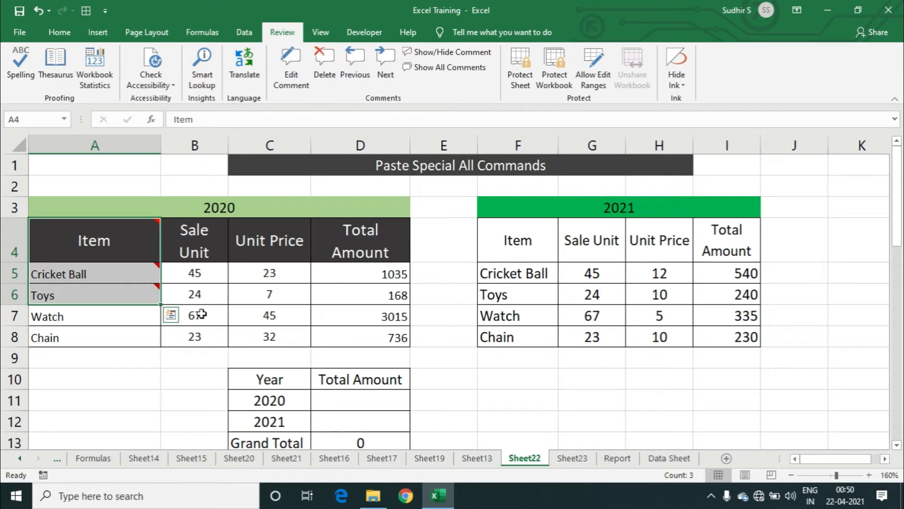
{"action": "left_click", "coordinate": [136, 335], "text": "shift"}
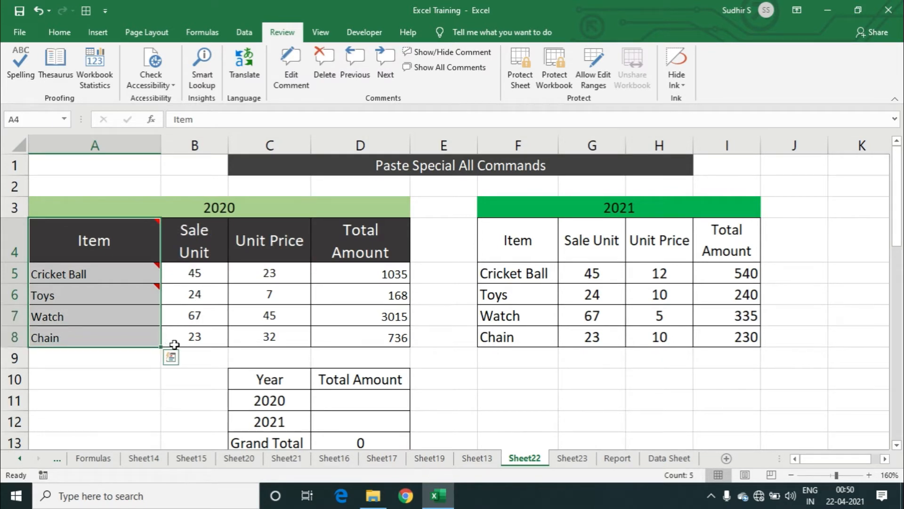
{"action": "key", "text": "ctrl+c"}
Step: Select blank cell E46 below the tables as the paste destination and widen column E
{"action": "scroll", "coordinate": [153, 317], "scroll_direction": "down", "scroll_amount": 14}
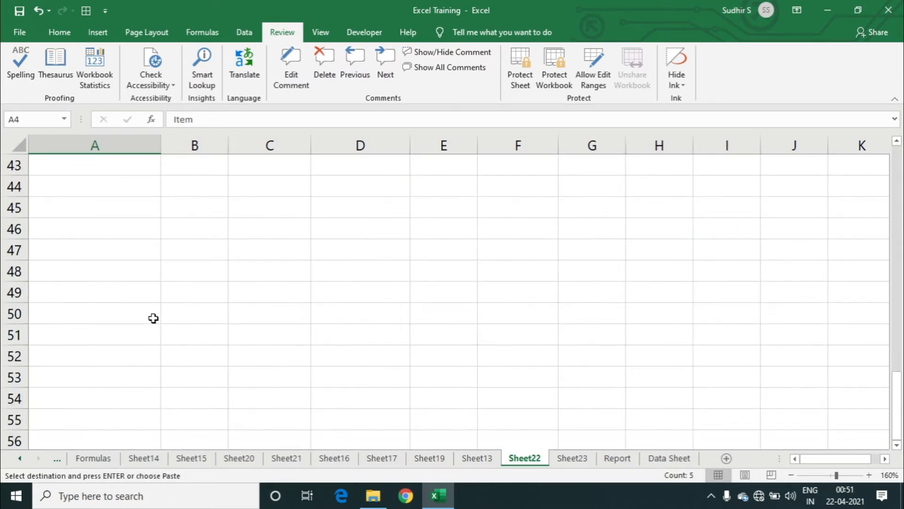
{"action": "left_click", "coordinate": [105, 234]}
{"action": "left_click", "coordinate": [423, 211]}
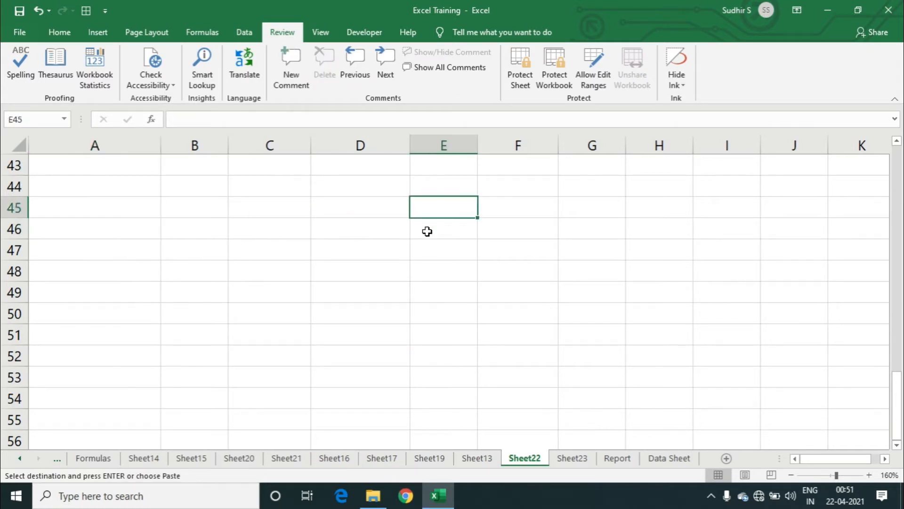
{"action": "left_click", "coordinate": [429, 231]}
{"action": "left_click_drag", "start_coordinate": [478, 145], "coordinate": [511, 145]}
Step: Paste only the comments of the copied Item column at E46 using Paste Special
{"action": "left_click", "coordinate": [61, 34]}
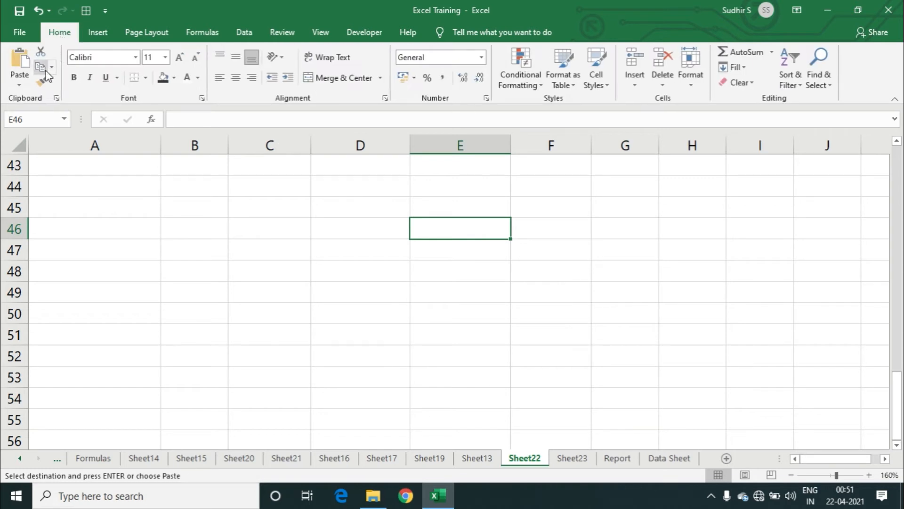
{"action": "left_click", "coordinate": [18, 81]}
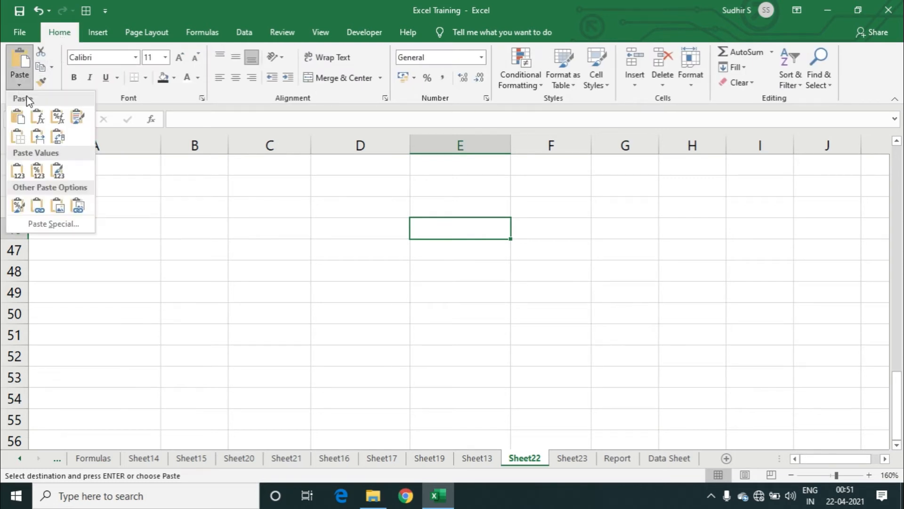
{"action": "left_click", "coordinate": [72, 225]}
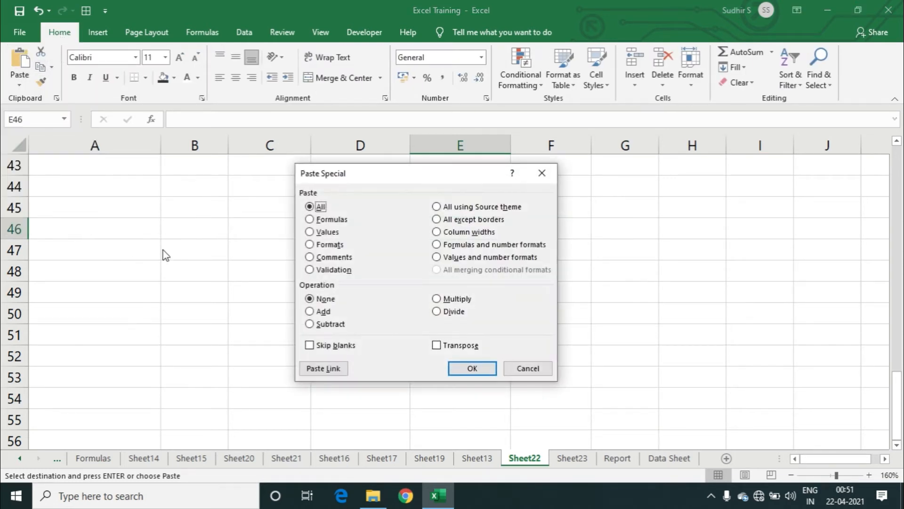
{"action": "left_click", "coordinate": [325, 259]}
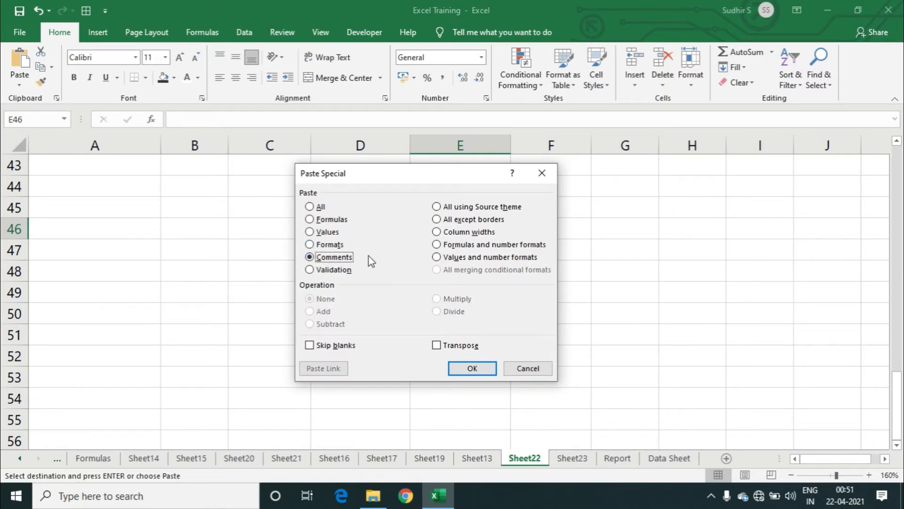
{"action": "left_click", "coordinate": [469, 369]}
Step: Check the text of the pasted comments in cells E46 to E48
{"action": "left_click", "coordinate": [470, 228]}
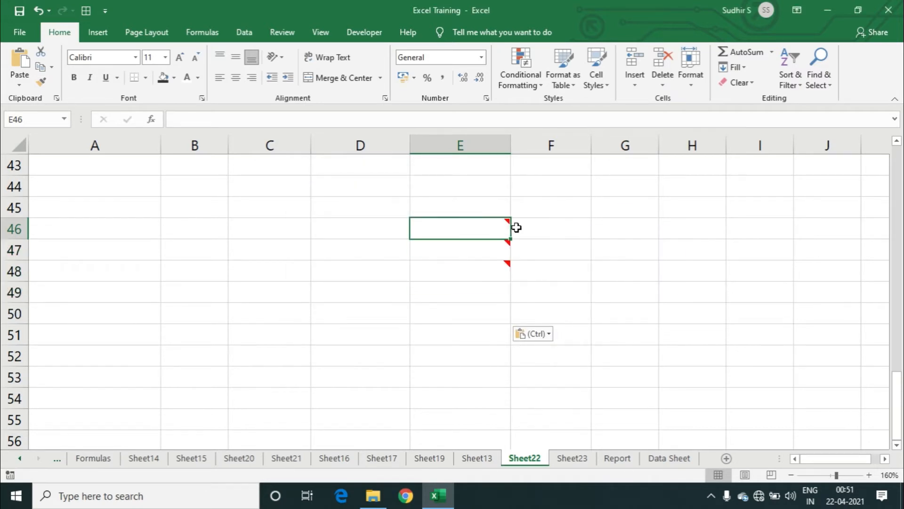
{"action": "mouse_move", "coordinate": [489, 228]}
{"action": "mouse_move", "coordinate": [474, 254]}
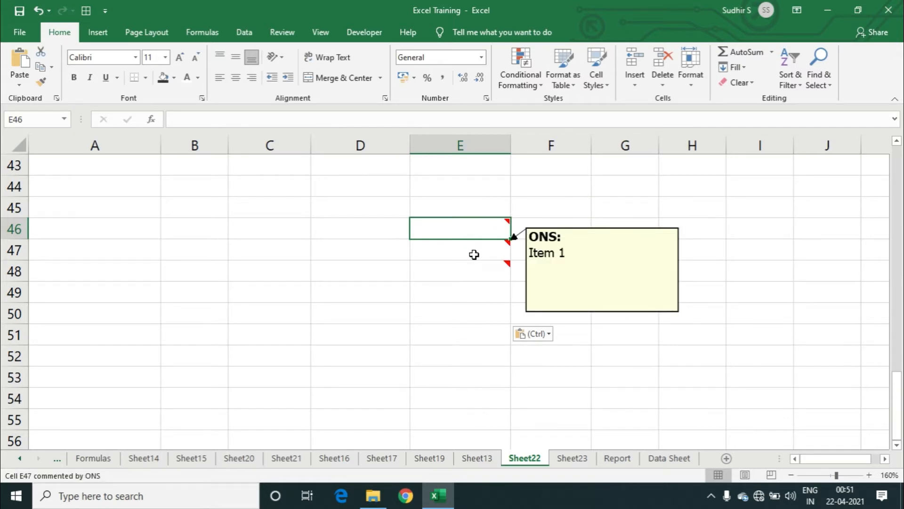
{"action": "mouse_move", "coordinate": [473, 273]}
{"action": "left_click", "coordinate": [562, 209]}
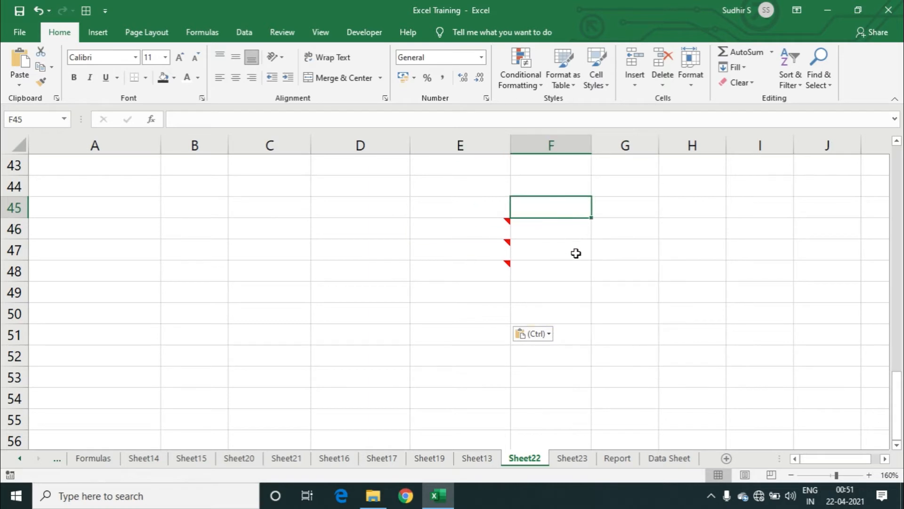
{"action": "left_click", "coordinate": [572, 254]}
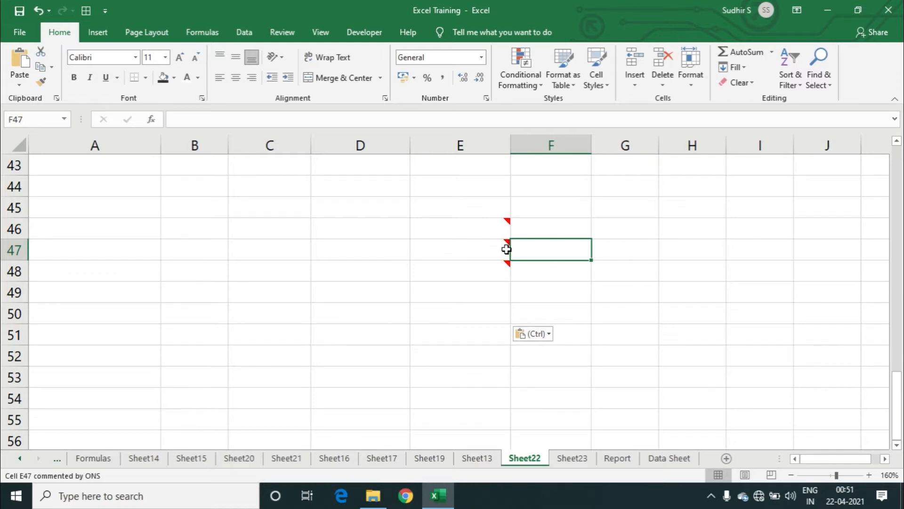
Step: Fill cells L3:L4 beside the 2021 table with light gold and set their font color to blue
{"action": "scroll", "coordinate": [536, 247], "scroll_direction": "up", "scroll_amount": 13}
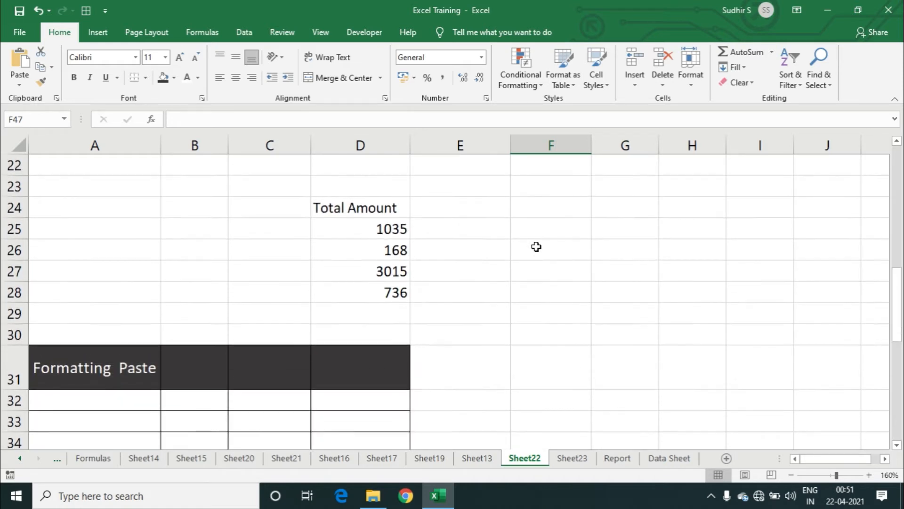
{"action": "scroll", "coordinate": [536, 246], "scroll_direction": "up", "scroll_amount": 1}
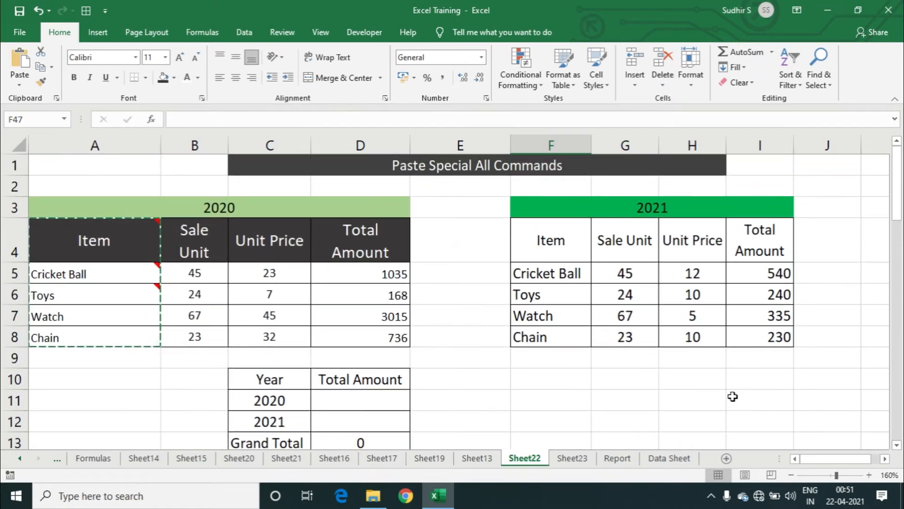
{"action": "left_click", "coordinate": [885, 458]}
{"action": "left_click", "coordinate": [885, 458]}
{"action": "left_click", "coordinate": [885, 459]}
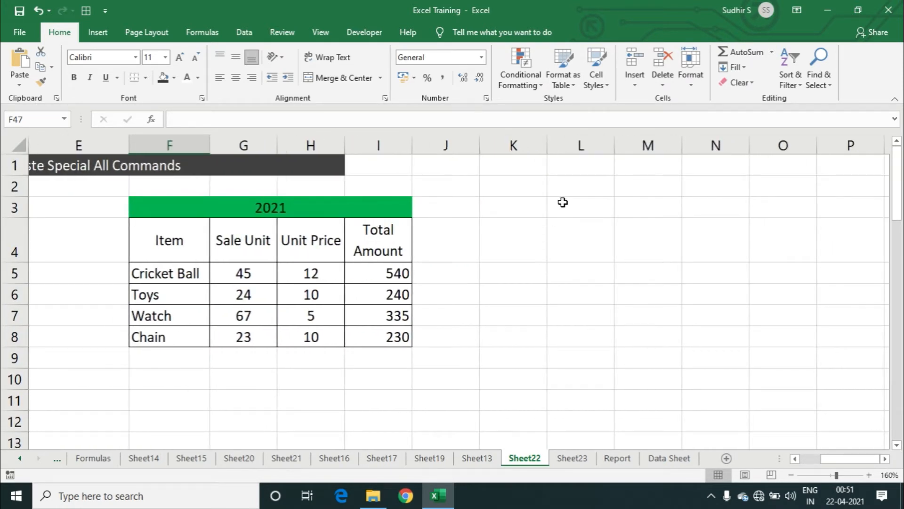
{"action": "left_click_drag", "start_coordinate": [564, 203], "coordinate": [565, 232]}
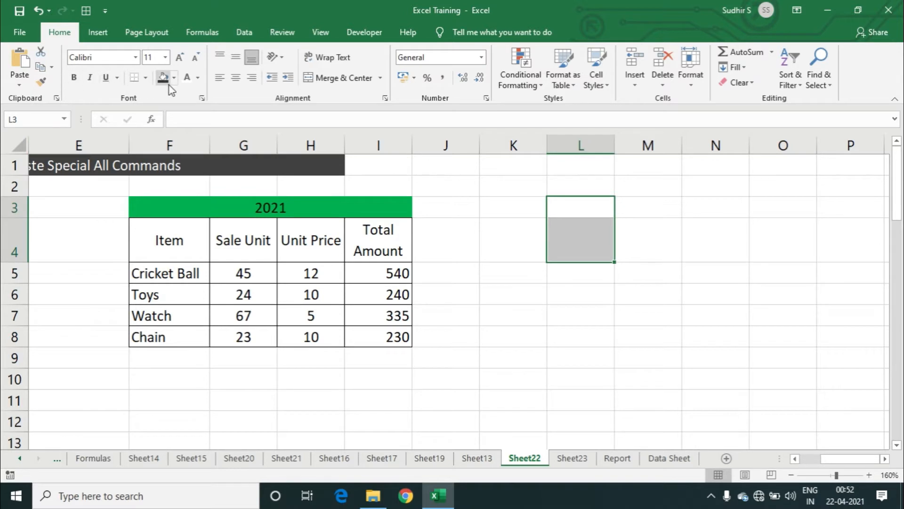
{"action": "left_click", "coordinate": [174, 78]}
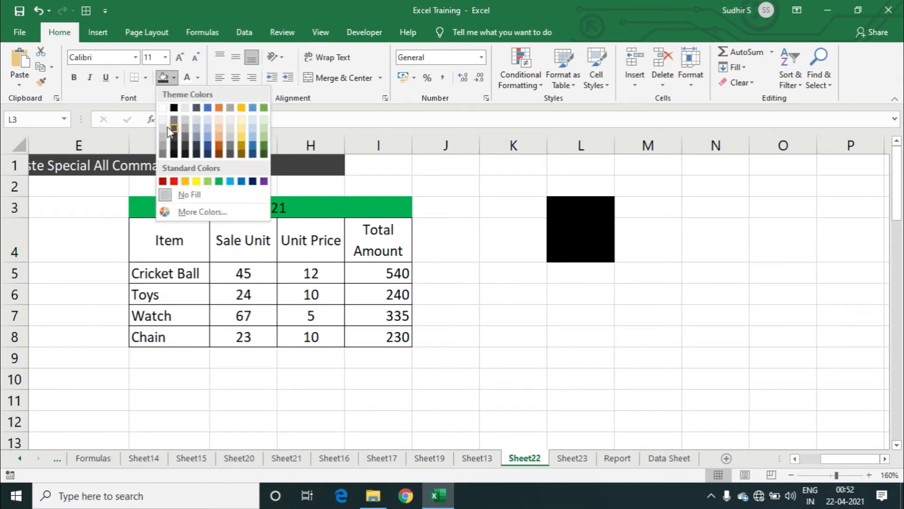
{"action": "left_click", "coordinate": [241, 137]}
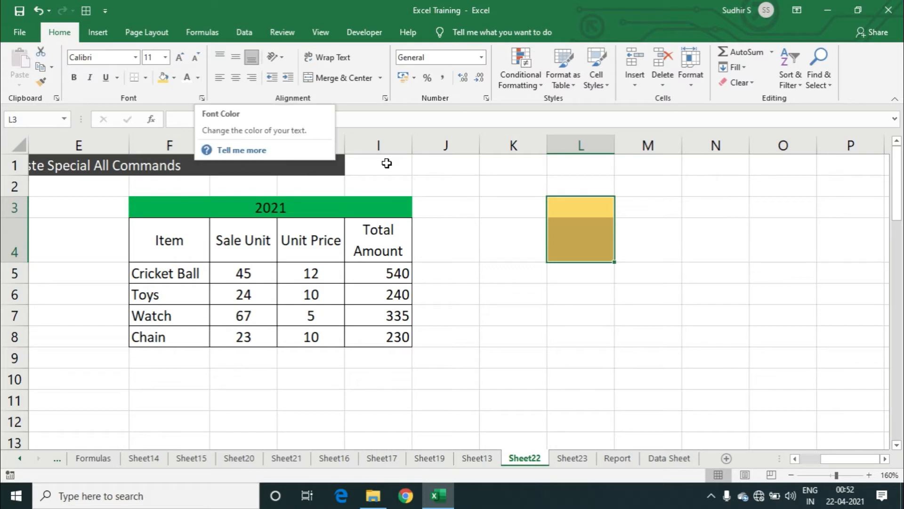
{"action": "left_click", "coordinate": [198, 78]}
{"action": "left_click", "coordinate": [231, 124]}
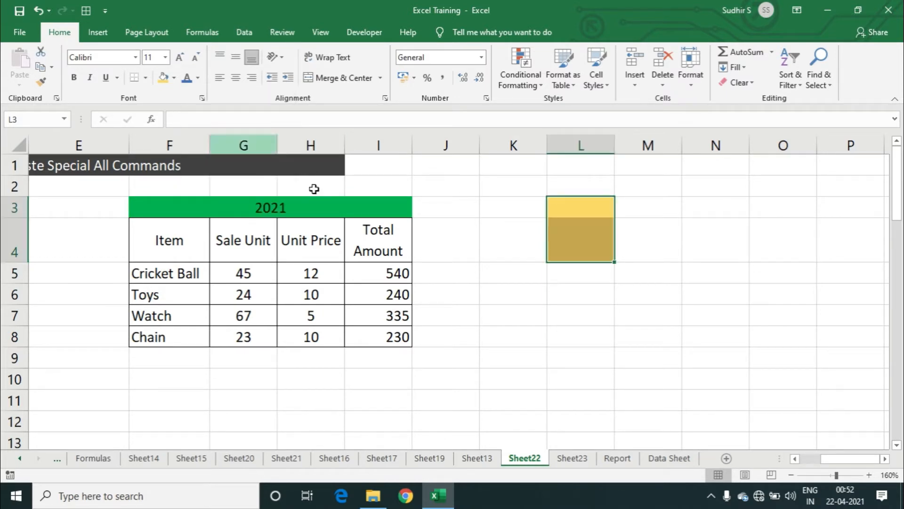
{"action": "left_click", "coordinate": [642, 238]}
Step: Apply data validation to L3:L4 that allows only whole numbers between 1 and 10
{"action": "left_click_drag", "start_coordinate": [584, 208], "coordinate": [586, 244]}
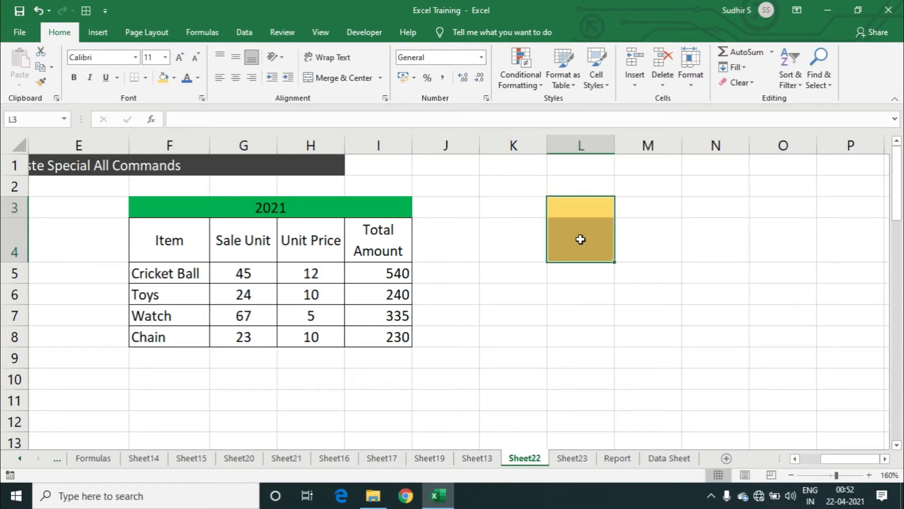
{"action": "left_click", "coordinate": [643, 236]}
{"action": "left_click", "coordinate": [586, 204]}
{"action": "left_click_drag", "start_coordinate": [585, 204], "coordinate": [581, 228]}
{"action": "left_click", "coordinate": [245, 33]}
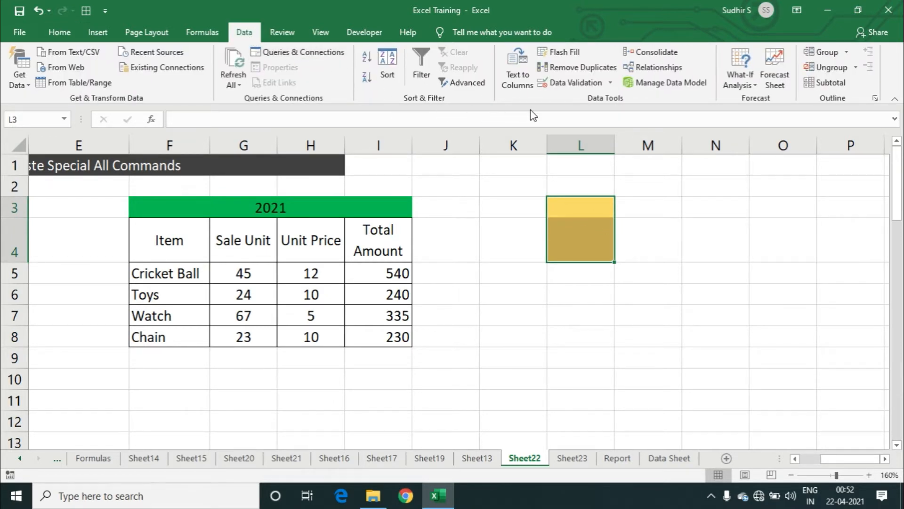
{"action": "left_click", "coordinate": [611, 83]}
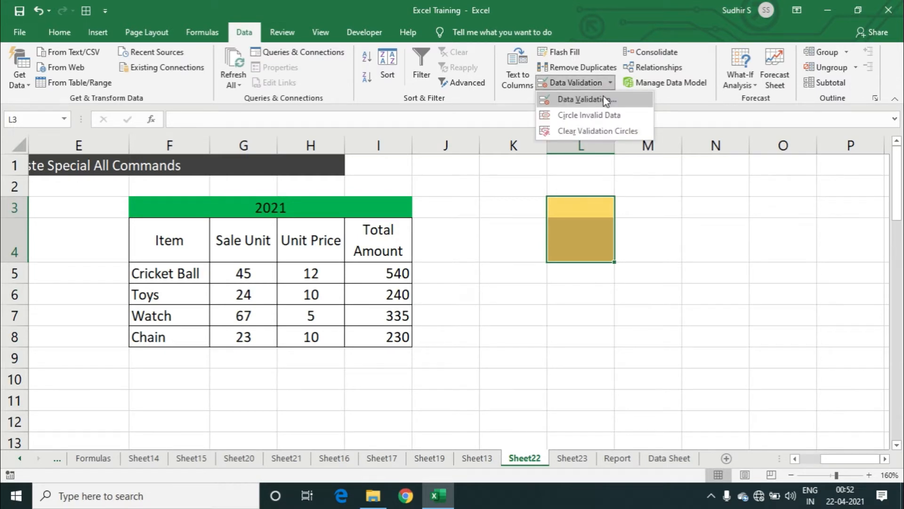
{"action": "left_click", "coordinate": [584, 99]}
{"action": "left_click_drag", "start_coordinate": [440, 182], "coordinate": [379, 165]}
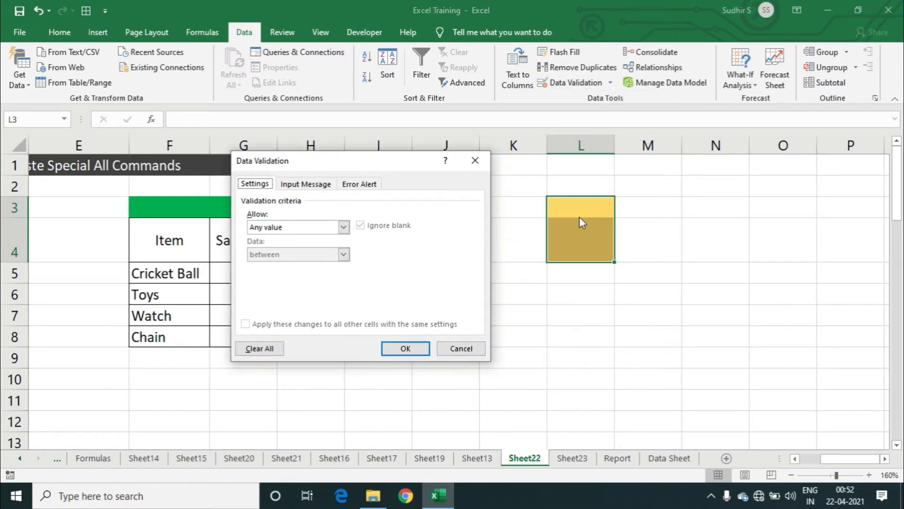
{"action": "left_click", "coordinate": [343, 227]}
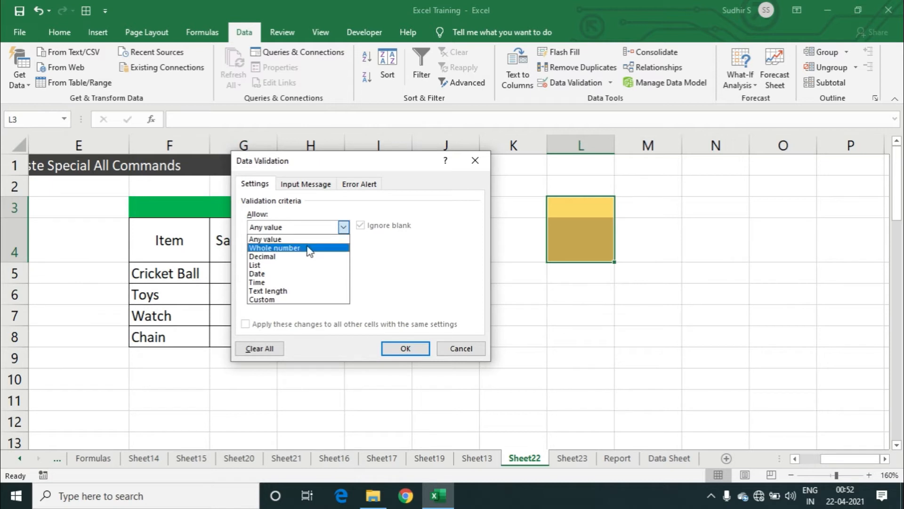
{"action": "left_click", "coordinate": [307, 249]}
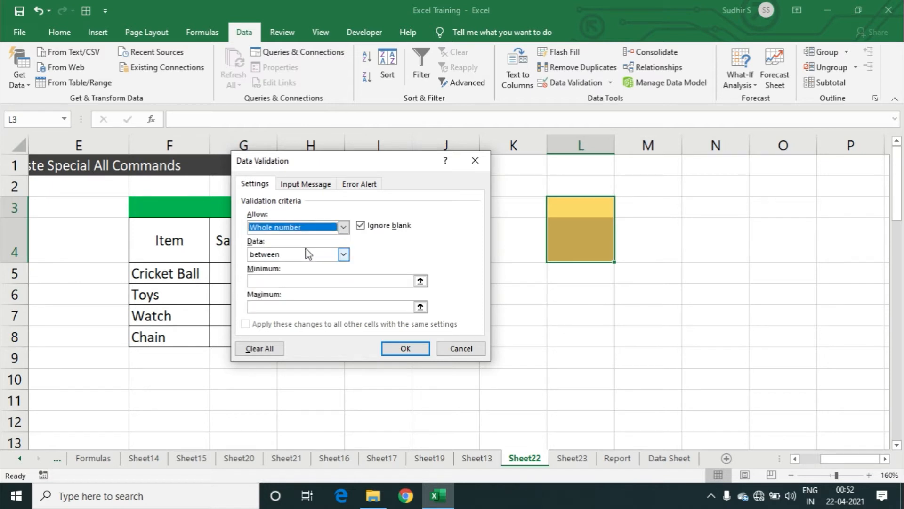
{"action": "left_click", "coordinate": [288, 279]}
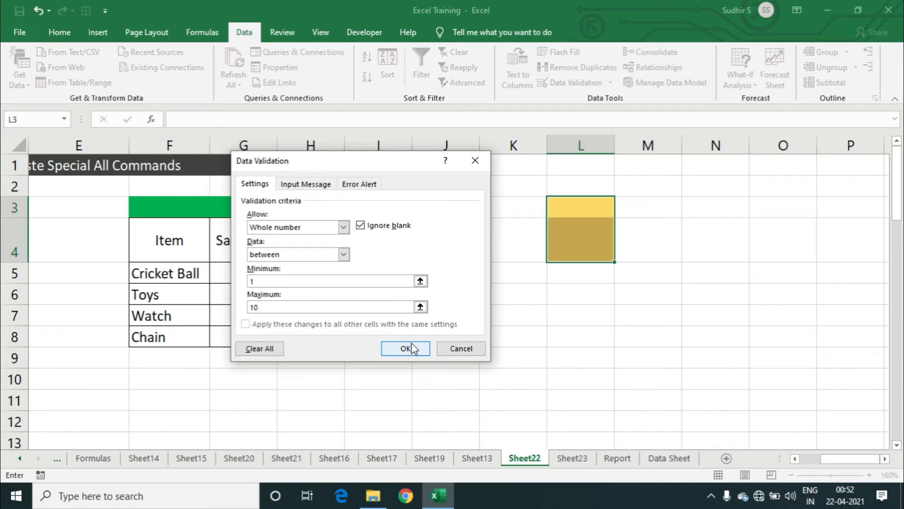
{"action": "left_click", "coordinate": [401, 349]}
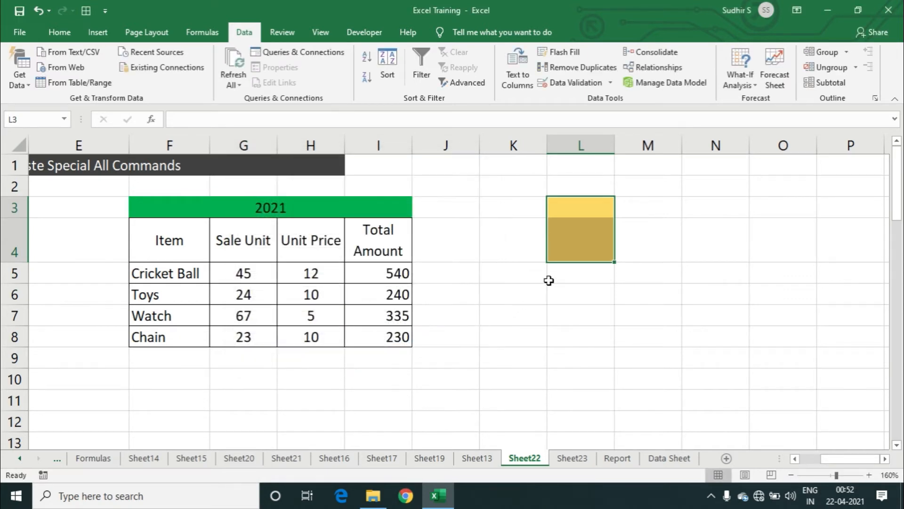
Step: Enter 5 in validated cell L3
{"action": "left_click", "coordinate": [577, 206]}
{"action": "type", "text": "5"}
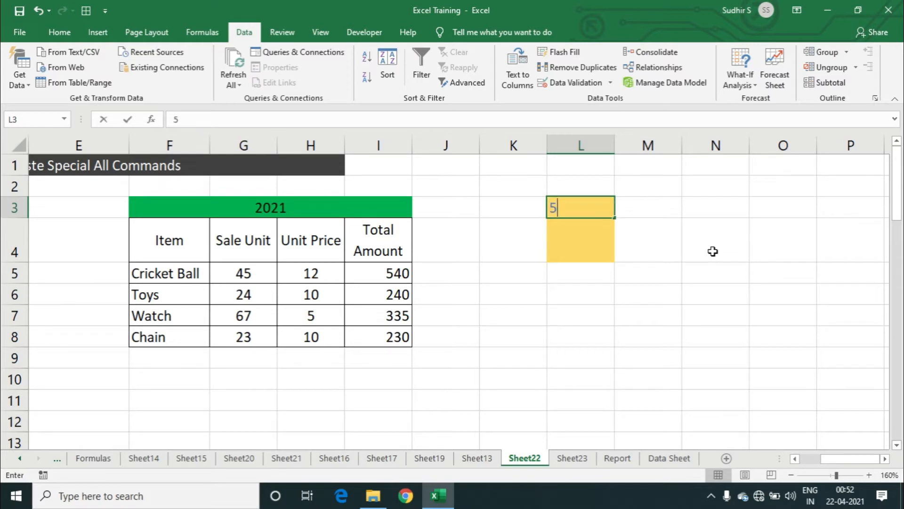
{"action": "key", "text": "Return"}
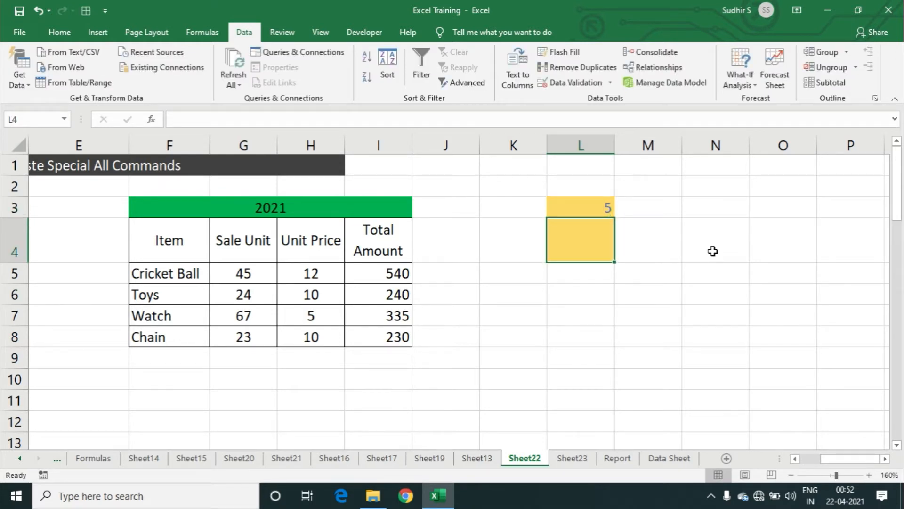
Step: Test the validation rule by trying to enter 50 in L4 and 60 in L3
{"action": "type", "text": "50"}
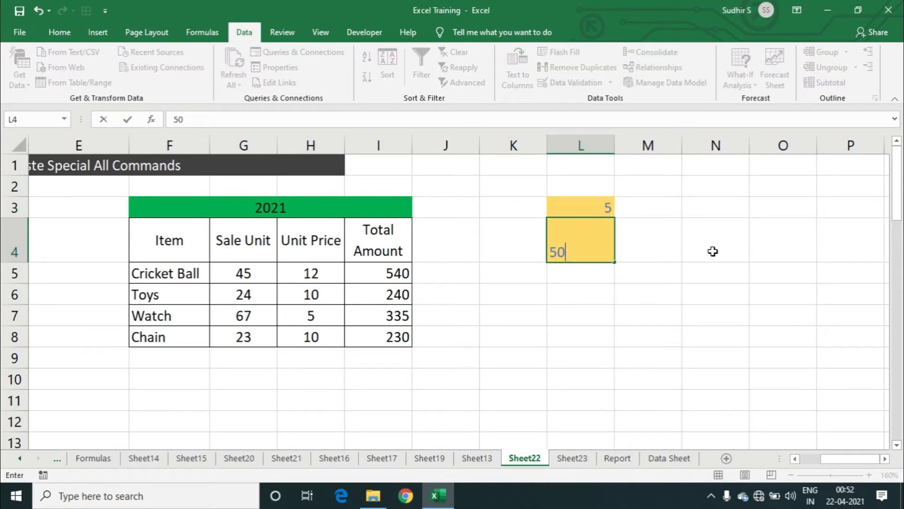
{"action": "key", "text": "Return"}
{"action": "key", "text": "Return"}
{"action": "key", "text": "Escape"}
{"action": "key", "text": "Up"}
{"action": "type", "text": "60"}
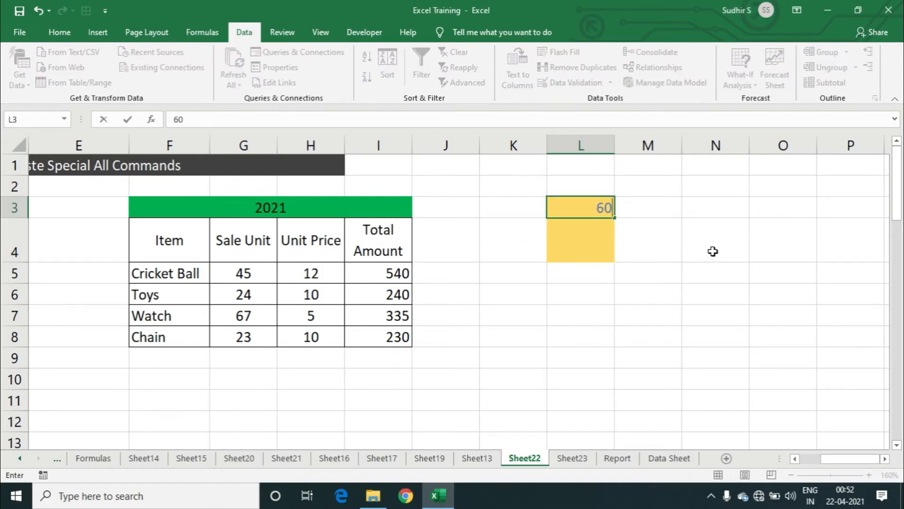
{"action": "key", "text": "Return"}
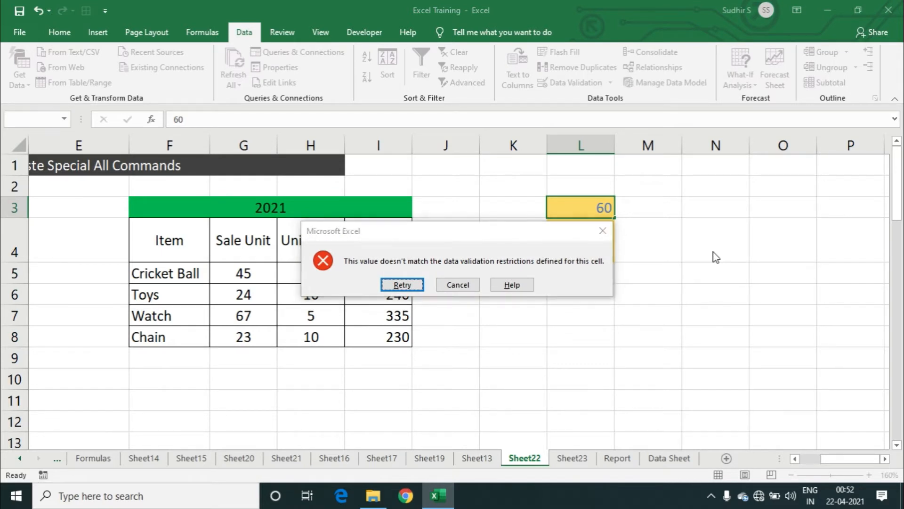
{"action": "key", "text": "Return"}
{"action": "key", "text": "Escape"}
{"action": "key", "text": "Return"}
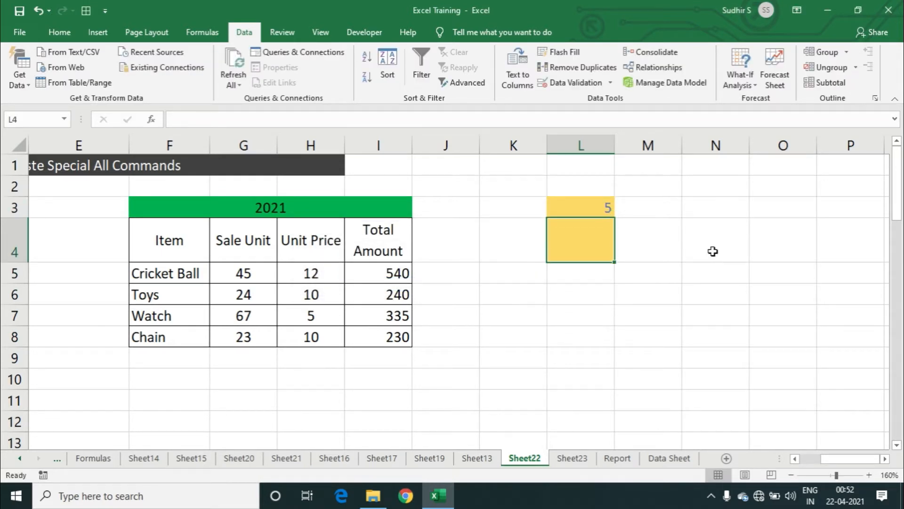
Step: Enter 2 in validated cell L4 and reselect L3
{"action": "type", "text": "2"}
{"action": "key", "text": "Return"}
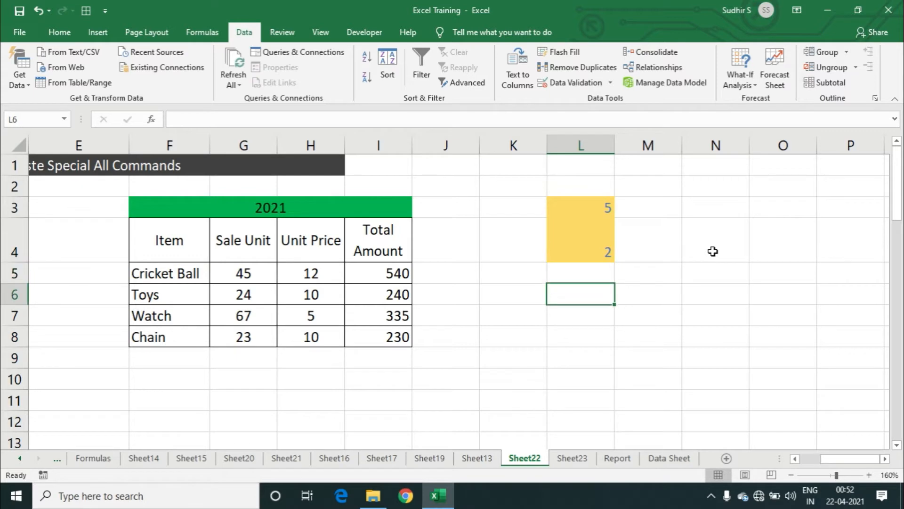
{"action": "key", "text": "Up"}
{"action": "key", "text": "Up"}
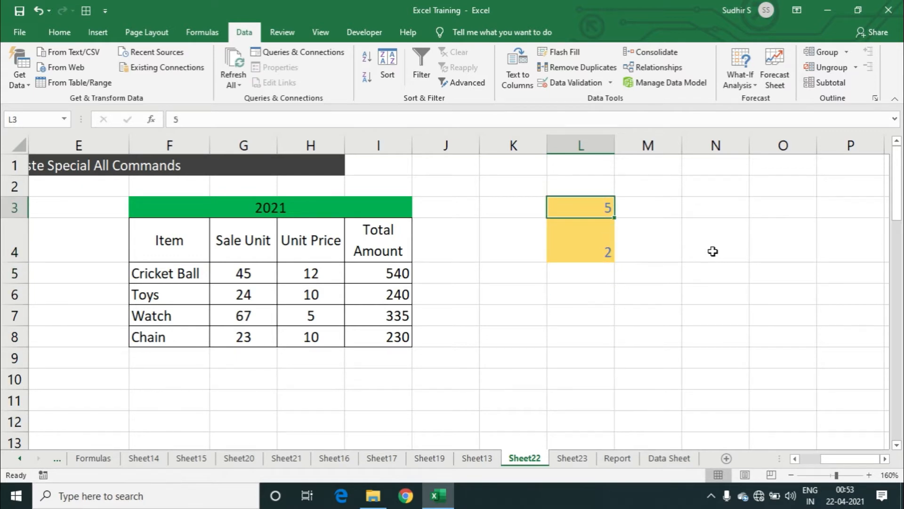
{"action": "left_click", "coordinate": [596, 250]}
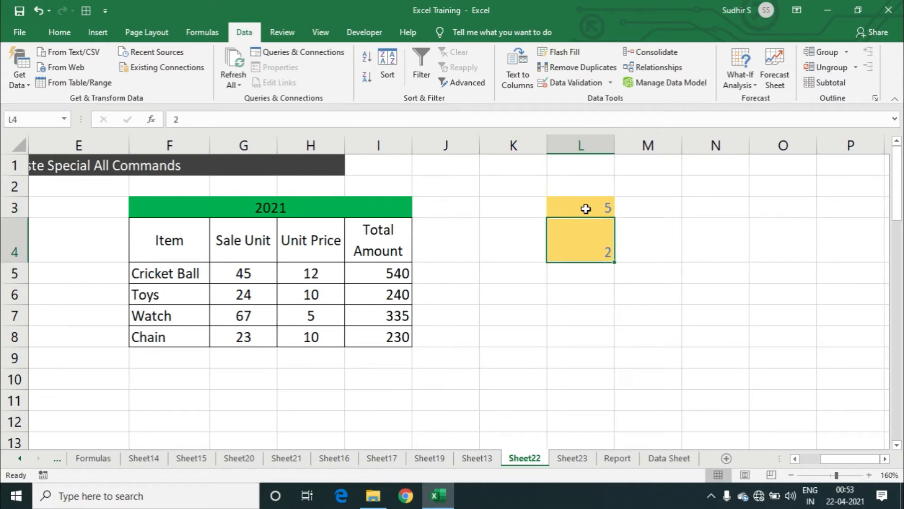
{"action": "left_click_drag", "start_coordinate": [586, 209], "coordinate": [585, 231]}
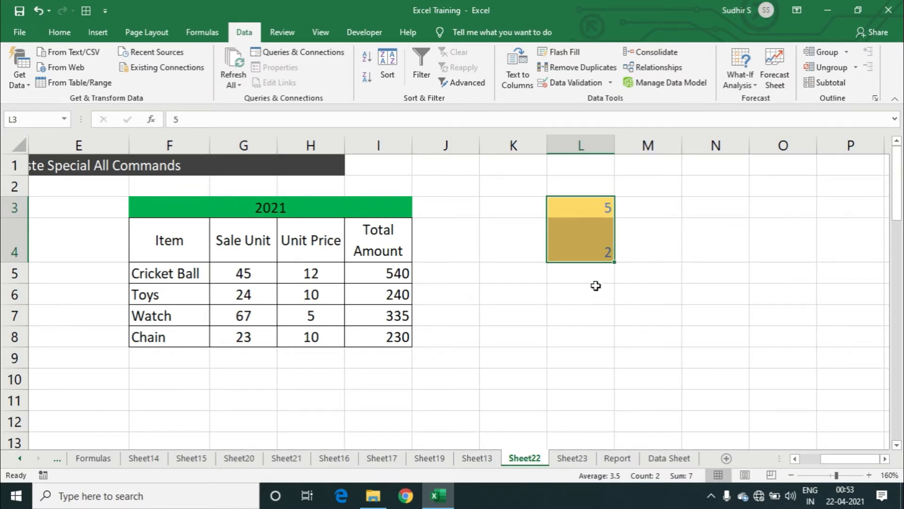
{"action": "scroll", "coordinate": [588, 288], "scroll_direction": "down", "scroll_amount": 7}
{"action": "scroll", "coordinate": [603, 305], "scroll_direction": "up", "scroll_amount": 7}
{"action": "left_click", "coordinate": [590, 288]}
{"action": "left_click", "coordinate": [592, 248]}
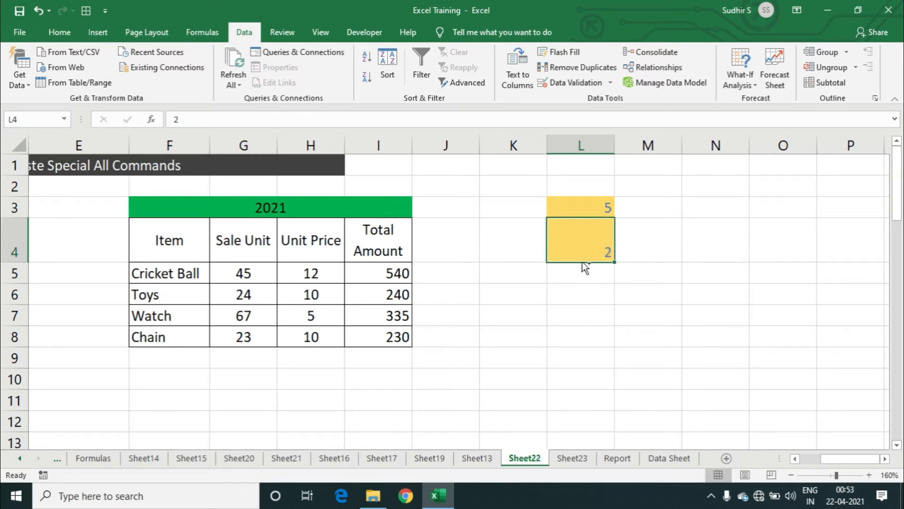
{"action": "key", "text": "ctrl+c"}
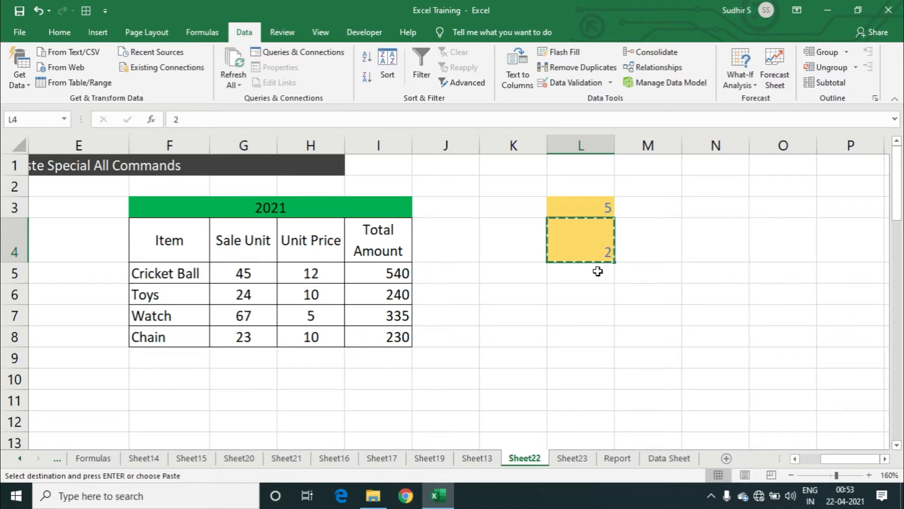
{"action": "key", "text": "Escape"}
Step: Try entering 50 in L5 and 60 in L6 below the validated cells, and clear both entries
{"action": "left_click", "coordinate": [597, 271]}
{"action": "type", "text": "50"}
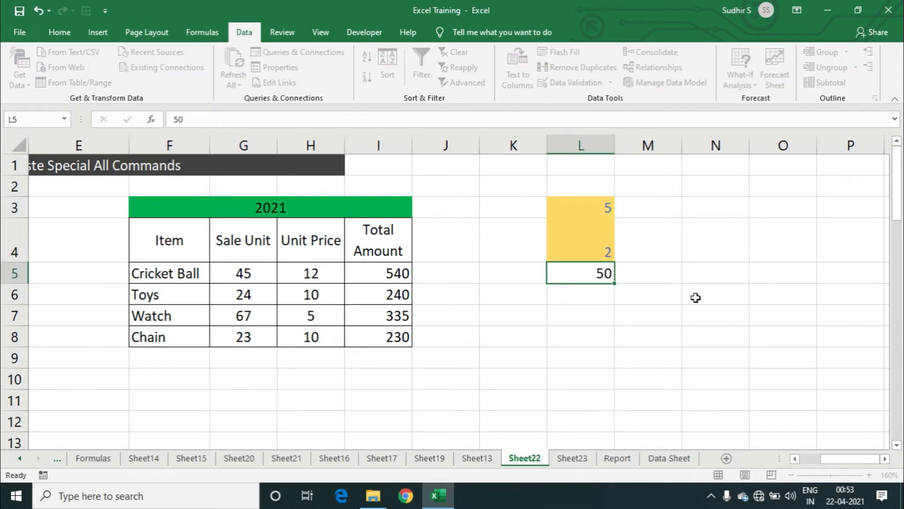
{"action": "key", "text": "Return"}
{"action": "type", "text": "60"}
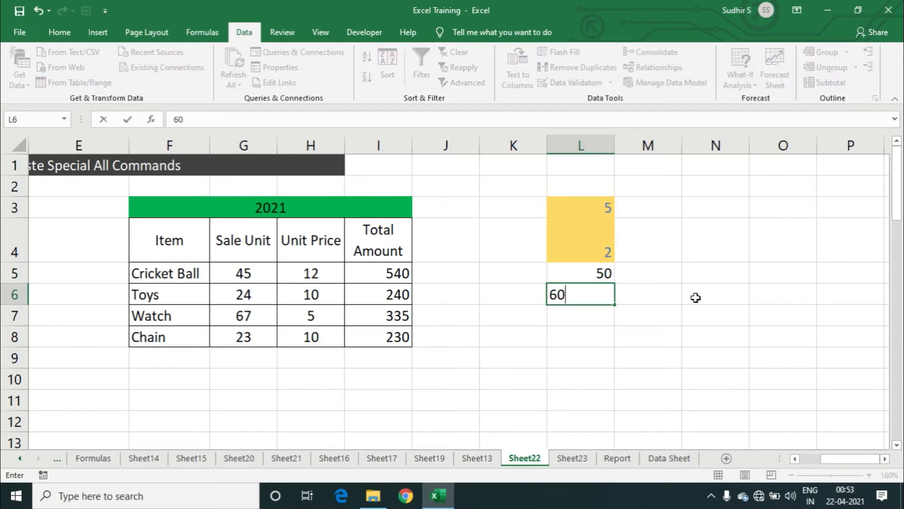
{"action": "key", "text": "Return"}
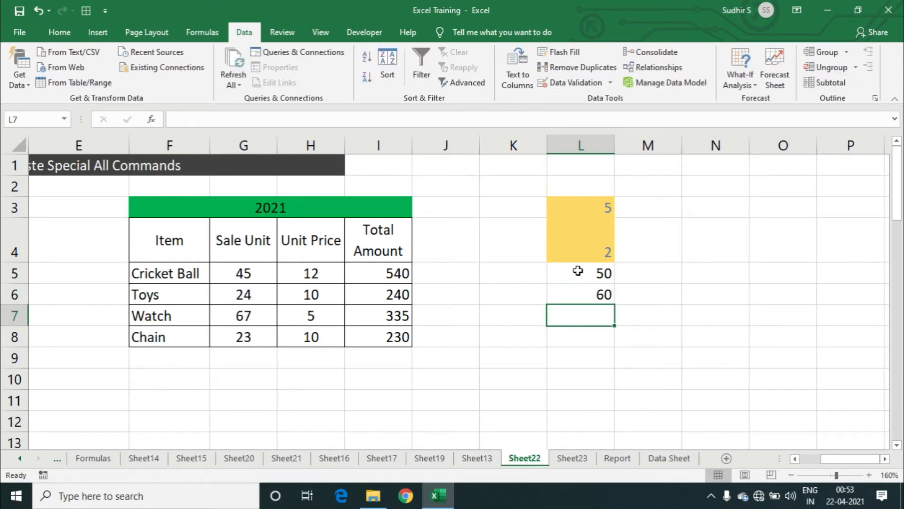
{"action": "left_click_drag", "start_coordinate": [580, 273], "coordinate": [587, 293]}
{"action": "key", "text": "Delete"}
{"action": "left_click", "coordinate": [609, 275]}
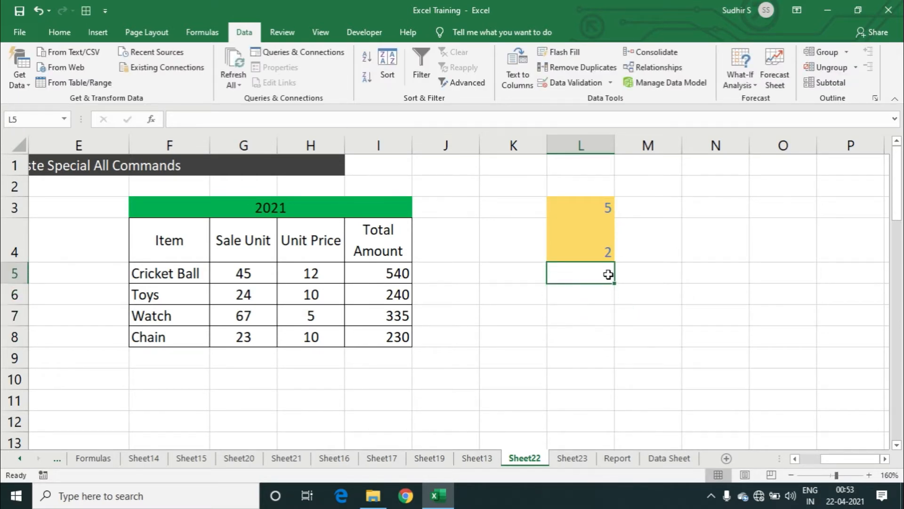
Step: Apply a blue-gray fill colour to L5:L16 below the two validated cells
{"action": "left_click", "coordinate": [602, 259]}
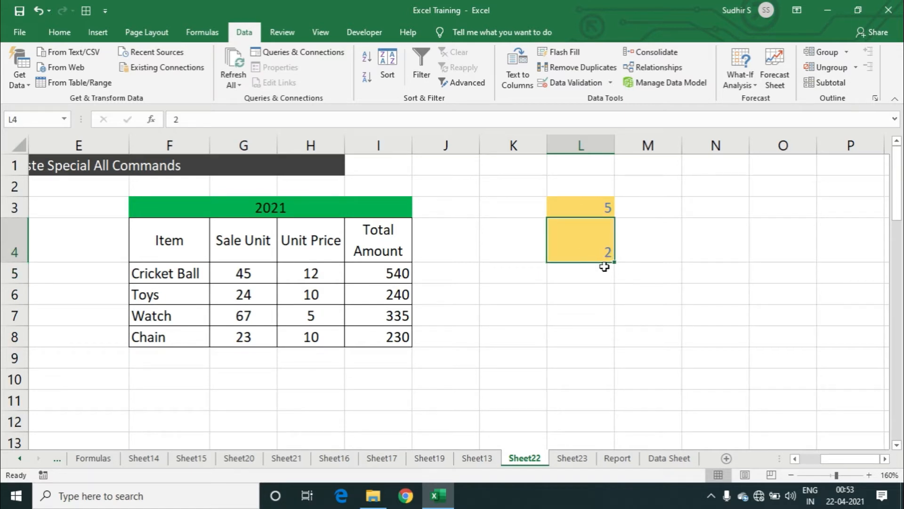
{"action": "key", "text": "ctrl+c"}
{"action": "left_click_drag", "start_coordinate": [583, 269], "coordinate": [581, 358]}
{"action": "scroll", "coordinate": [313, 272], "scroll_direction": "up", "scroll_amount": 2}
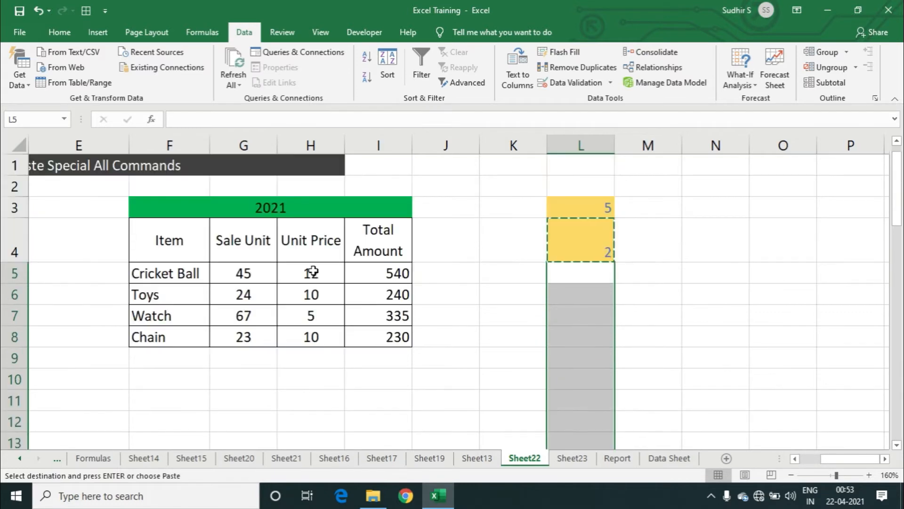
{"action": "left_click", "coordinate": [57, 29]}
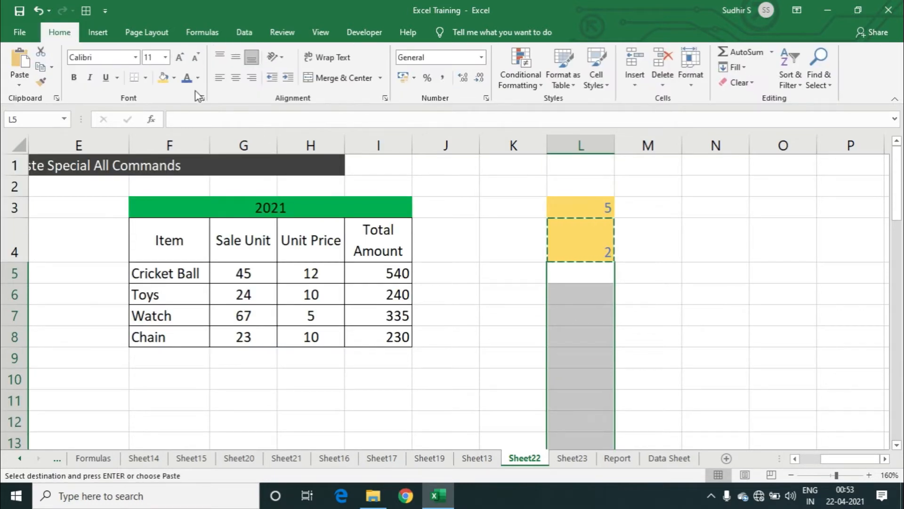
{"action": "left_click", "coordinate": [173, 78]}
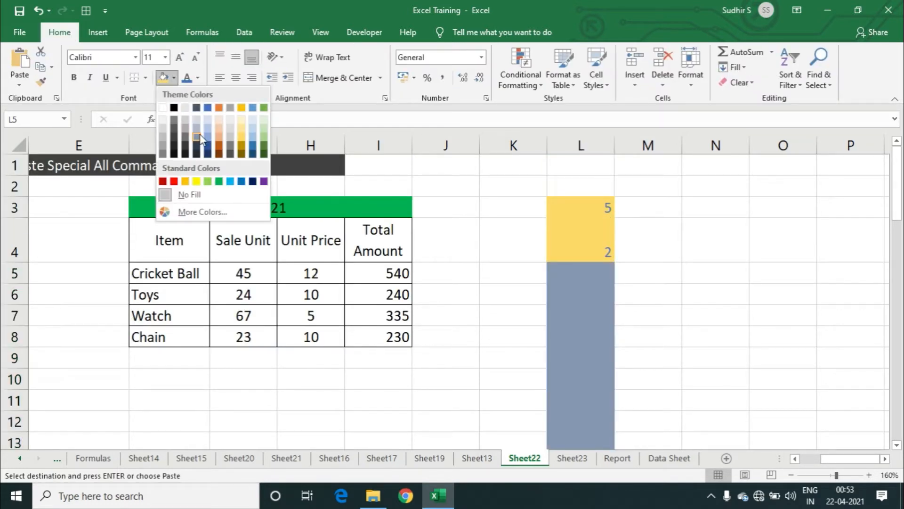
{"action": "left_click", "coordinate": [199, 135]}
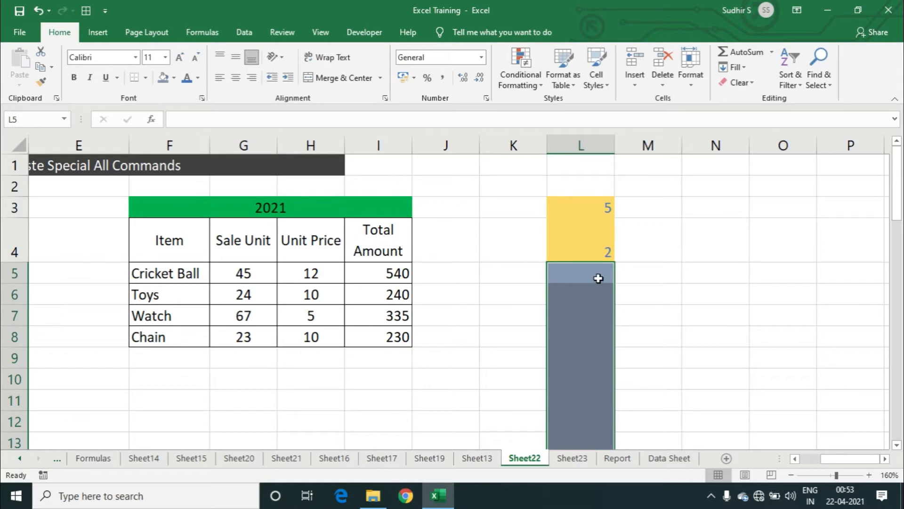
Step: Copy validated cell L4 and paste only its validation onto the blue-gray range L5:L16 with Paste Special
{"action": "left_click", "coordinate": [581, 252]}
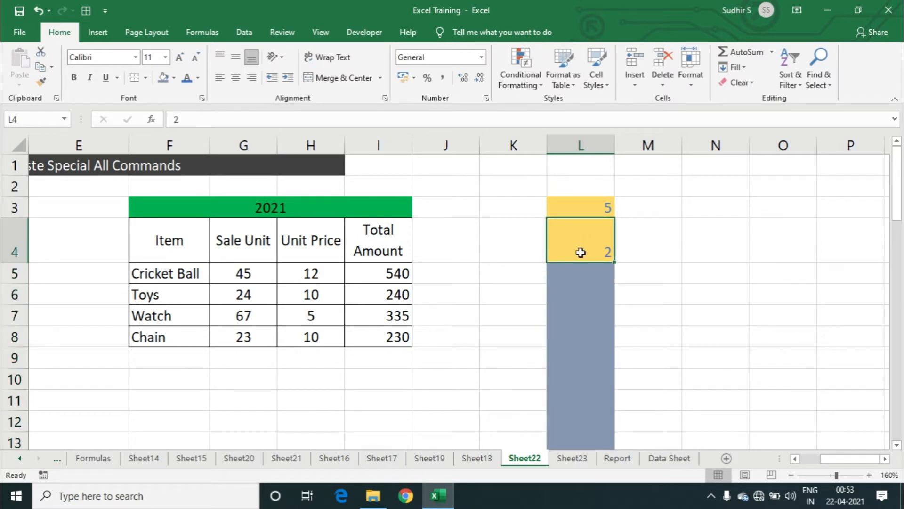
{"action": "key", "text": "ctrl+c"}
{"action": "scroll", "coordinate": [596, 245], "scroll_direction": "down", "scroll_amount": 1}
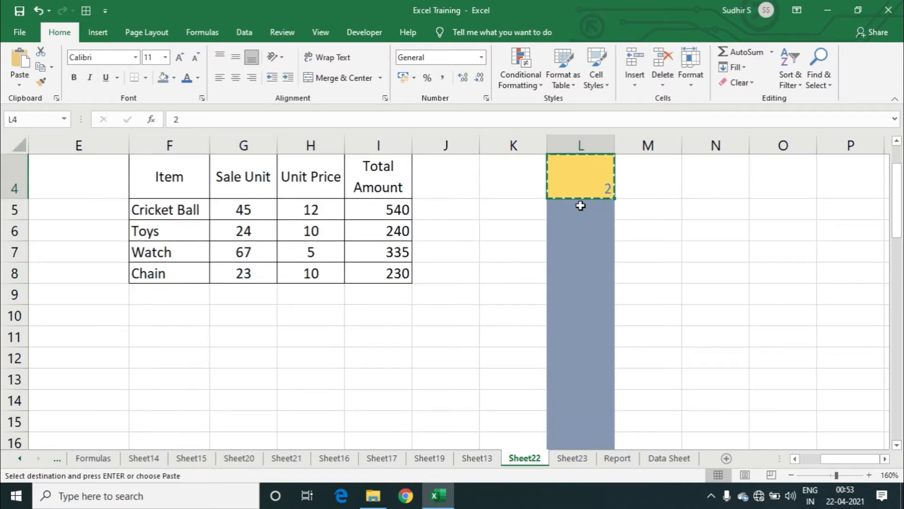
{"action": "left_click_drag", "start_coordinate": [581, 206], "coordinate": [583, 270]}
{"action": "scroll", "coordinate": [636, 295], "scroll_direction": "up", "scroll_amount": 3}
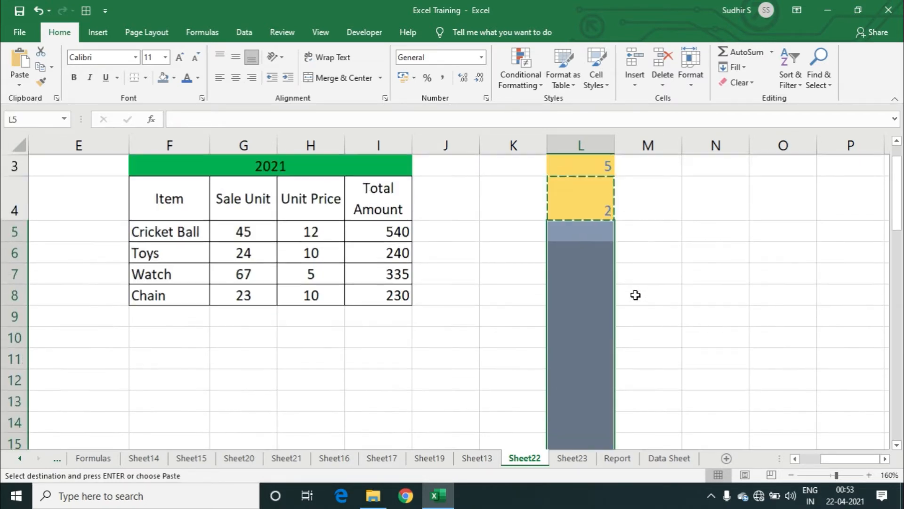
{"action": "scroll", "coordinate": [635, 295], "scroll_direction": "up", "scroll_amount": 1}
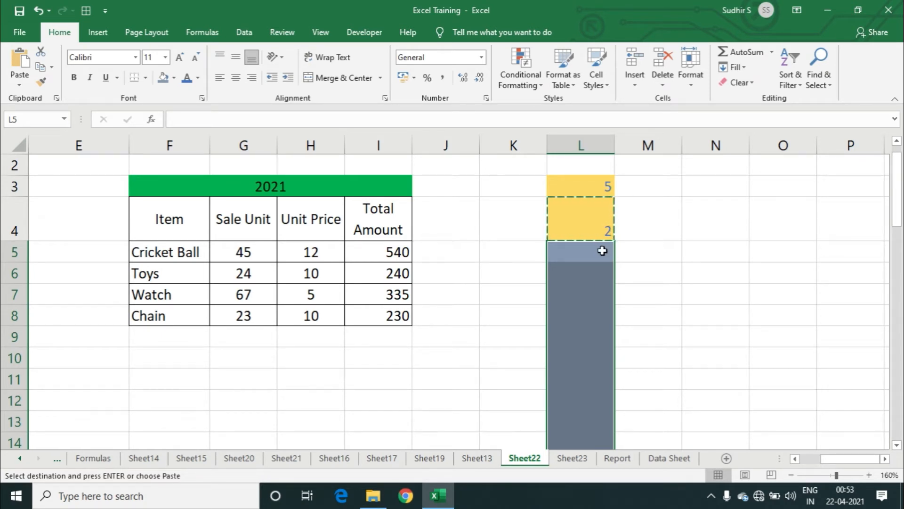
{"action": "scroll", "coordinate": [602, 251], "scroll_direction": "down", "scroll_amount": 3}
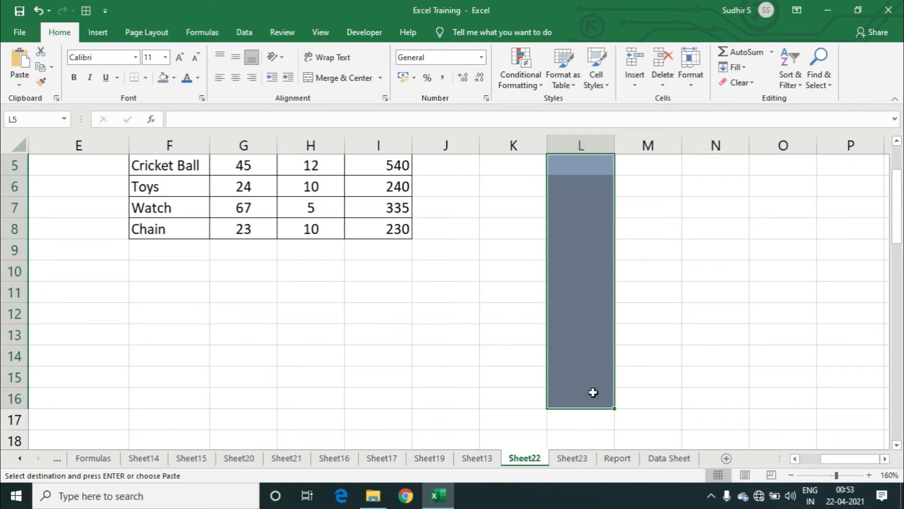
{"action": "scroll", "coordinate": [592, 393], "scroll_direction": "up", "scroll_amount": 1}
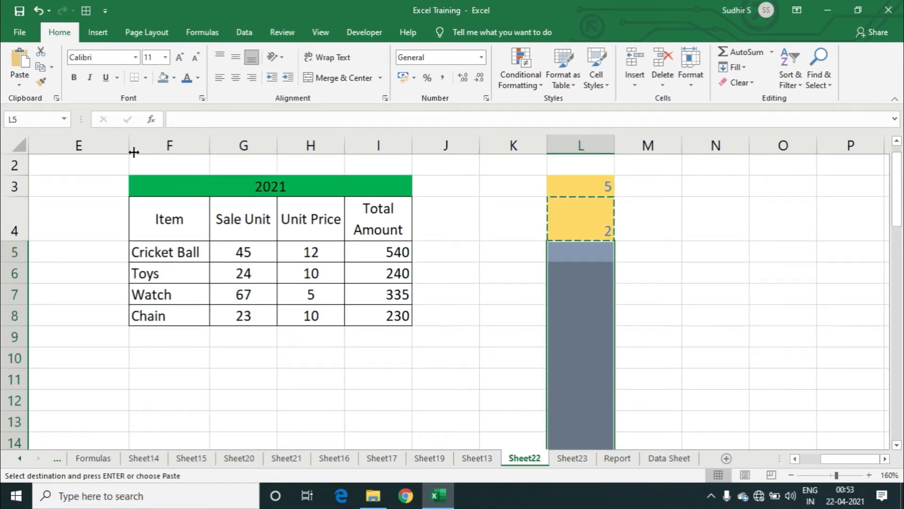
{"action": "left_click", "coordinate": [18, 86]}
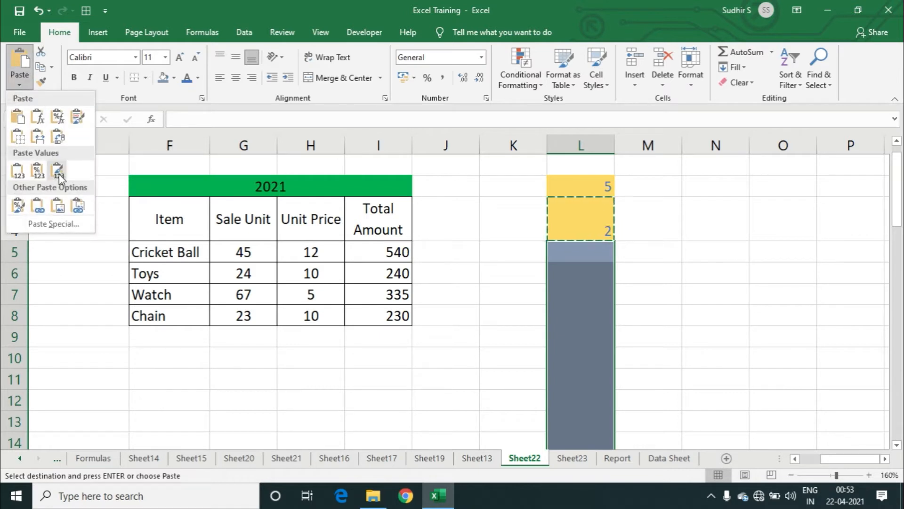
{"action": "left_click", "coordinate": [72, 223]}
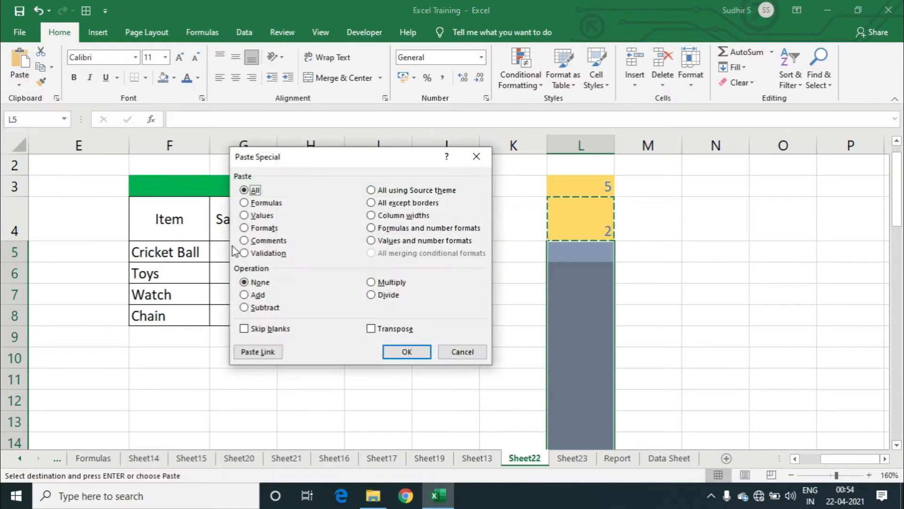
{"action": "left_click", "coordinate": [270, 255]}
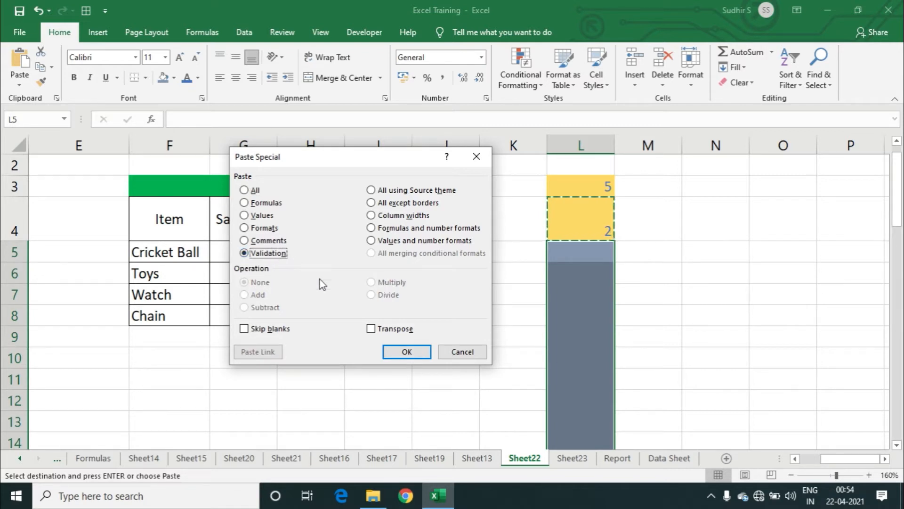
{"action": "left_click", "coordinate": [408, 353]}
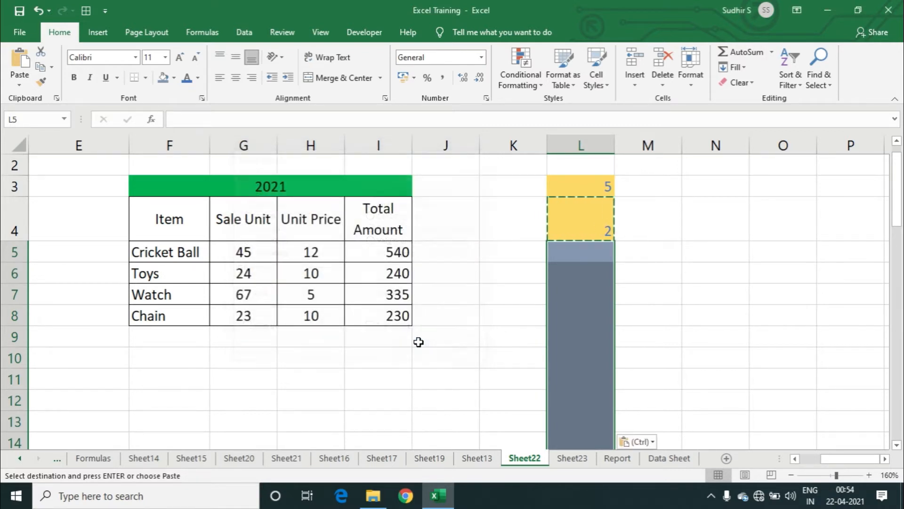
Step: End the copy mode and test the pasted validation by trying to enter 50 in L5
{"action": "left_click", "coordinate": [596, 257]}
{"action": "key", "text": "Escape"}
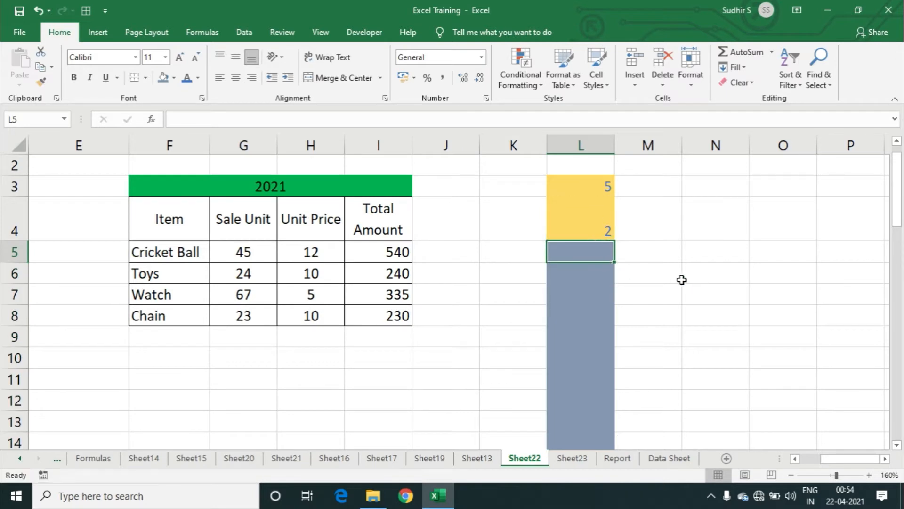
{"action": "type", "text": "54"}
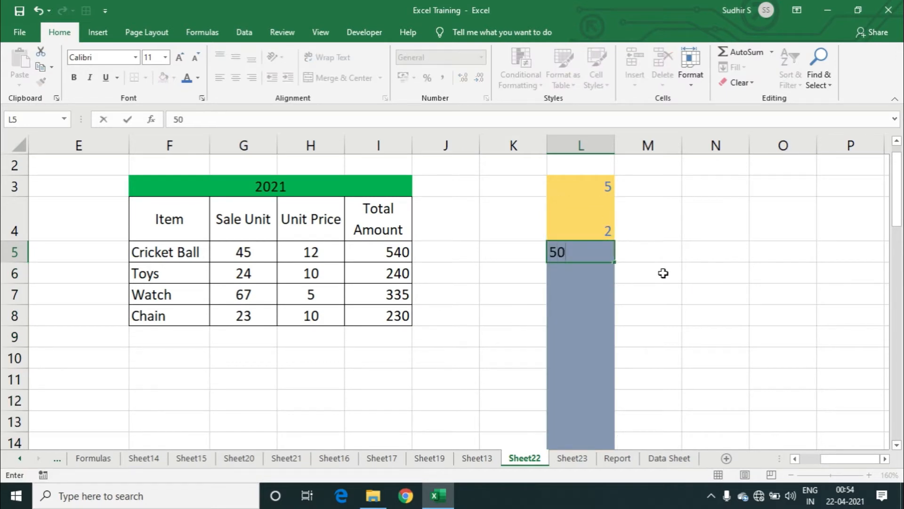
{"action": "type", "text": "0"}
{"action": "key", "text": "Return"}
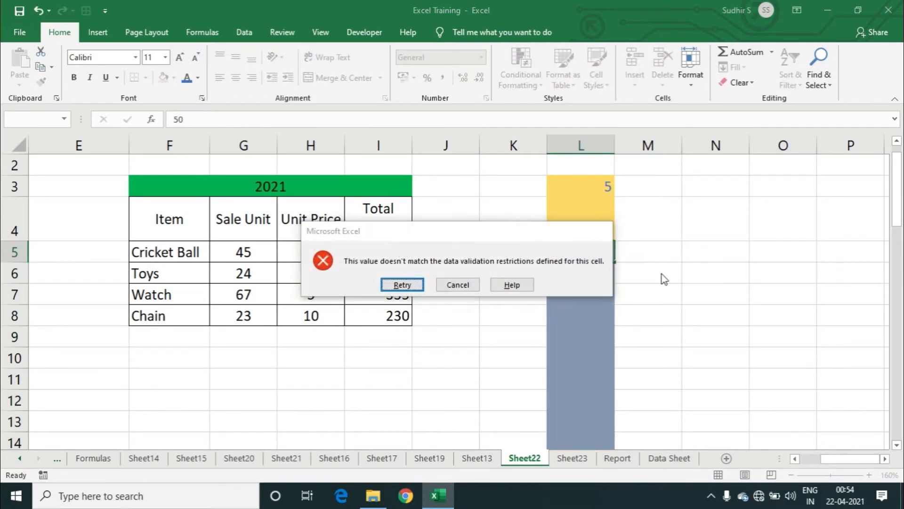
{"action": "key", "text": "Escape"}
Step: Test the pasted validation further down the blue-gray range by trying to enter 45 in L13
{"action": "key", "text": "Down"}
{"action": "key", "text": "Down"}
{"action": "key", "text": "Down"}
{"action": "key", "text": "Down"}
{"action": "key", "text": "Down"}
{"action": "key", "text": "Down"}
{"action": "key", "text": "Down"}
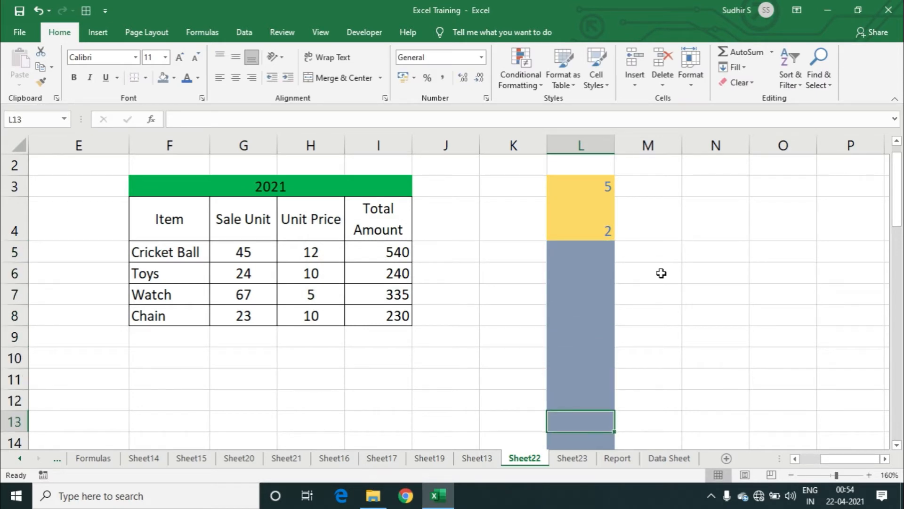
{"action": "type", "text": "45"}
{"action": "key", "text": "Up"}
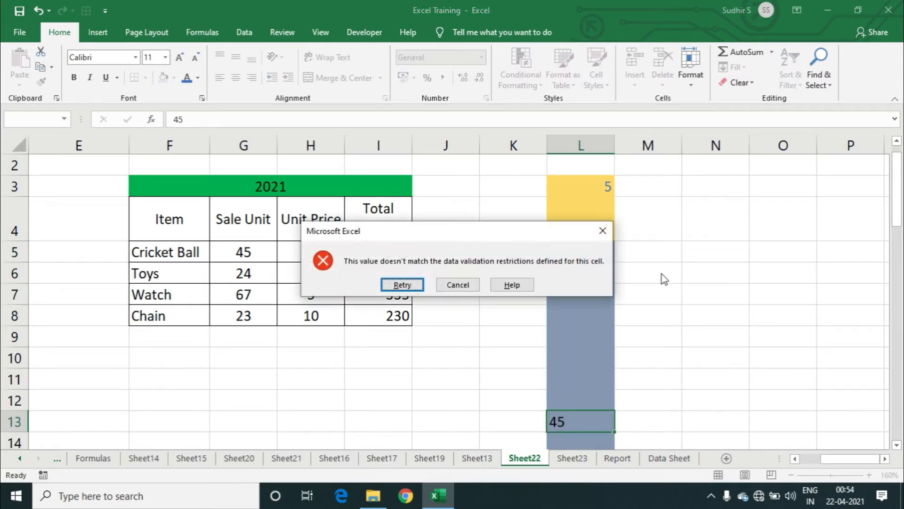
{"action": "key", "text": "Escape"}
Step: Enter the allowed values 5, 4, 6 and 8 in cells L12 to L15
{"action": "type", "text": "5"}
{"action": "key", "text": "Return"}
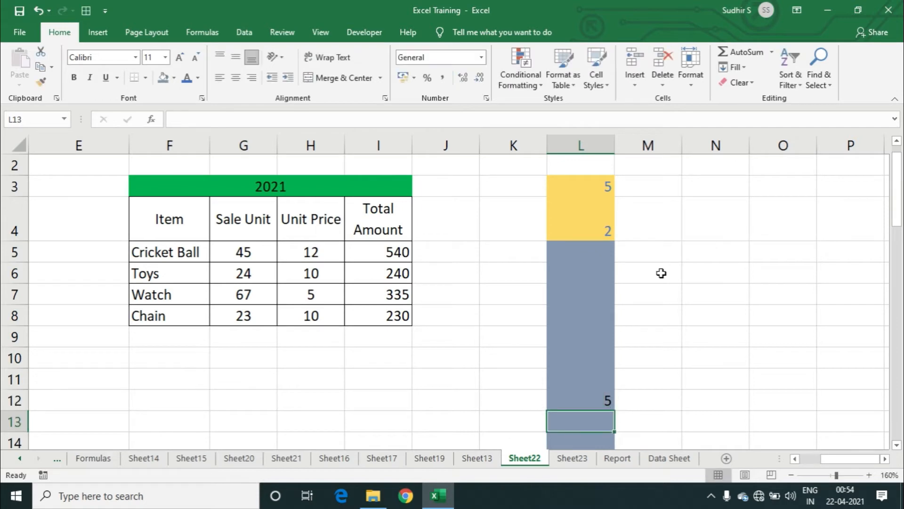
{"action": "type", "text": "4"}
{"action": "key", "text": "Return"}
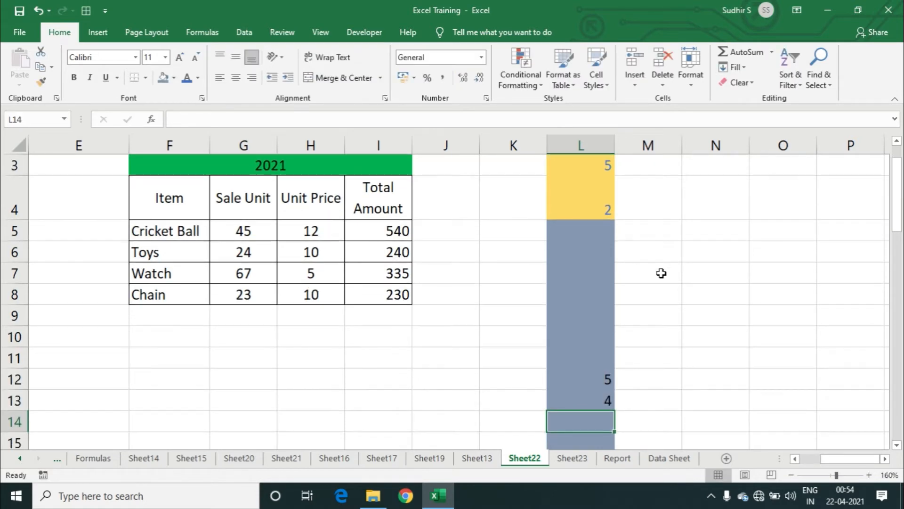
{"action": "type", "text": "6"}
{"action": "key", "text": "Return"}
{"action": "type", "text": "8"}
{"action": "key", "text": "Return"}
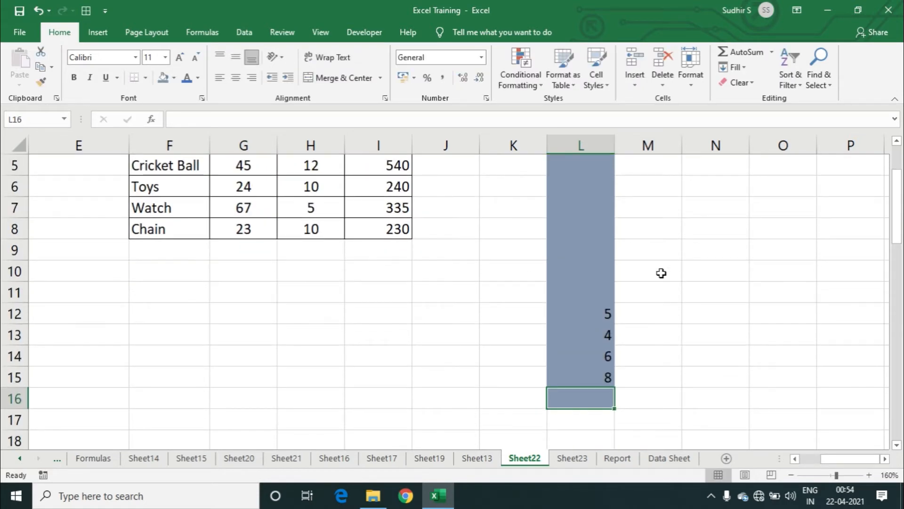
{"action": "scroll", "coordinate": [617, 262], "scroll_direction": "up", "scroll_amount": 1}
{"action": "left_click", "coordinate": [579, 271]}
{"action": "left_click", "coordinate": [581, 228]}
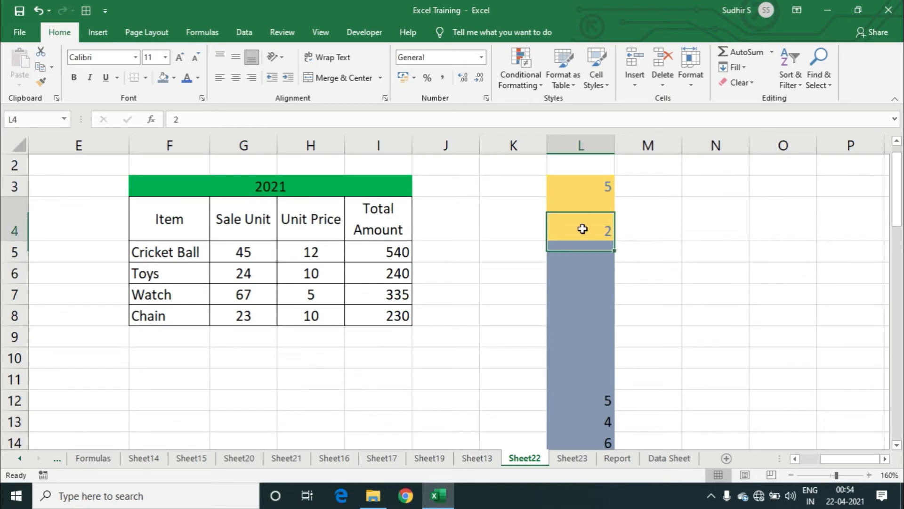
{"action": "left_click", "coordinate": [585, 254]}
{"action": "scroll", "coordinate": [586, 258], "scroll_direction": "down", "scroll_amount": 1}
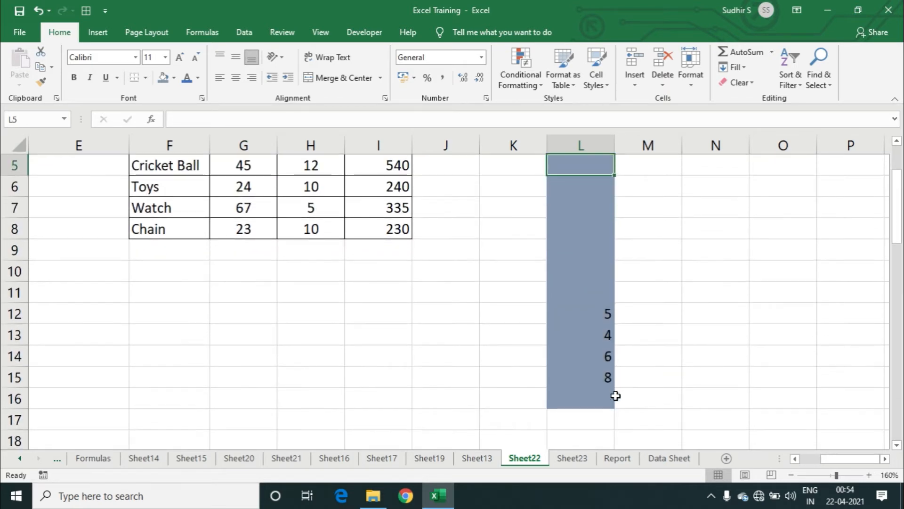
{"action": "left_click_drag", "start_coordinate": [595, 406], "coordinate": [592, 402]}
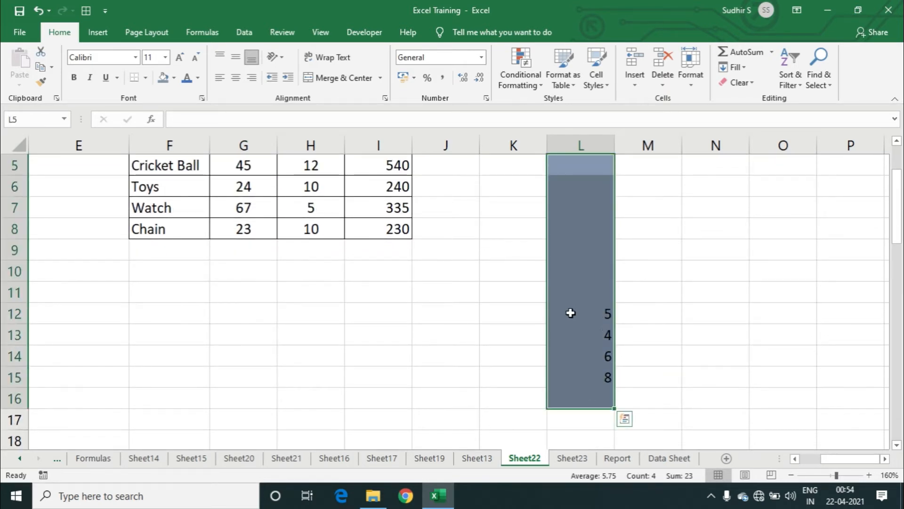
{"action": "left_click", "coordinate": [570, 295], "text": "ctrl"}
{"action": "scroll", "coordinate": [589, 262], "scroll_direction": "up", "scroll_amount": 1}
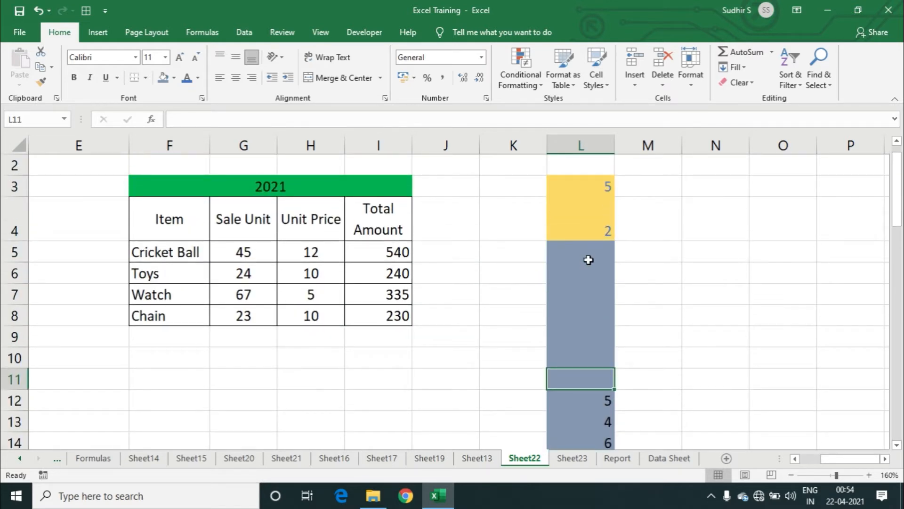
{"action": "left_click", "coordinate": [589, 257], "text": "ctrl"}
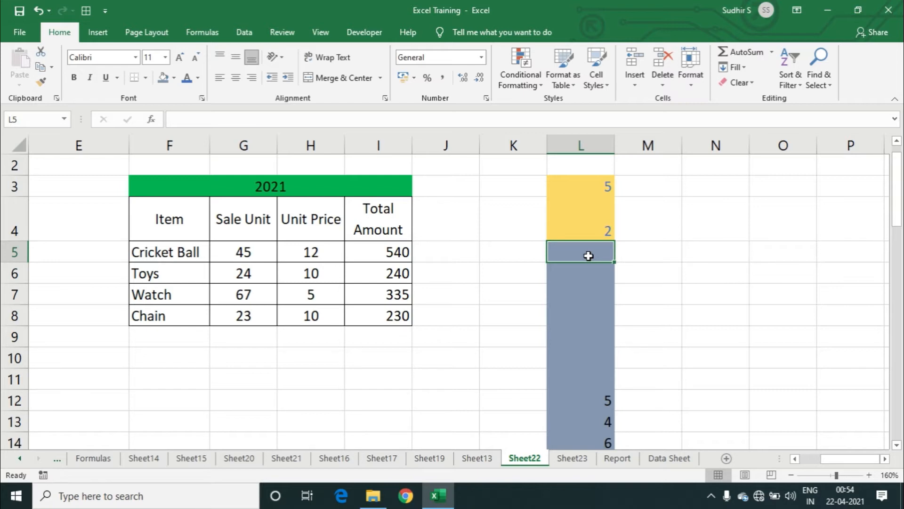
{"action": "left_click", "coordinate": [572, 295], "text": "ctrl"}
{"action": "left_click", "coordinate": [586, 315], "text": "ctrl"}
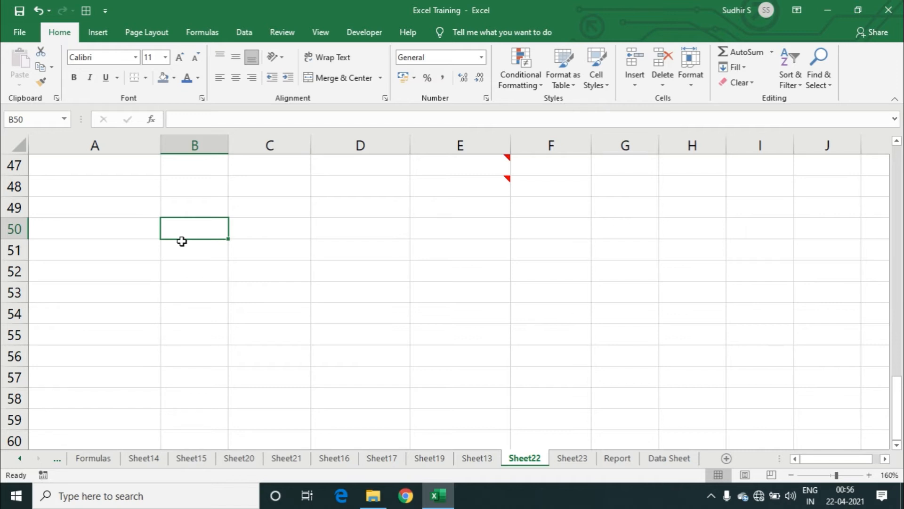
Step: Enter 454543, 35343, 34242424, 35353535, 353534, 646464 and 575757 in cells B50 to B56 and fit column B's width to them
{"action": "type", "text": "454543"}
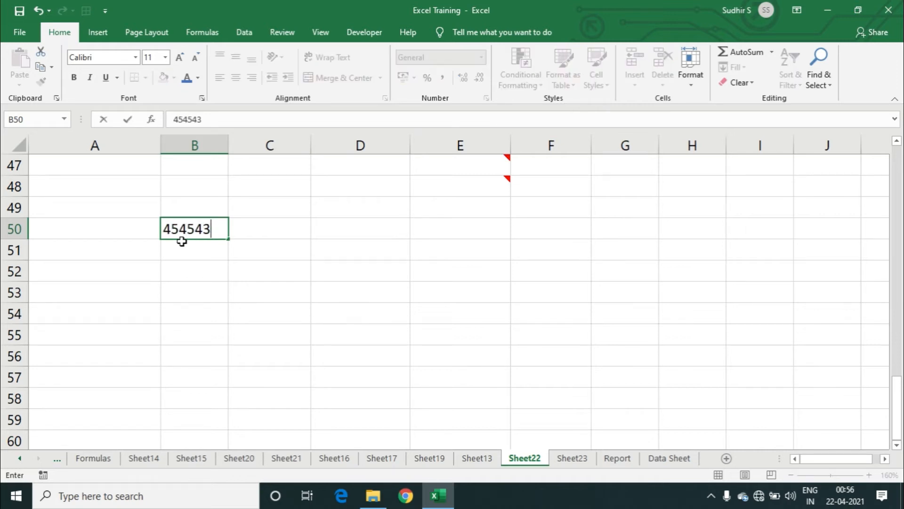
{"action": "key", "text": "Return"}
{"action": "type", "text": "35343"}
{"action": "key", "text": "Return"}
{"action": "type", "text": "34"}
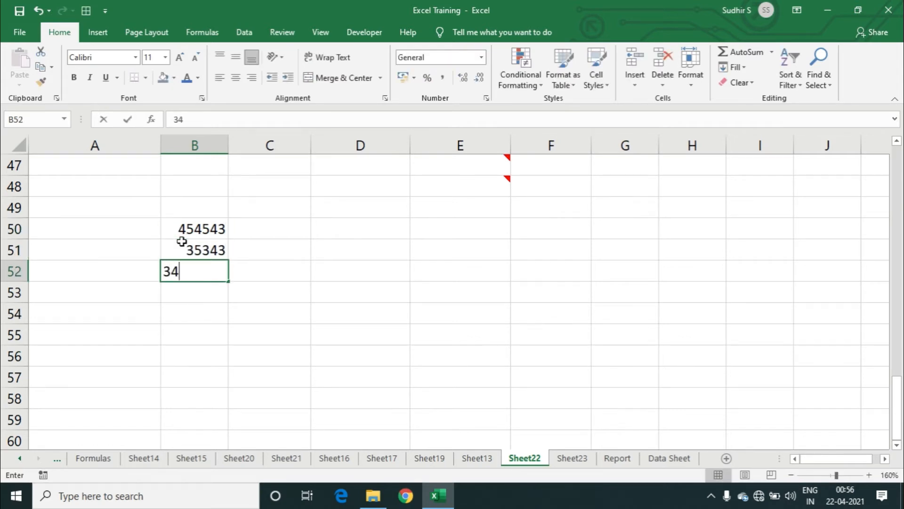
{"action": "type", "text": "242424"}
{"action": "key", "text": "Return"}
{"action": "type", "text": "35353535"}
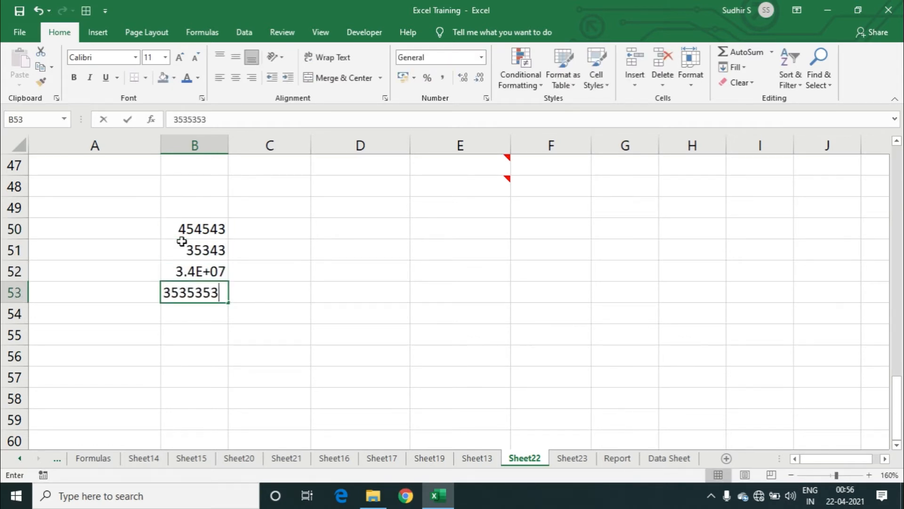
{"action": "key", "text": "Return"}
{"action": "type", "text": "353534"}
{"action": "key", "text": "Return"}
{"action": "type", "text": "646464"}
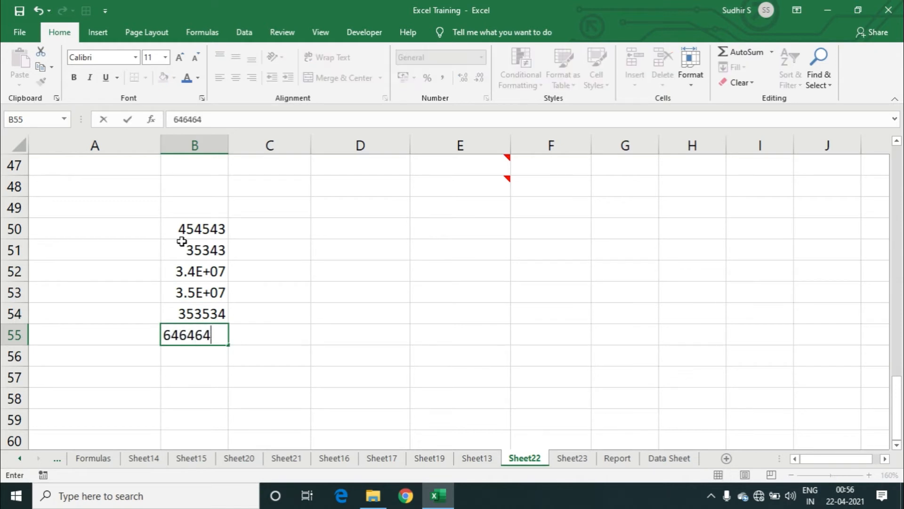
{"action": "key", "text": "Return"}
{"action": "type", "text": "575757"}
{"action": "key", "text": "Return"}
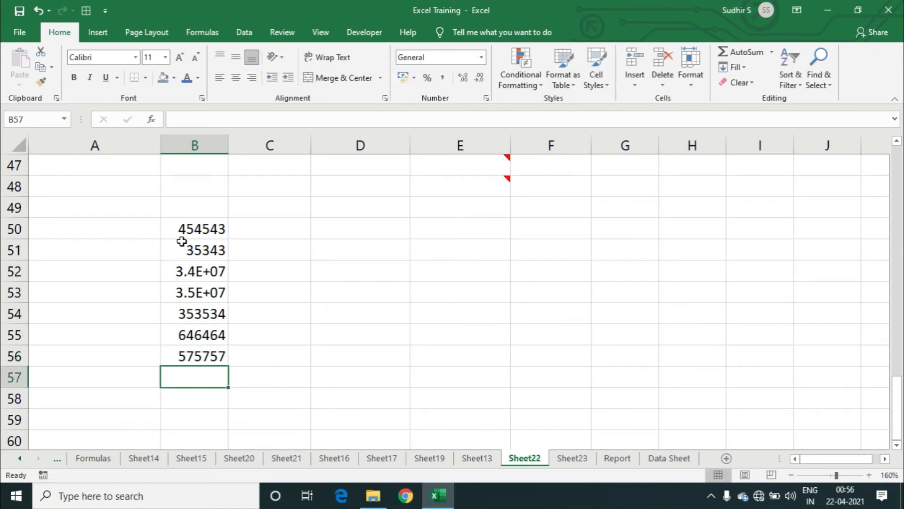
{"action": "double_click", "coordinate": [229, 142]}
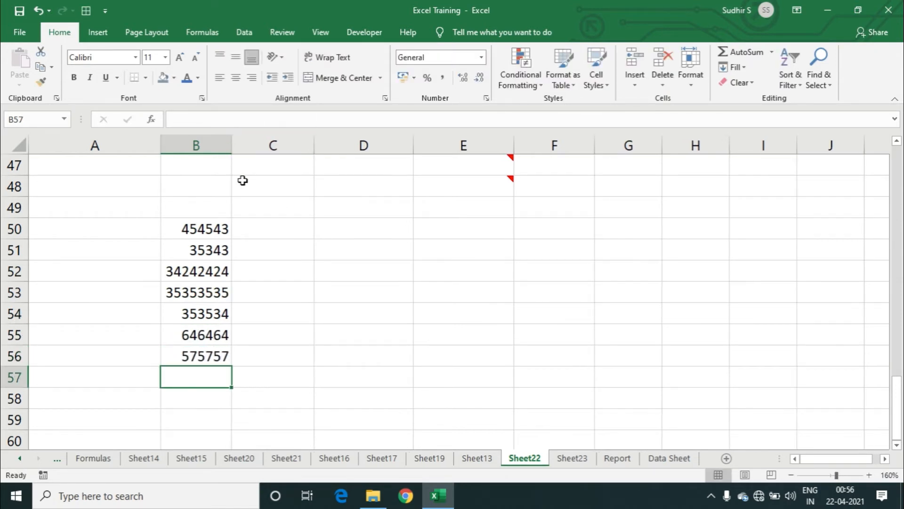
Step: Enter the divisor 100000 in cell D51
{"action": "left_click", "coordinate": [303, 220]}
{"action": "left_click", "coordinate": [363, 242]}
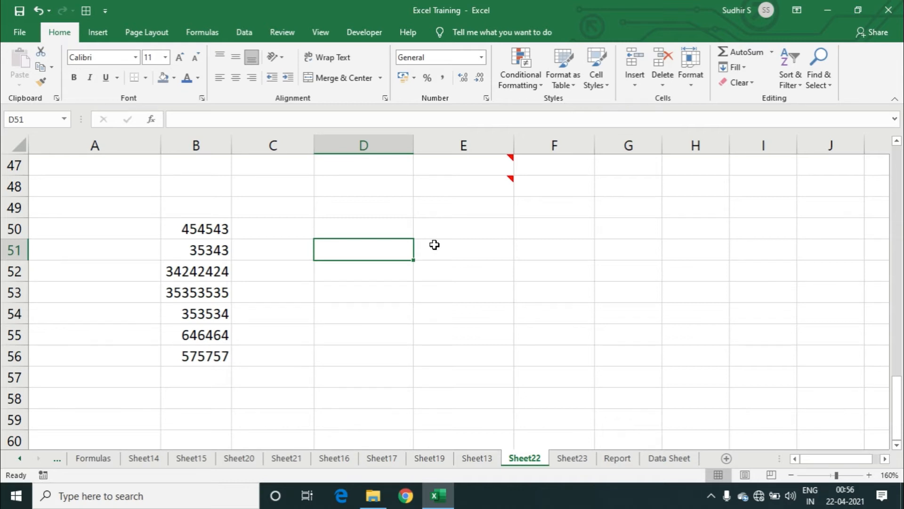
{"action": "type", "text": "1"}
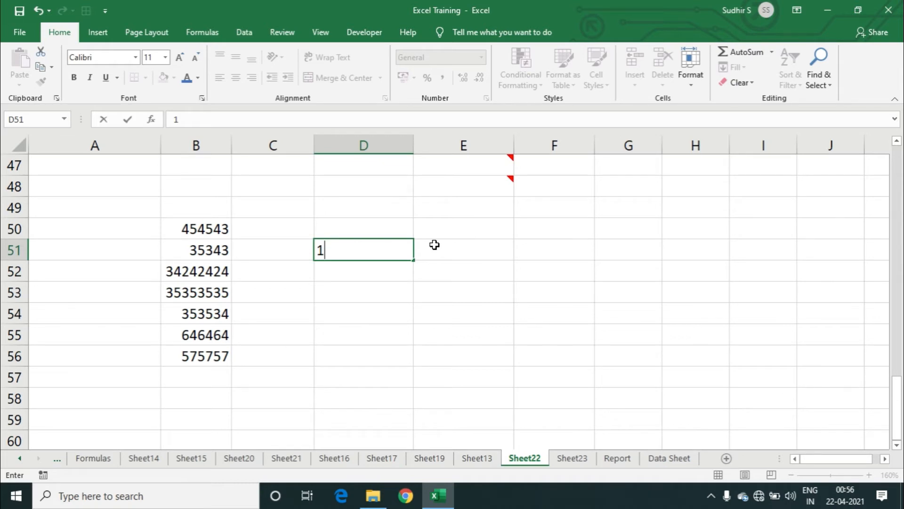
{"action": "type", "text": "00000"}
{"action": "key", "text": "Return"}
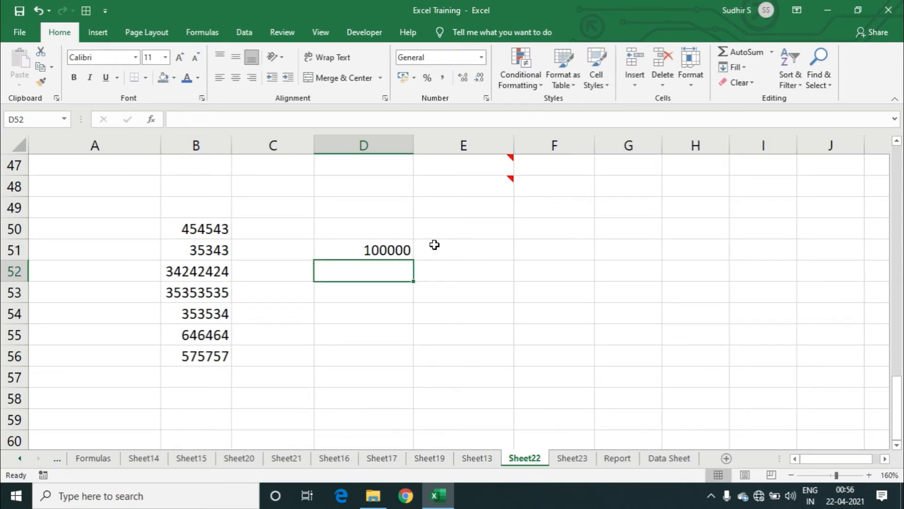
Step: Copy D51 and divide the numbers in B50:B56 by it with the Divide operation of Paste Special
{"action": "left_click", "coordinate": [365, 250]}
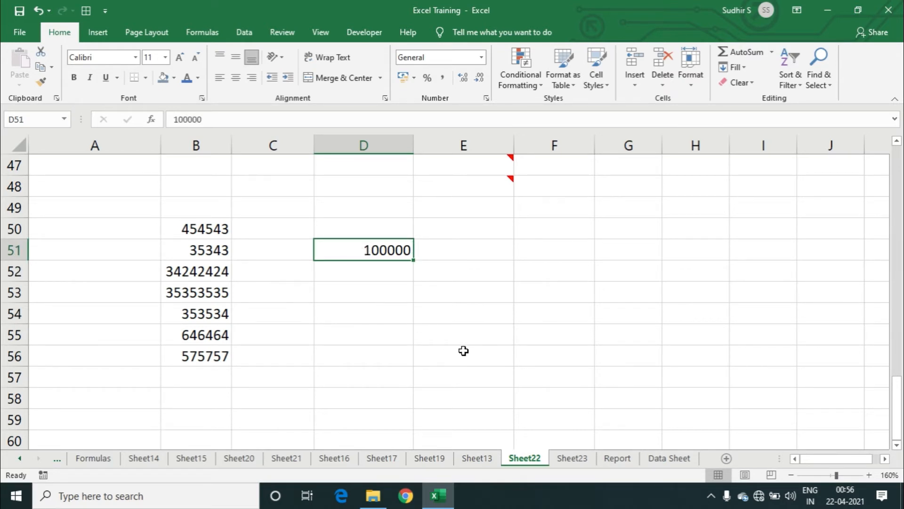
{"action": "key", "text": "ctrl+c"}
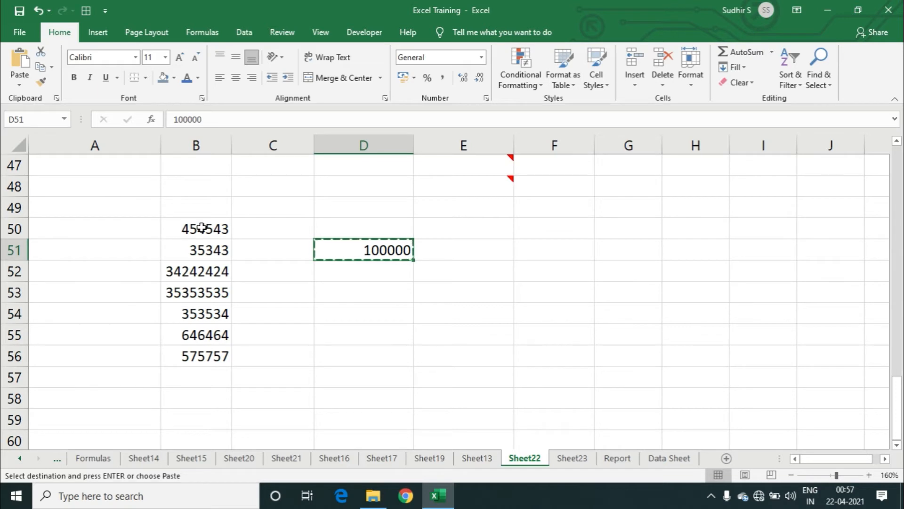
{"action": "left_click_drag", "start_coordinate": [202, 228], "coordinate": [220, 355]}
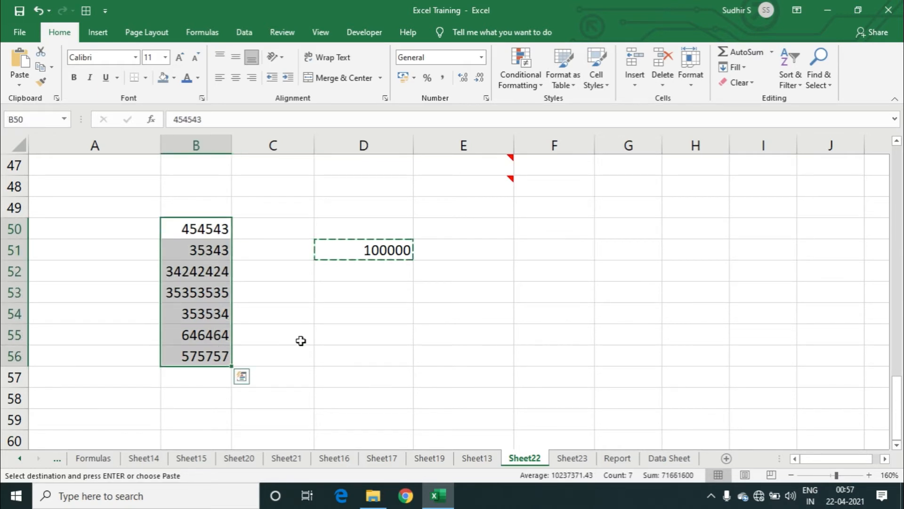
{"action": "left_click", "coordinate": [19, 84]}
{"action": "left_click", "coordinate": [55, 224]}
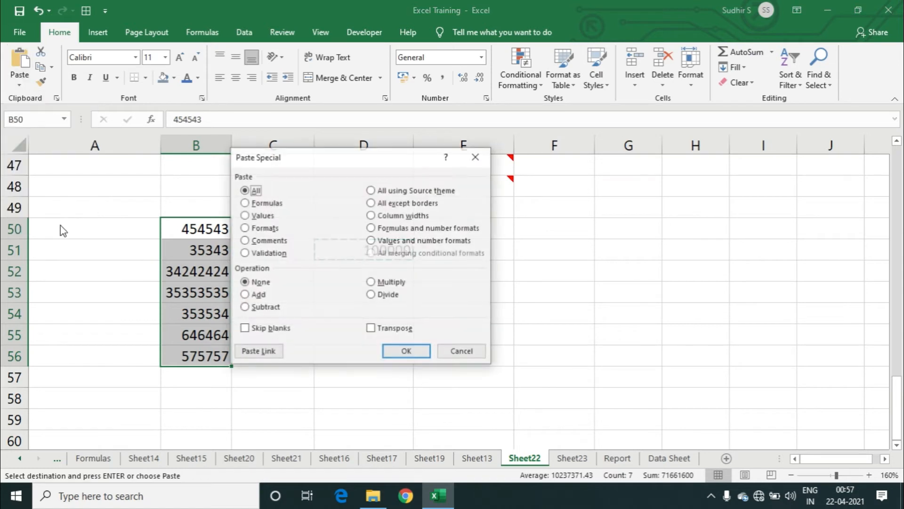
{"action": "left_click_drag", "start_coordinate": [328, 157], "coordinate": [593, 121]}
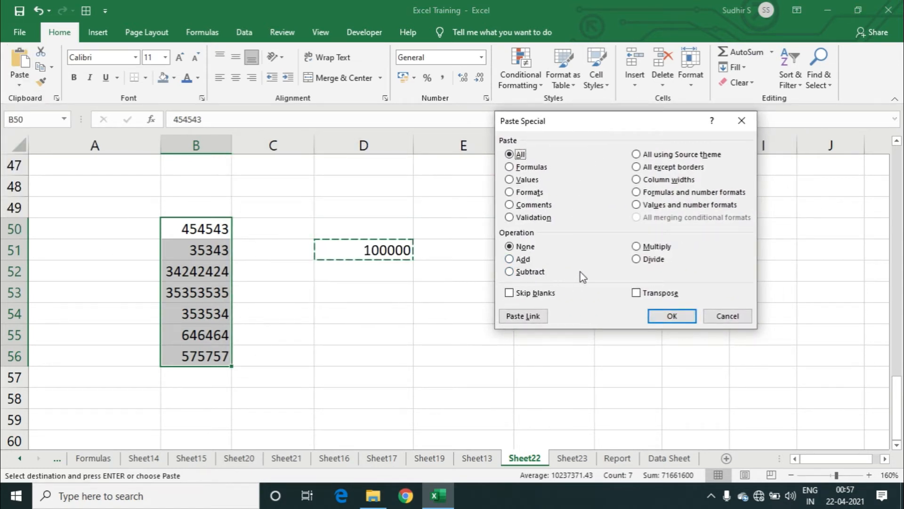
{"action": "left_click", "coordinate": [637, 259]}
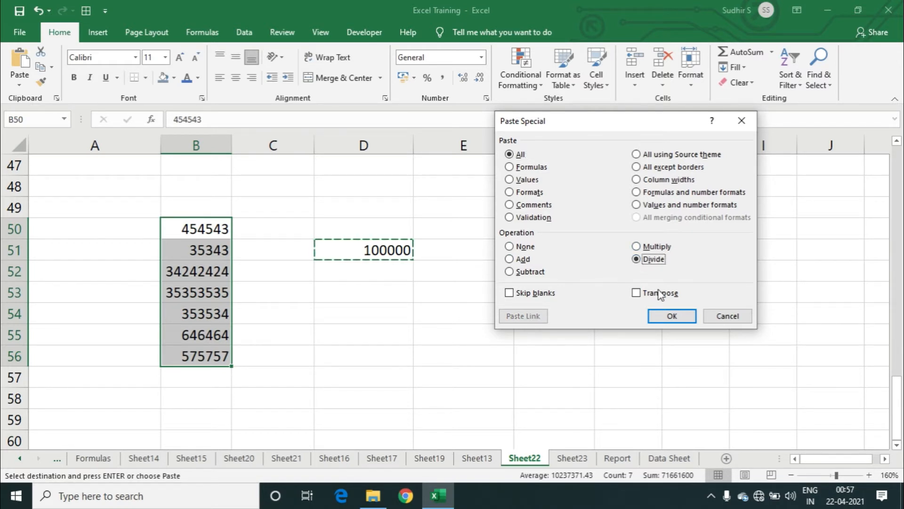
{"action": "left_click", "coordinate": [671, 316]}
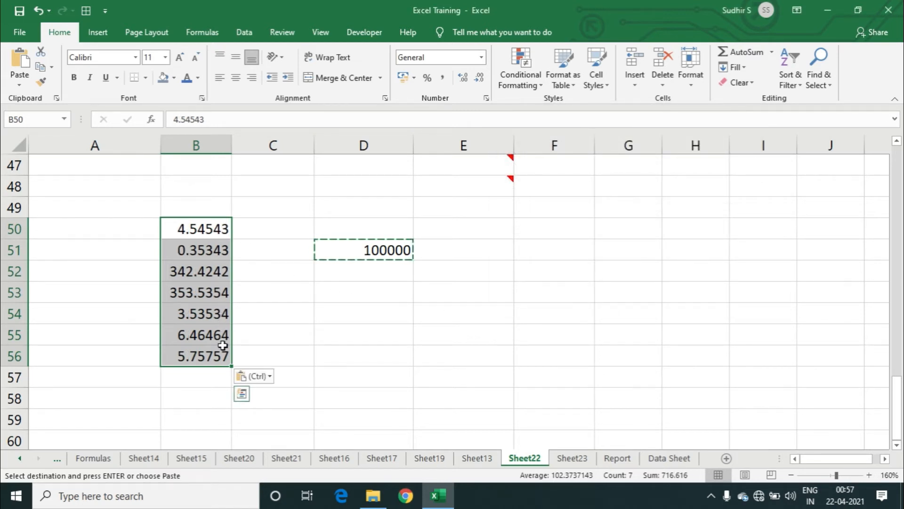
Step: Clear the divisor from cell D51
{"action": "left_click", "coordinate": [341, 249]}
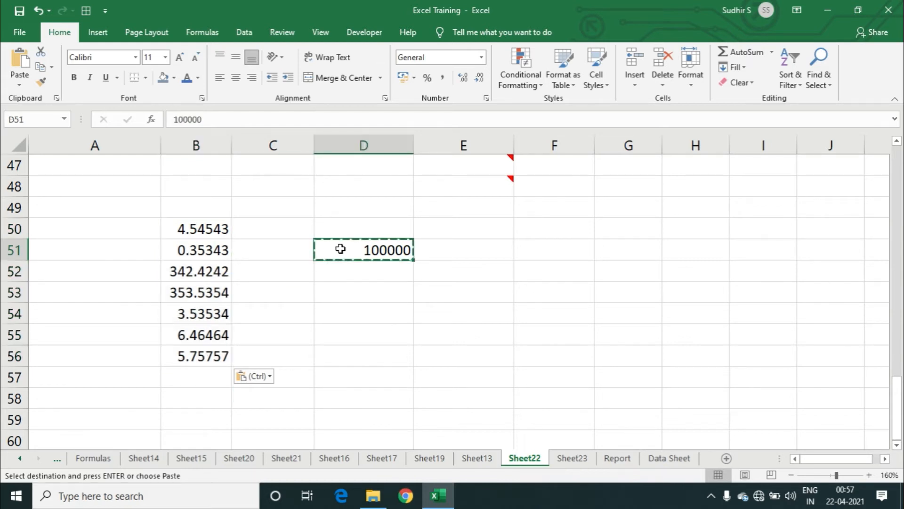
{"action": "key", "text": "Delete"}
{"action": "left_click", "coordinate": [350, 268]}
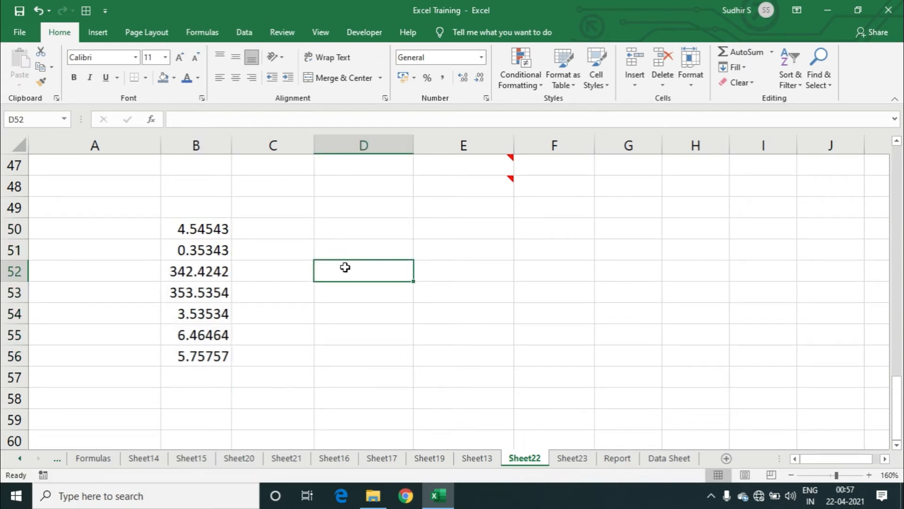
Step: Apply the Number format to the divided values in B50:B56
{"action": "left_click_drag", "start_coordinate": [213, 231], "coordinate": [228, 358]}
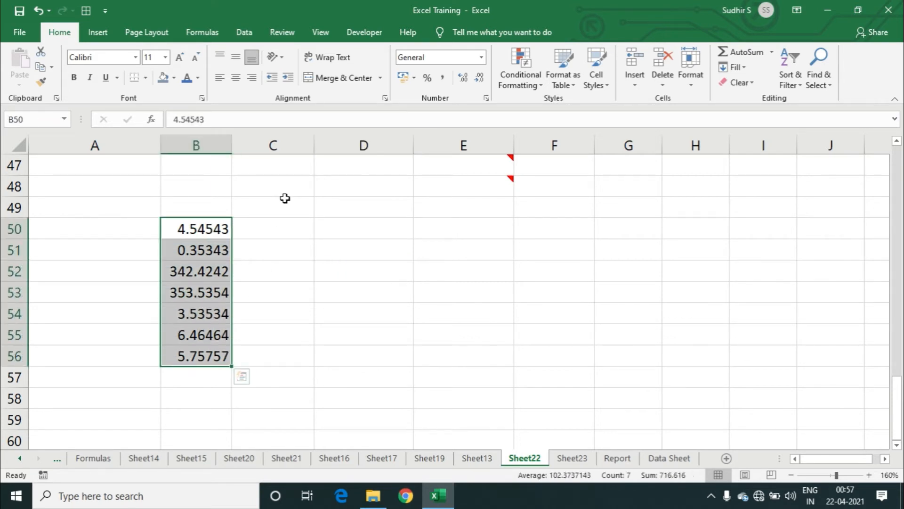
{"action": "left_click", "coordinate": [432, 56]}
{"action": "type", "text": "Number"}
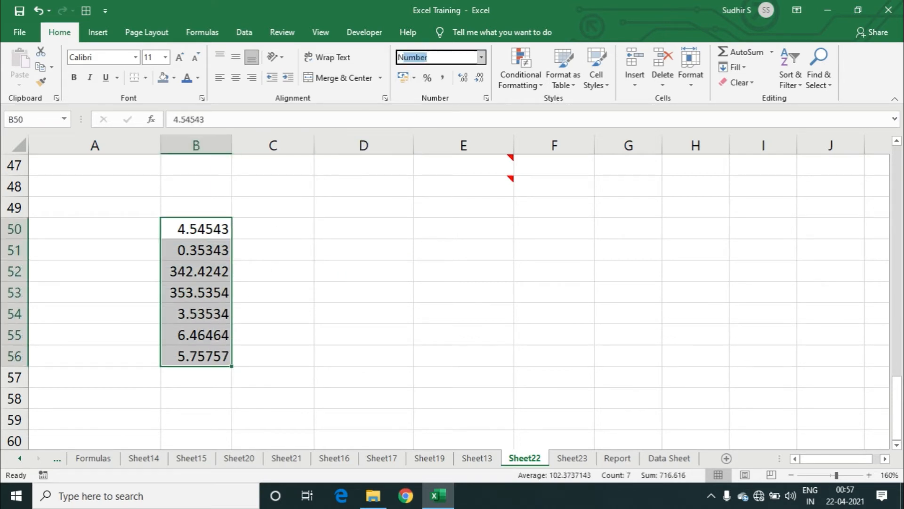
{"action": "key", "text": "Return"}
{"action": "left_click", "coordinate": [312, 235]}
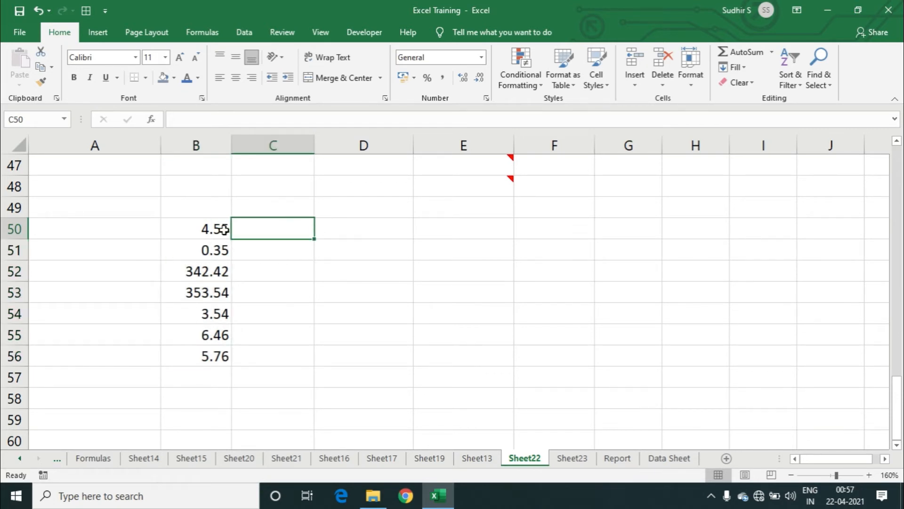
Step: Enter the values 5, 2, 6, 5, 8 and 4 in cells D51 to D56
{"action": "left_click", "coordinate": [370, 236]}
{"action": "left_click", "coordinate": [367, 248]}
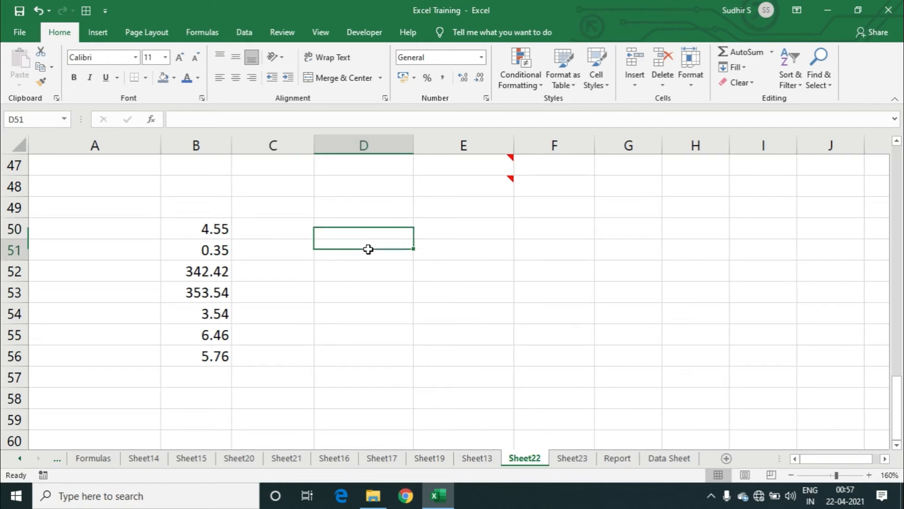
{"action": "left_click", "coordinate": [303, 238]}
{"action": "left_click", "coordinate": [362, 242]}
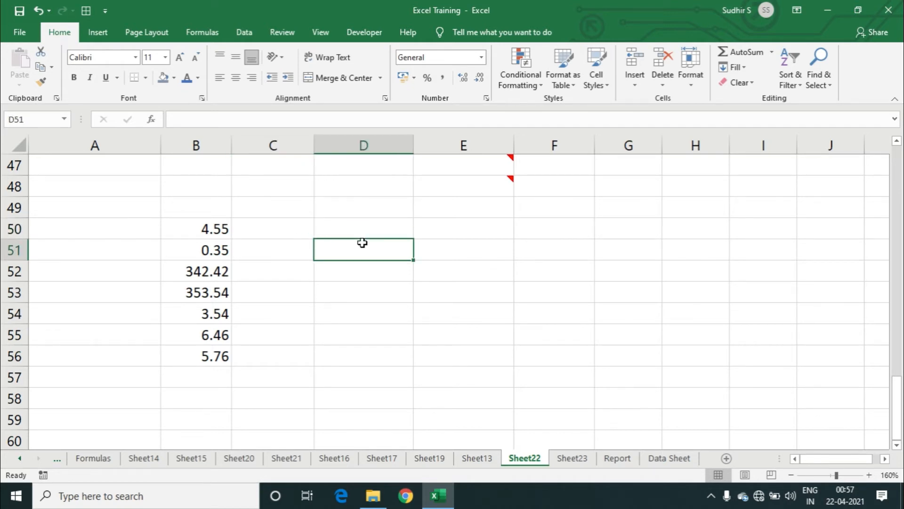
{"action": "type", "text": "5"}
{"action": "key", "text": "Return"}
{"action": "type", "text": "2"}
{"action": "key", "text": "Return"}
{"action": "type", "text": "6"}
{"action": "key", "text": "Return"}
{"action": "type", "text": "5"}
{"action": "key", "text": "Return"}
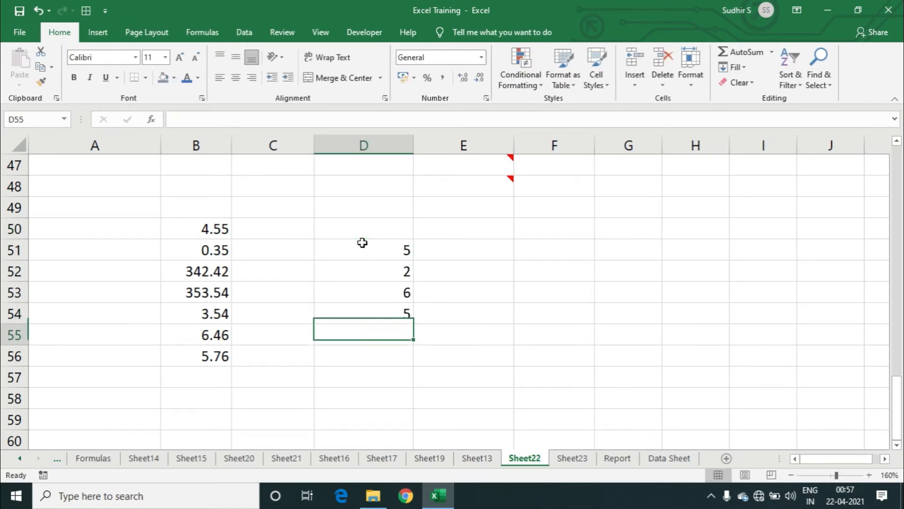
{"action": "type", "text": "8"}
{"action": "key", "text": "Return"}
{"action": "type", "text": "4"}
{"action": "key", "text": "Return"}
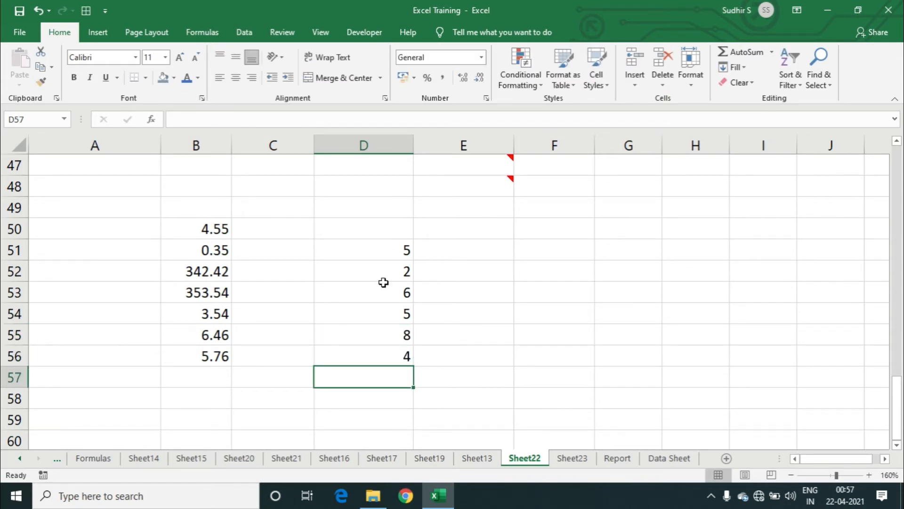
Step: Enter the multiplier 10 in cell F53
{"action": "left_click", "coordinate": [561, 287]}
{"action": "type", "text": "1"}
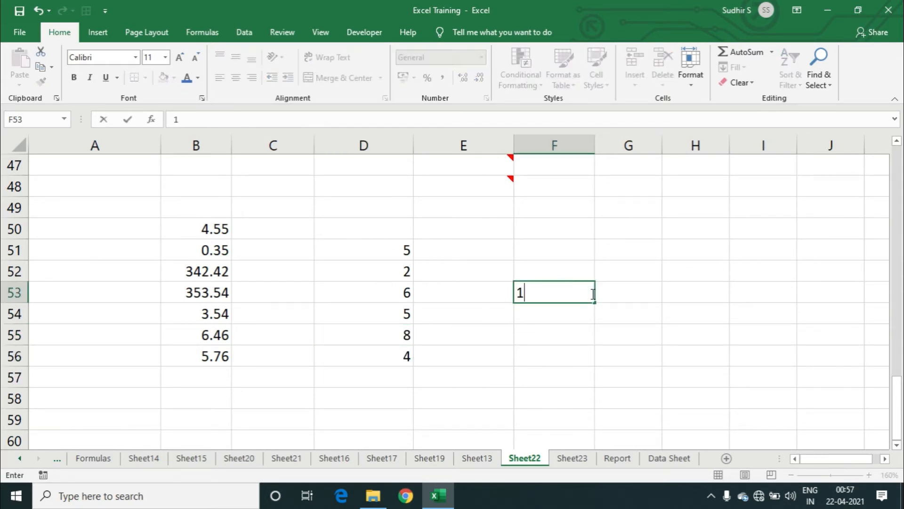
{"action": "type", "text": "0"}
{"action": "key", "text": "Return"}
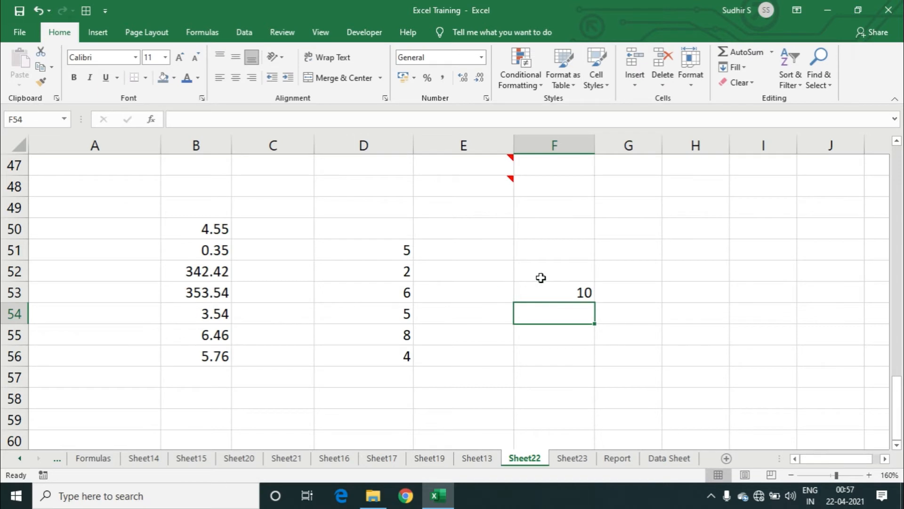
Step: Copy F53 and multiply the values in D51:D56 by it with the Multiply operation of Paste Special
{"action": "left_click", "coordinate": [558, 289]}
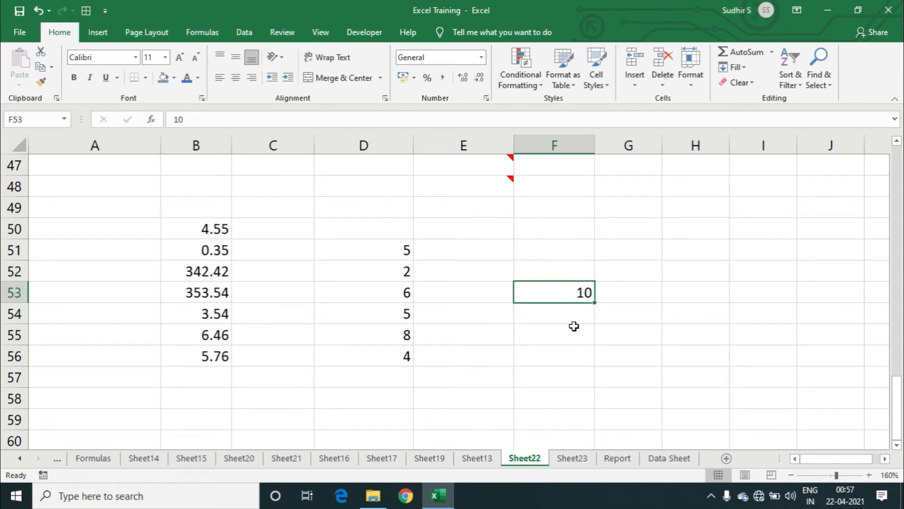
{"action": "key", "text": "ctrl+c"}
{"action": "left_click_drag", "start_coordinate": [395, 250], "coordinate": [408, 357]}
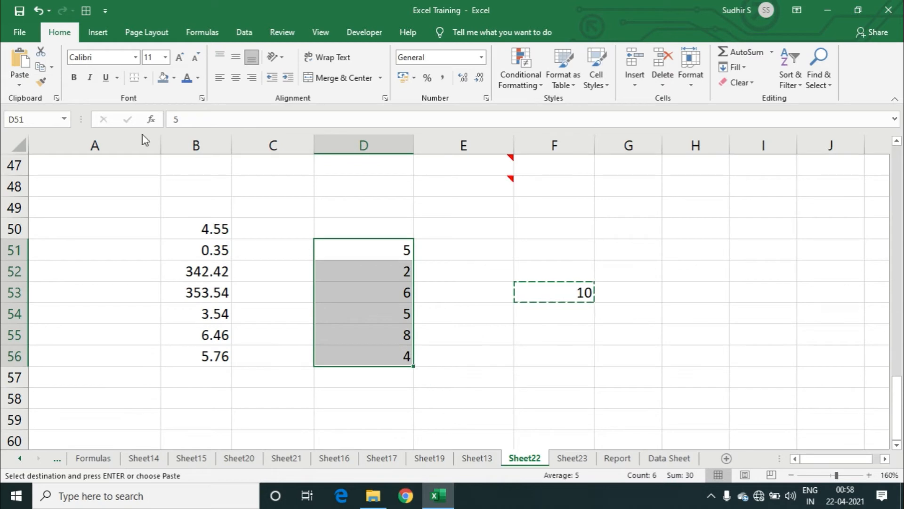
{"action": "left_click", "coordinate": [21, 85]}
{"action": "left_click", "coordinate": [60, 227]}
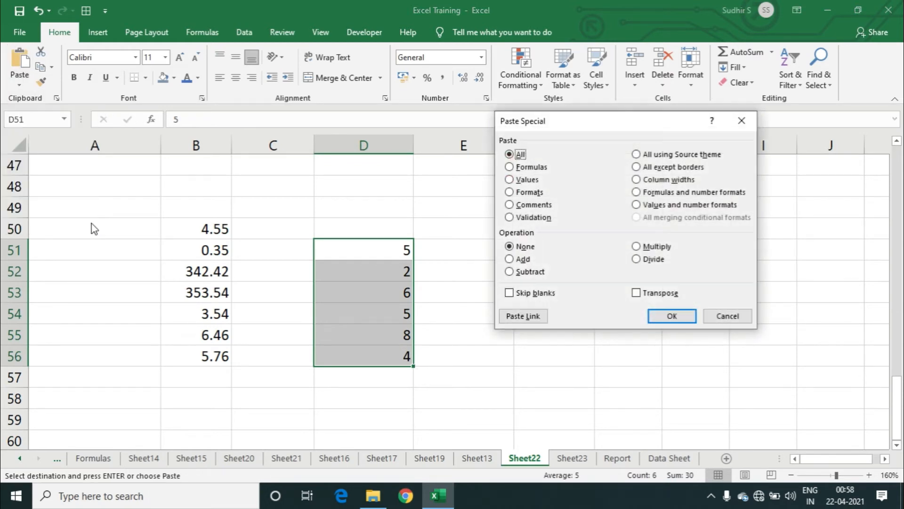
{"action": "left_click_drag", "start_coordinate": [624, 119], "coordinate": [253, 151]}
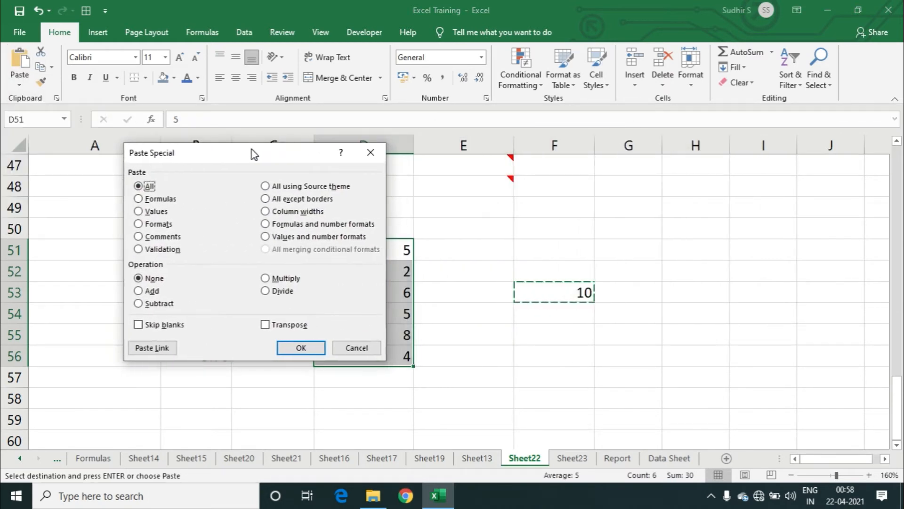
{"action": "left_click", "coordinate": [267, 279]}
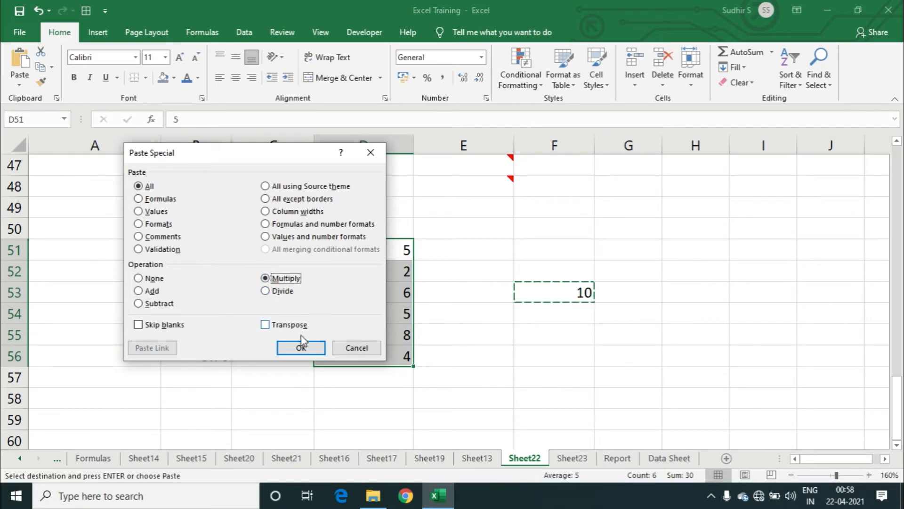
{"action": "left_click", "coordinate": [299, 351]}
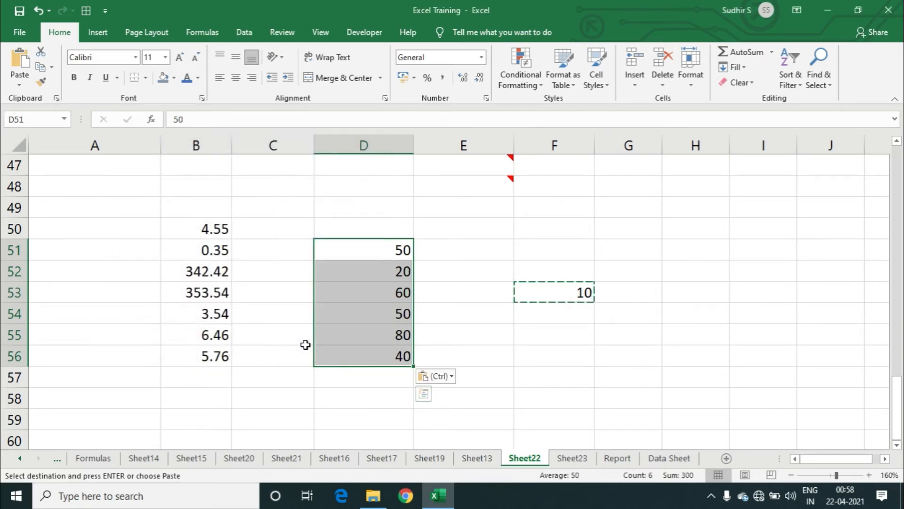
Step: Clear the copy selection and delete the multiplier from cell F53
{"action": "left_click", "coordinate": [390, 314]}
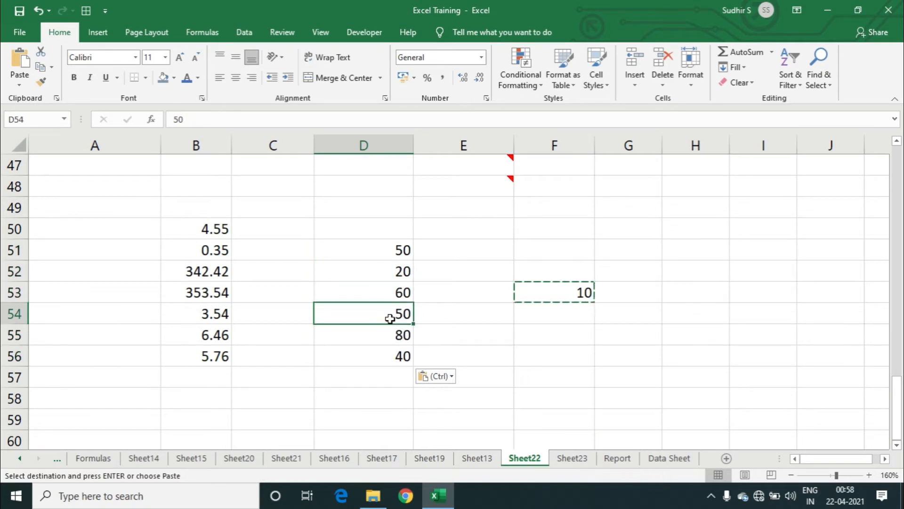
{"action": "key", "text": "Escape"}
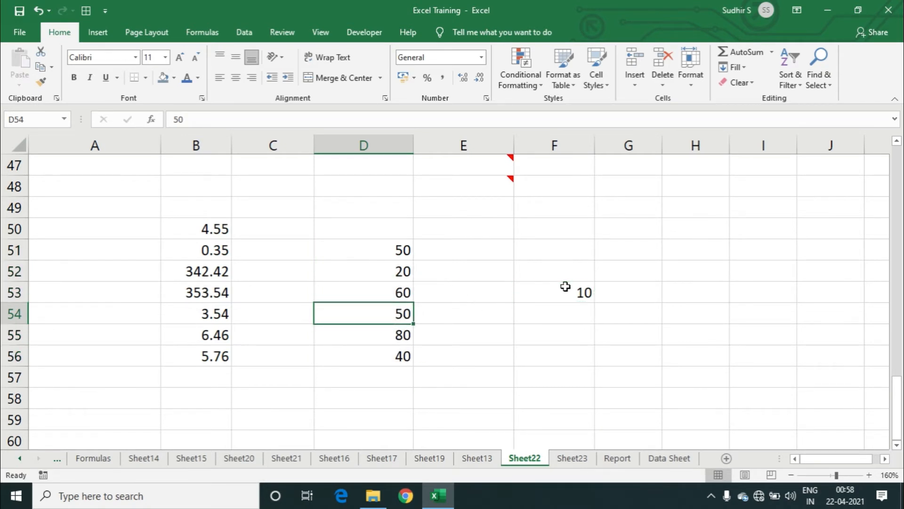
{"action": "left_click", "coordinate": [576, 293]}
{"action": "key", "text": "Delete"}
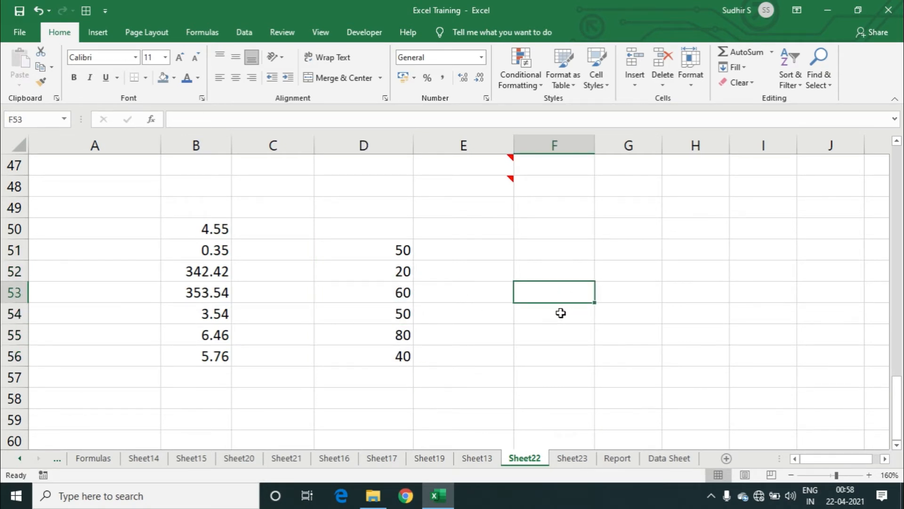
{"action": "left_click", "coordinate": [565, 315]}
{"action": "left_click", "coordinate": [403, 260]}
{"action": "left_click_drag", "start_coordinate": [404, 261], "coordinate": [402, 354]}
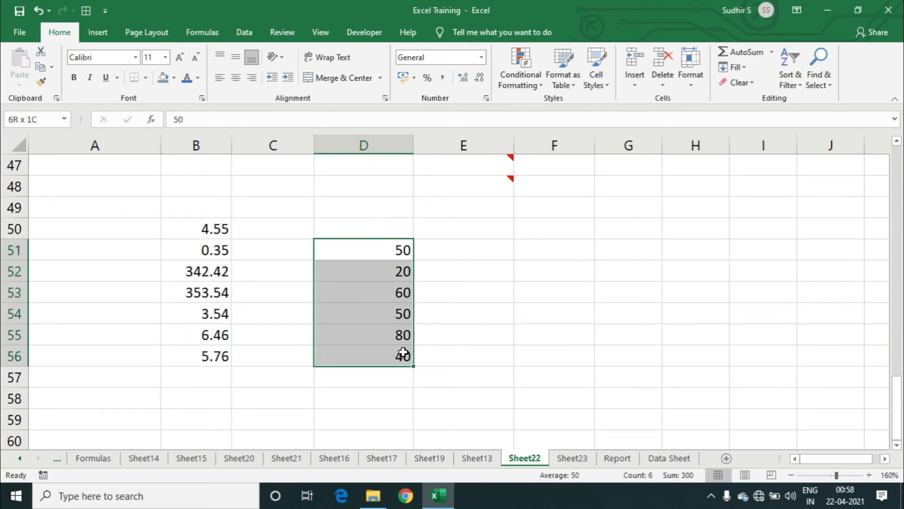
{"action": "left_click", "coordinate": [462, 313]}
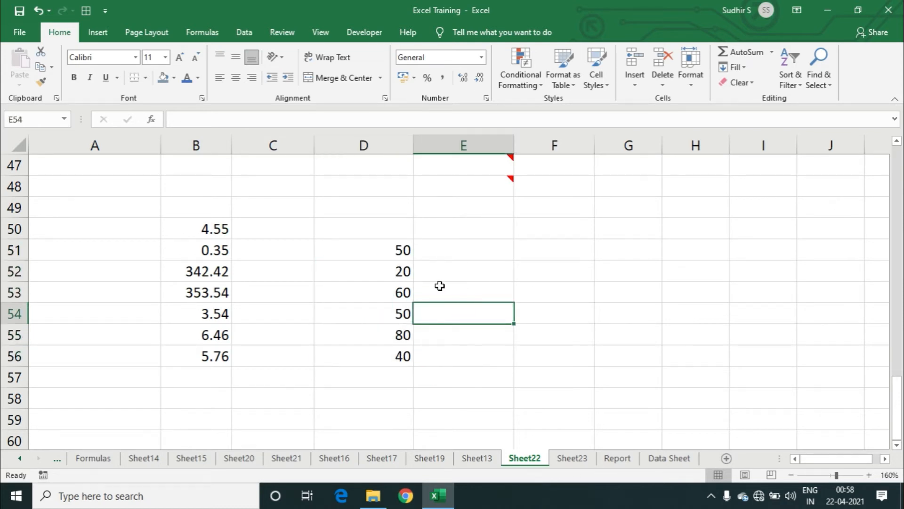
{"action": "left_click", "coordinate": [492, 270]}
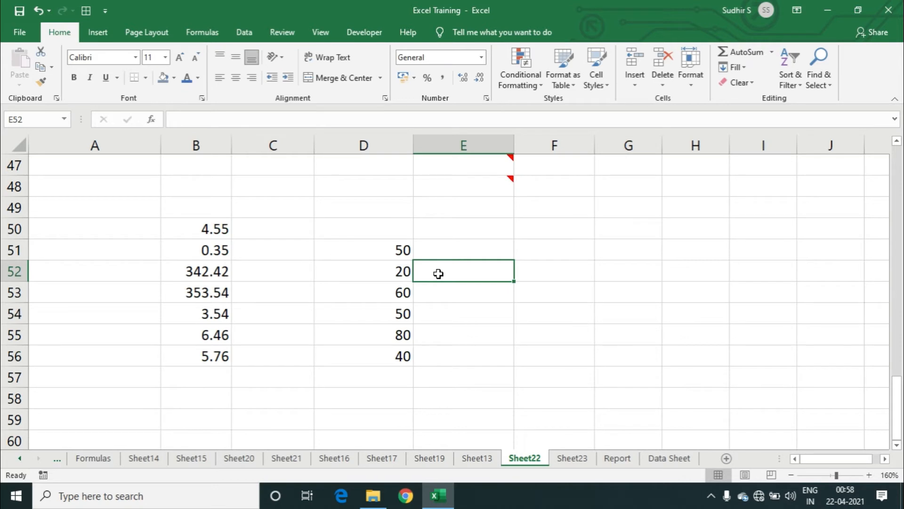
{"action": "scroll", "coordinate": [330, 297], "scroll_direction": "down", "scroll_amount": 2}
{"action": "left_click", "coordinate": [141, 293]}
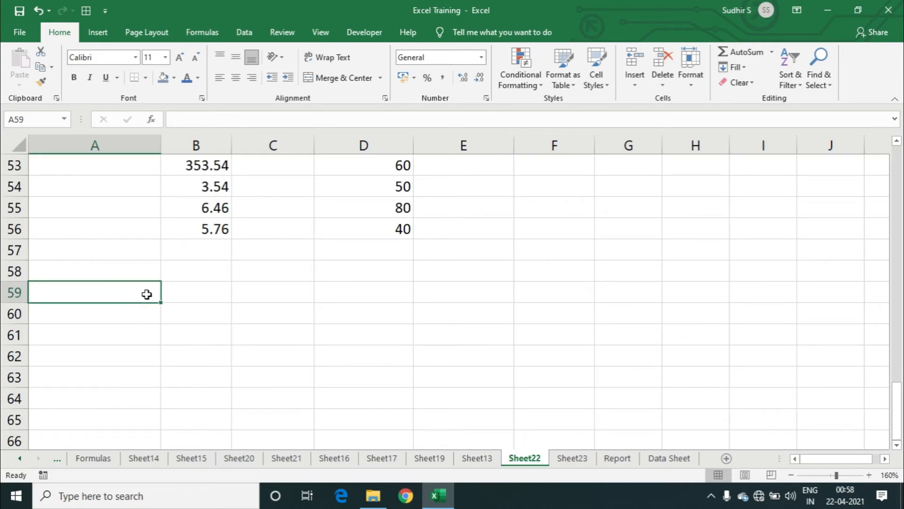
Step: Copy the 2021 table's header row F4:I4 and paste it as a column starting at F12 with Paste Special's Transpose option
{"action": "scroll", "coordinate": [214, 275], "scroll_direction": "up", "scroll_amount": 17}
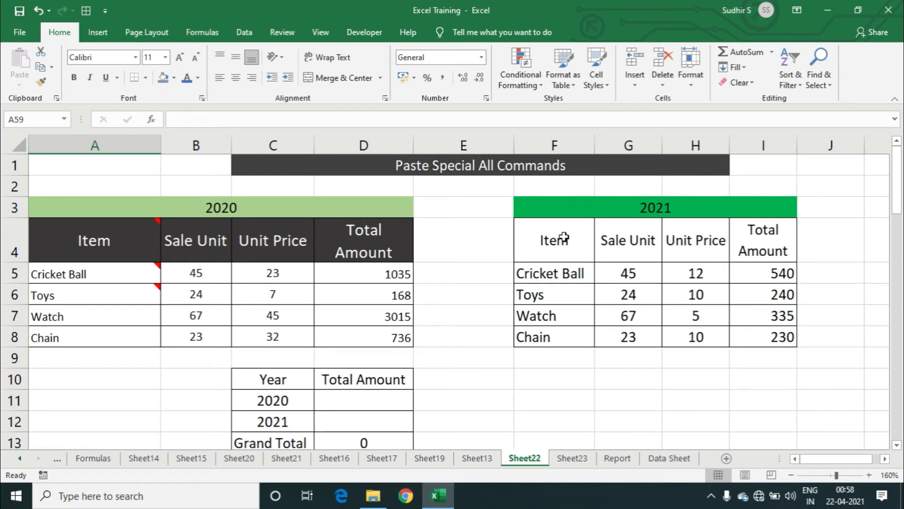
{"action": "left_click_drag", "start_coordinate": [564, 238], "coordinate": [761, 225]}
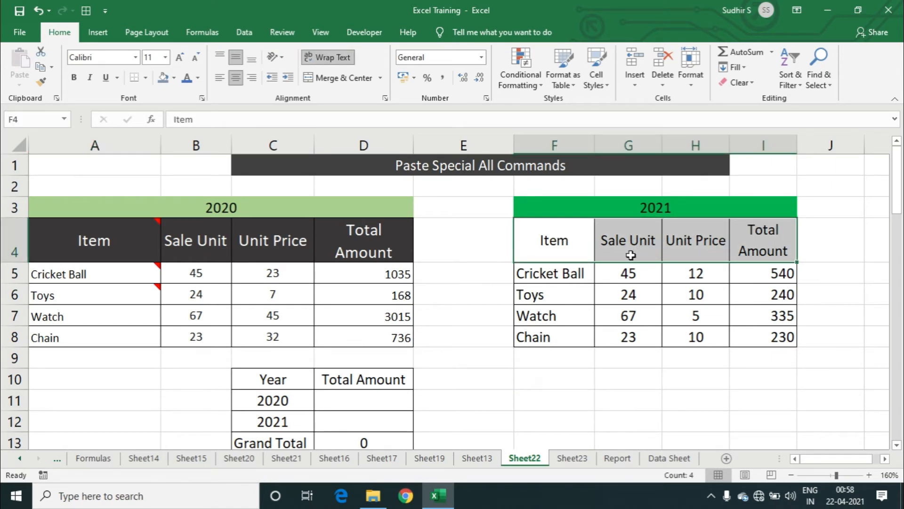
{"action": "key", "text": "ctrl+c"}
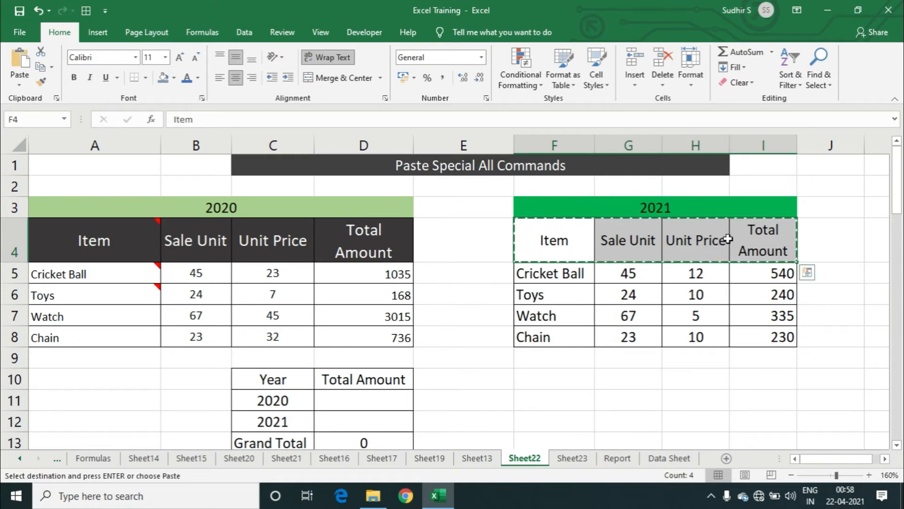
{"action": "scroll", "coordinate": [730, 278], "scroll_direction": "down", "scroll_amount": 2}
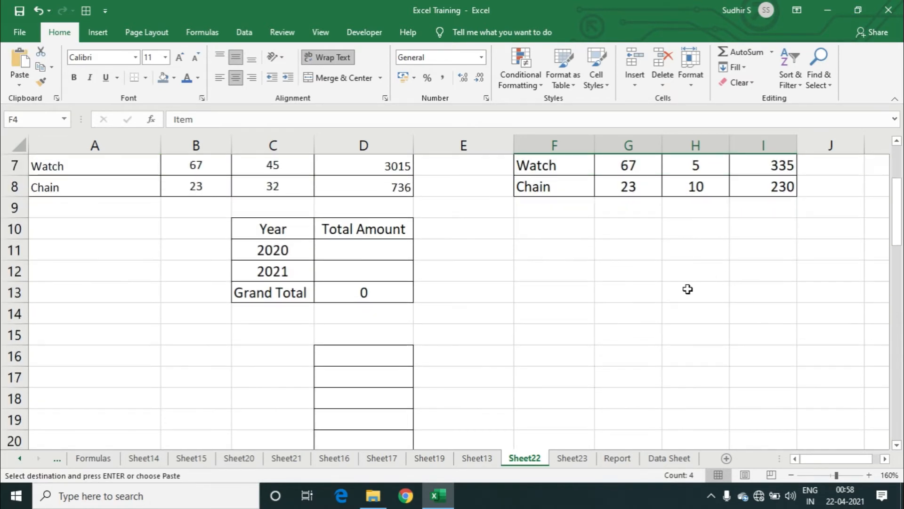
{"action": "scroll", "coordinate": [688, 289], "scroll_direction": "up", "scroll_amount": 2}
{"action": "scroll", "coordinate": [636, 290], "scroll_direction": "down", "scroll_amount": 2}
{"action": "scroll", "coordinate": [652, 233], "scroll_direction": "up", "scroll_amount": 2}
{"action": "scroll", "coordinate": [698, 266], "scroll_direction": "down", "scroll_amount": 2}
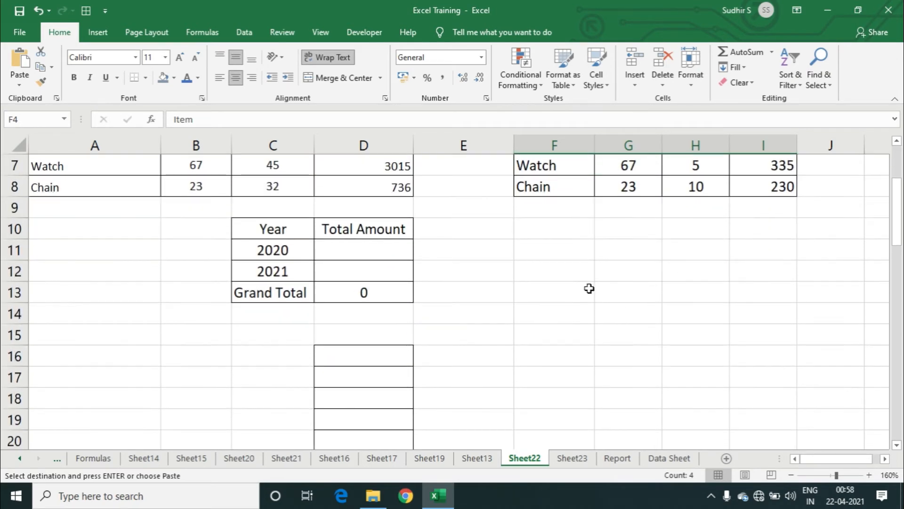
{"action": "left_click", "coordinate": [572, 268]}
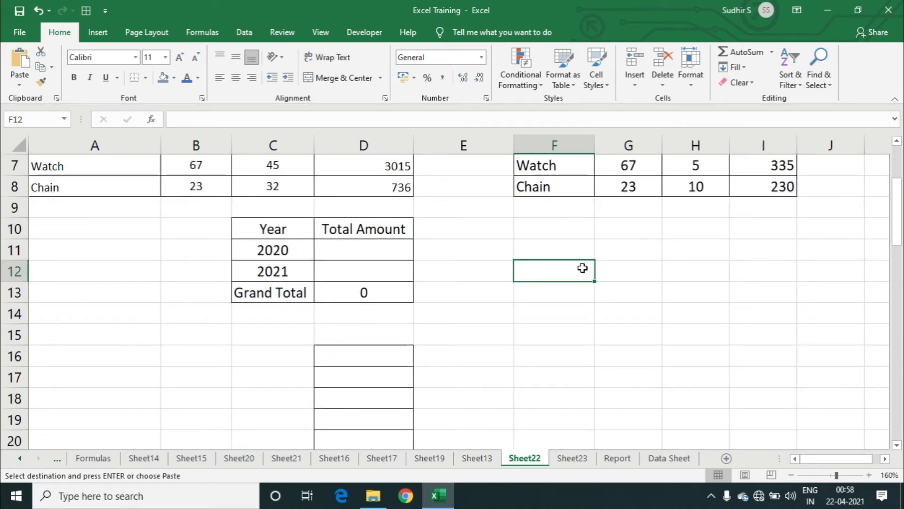
{"action": "left_click", "coordinate": [18, 84]}
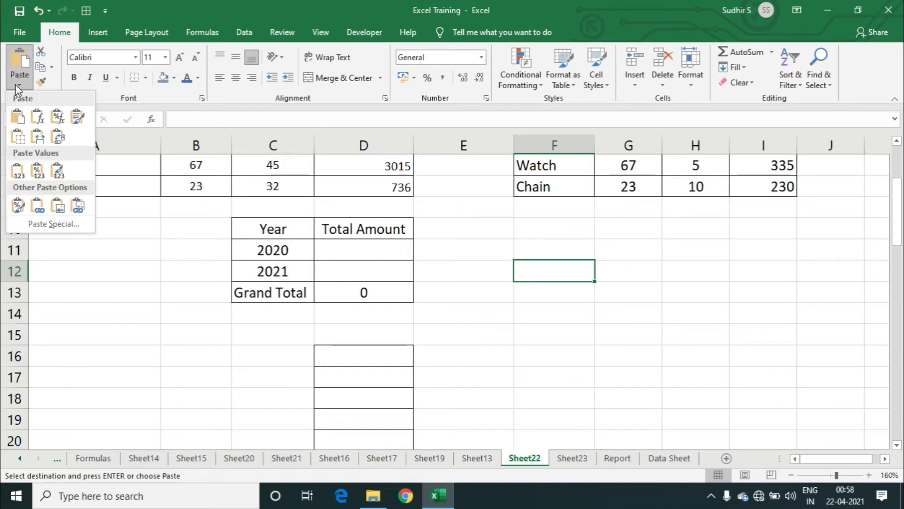
{"action": "left_click", "coordinate": [52, 224]}
{"action": "left_click_drag", "start_coordinate": [291, 156], "coordinate": [452, 162]}
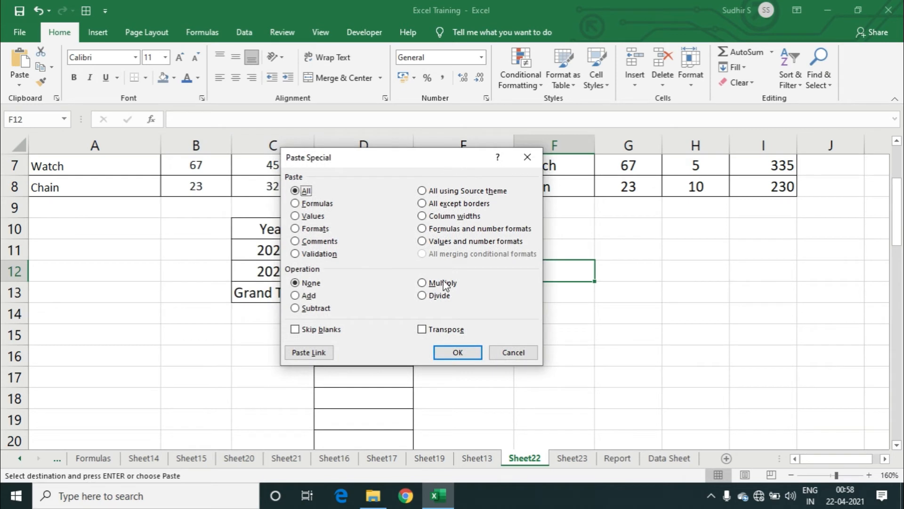
{"action": "left_click", "coordinate": [422, 330]}
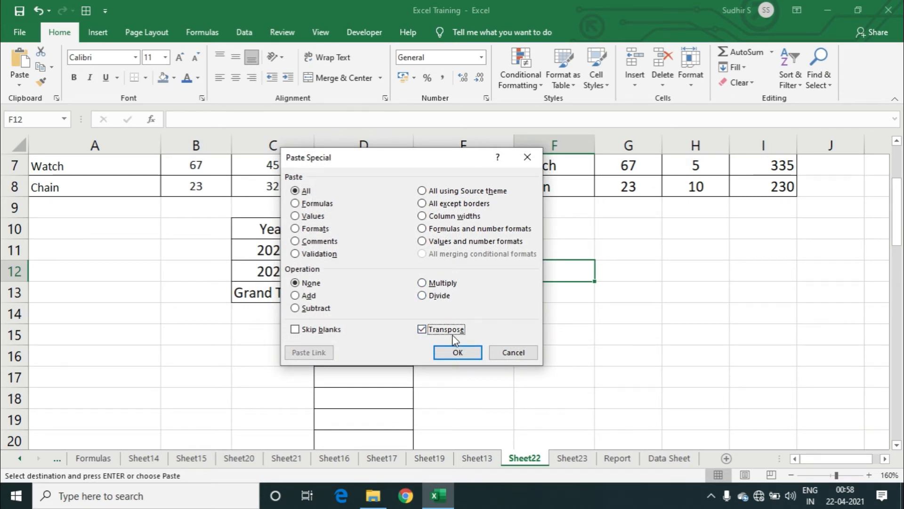
{"action": "left_click", "coordinate": [458, 353]}
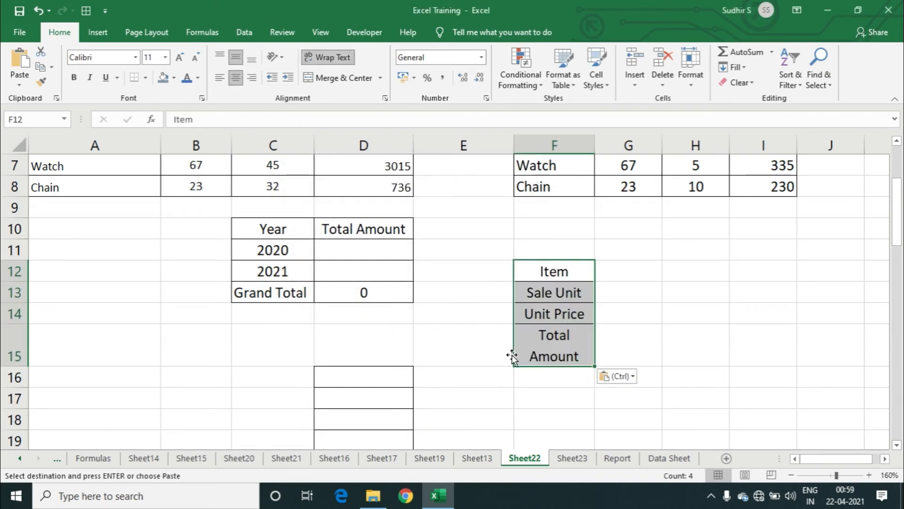
Step: Undo the transposed header paste and clear the copy selection
{"action": "left_click", "coordinate": [579, 274]}
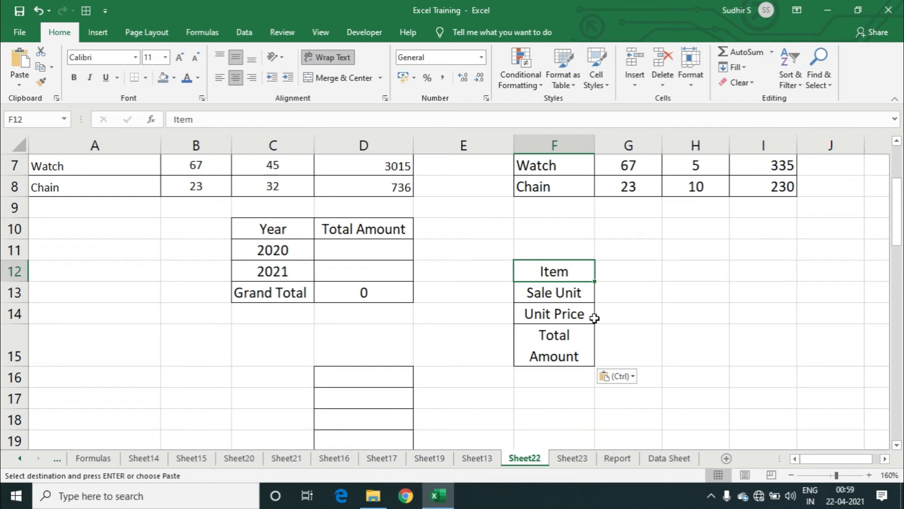
{"action": "key", "text": "ctrl+z"}
{"action": "left_click", "coordinate": [628, 288]}
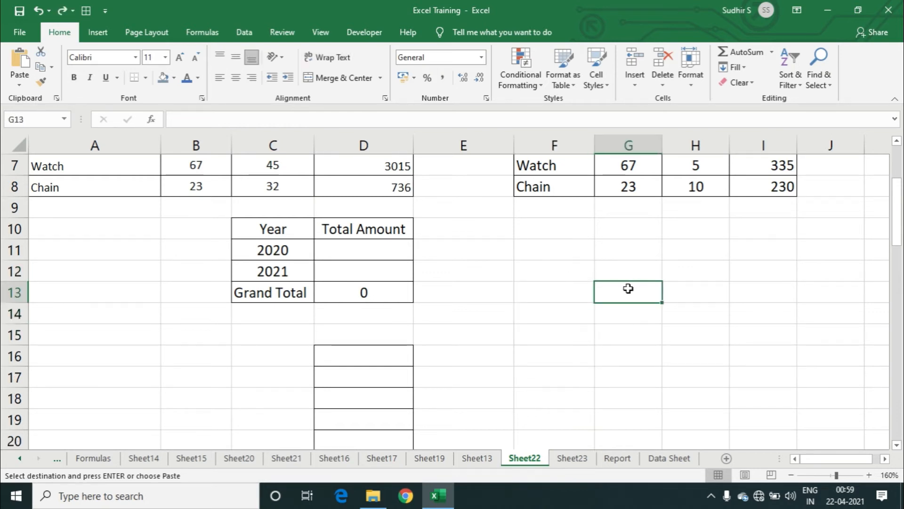
{"action": "scroll", "coordinate": [628, 288], "scroll_direction": "up", "scroll_amount": 2}
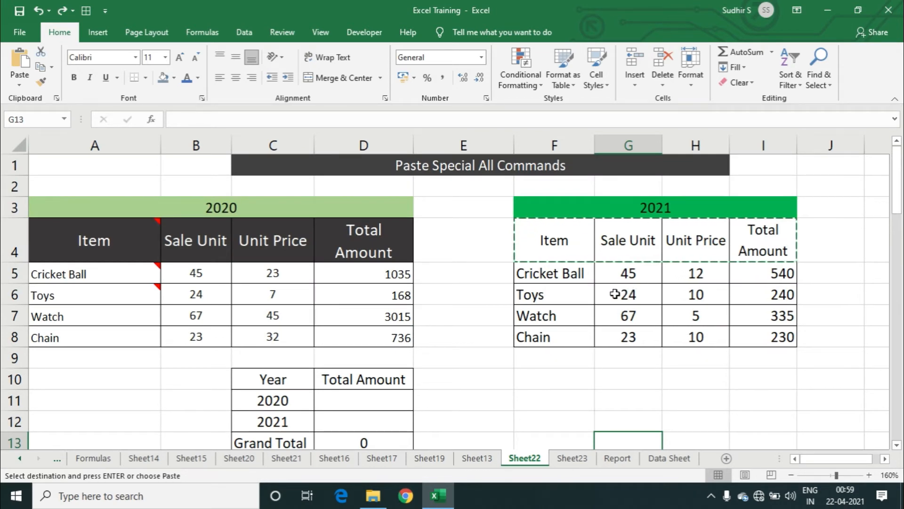
{"action": "key", "text": "Escape"}
{"action": "scroll", "coordinate": [595, 307], "scroll_direction": "down", "scroll_amount": 2}
{"action": "scroll", "coordinate": [591, 301], "scroll_direction": "up", "scroll_amount": 2}
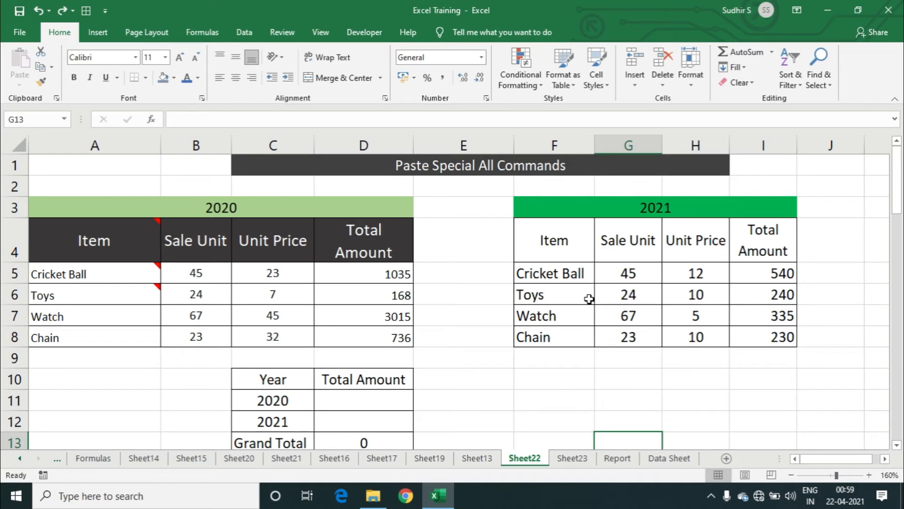
Step: Copy the whole 2021 table in F4:I8 and select F11 as the paste destination
{"action": "left_click", "coordinate": [592, 253]}
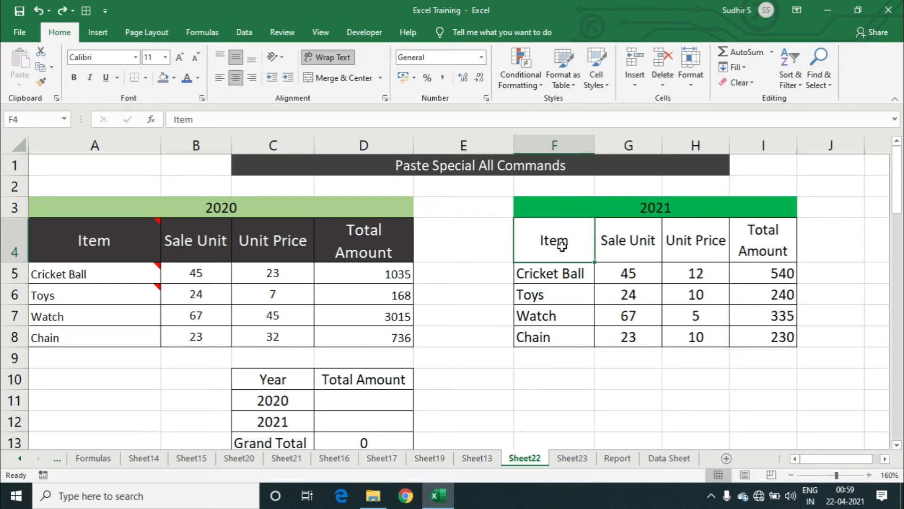
{"action": "left_click_drag", "start_coordinate": [552, 239], "coordinate": [741, 341]}
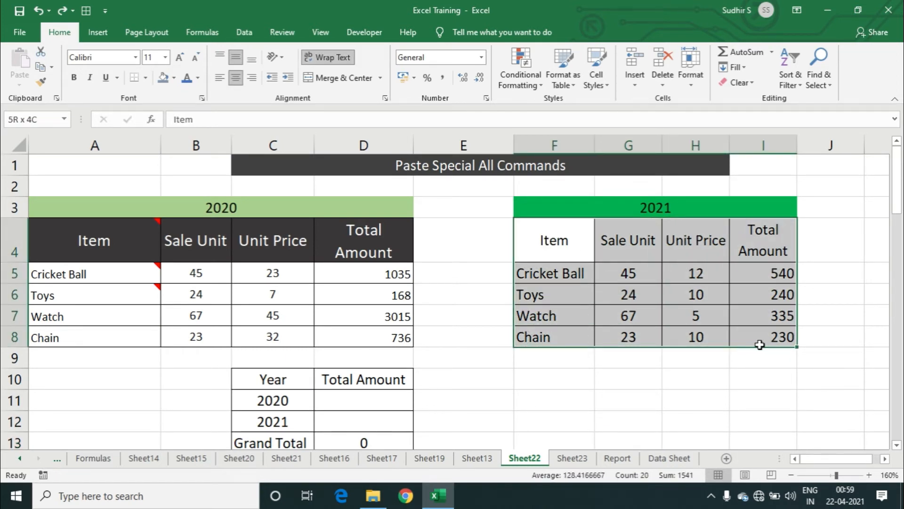
{"action": "key", "text": "ctrl+c"}
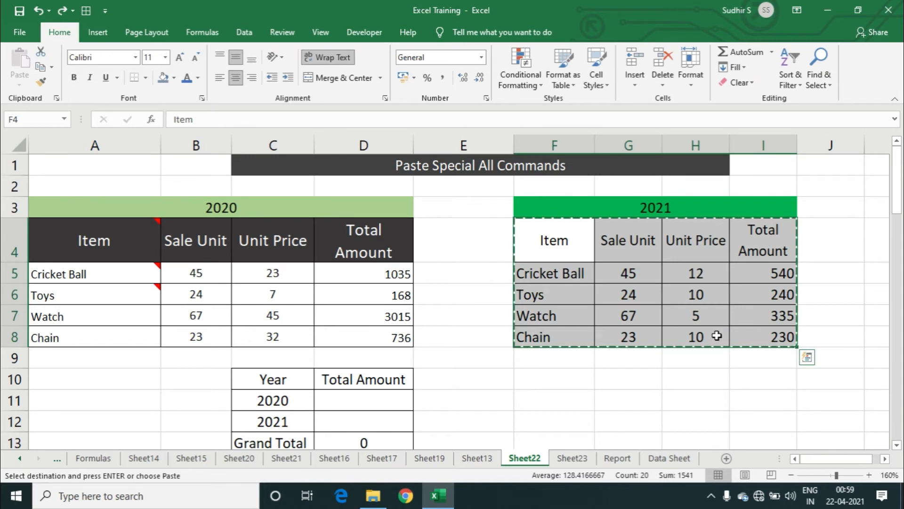
{"action": "scroll", "coordinate": [718, 332], "scroll_direction": "down", "scroll_amount": 3}
{"action": "scroll", "coordinate": [638, 312], "scroll_direction": "down", "scroll_amount": 1}
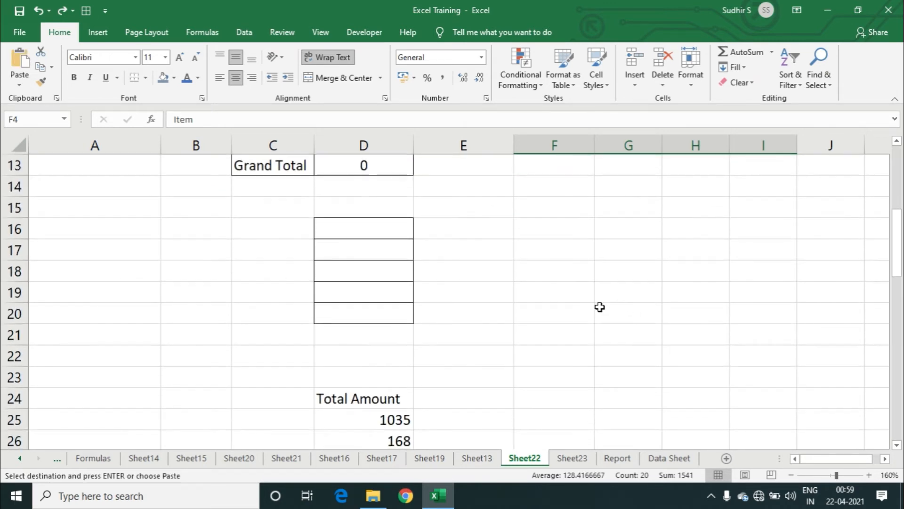
{"action": "scroll", "coordinate": [586, 249], "scroll_direction": "up", "scroll_amount": 3}
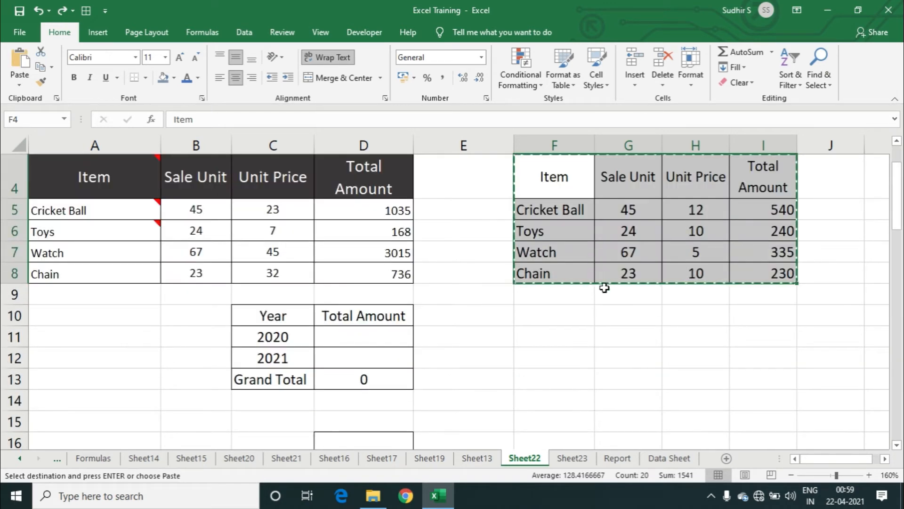
{"action": "left_click", "coordinate": [573, 333]}
{"action": "scroll", "coordinate": [573, 333], "scroll_direction": "up", "scroll_amount": 1}
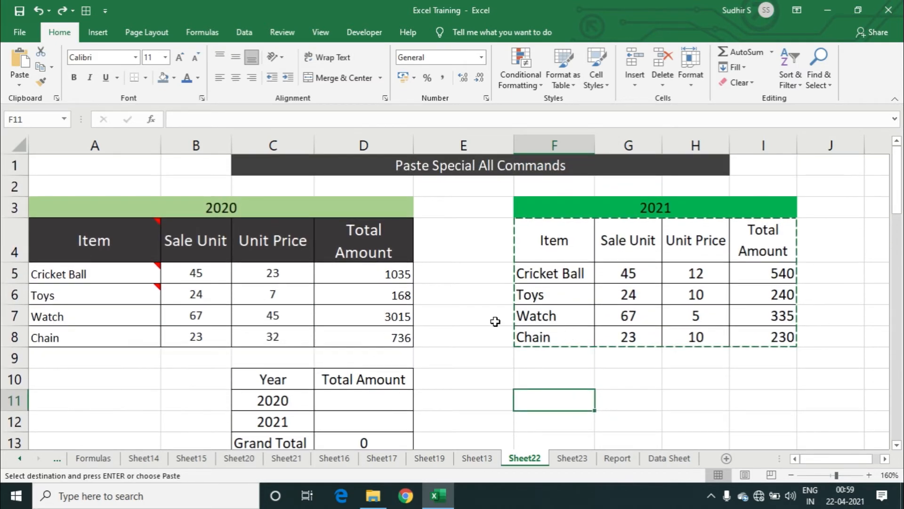
{"action": "left_click", "coordinate": [24, 84]}
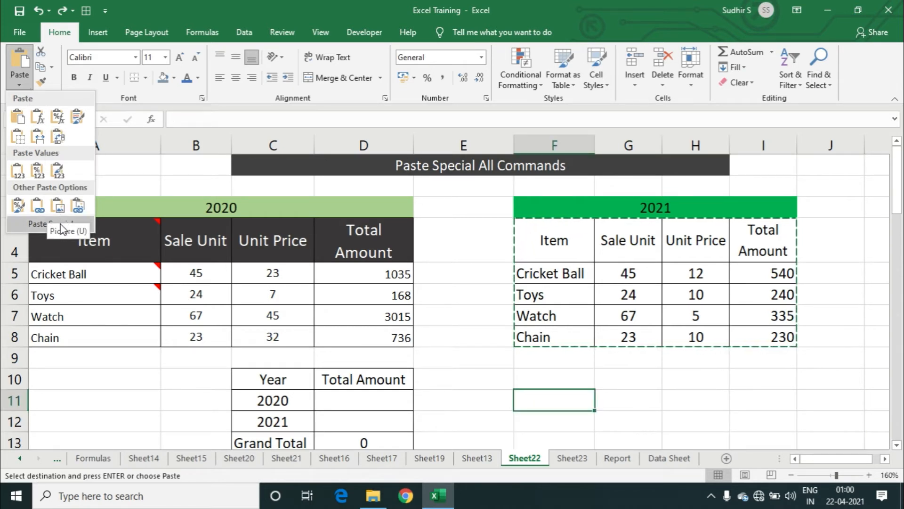
{"action": "left_click", "coordinate": [38, 223]}
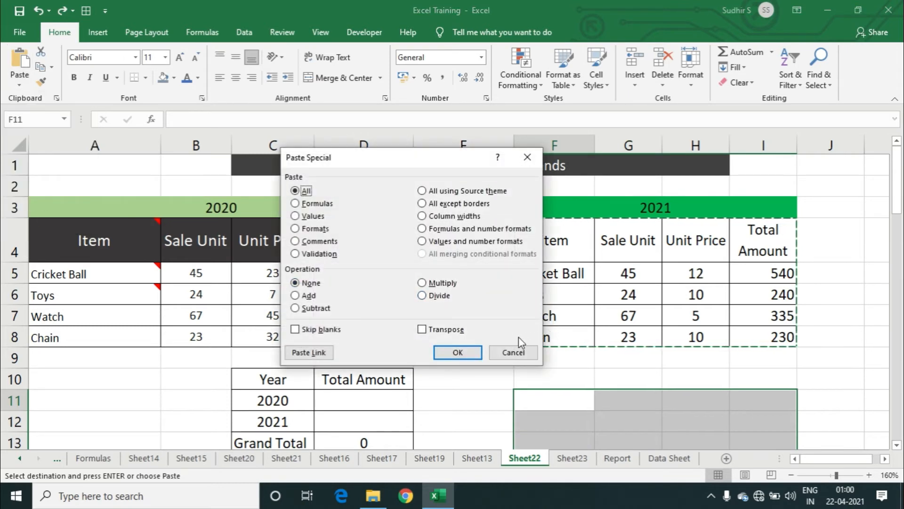
{"action": "left_click", "coordinate": [514, 352]}
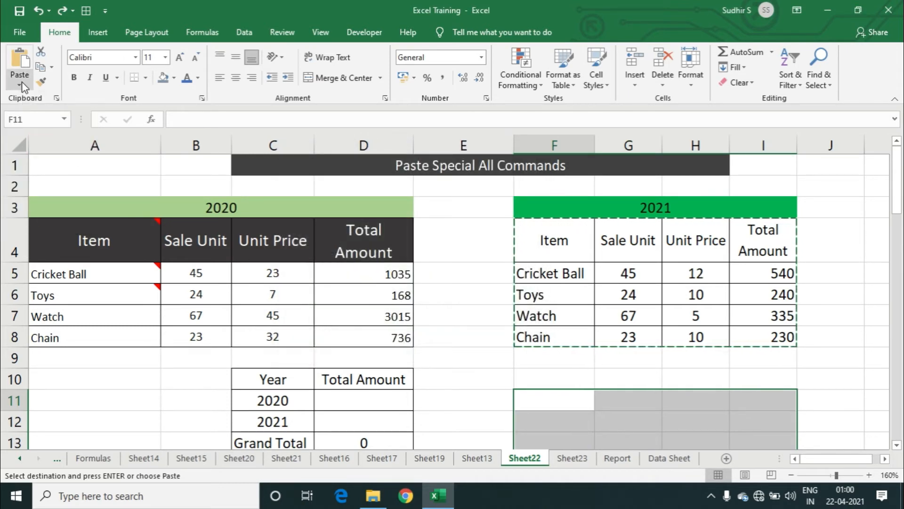
Step: Paste the copied 2021 table transposed starting at F11 and clear the copy selection
{"action": "left_click", "coordinate": [21, 82]}
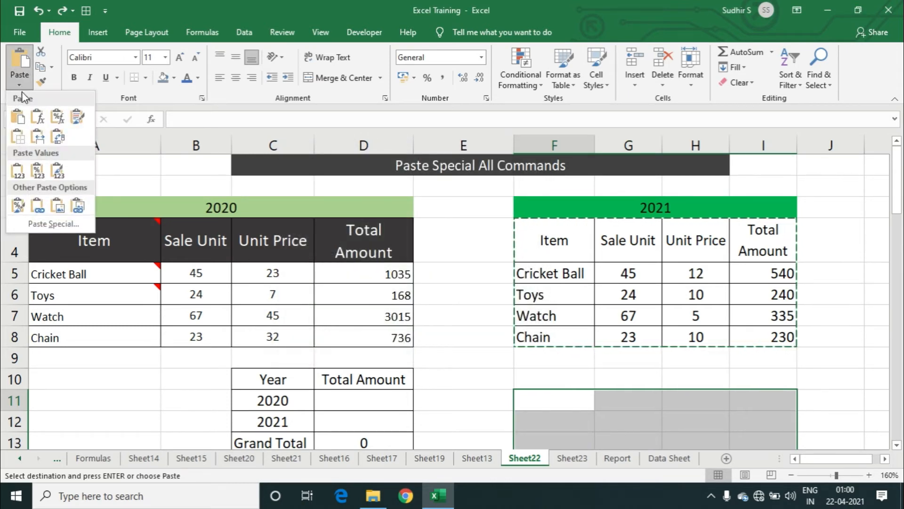
{"action": "left_click", "coordinate": [59, 140]}
{"action": "scroll", "coordinate": [849, 343], "scroll_direction": "down", "scroll_amount": 2}
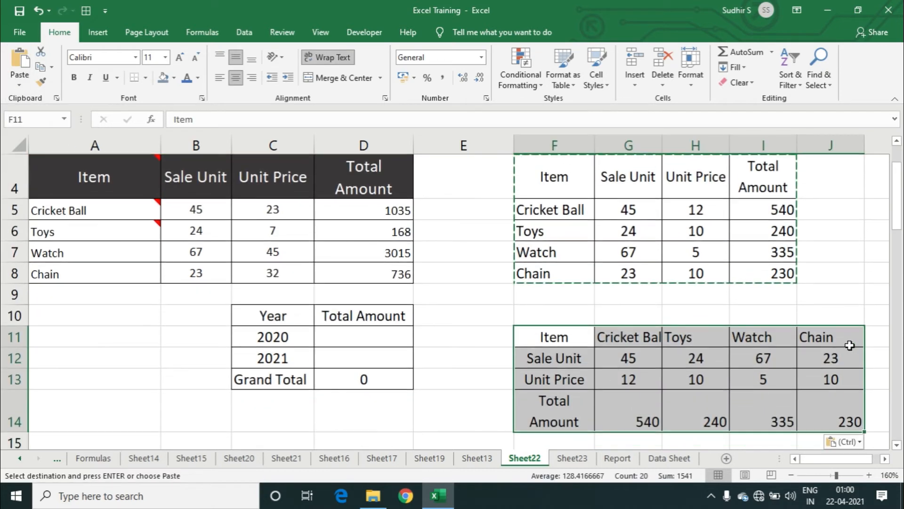
{"action": "scroll", "coordinate": [773, 337], "scroll_direction": "up", "scroll_amount": 1}
{"action": "left_click", "coordinate": [648, 414]}
{"action": "key", "text": "Escape"}
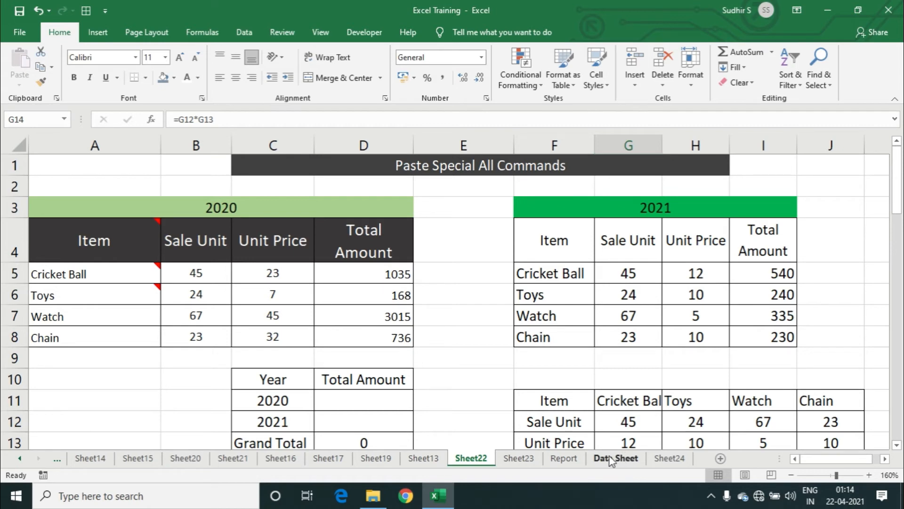
Step: Switch to Sheet24 and look through the list of student names and marks to its end
{"action": "left_click", "coordinate": [613, 459]}
{"action": "left_click", "coordinate": [667, 460]}
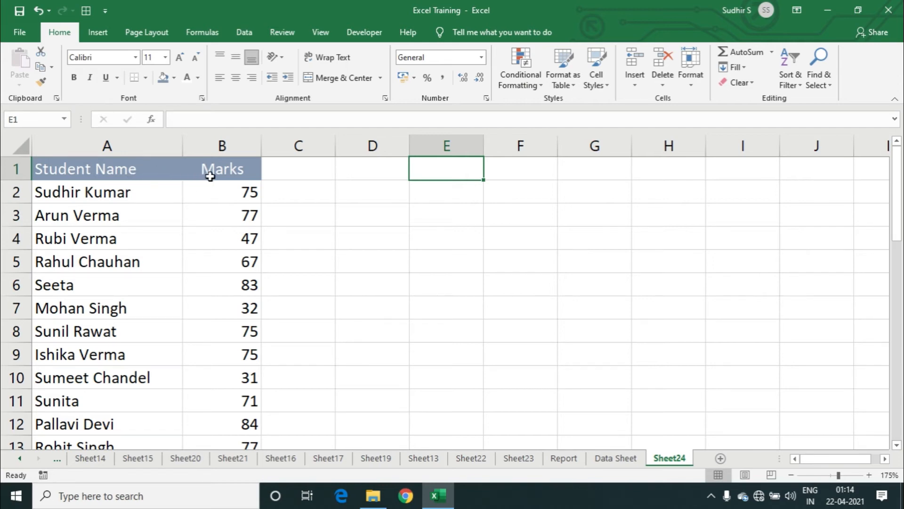
{"action": "scroll", "coordinate": [206, 202], "scroll_direction": "down", "scroll_amount": 12}
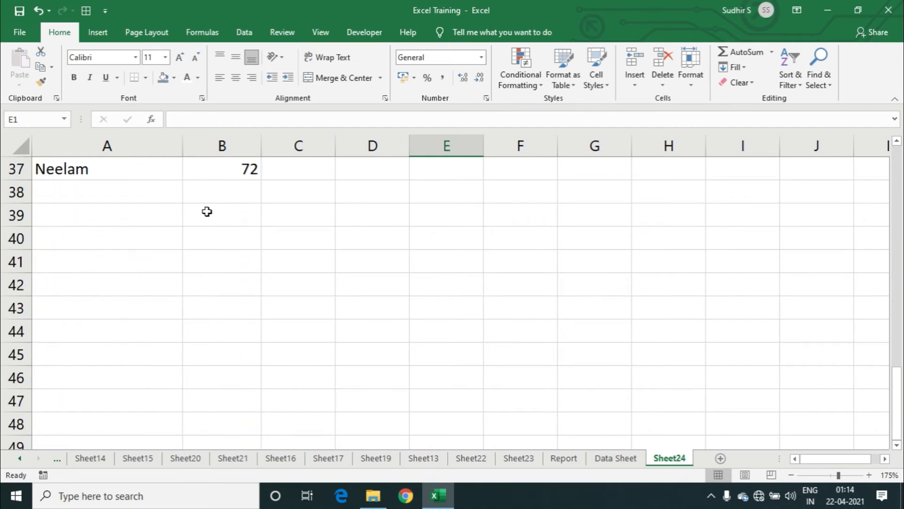
Step: Copy the student marks list in A1:B37, paste it at E1, and clear the copy selection
{"action": "scroll", "coordinate": [206, 202], "scroll_direction": "up", "scroll_amount": 3}
{"action": "scroll", "coordinate": [204, 212], "scroll_direction": "up", "scroll_amount": 9}
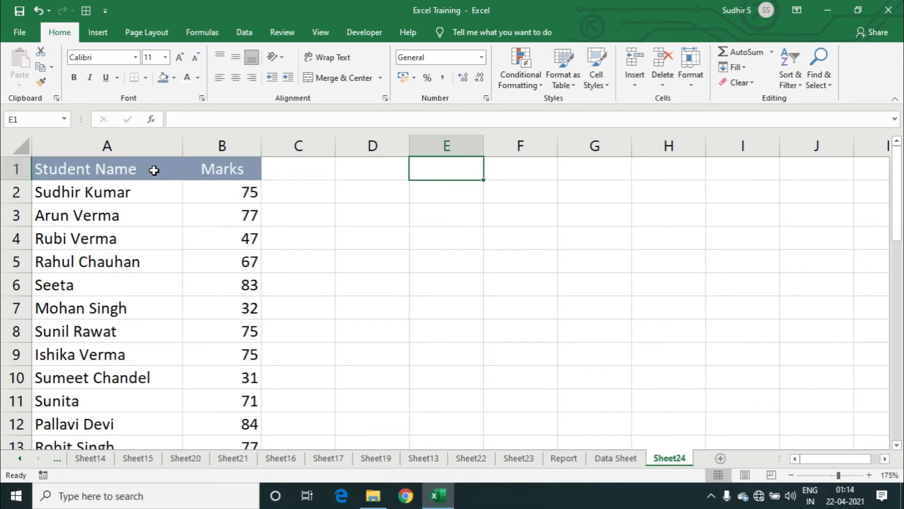
{"action": "left_click_drag", "start_coordinate": [154, 170], "coordinate": [248, 406]}
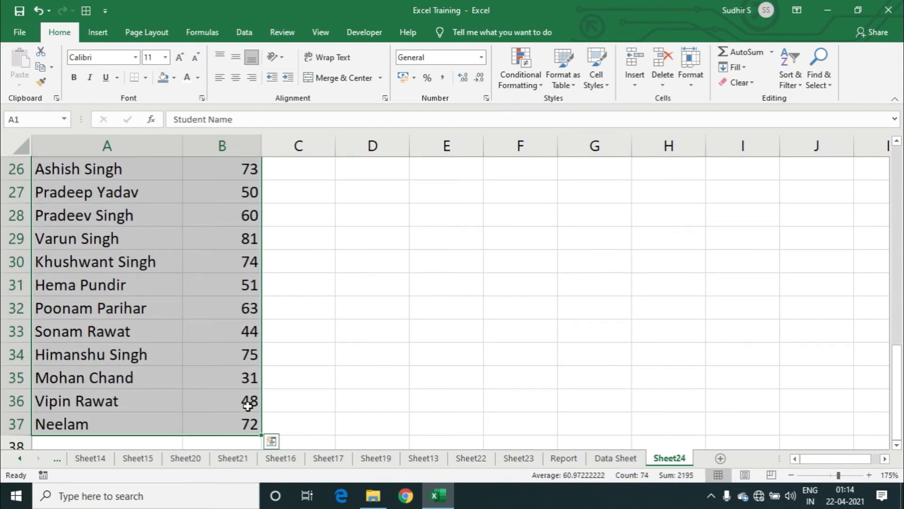
{"action": "key", "text": "ctrl+c"}
{"action": "scroll", "coordinate": [343, 289], "scroll_direction": "up", "scroll_amount": 8}
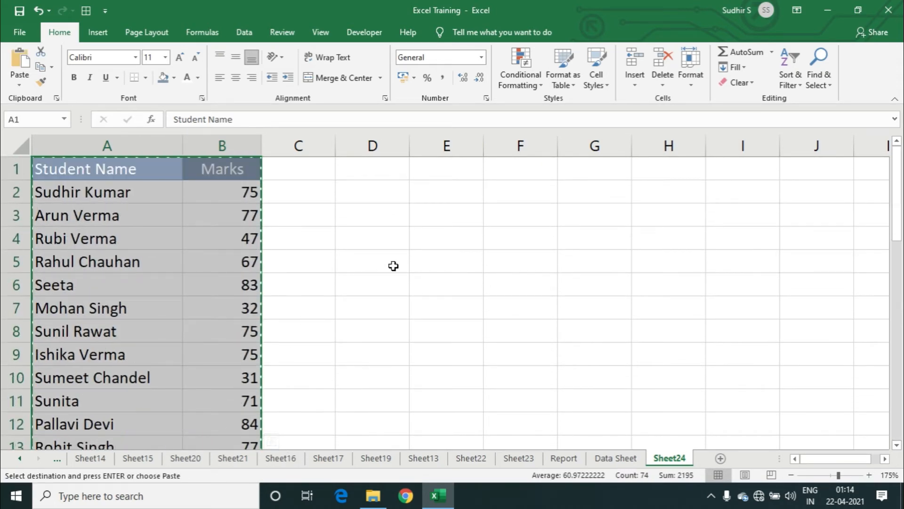
{"action": "left_click", "coordinate": [455, 172]}
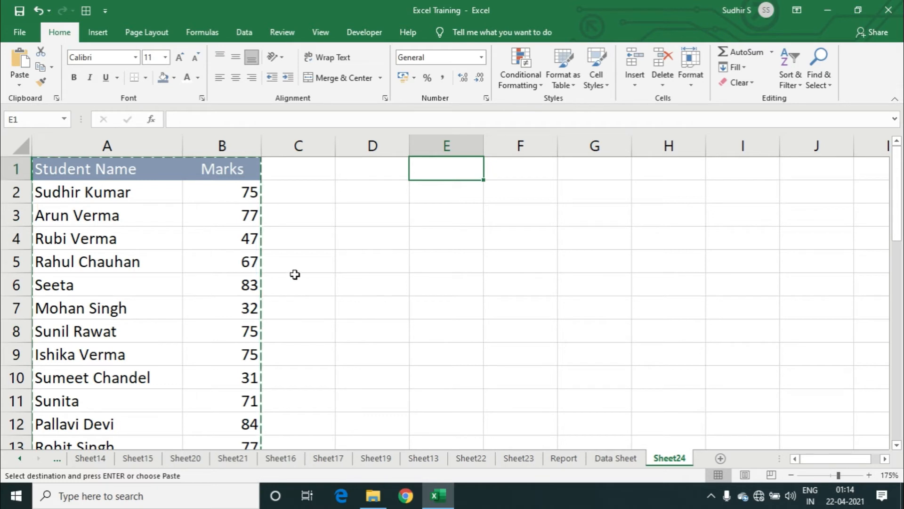
{"action": "key", "text": "ctrl+v"}
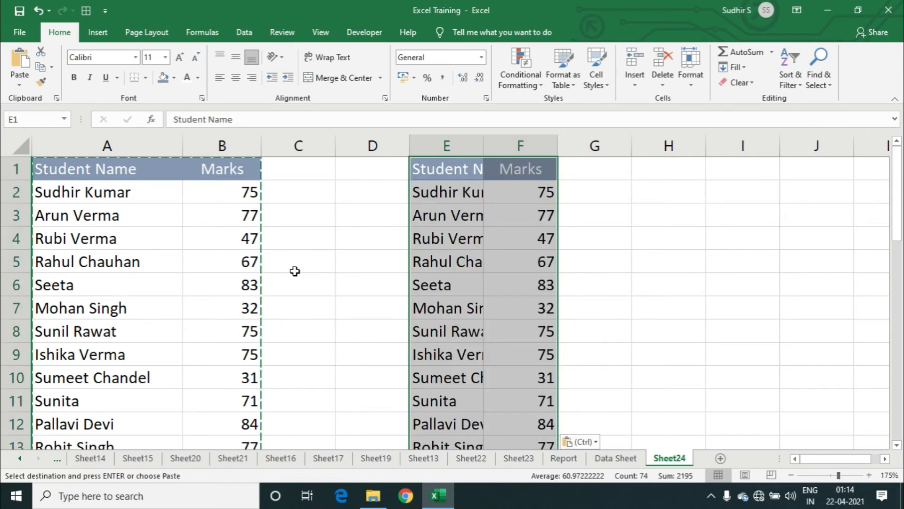
{"action": "left_click", "coordinate": [464, 191]}
{"action": "key", "text": "Escape"}
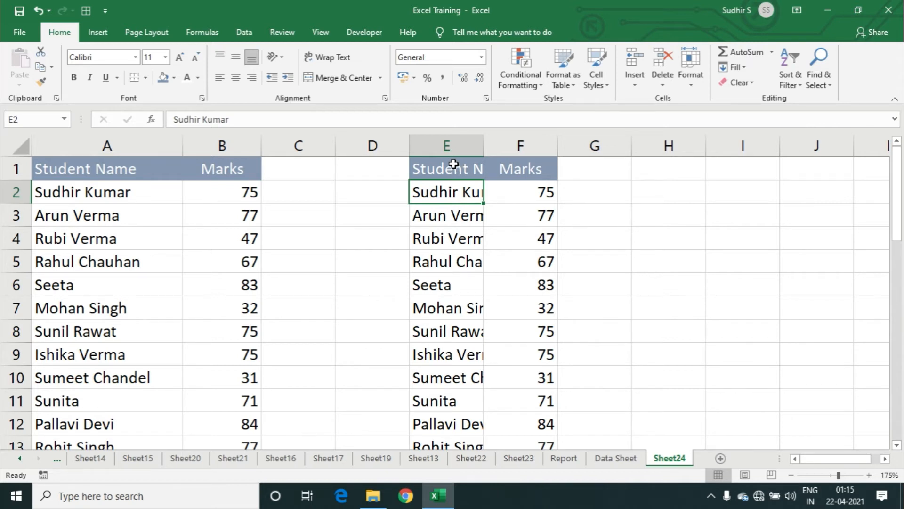
Step: Copy the headers A1:B1 and paste only their column widths onto E1 with Paste Special, clearing the copy selection
{"action": "left_click_drag", "start_coordinate": [136, 168], "coordinate": [200, 168]}
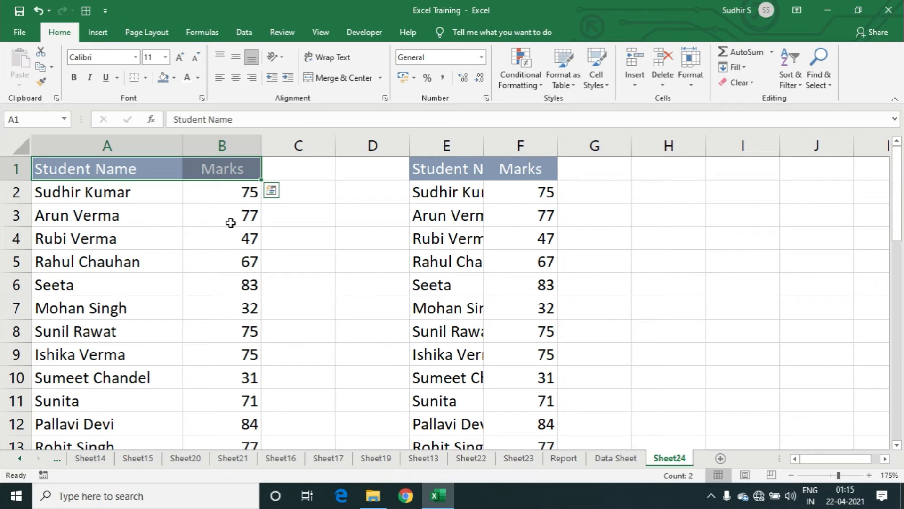
{"action": "key", "text": "ctrl+c"}
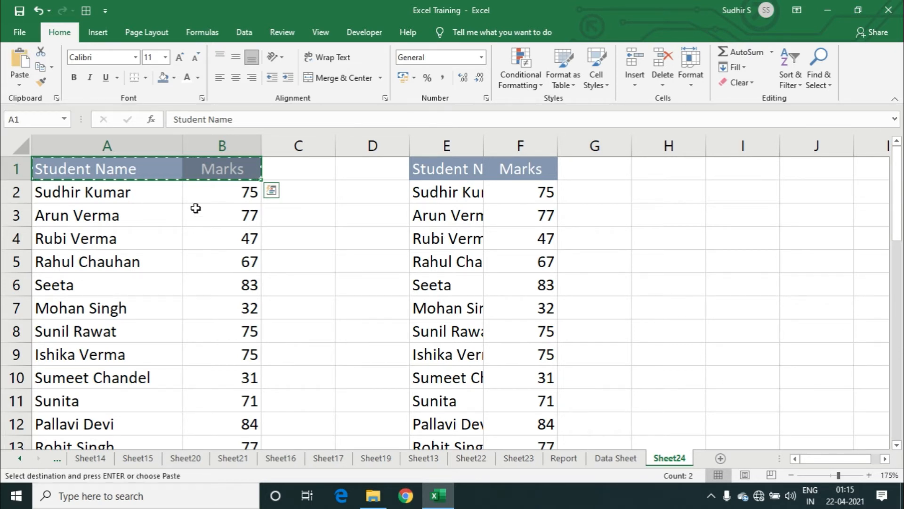
{"action": "left_click", "coordinate": [455, 170]}
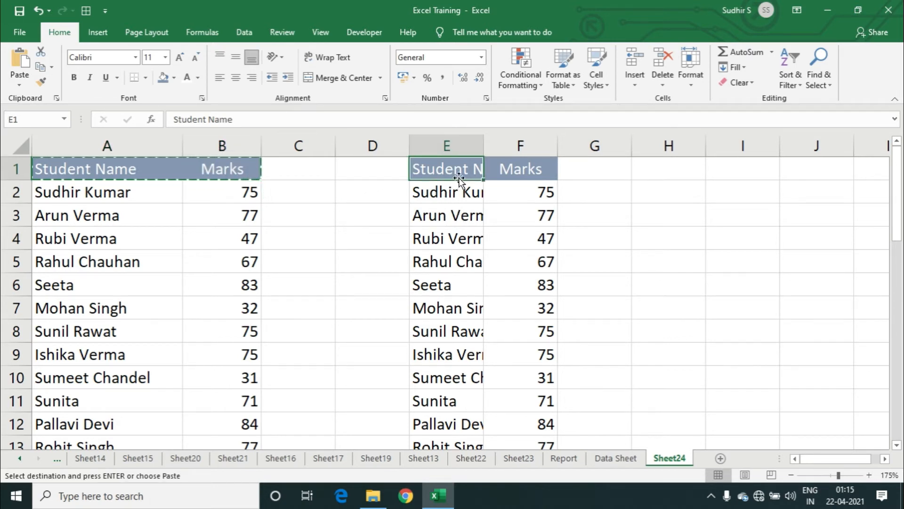
{"action": "left_click", "coordinate": [19, 85]}
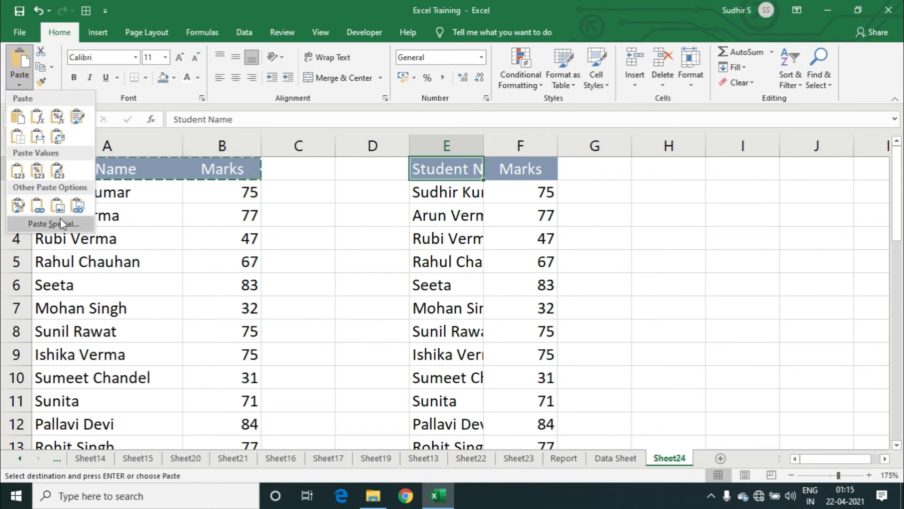
{"action": "left_click", "coordinate": [61, 223]}
{"action": "left_click_drag", "start_coordinate": [711, 186], "coordinate": [281, 194]}
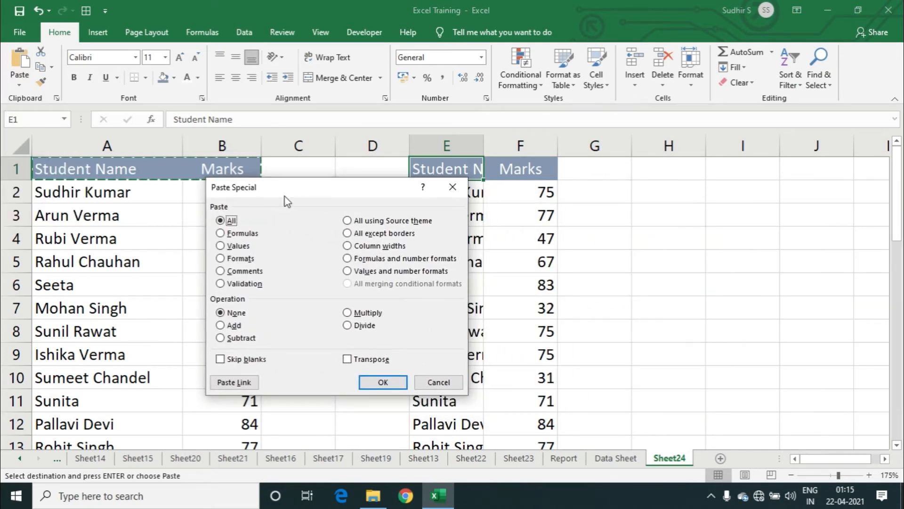
{"action": "left_click", "coordinate": [369, 246]}
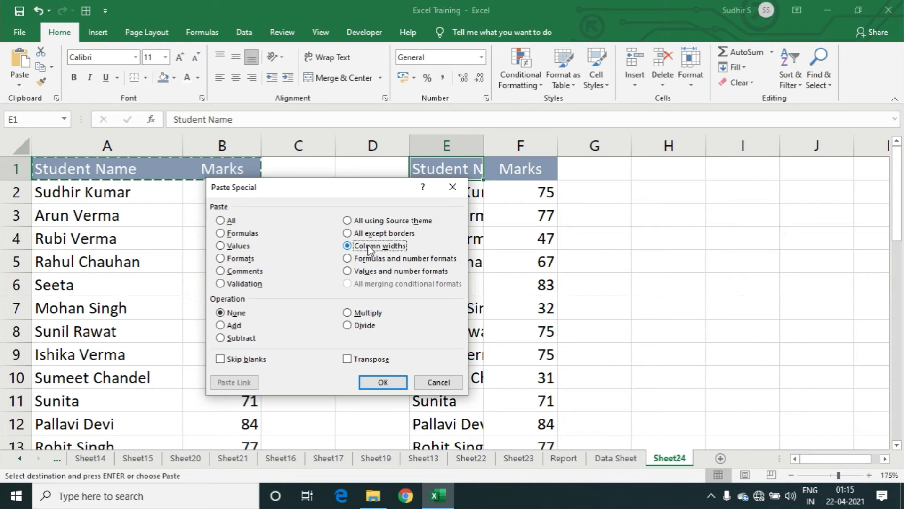
{"action": "left_click_drag", "start_coordinate": [374, 193], "coordinate": [291, 196]}
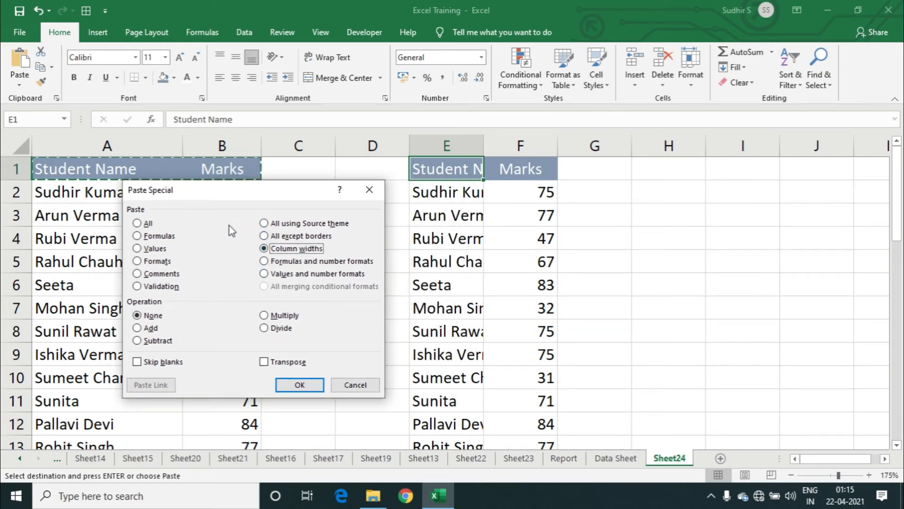
{"action": "left_click", "coordinate": [305, 385]}
{"action": "left_click", "coordinate": [493, 190]}
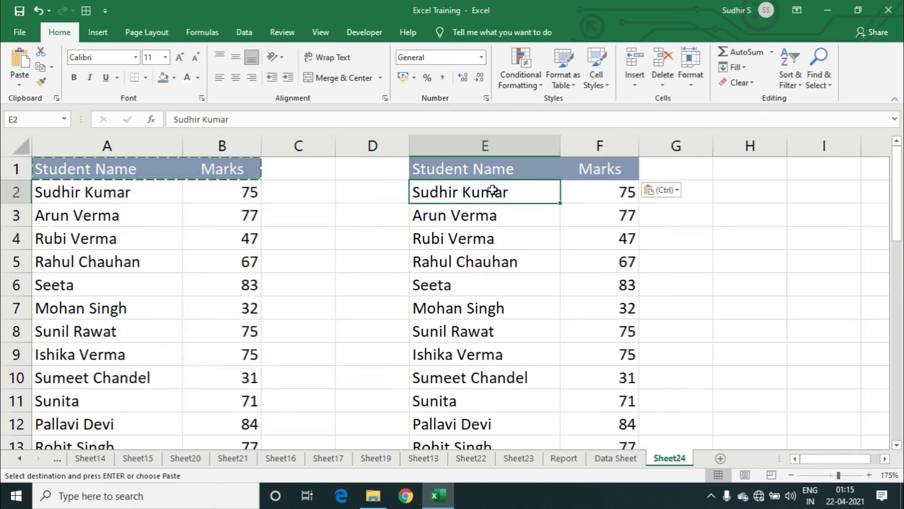
{"action": "key", "text": "Escape"}
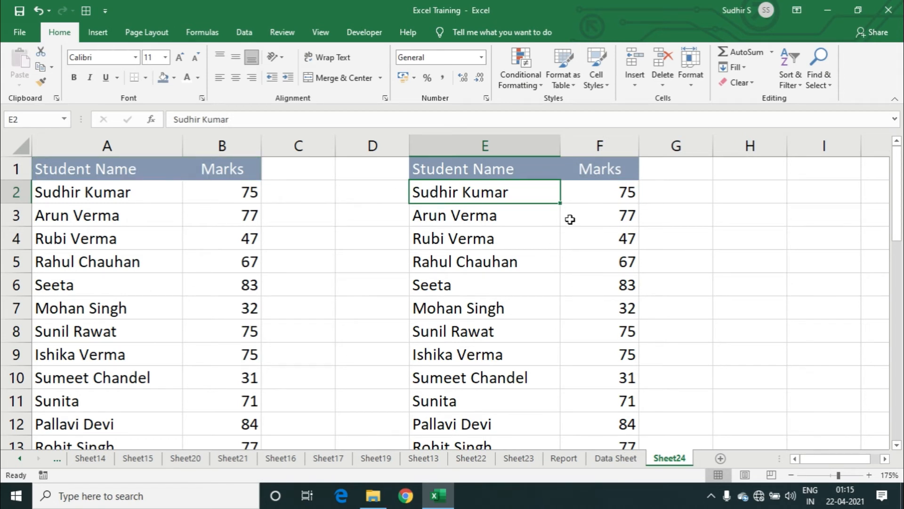
Step: Delete all the marks below the Marks header in column F of the copied list
{"action": "left_click", "coordinate": [520, 215]}
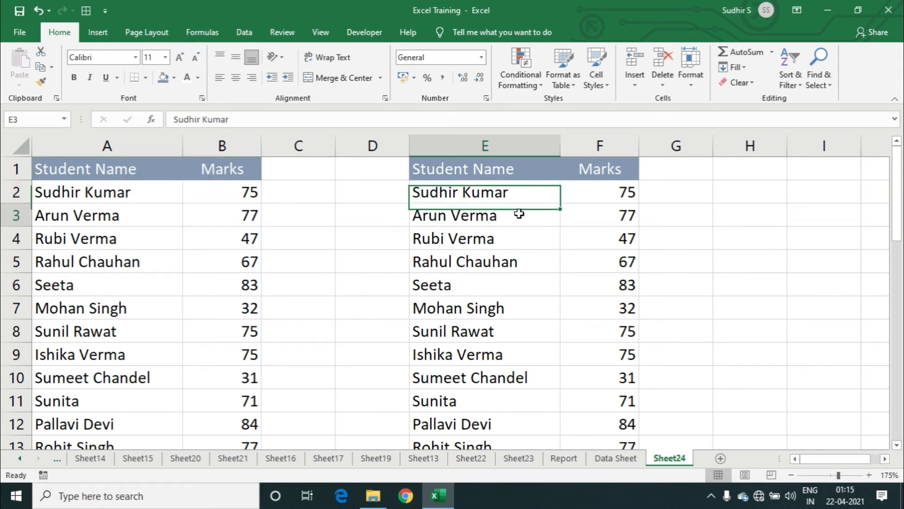
{"action": "left_click", "coordinate": [435, 184]}
{"action": "left_click_drag", "start_coordinate": [599, 194], "coordinate": [599, 402]}
{"action": "key", "text": "Delete"}
{"action": "left_click", "coordinate": [591, 248]}
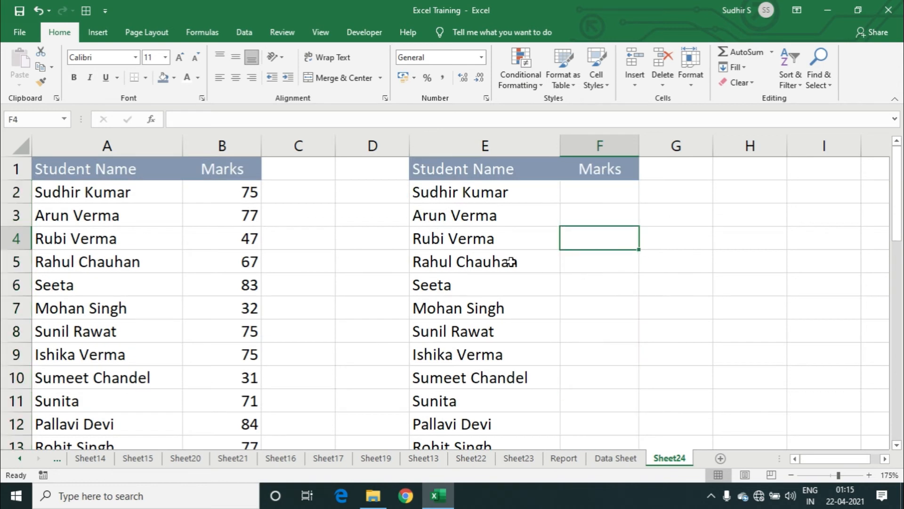
Step: Enter marks of 76 in F5 and 50 in F9 of the copied list
{"action": "left_click", "coordinate": [249, 262]}
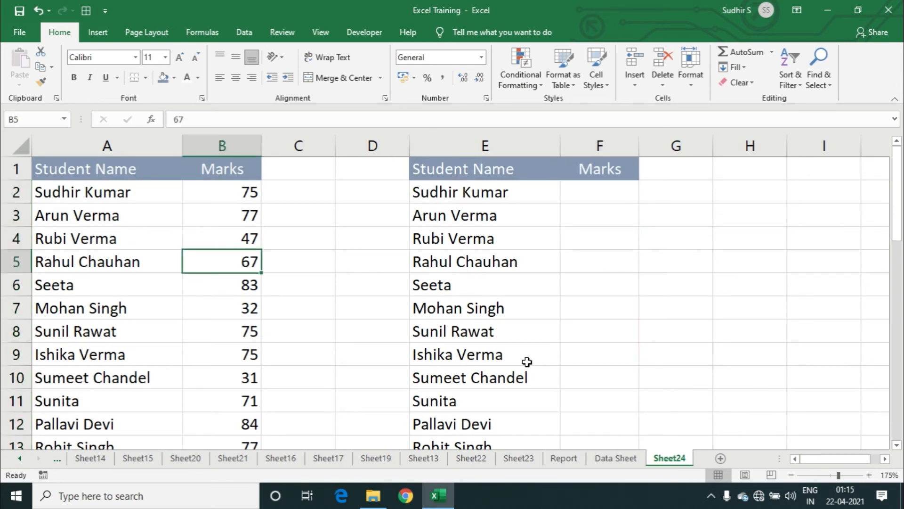
{"action": "key", "text": "Left"}
{"action": "key", "text": "Right"}
{"action": "key", "text": "Right"}
{"action": "key", "text": "Right"}
{"action": "key", "text": "Right"}
{"action": "key", "text": "Right"}
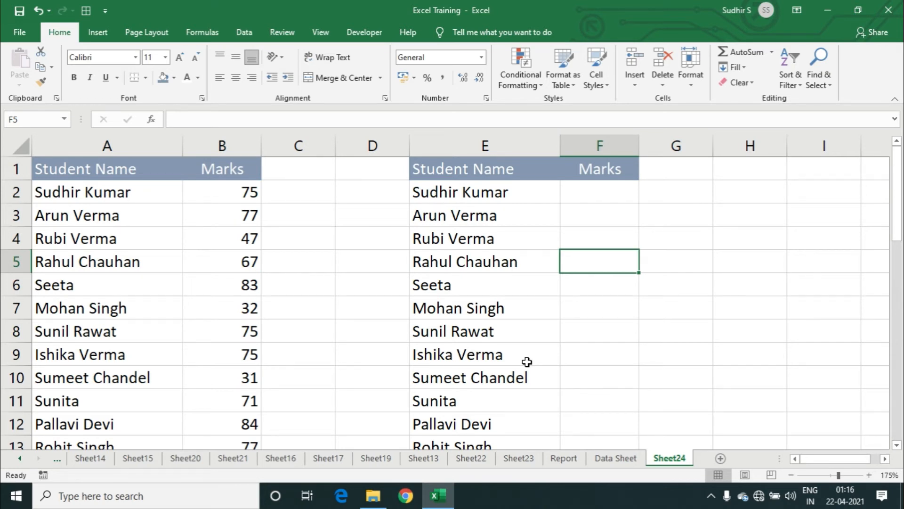
{"action": "type", "text": "76"}
{"action": "key", "text": "Down"}
{"action": "key", "text": "Down"}
{"action": "key", "text": "Down"}
{"action": "key", "text": "Down"}
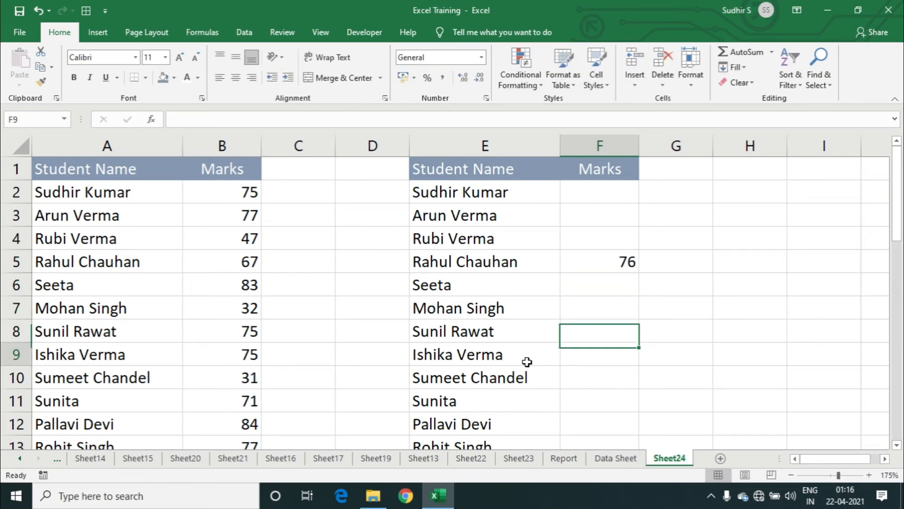
{"action": "type", "text": "50"}
{"action": "key", "text": "Down"}
Step: Enter marks of 45 in F14 and 1 in F18 of the copied list
{"action": "key", "text": "Down"}
{"action": "key", "text": "Down"}
{"action": "key", "text": "Down"}
{"action": "key", "text": "Down"}
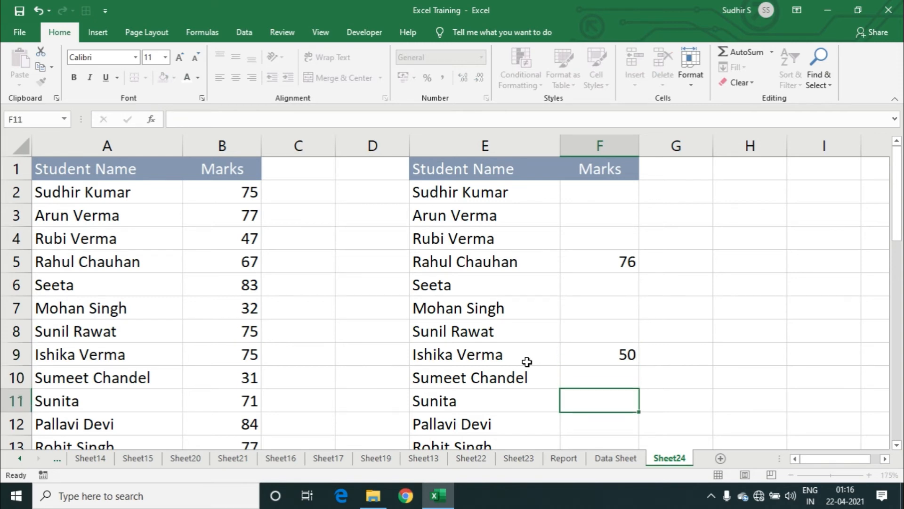
{"action": "type", "text": "4"}
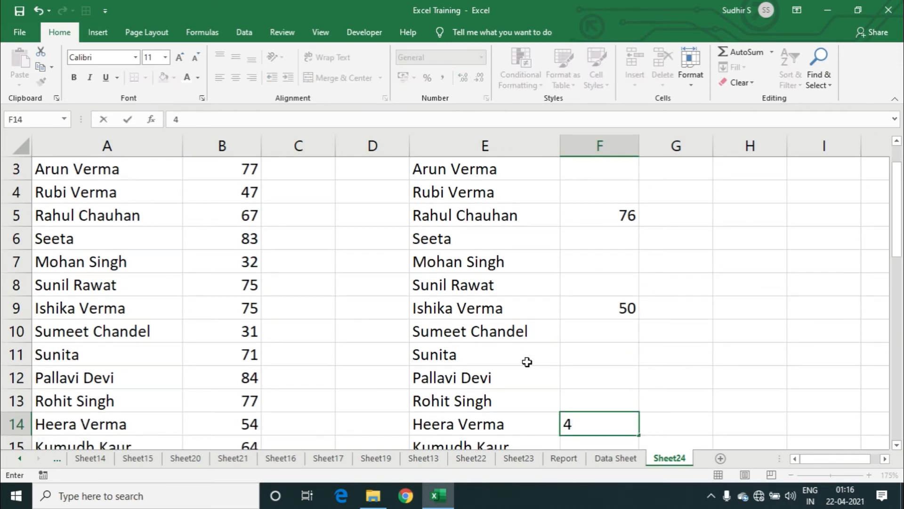
{"action": "type", "text": "5"}
{"action": "key", "text": "Down"}
{"action": "key", "text": "Down"}
{"action": "key", "text": "Down"}
{"action": "key", "text": "Down"}
{"action": "type", "text": "1"}
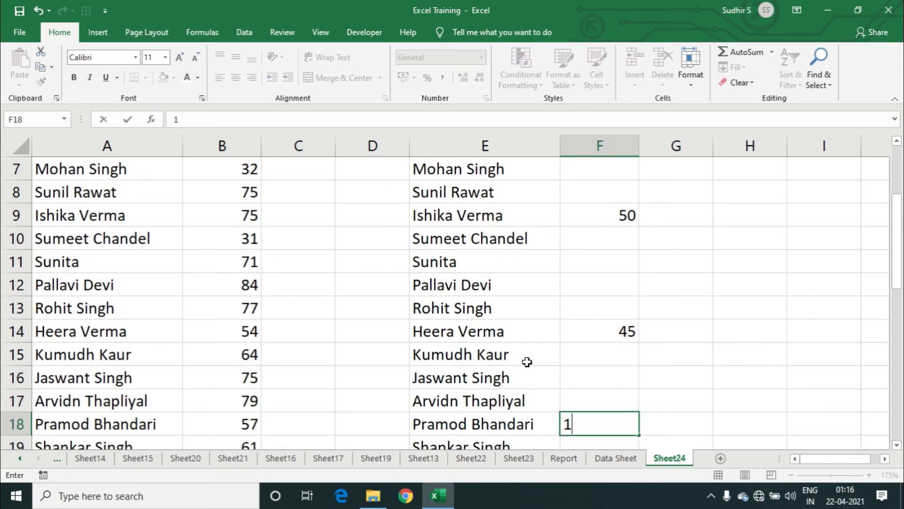
{"action": "key", "text": "Down"}
Step: Enter marks of 56 in both F20 and F23 of the copied list
{"action": "key", "text": "Down"}
{"action": "type", "text": "56"}
{"action": "key", "text": "Down"}
{"action": "key", "text": "Down"}
{"action": "key", "text": "Down"}
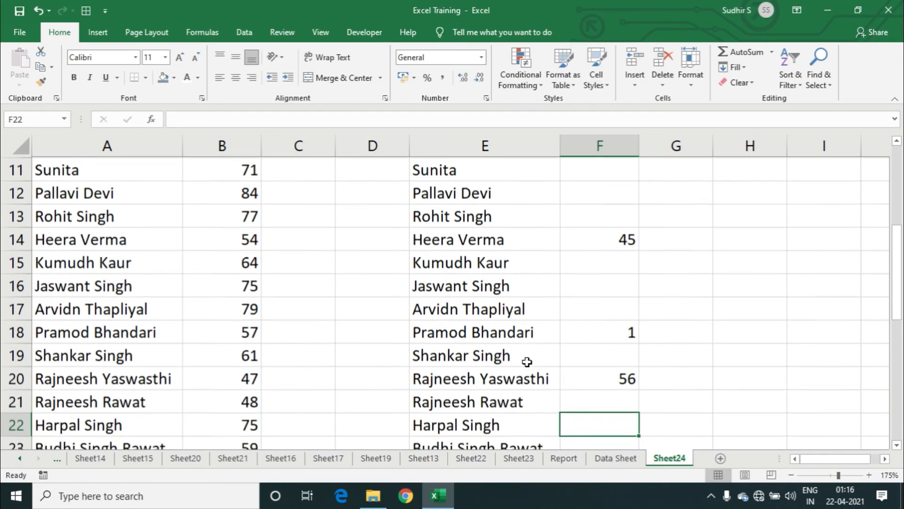
{"action": "type", "text": "56"}
{"action": "key", "text": "Down"}
Step: Enter marks of 80 in F27 and 9 in F30 of the copied list
{"action": "key", "text": "Down"}
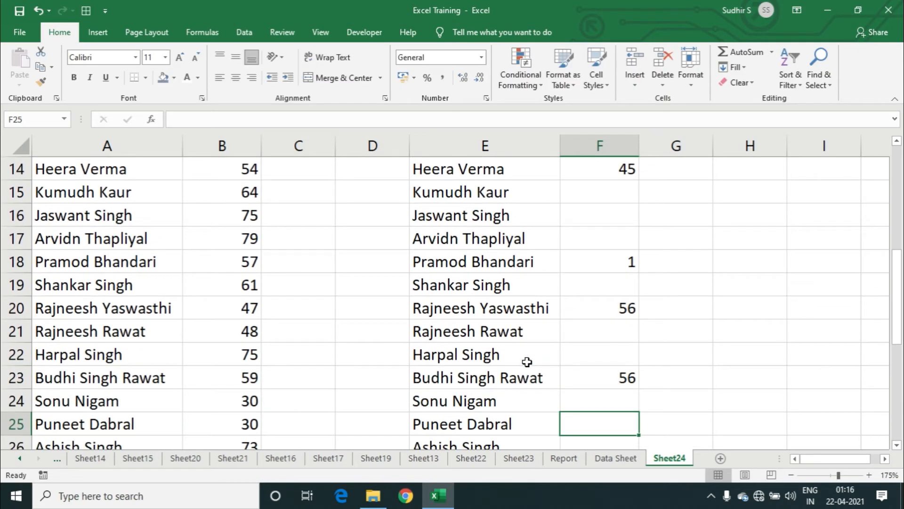
{"action": "key", "text": "Down"}
{"action": "key", "text": "Down"}
{"action": "type", "text": "80"}
{"action": "key", "text": "Down"}
{"action": "key", "text": "Down"}
{"action": "key", "text": "Down"}
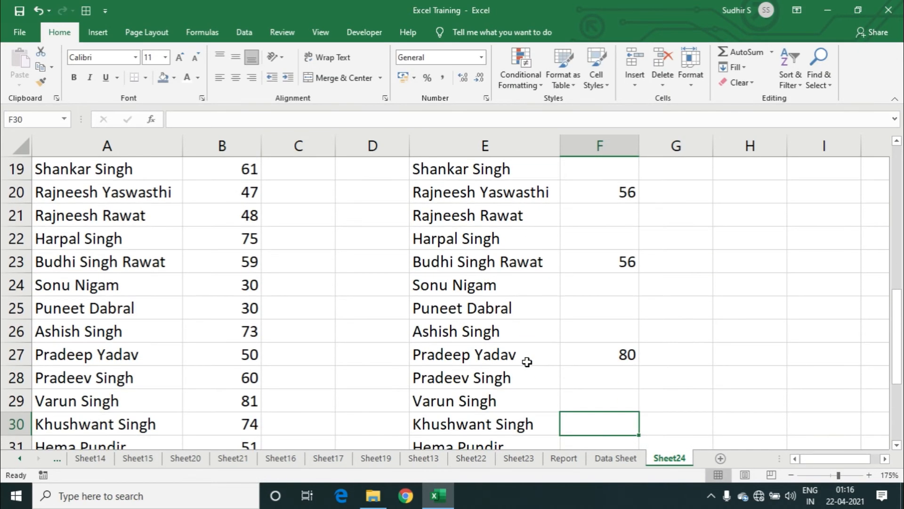
{"action": "type", "text": "9"}
{"action": "key", "text": "Down"}
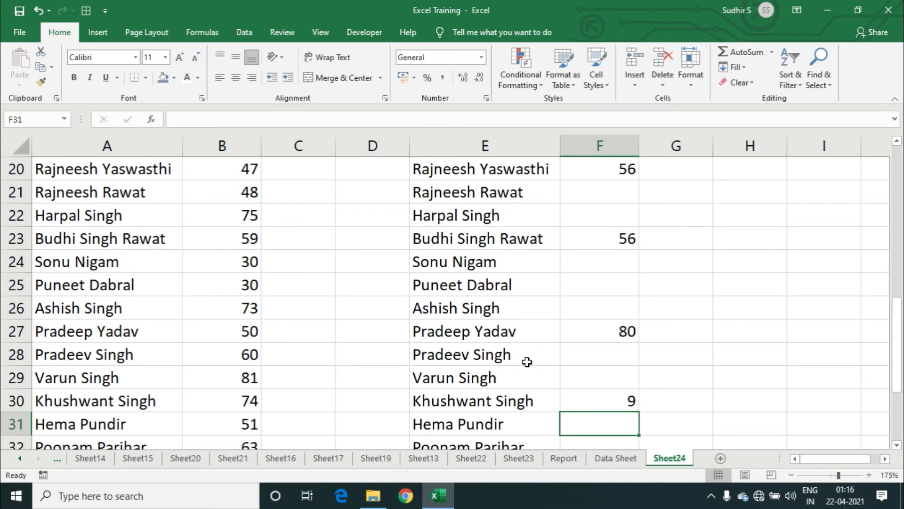
Step: Review the partially filled marks in column F down to the list's end and compare them with the original marks in column B
{"action": "scroll", "coordinate": [527, 362], "scroll_direction": "up", "scroll_amount": 6}
{"action": "left_click", "coordinate": [468, 194]}
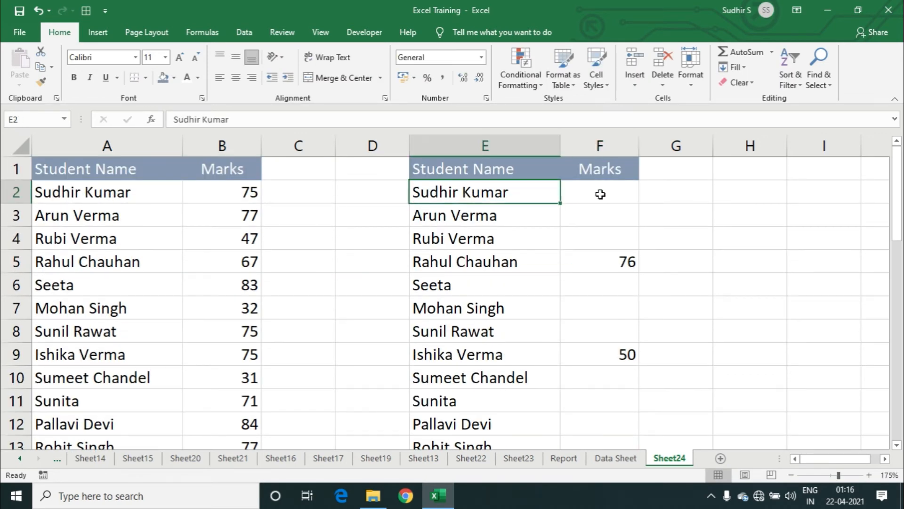
{"action": "left_click", "coordinate": [589, 259]}
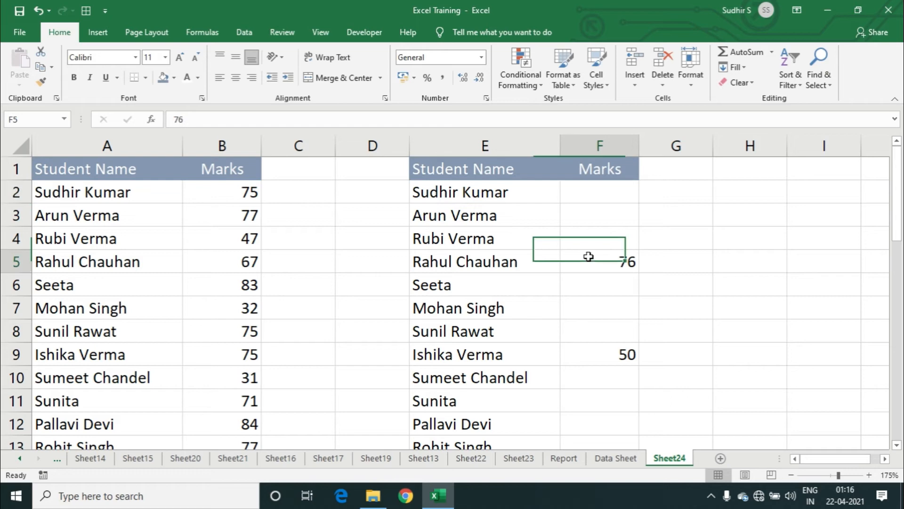
{"action": "left_click", "coordinate": [494, 264]}
{"action": "left_click", "coordinate": [609, 260]}
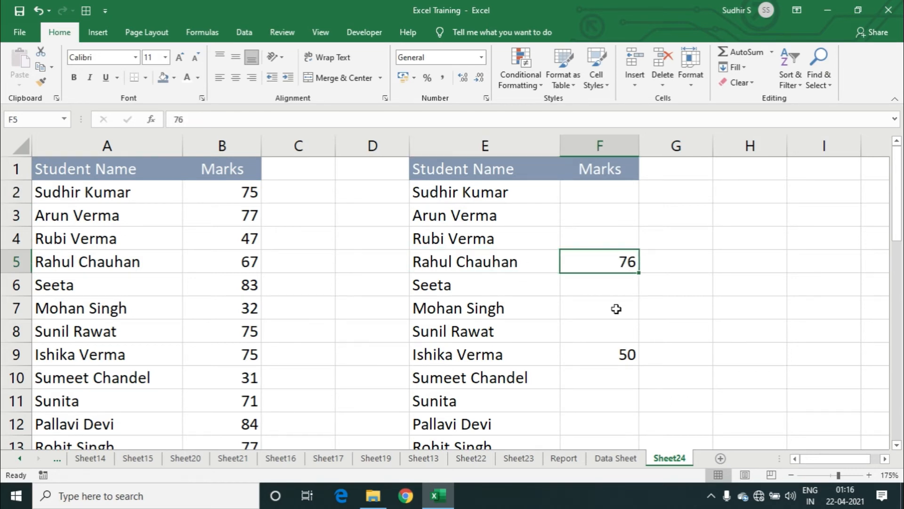
{"action": "scroll", "coordinate": [609, 327], "scroll_direction": "down", "scroll_amount": 3}
{"action": "scroll", "coordinate": [610, 328], "scroll_direction": "down", "scroll_amount": 6}
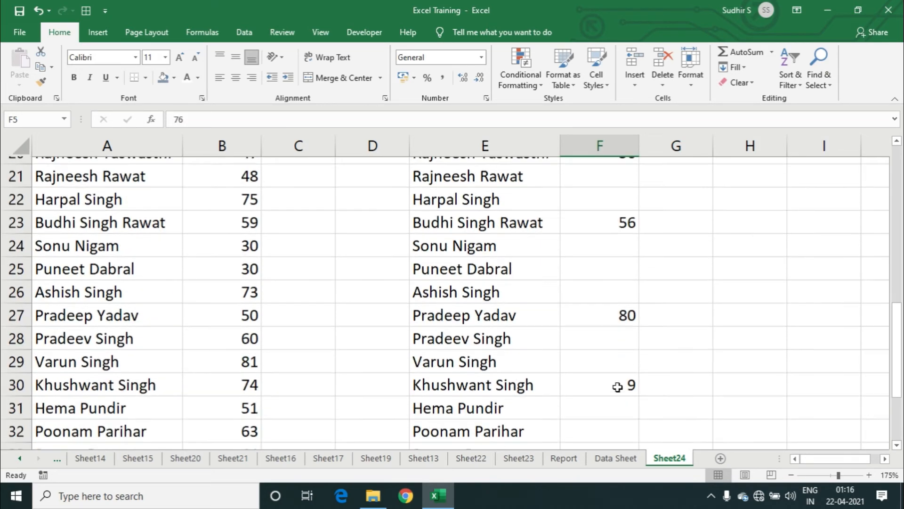
{"action": "scroll", "coordinate": [603, 363], "scroll_direction": "up", "scroll_amount": 9}
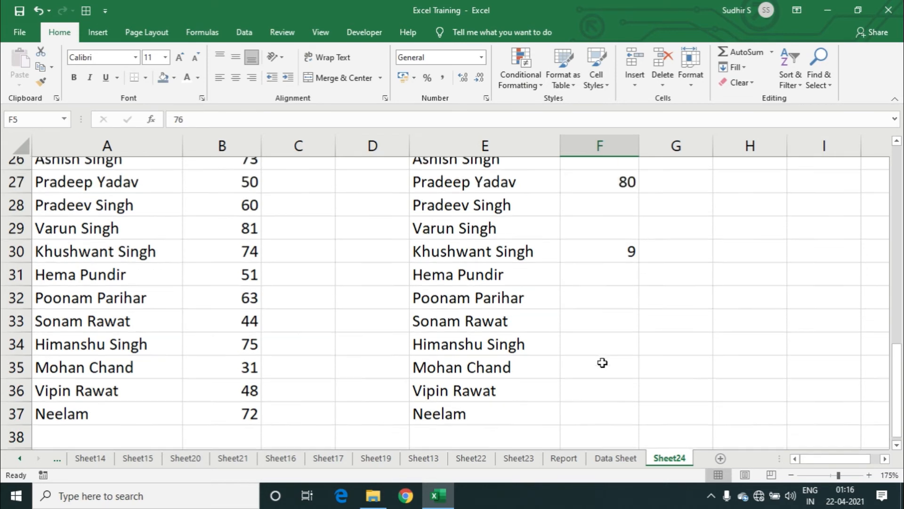
{"action": "left_click", "coordinate": [171, 195]}
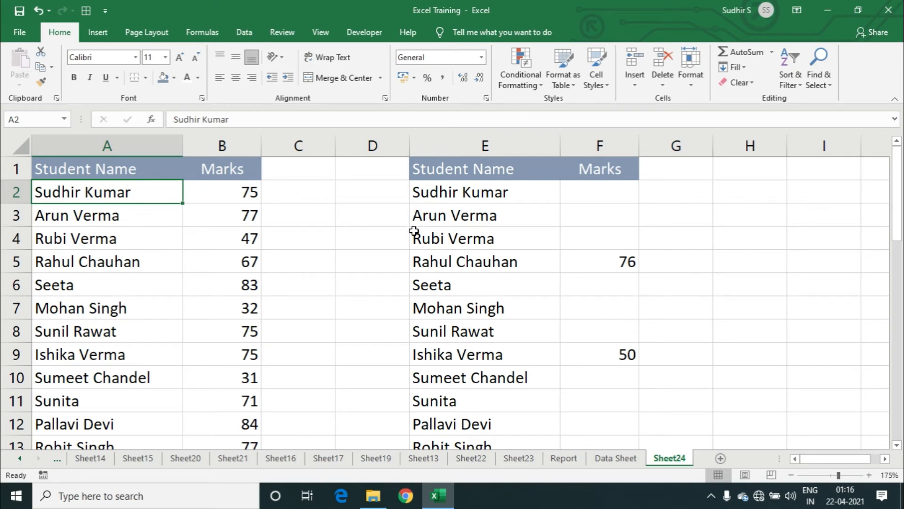
{"action": "left_click", "coordinate": [570, 262]}
{"action": "left_click", "coordinate": [554, 267]}
{"action": "left_click", "coordinate": [571, 267]}
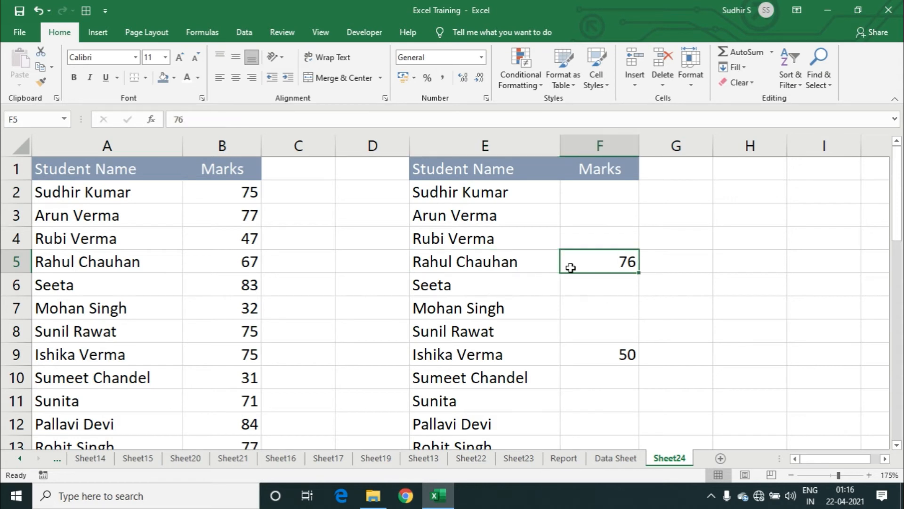
{"action": "left_click", "coordinate": [536, 268]}
{"action": "left_click", "coordinate": [265, 260]}
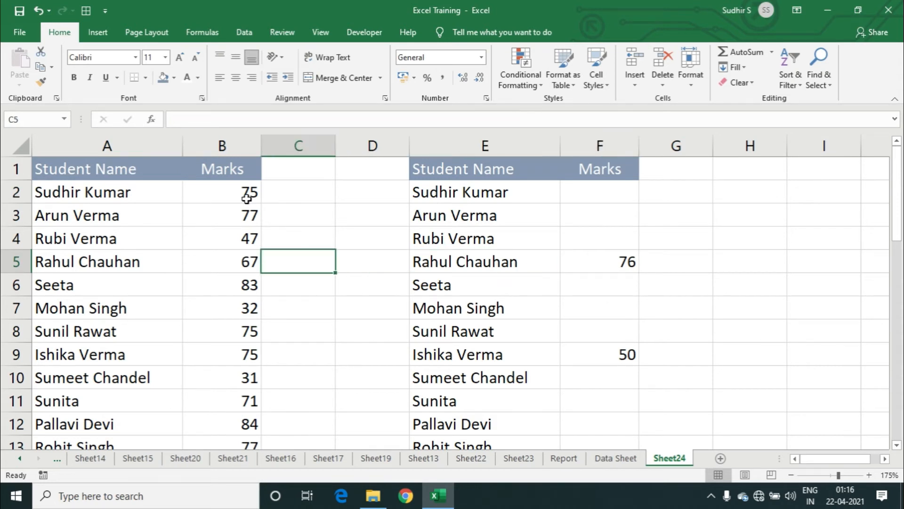
Step: Try an ordinary paste of the partially filled list E1:F37 over the original list at A1, and undo it
{"action": "left_click", "coordinate": [242, 256]}
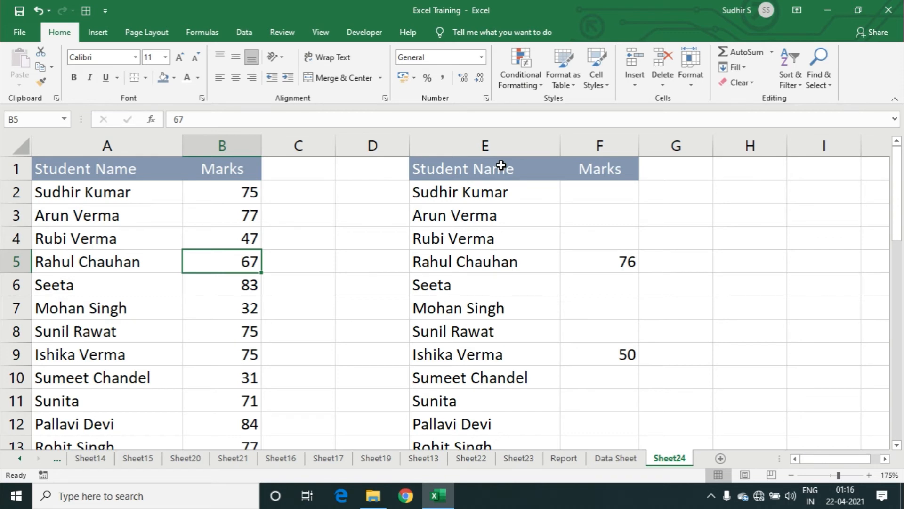
{"action": "left_click_drag", "start_coordinate": [501, 165], "coordinate": [583, 403]}
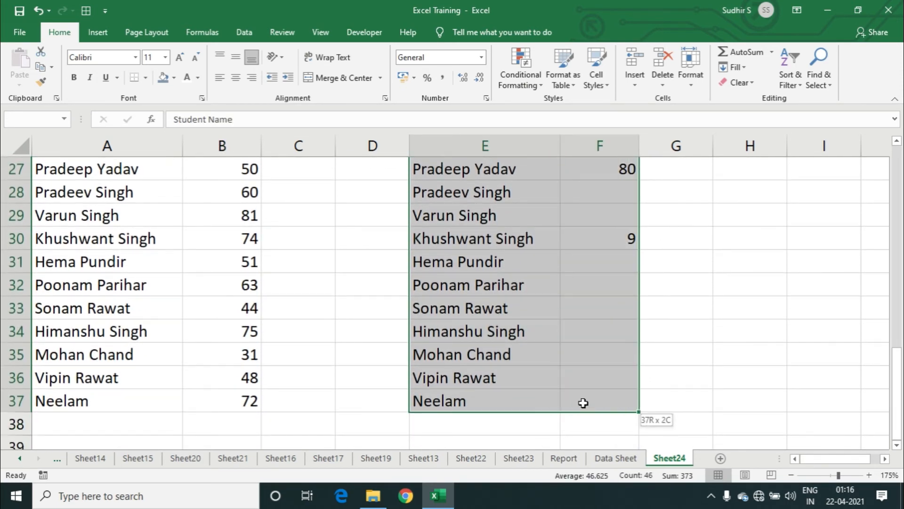
{"action": "key", "text": "ctrl+c"}
{"action": "scroll", "coordinate": [268, 242], "scroll_direction": "up", "scroll_amount": 9}
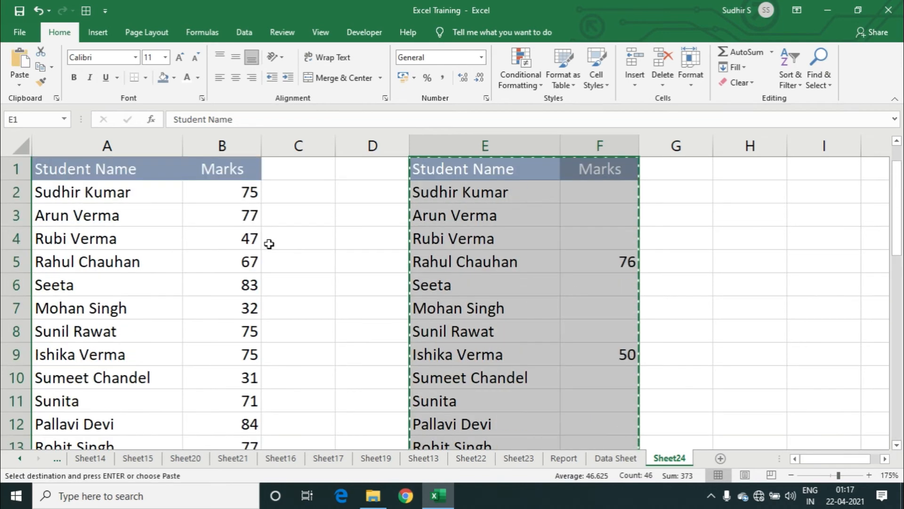
{"action": "left_click", "coordinate": [125, 177]}
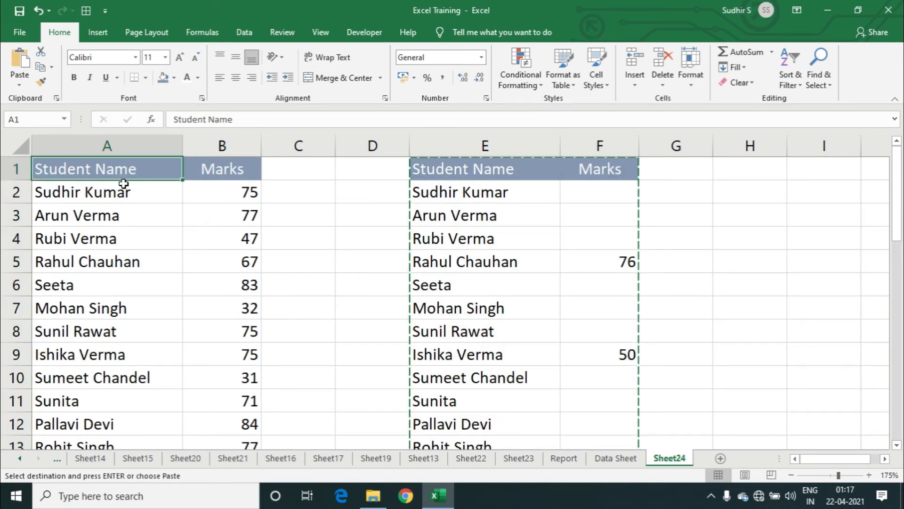
{"action": "key", "text": "ctrl+v"}
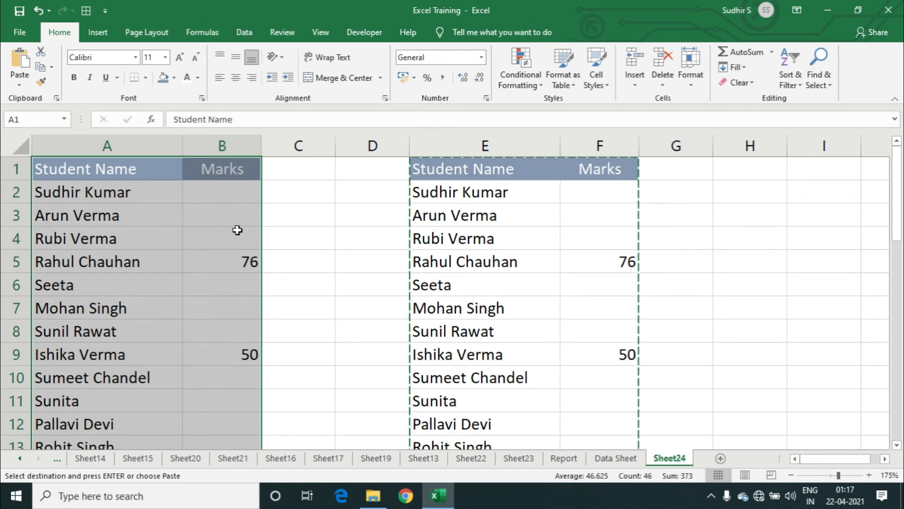
{"action": "key", "text": "ctrl+z"}
{"action": "key", "text": "Escape"}
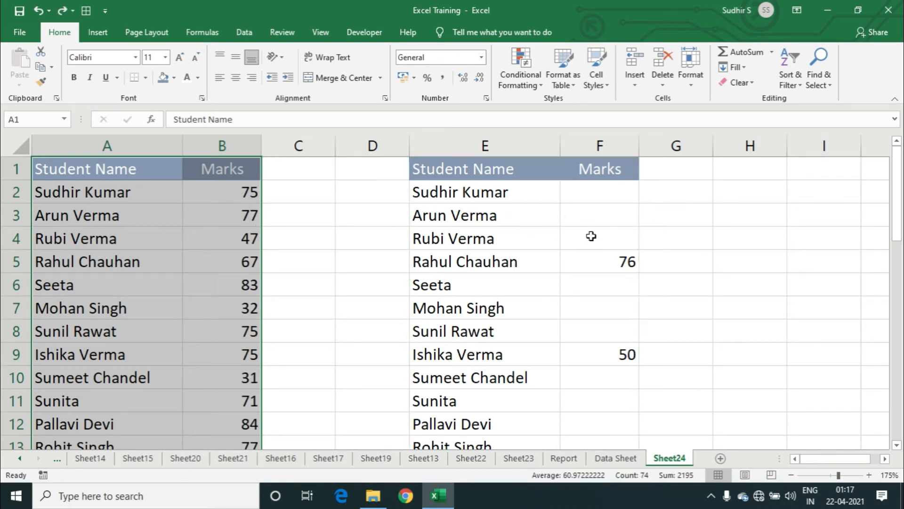
Step: Shade the original marks in B5 and B9, which match the filled cells F5 and F9, with the blue-grey fill
{"action": "left_click", "coordinate": [609, 260]}
{"action": "left_click", "coordinate": [627, 354]}
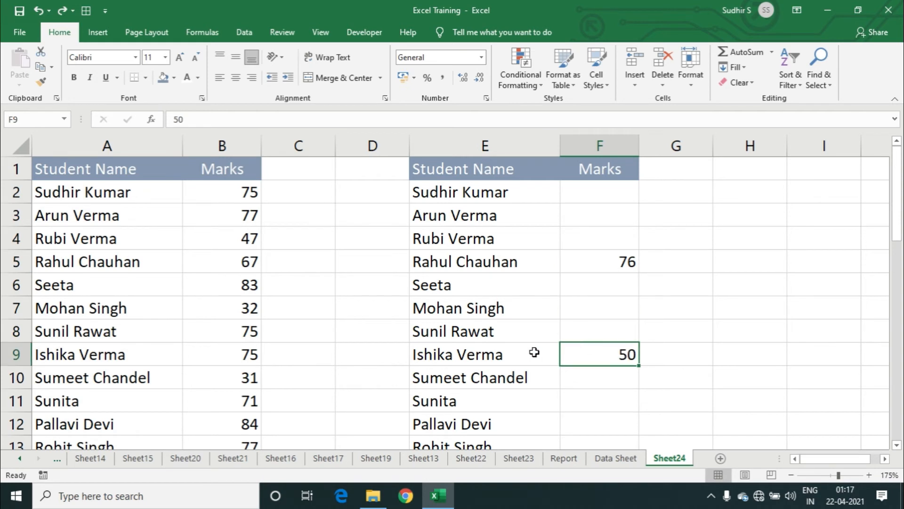
{"action": "left_click", "coordinate": [247, 258]}
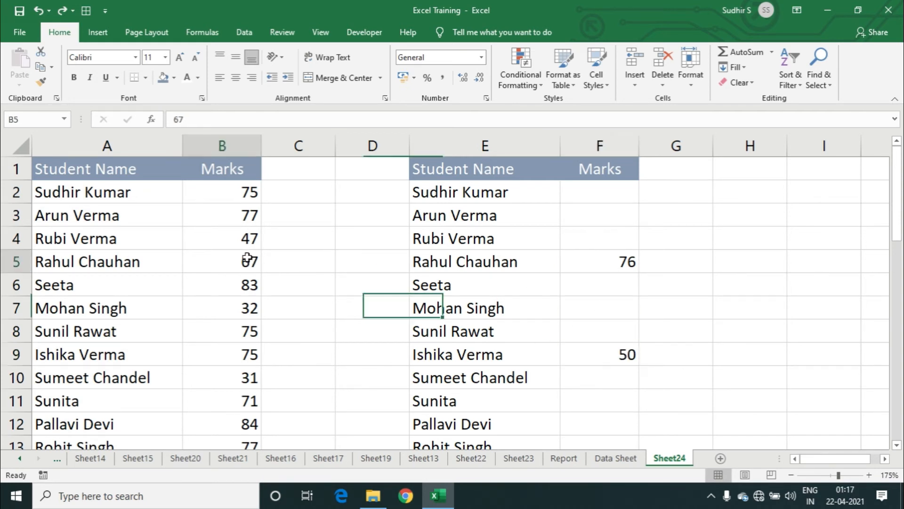
{"action": "left_click", "coordinate": [247, 352], "text": "ctrl"}
{"action": "left_click", "coordinate": [163, 78]}
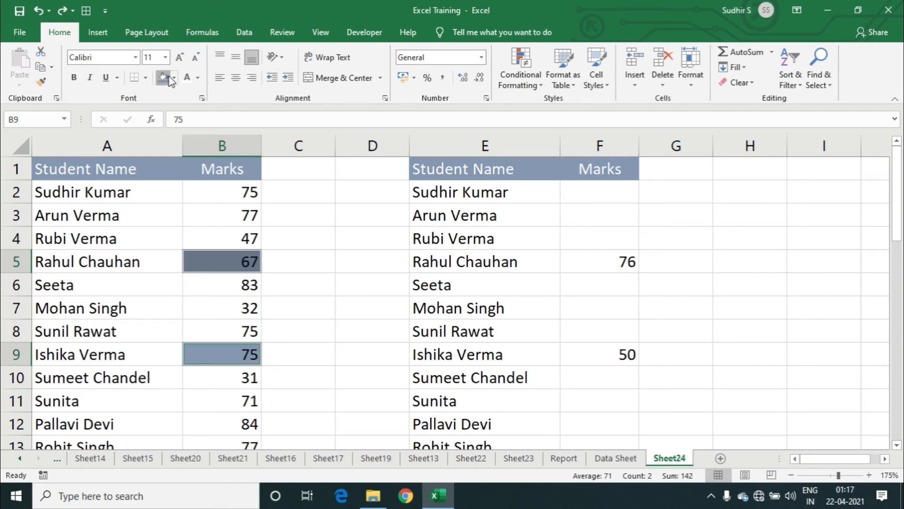
{"action": "left_click", "coordinate": [326, 290]}
{"action": "left_click", "coordinate": [343, 331]}
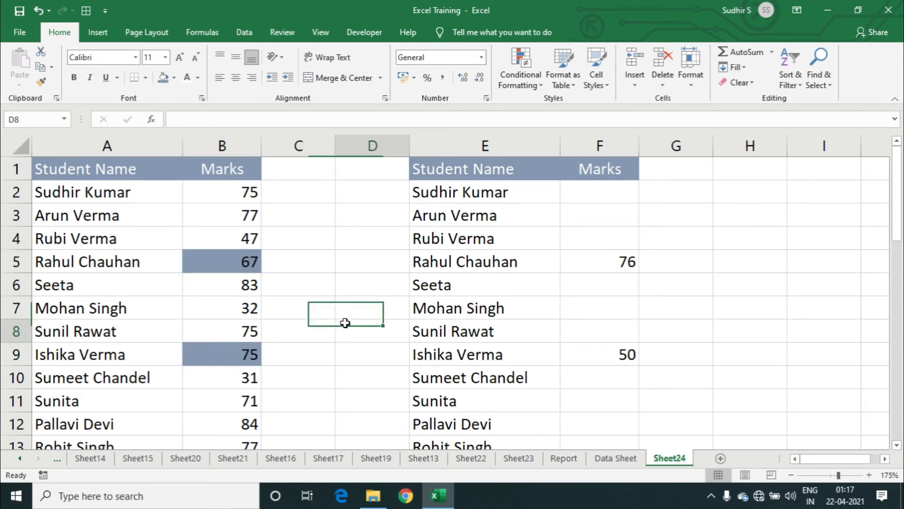
Step: Copy the partially filled student list in E1:F37, including its header row
{"action": "left_click", "coordinate": [473, 172]}
{"action": "scroll", "coordinate": [488, 274], "scroll_direction": "down", "scroll_amount": 10}
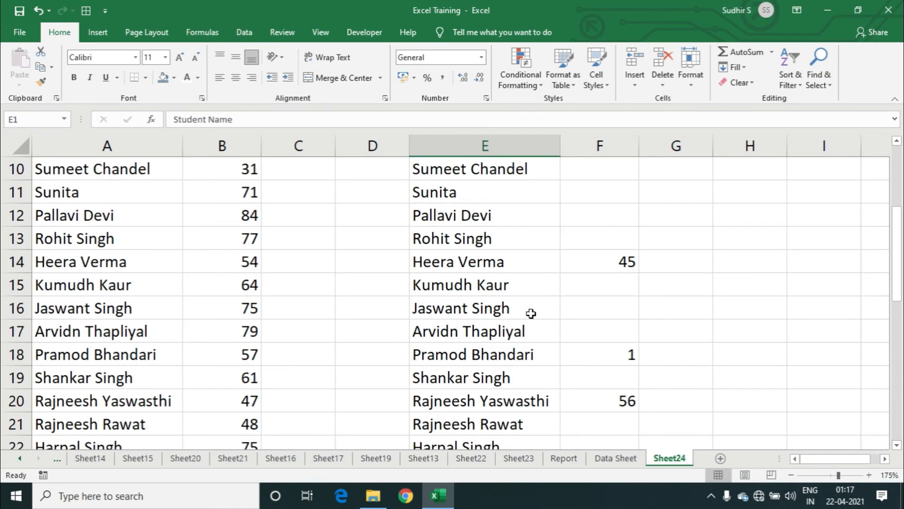
{"action": "left_click", "coordinate": [611, 302], "text": "shift"}
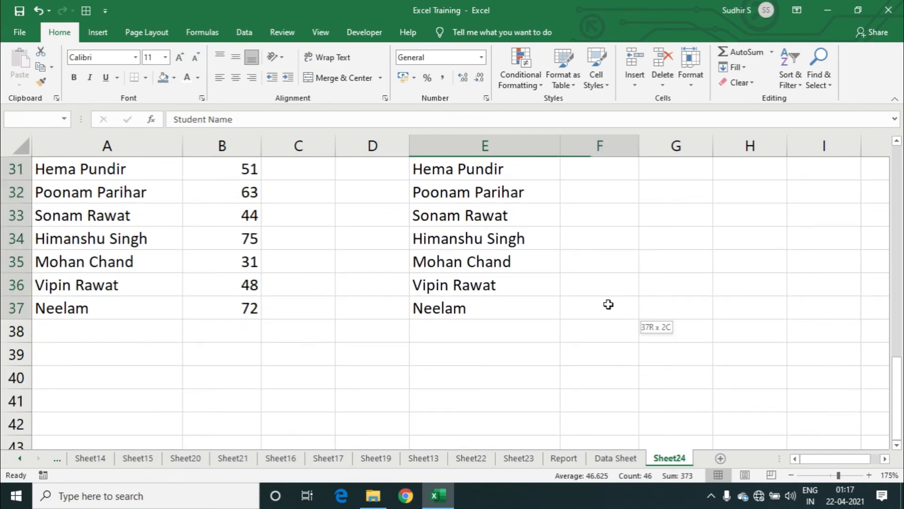
{"action": "scroll", "coordinate": [495, 287], "scroll_direction": "up", "scroll_amount": 8}
{"action": "scroll", "coordinate": [335, 254], "scroll_direction": "up", "scroll_amount": 2}
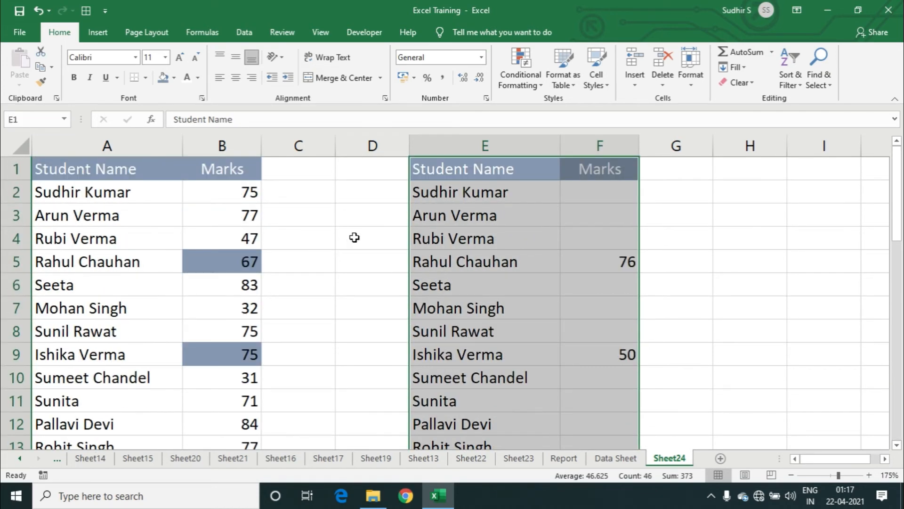
{"action": "key", "text": "ctrl+c"}
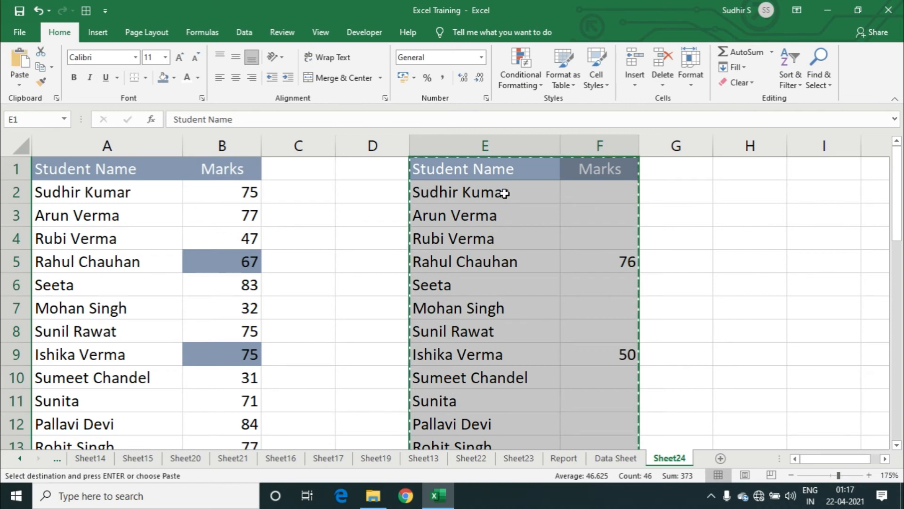
Step: Paste the copied list over the original list at A1 using Paste Special with Skip blanks enabled
{"action": "left_click", "coordinate": [105, 164]}
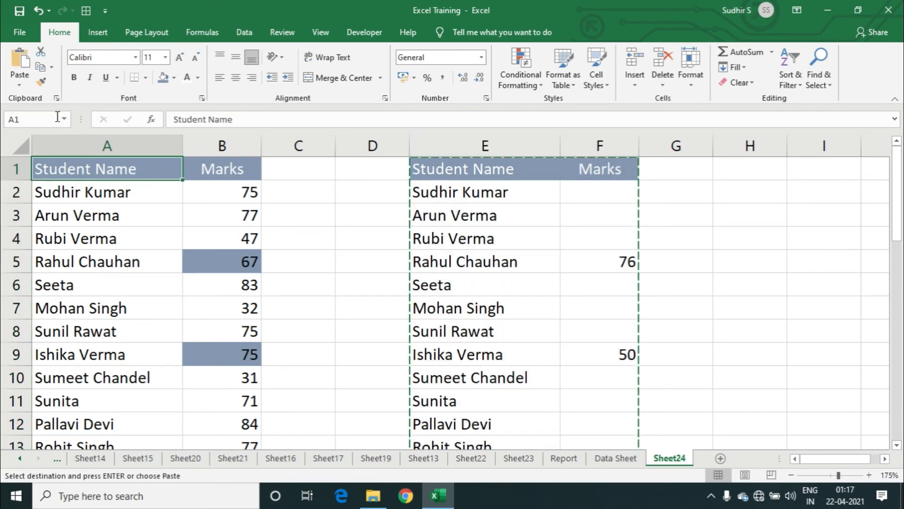
{"action": "left_click", "coordinate": [18, 84]}
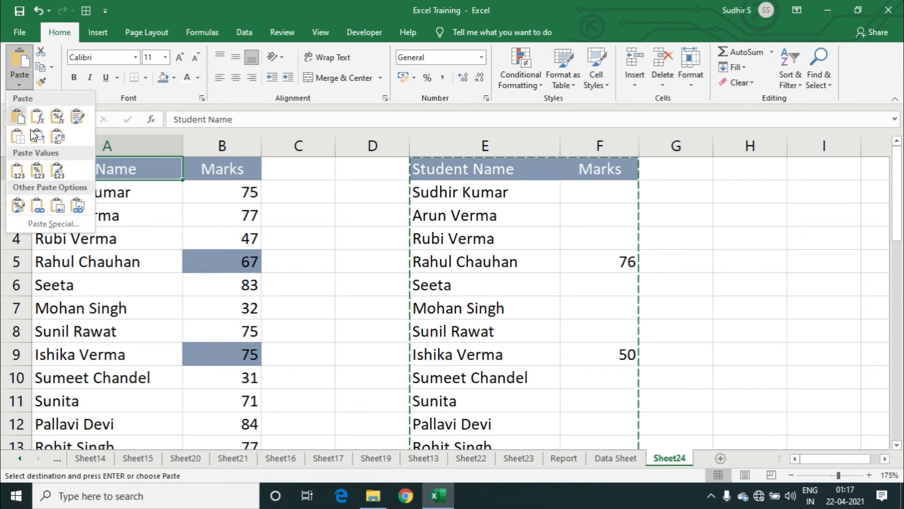
{"action": "left_click", "coordinate": [78, 223]}
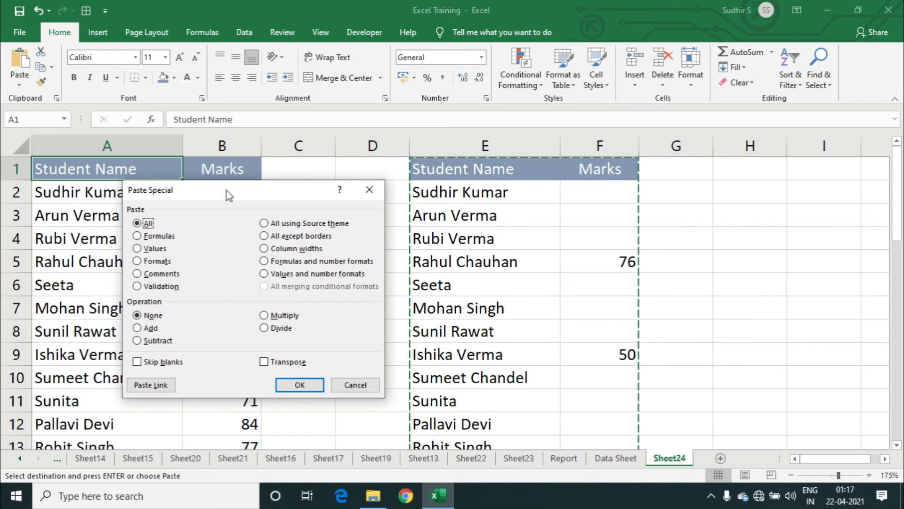
{"action": "left_click_drag", "start_coordinate": [226, 191], "coordinate": [456, 182]}
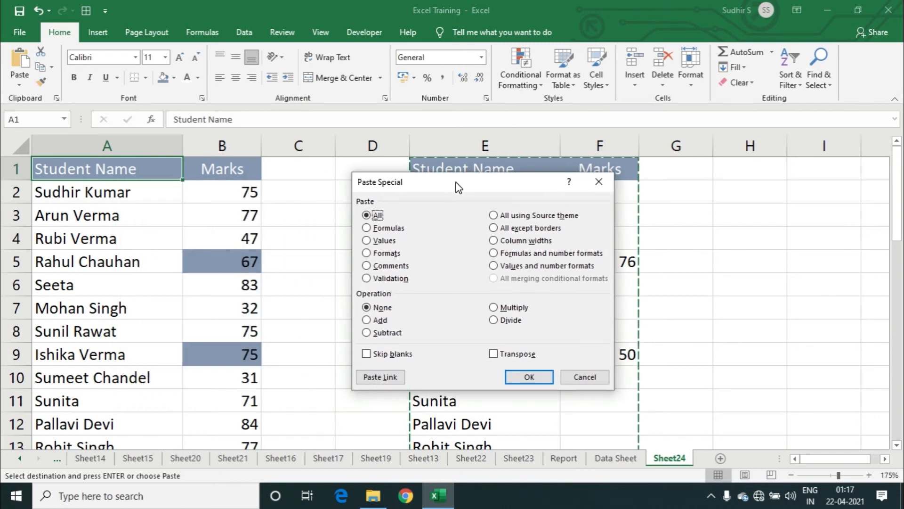
{"action": "left_click", "coordinate": [367, 354]}
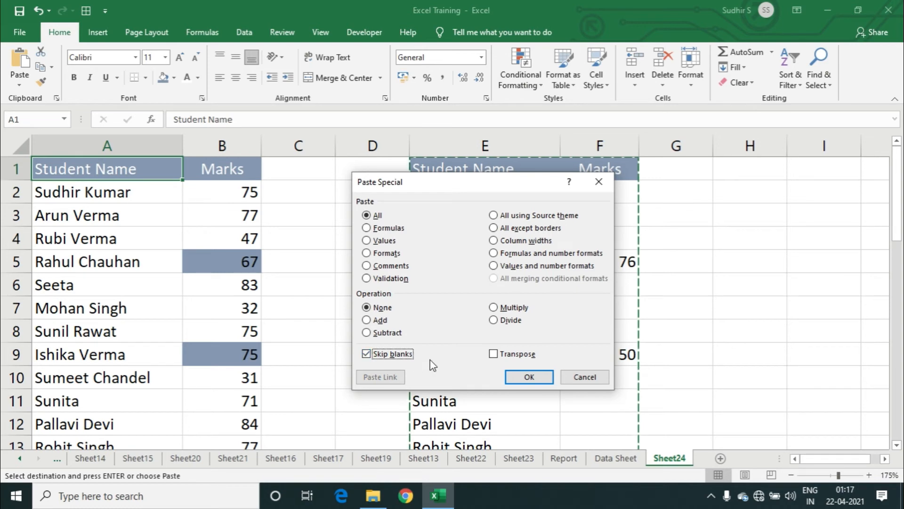
{"action": "left_click", "coordinate": [511, 381]}
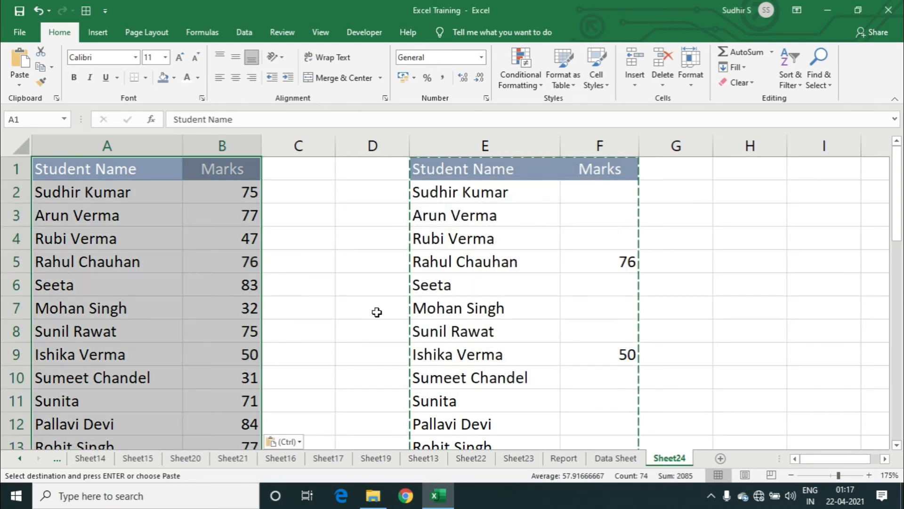
Step: Compare the marks in column B with those in column F from row 2 down to row 9
{"action": "left_click", "coordinate": [237, 197]}
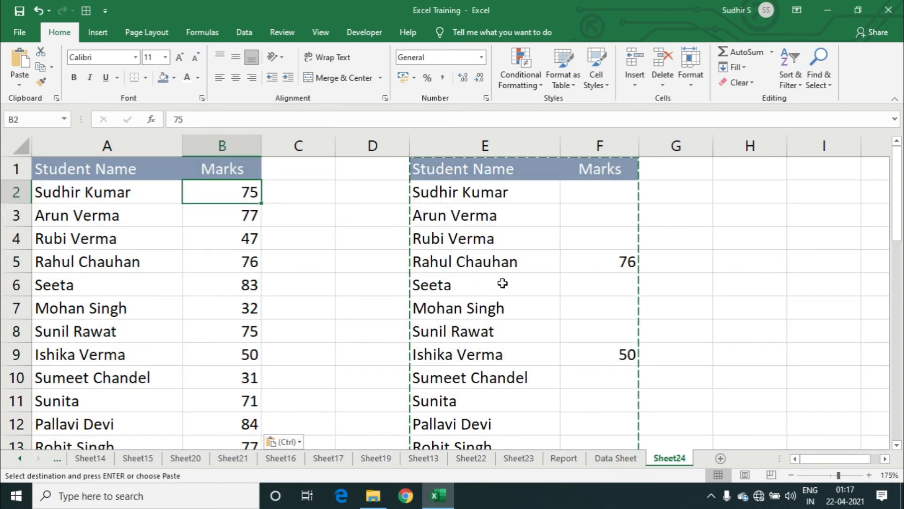
{"action": "key", "text": "Down"}
{"action": "key", "text": "Down"}
{"action": "key", "text": "Down"}
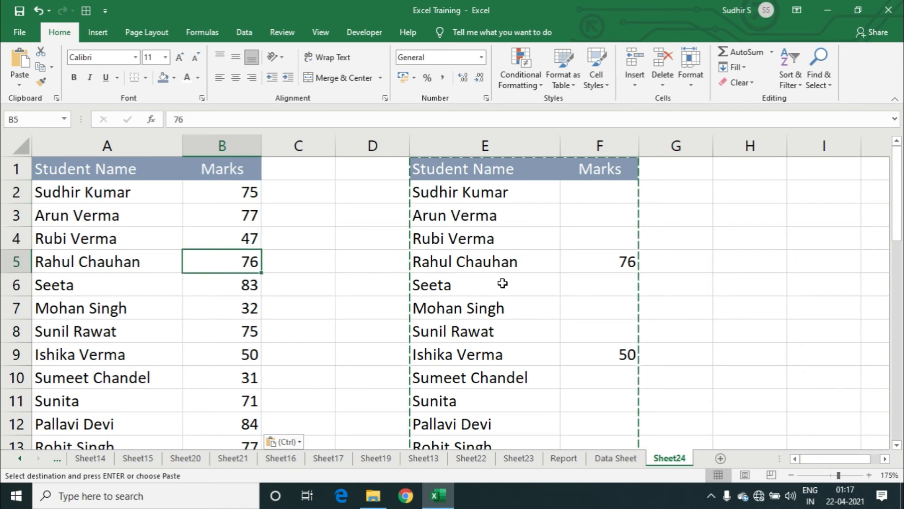
{"action": "key", "text": "Right"}
{"action": "key", "text": "Right"}
{"action": "key", "text": "Right"}
{"action": "key", "text": "Right"}
{"action": "key", "text": "Right"}
{"action": "key", "text": "Left"}
{"action": "key", "text": "Left"}
{"action": "key", "text": "Left"}
{"action": "key", "text": "Left"}
{"action": "key", "text": "Left"}
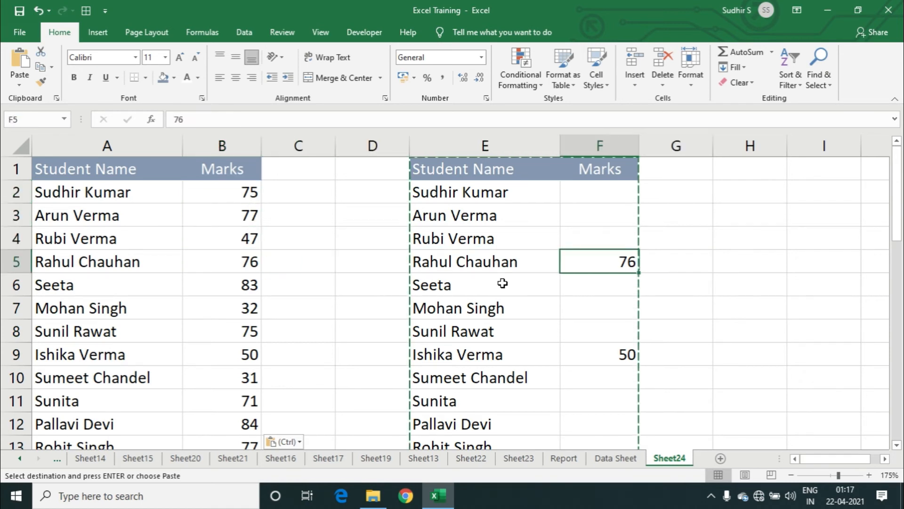
{"action": "key", "text": "Down"}
{"action": "key", "text": "Down"}
{"action": "key", "text": "Down"}
{"action": "key", "text": "Down"}
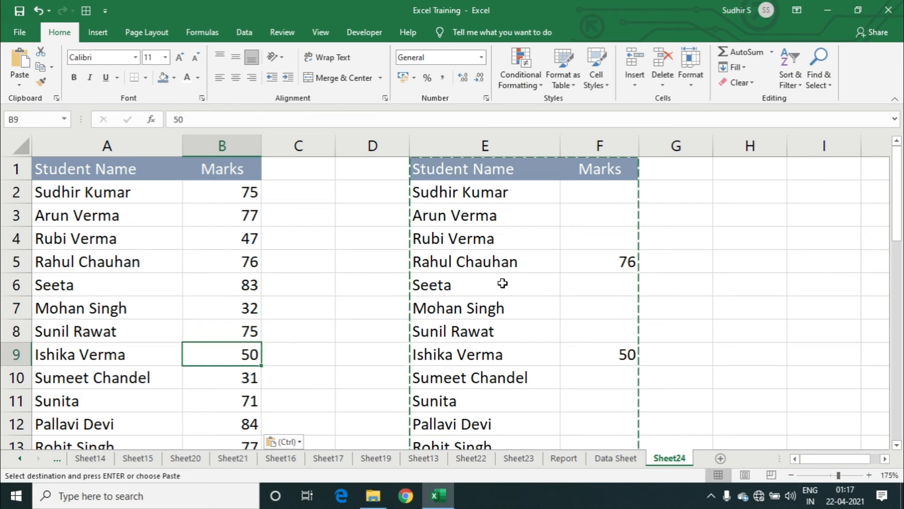
Step: Compare the mark in B14 with the one in F14, and end the copy mode
{"action": "key", "text": "Down"}
{"action": "key", "text": "Down"}
{"action": "key", "text": "Down"}
{"action": "key", "text": "Down"}
{"action": "key", "text": "Down"}
{"action": "key", "text": "Down"}
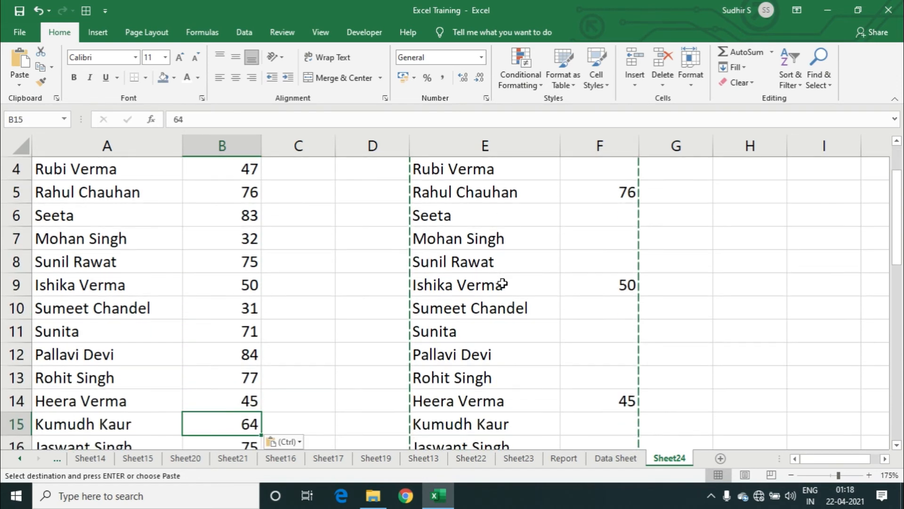
{"action": "key", "text": "Up"}
{"action": "key", "text": "Right"}
{"action": "key", "text": "Right"}
{"action": "key", "text": "Right"}
{"action": "key", "text": "Right"}
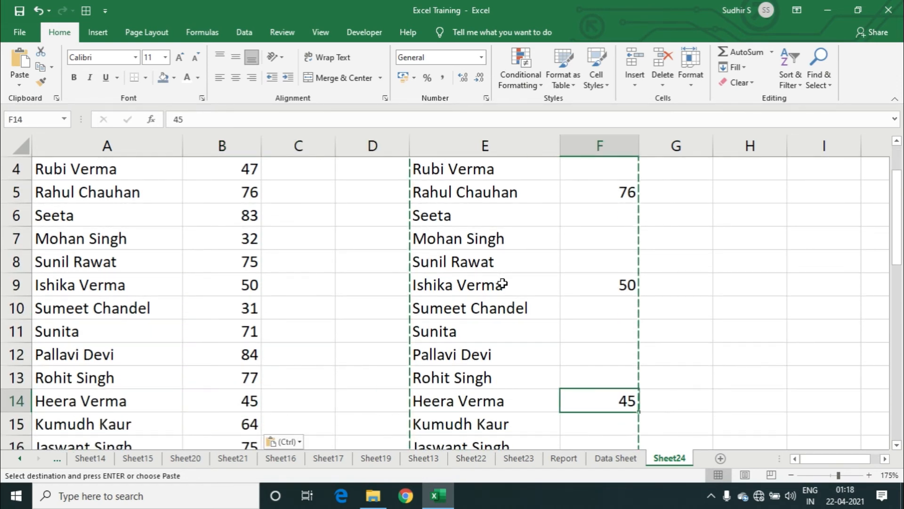
{"action": "key", "text": "Left"}
{"action": "key", "text": "Left"}
{"action": "key", "text": "Left"}
{"action": "key", "text": "Left"}
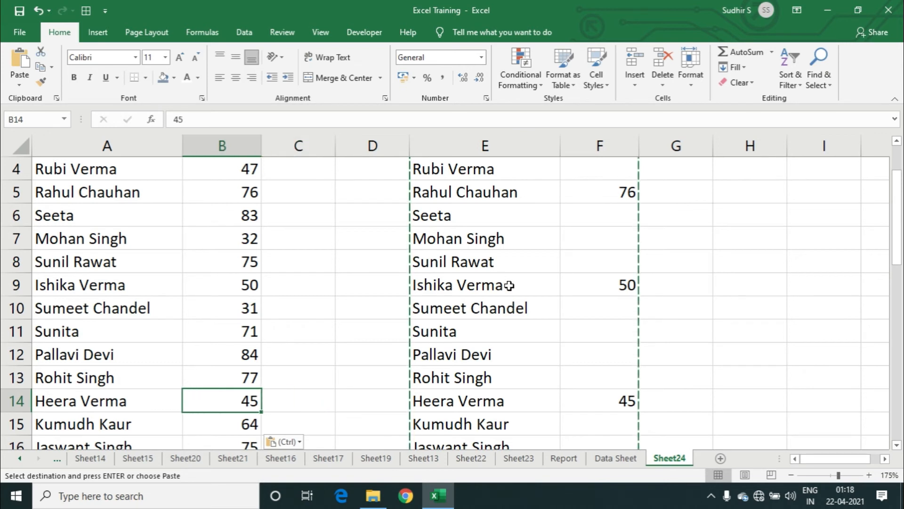
{"action": "key", "text": "Escape"}
Step: Check the blank cells F2:F4 against B2:B4, and compare the remaining marks in both lists down to row 37
{"action": "scroll", "coordinate": [589, 252], "scroll_direction": "up", "scroll_amount": 1}
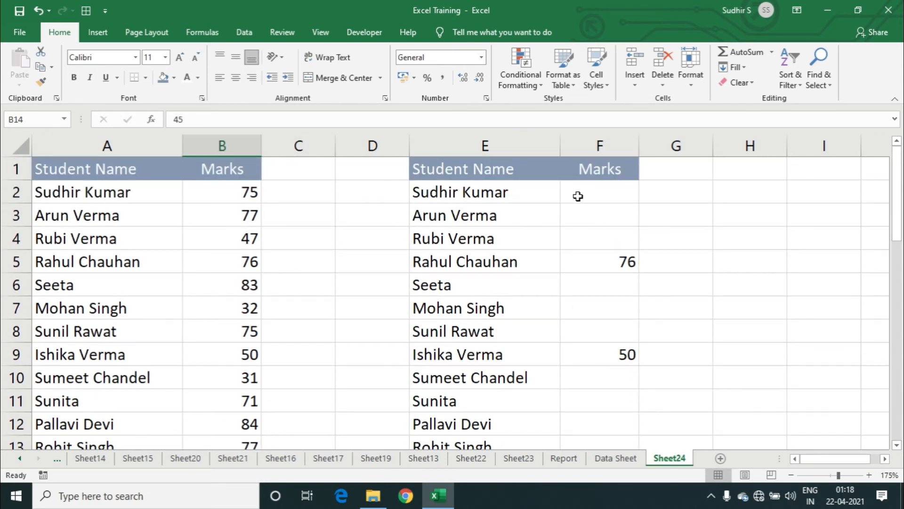
{"action": "left_click_drag", "start_coordinate": [578, 196], "coordinate": [585, 237]}
{"action": "left_click_drag", "start_coordinate": [236, 185], "coordinate": [238, 232]}
{"action": "left_click", "coordinate": [627, 264]}
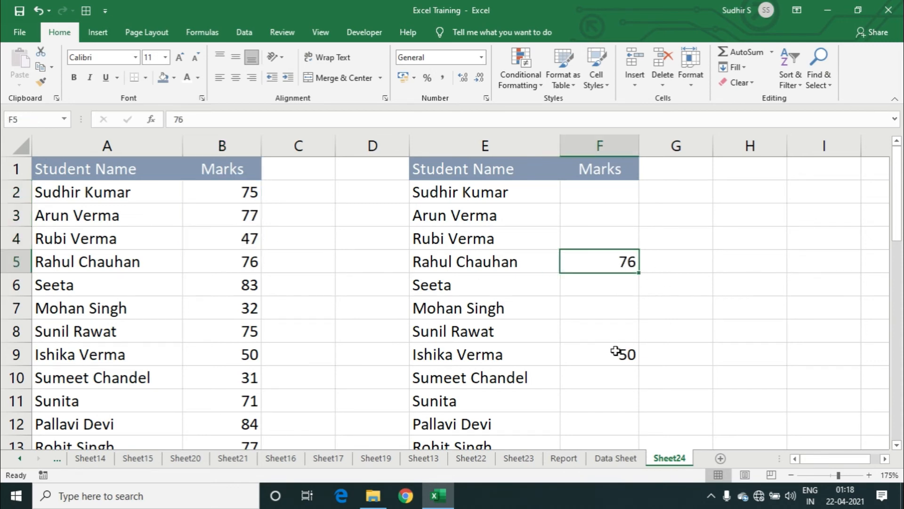
{"action": "left_click", "coordinate": [616, 353]}
{"action": "left_click", "coordinate": [242, 349]}
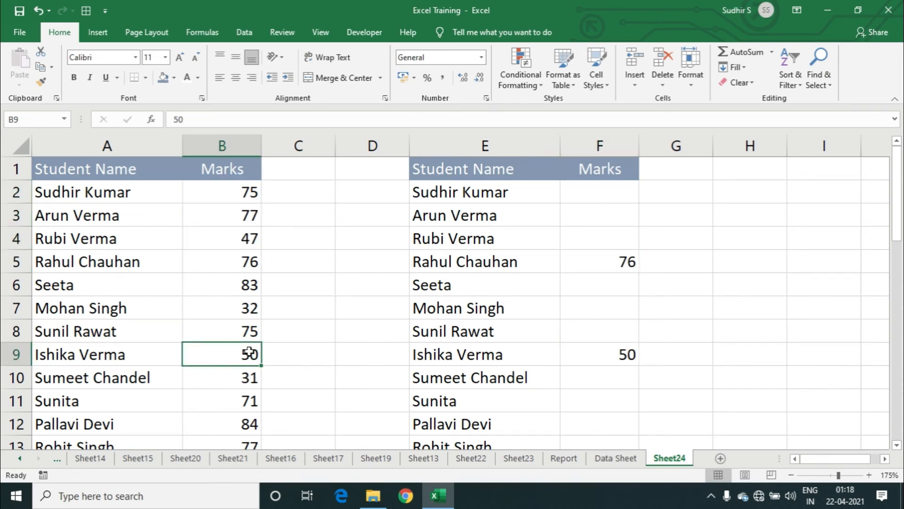
{"action": "scroll", "coordinate": [250, 351], "scroll_direction": "down", "scroll_amount": 11}
{"action": "scroll", "coordinate": [253, 354], "scroll_direction": "up", "scroll_amount": 11}
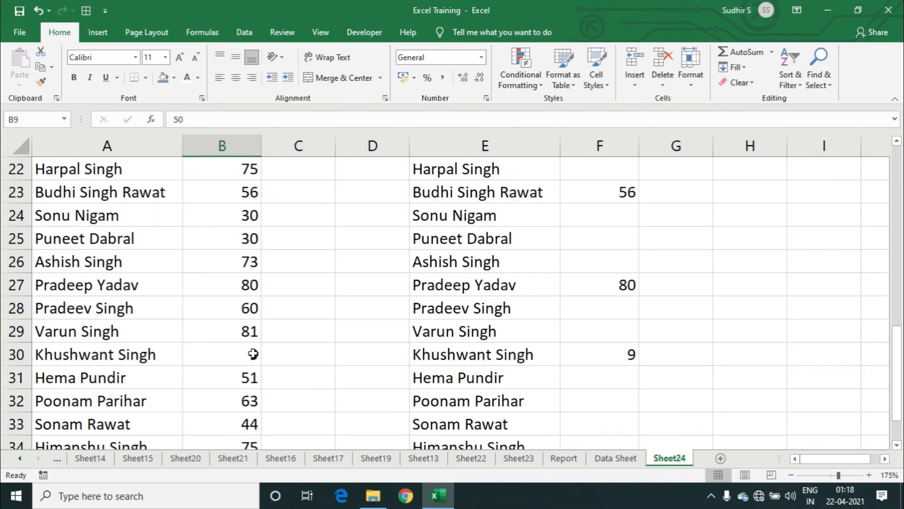
{"action": "left_click", "coordinate": [554, 249]}
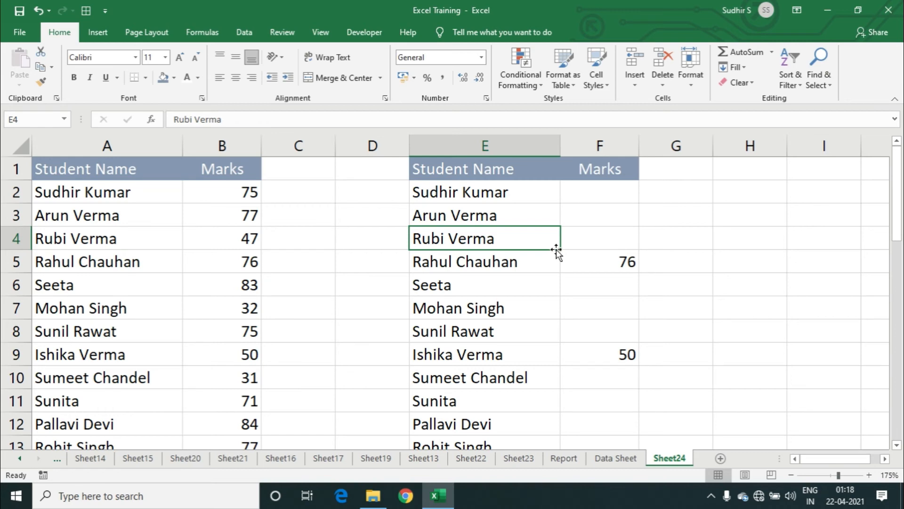
{"action": "scroll", "coordinate": [398, 249], "scroll_direction": "down", "scroll_amount": 10}
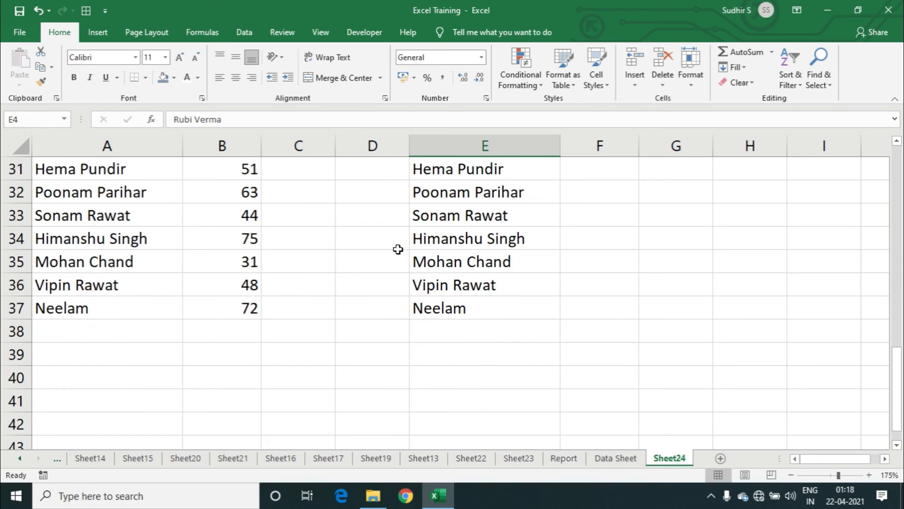
{"action": "scroll", "coordinate": [398, 249], "scroll_direction": "down", "scroll_amount": 1}
Step: Look through the Sheet23, Report and Data Sheet worksheets
{"action": "left_click", "coordinate": [528, 463]}
{"action": "left_click", "coordinate": [565, 459]}
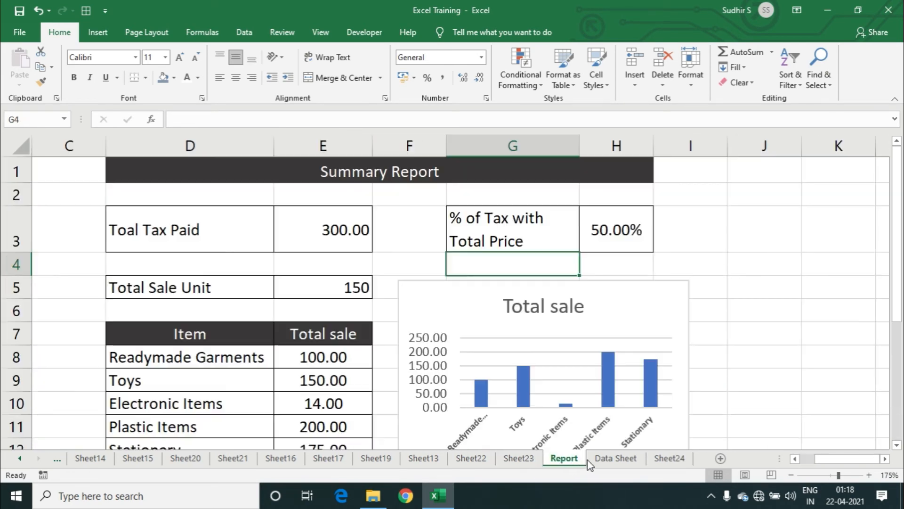
{"action": "left_click", "coordinate": [603, 459]}
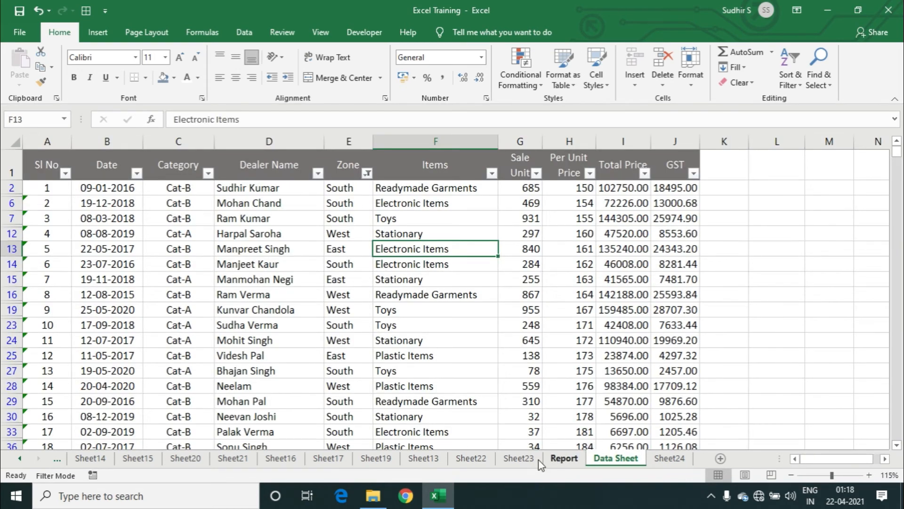
Step: On Sheet22, total the 2020 table's Total Amount column in D9 with =SUM(D5:D8)
{"action": "left_click", "coordinate": [516, 459]}
{"action": "left_click", "coordinate": [472, 457]}
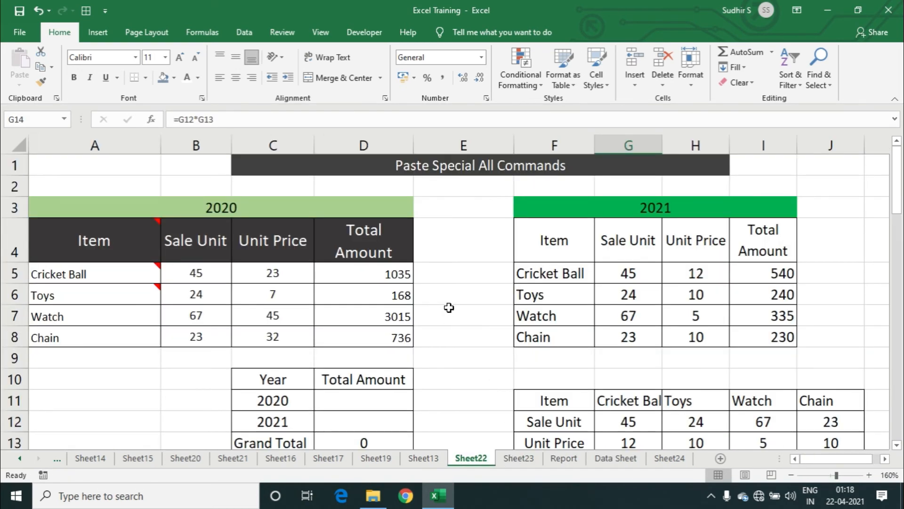
{"action": "scroll", "coordinate": [480, 271], "scroll_direction": "down", "scroll_amount": 1}
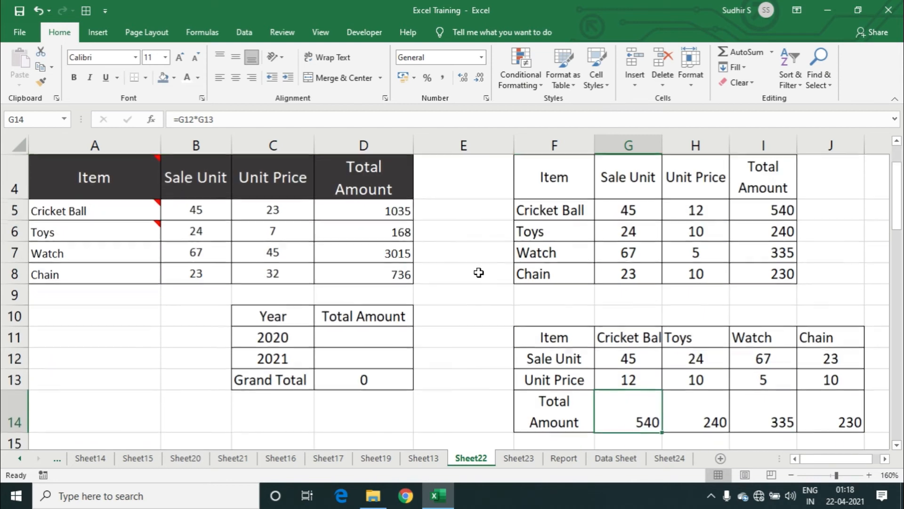
{"action": "scroll", "coordinate": [446, 284], "scroll_direction": "down", "scroll_amount": 1}
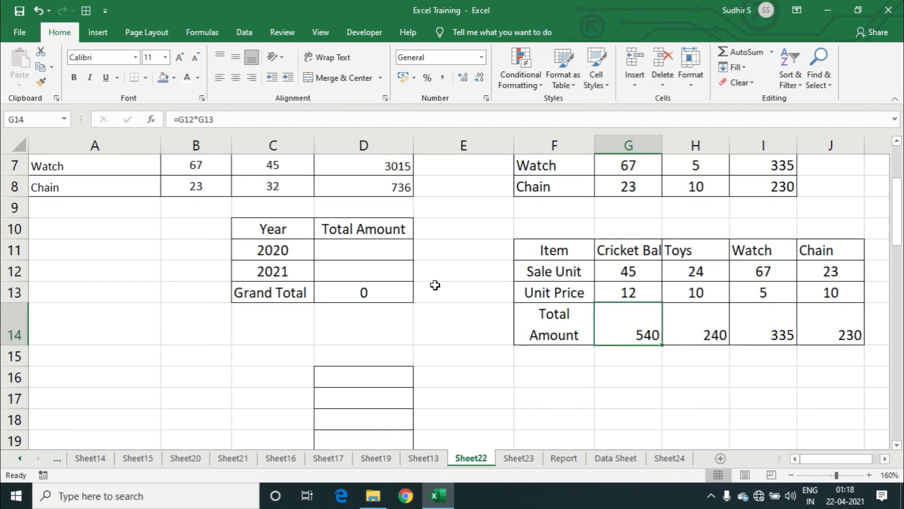
{"action": "scroll", "coordinate": [435, 286], "scroll_direction": "up", "scroll_amount": 1}
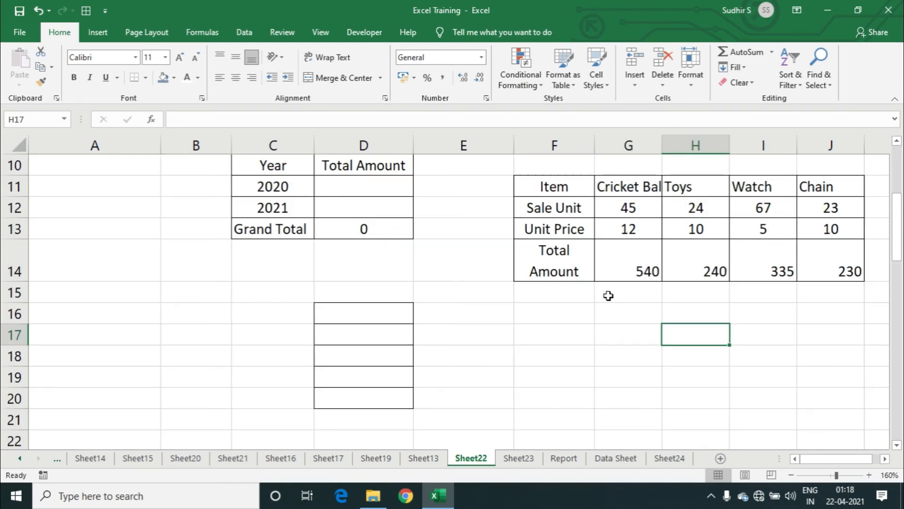
{"action": "scroll", "coordinate": [592, 265], "scroll_direction": "up", "scroll_amount": 3}
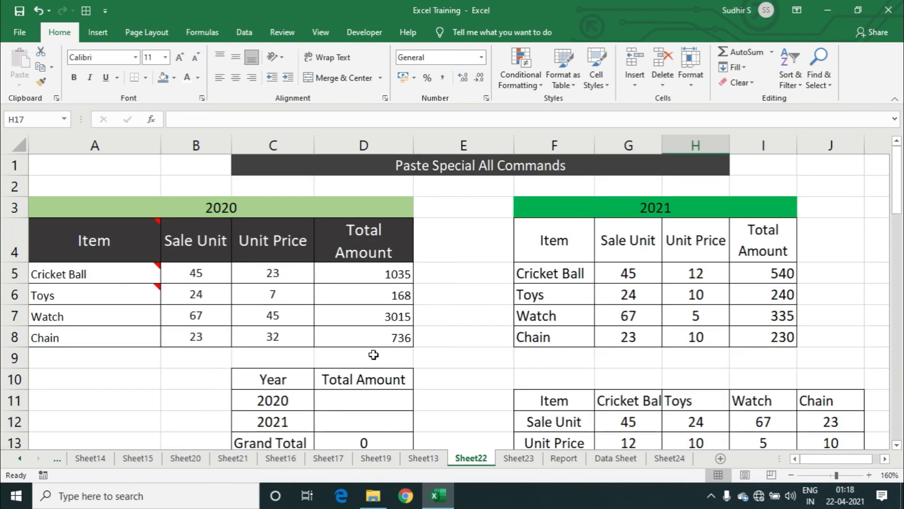
{"action": "left_click", "coordinate": [374, 355]}
{"action": "key", "text": "alt+equal"}
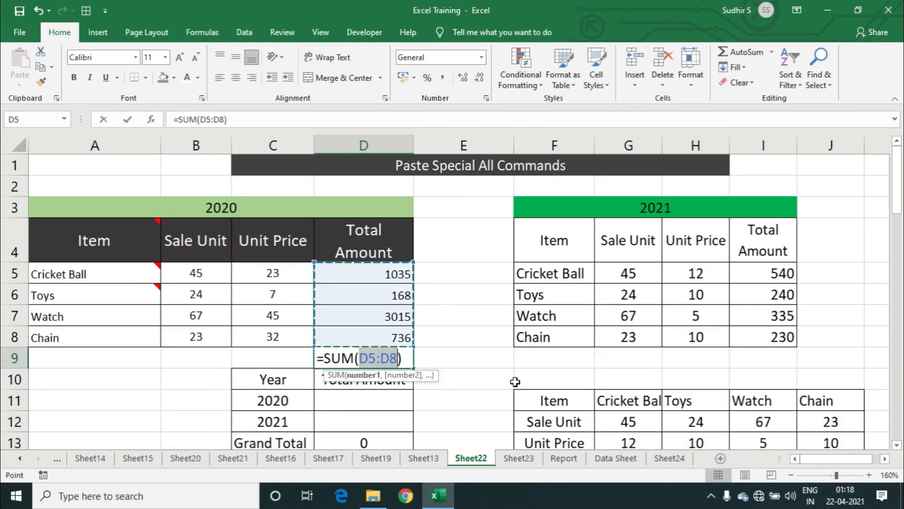
{"action": "key", "text": "Return"}
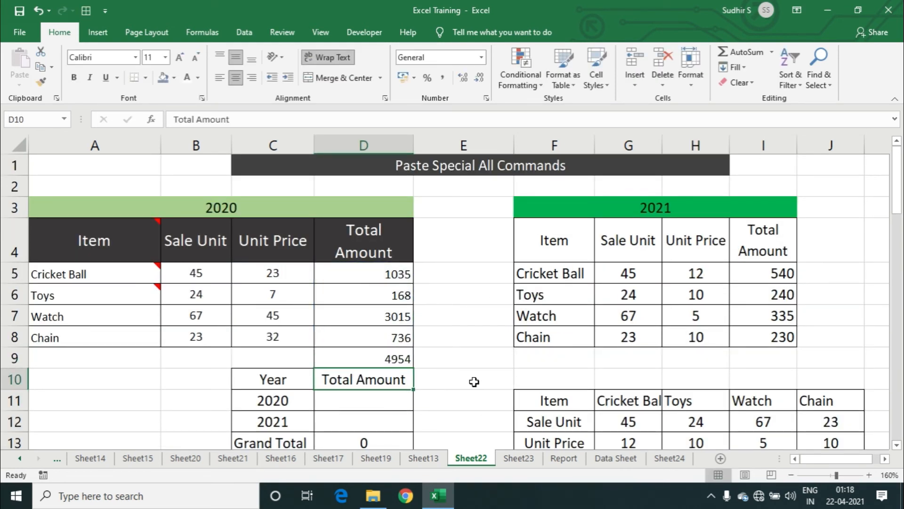
Step: Copy the total in D9, paste it into F17 with Paste Special's Paste Link, and end the copy mode
{"action": "left_click", "coordinate": [382, 361]}
{"action": "scroll", "coordinate": [474, 373], "scroll_direction": "down", "scroll_amount": 2}
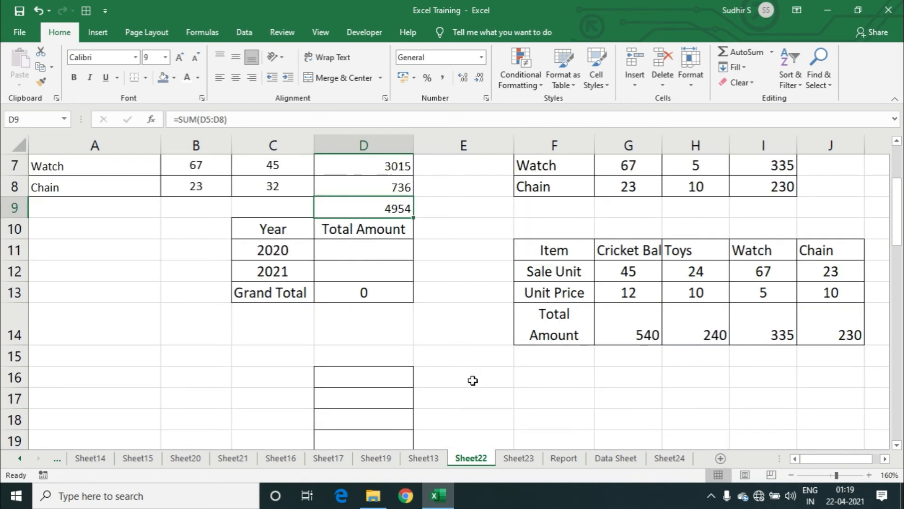
{"action": "left_click", "coordinate": [546, 388]}
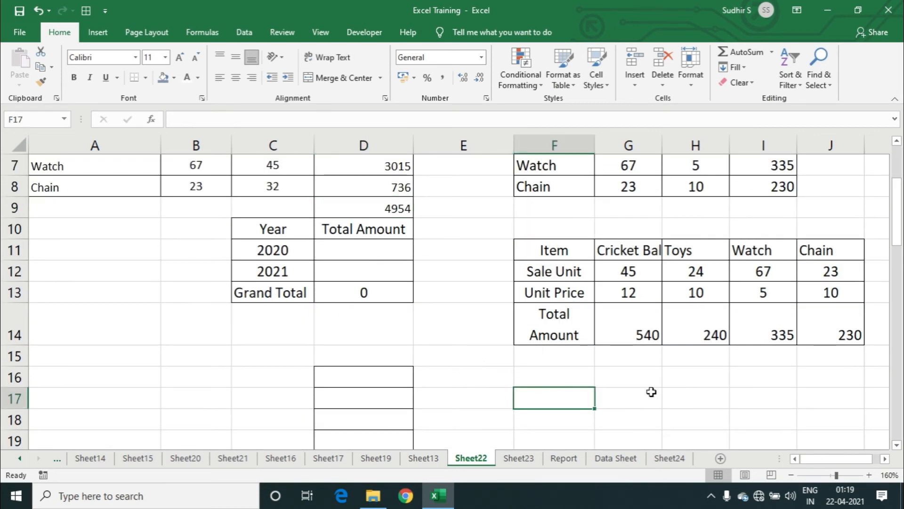
{"action": "scroll", "coordinate": [531, 330], "scroll_direction": "up", "scroll_amount": 1}
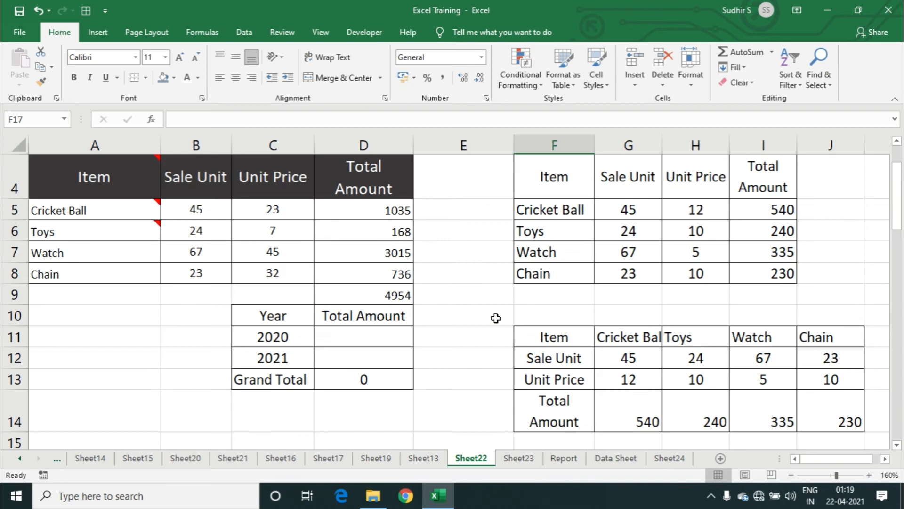
{"action": "left_click", "coordinate": [400, 293]}
{"action": "key", "text": "ctrl+c"}
{"action": "scroll", "coordinate": [491, 326], "scroll_direction": "down", "scroll_amount": 2}
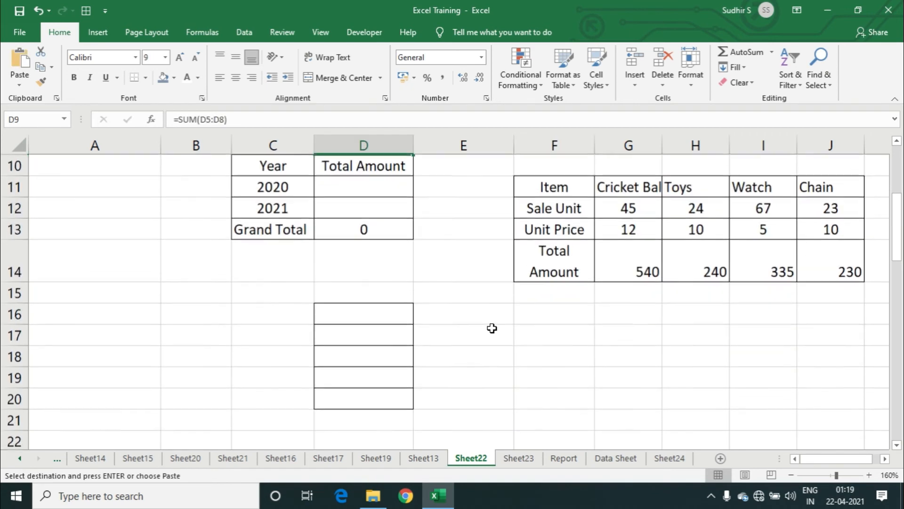
{"action": "left_click", "coordinate": [574, 336]}
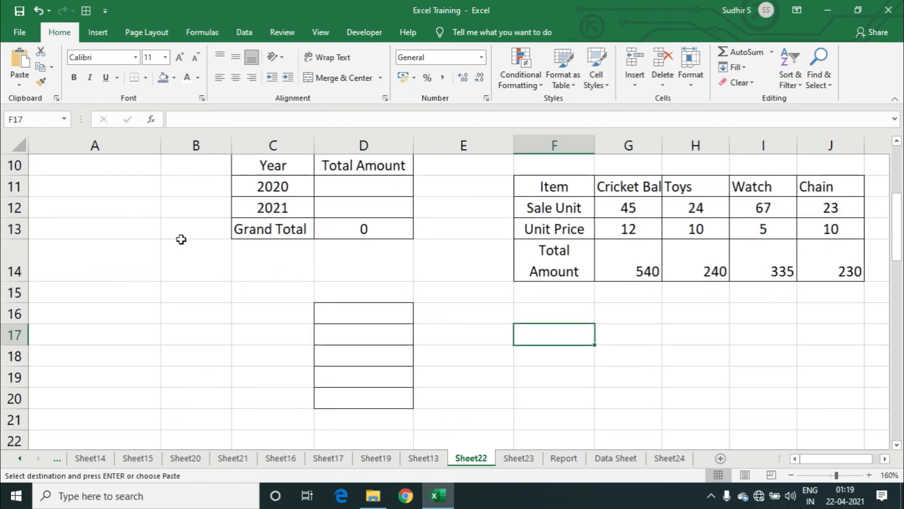
{"action": "left_click", "coordinate": [20, 86]}
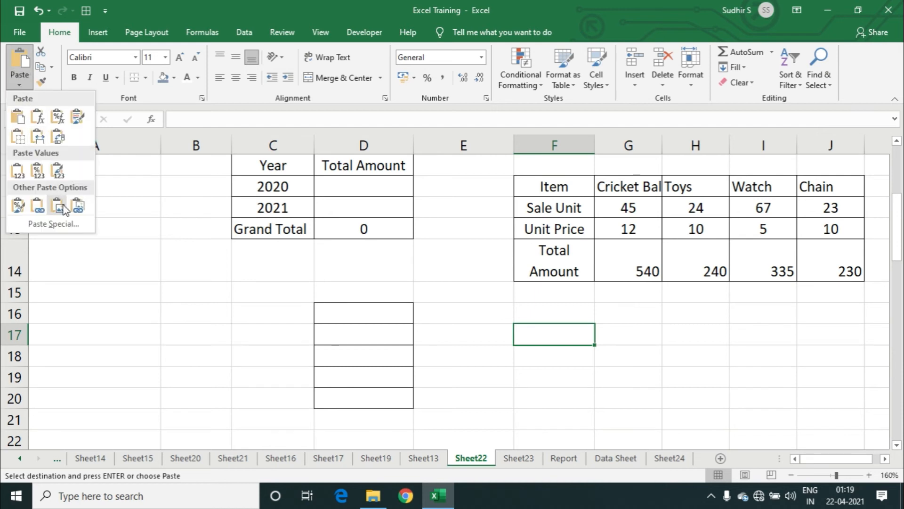
{"action": "left_click", "coordinate": [54, 224]}
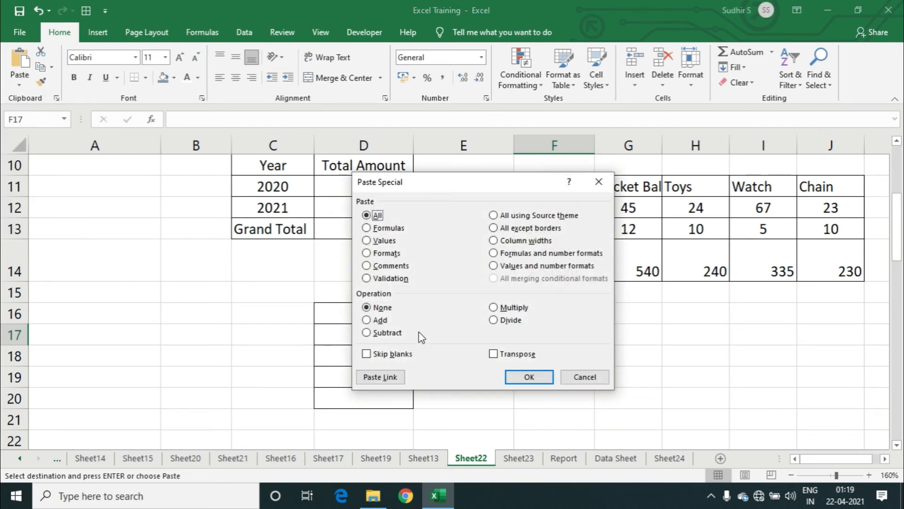
{"action": "left_click", "coordinate": [375, 377]}
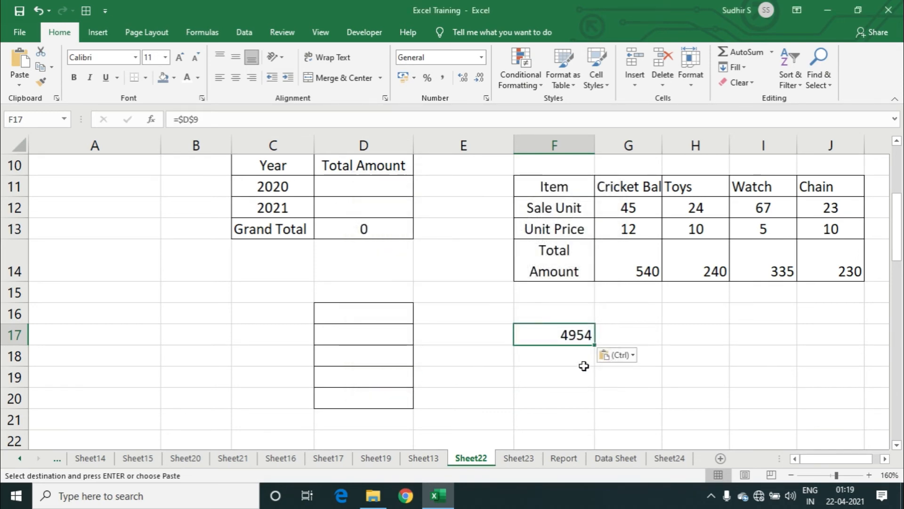
{"action": "key", "text": "Escape"}
Step: Set the 2020 total amounts for Cricket Ball to 100 and Toys to 150, and check D9 and the linked cell F17
{"action": "scroll", "coordinate": [449, 299], "scroll_direction": "up", "scroll_amount": 3}
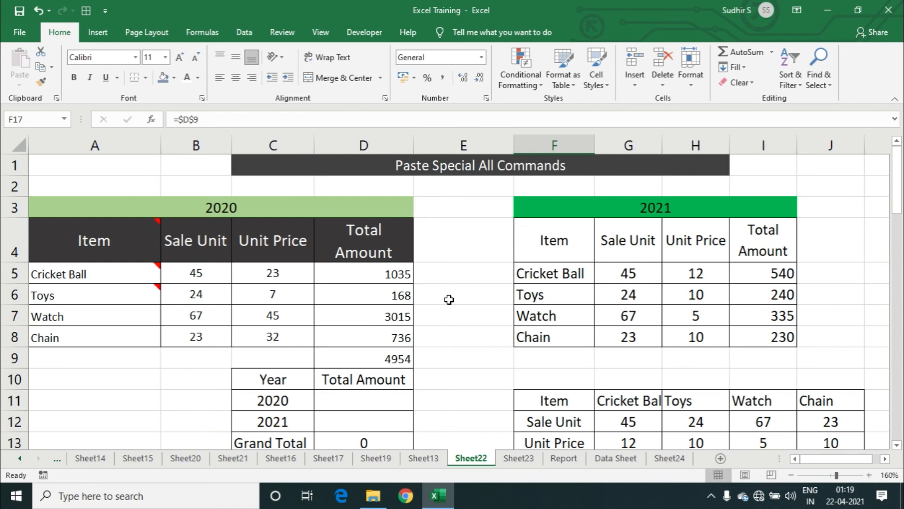
{"action": "left_click", "coordinate": [406, 281]}
{"action": "type", "text": "100"}
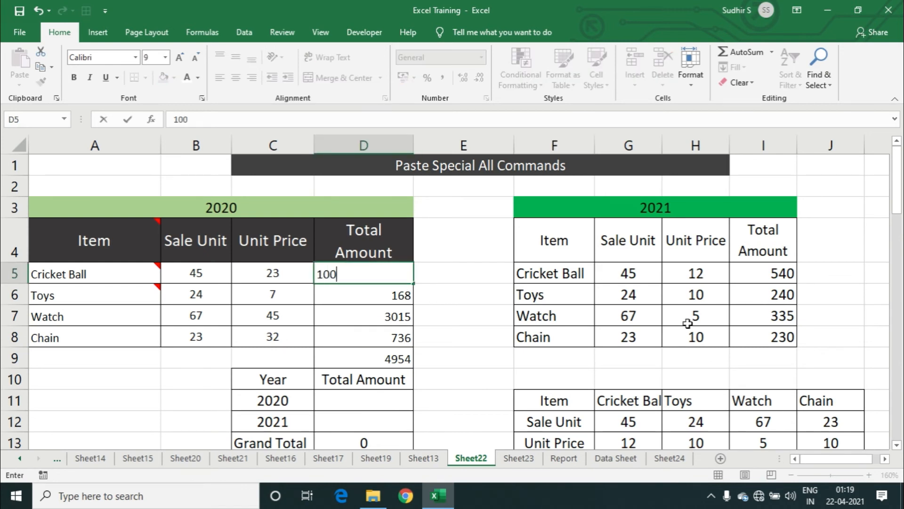
{"action": "key", "text": "Return"}
{"action": "type", "text": "150"}
{"action": "key", "text": "Return"}
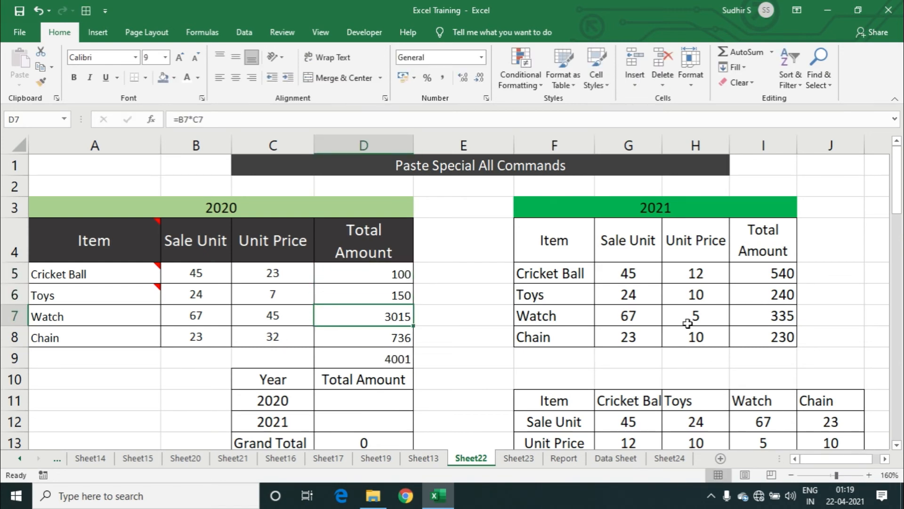
{"action": "left_click", "coordinate": [376, 359]}
{"action": "scroll", "coordinate": [424, 362], "scroll_direction": "down", "scroll_amount": 3}
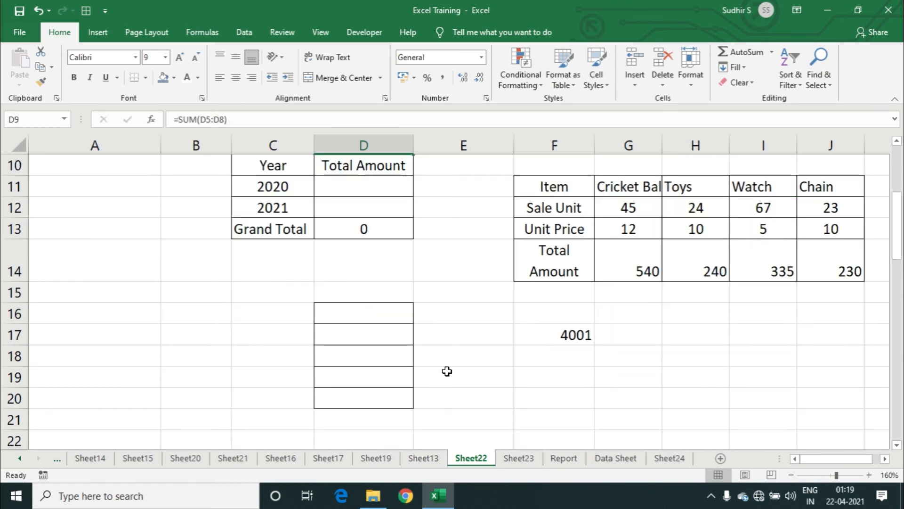
{"action": "left_click", "coordinate": [572, 335]}
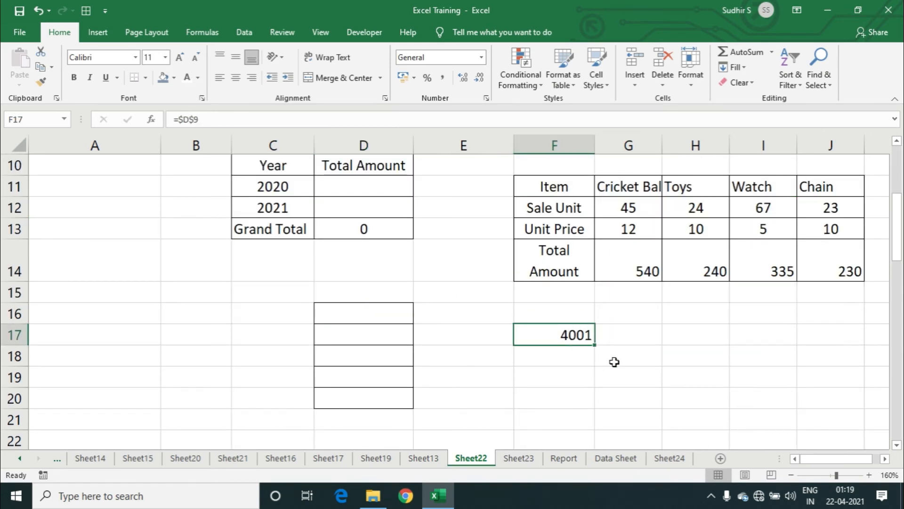
Step: Set the 2020 total amount for Watch in D7 to 56 and check the linked cell F17
{"action": "scroll", "coordinate": [614, 362], "scroll_direction": "up", "scroll_amount": 3}
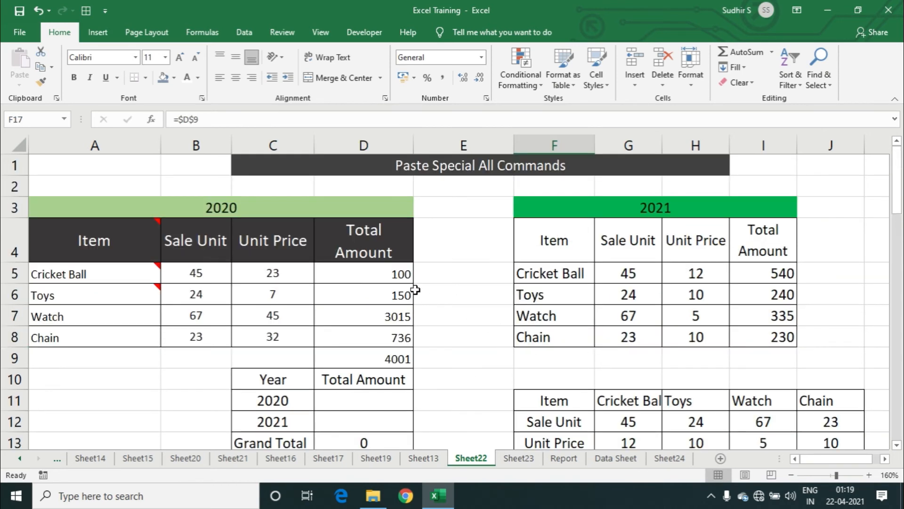
{"action": "left_click", "coordinate": [396, 317]}
{"action": "key", "text": "F2"}
{"action": "key", "text": "Return"}
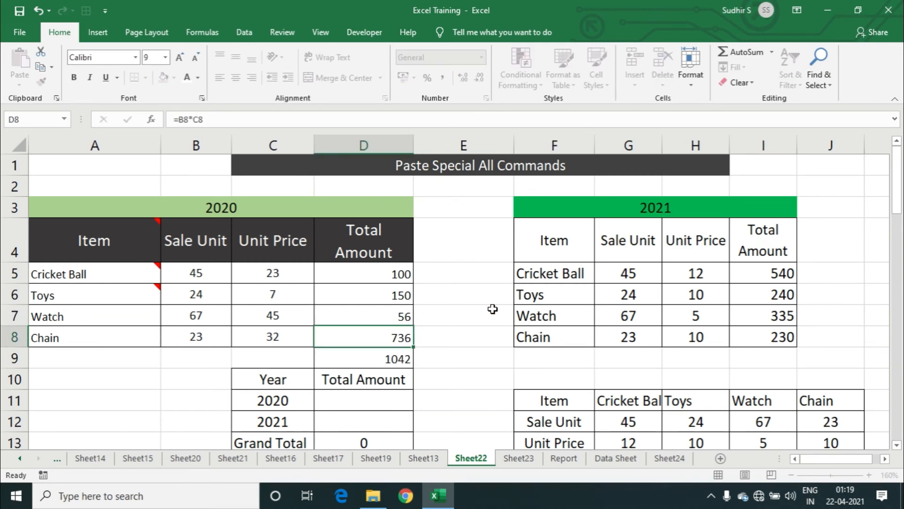
{"action": "scroll", "coordinate": [493, 309], "scroll_direction": "down", "scroll_amount": 3}
{"action": "left_click", "coordinate": [557, 335]}
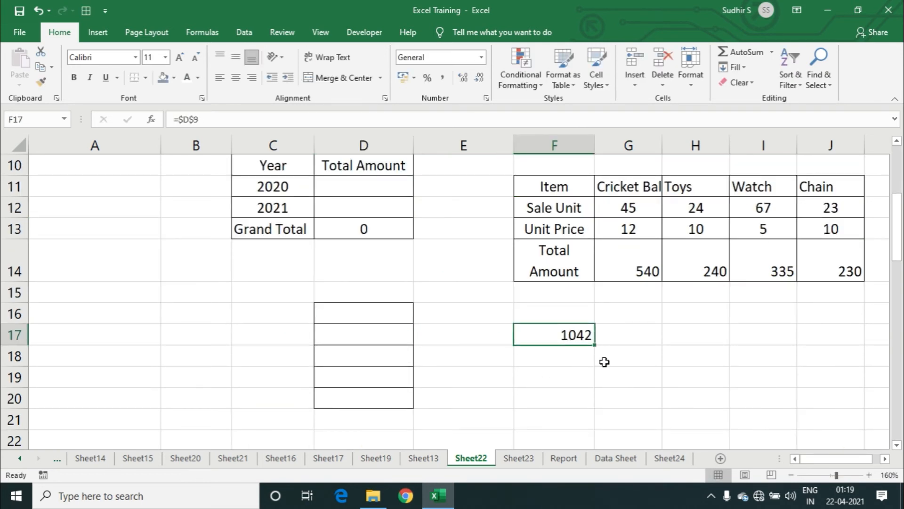
{"action": "left_click", "coordinate": [583, 359]}
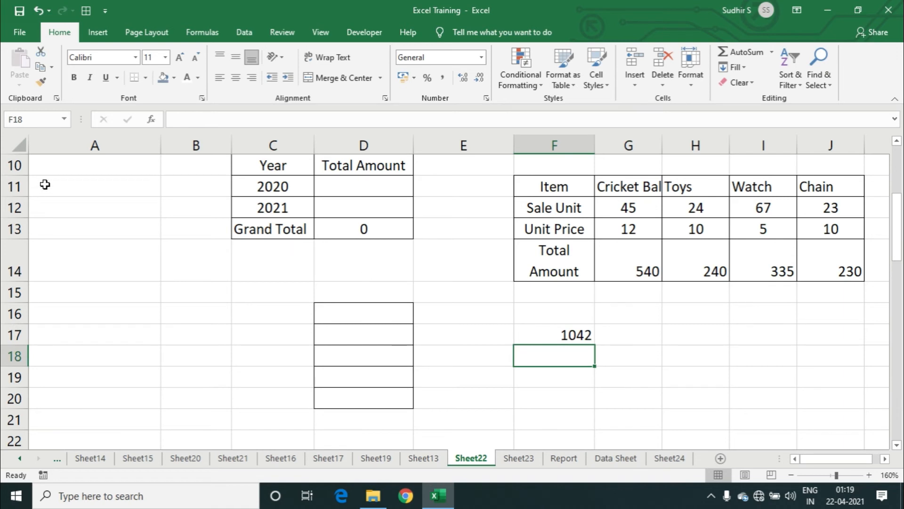
{"action": "left_click", "coordinate": [630, 338]}
{"action": "left_click", "coordinate": [585, 371]}
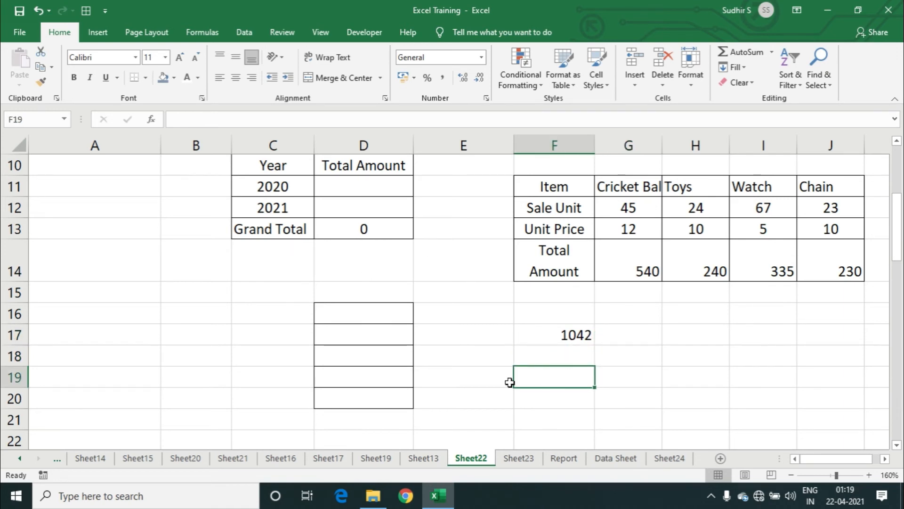
Step: Enter the formula =D9 in B17 to reference the 2020 total directly
{"action": "left_click", "coordinate": [193, 337]}
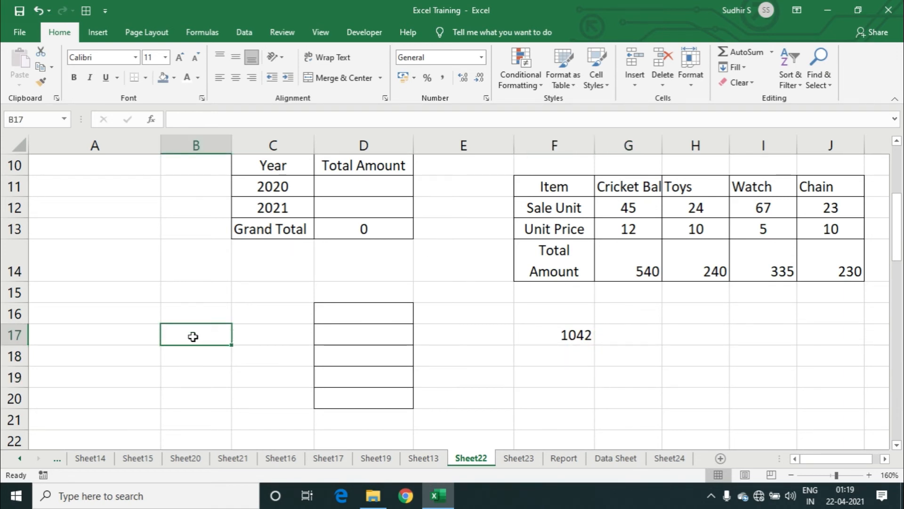
{"action": "type", "text": "="}
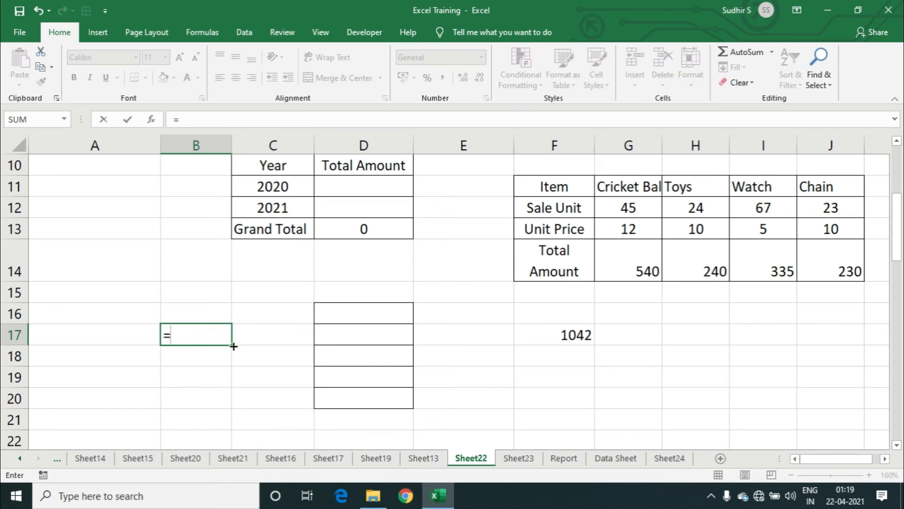
{"action": "scroll", "coordinate": [238, 346], "scroll_direction": "up", "scroll_amount": 3}
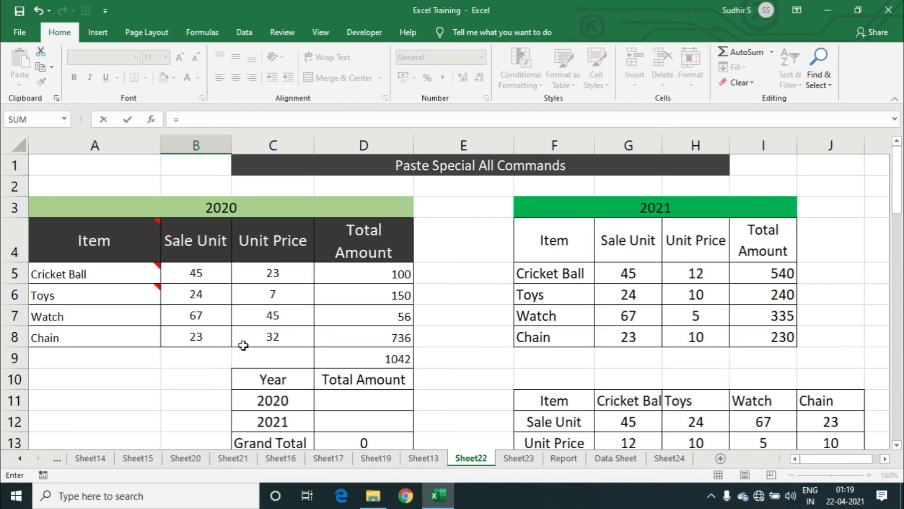
{"action": "left_click", "coordinate": [383, 358]}
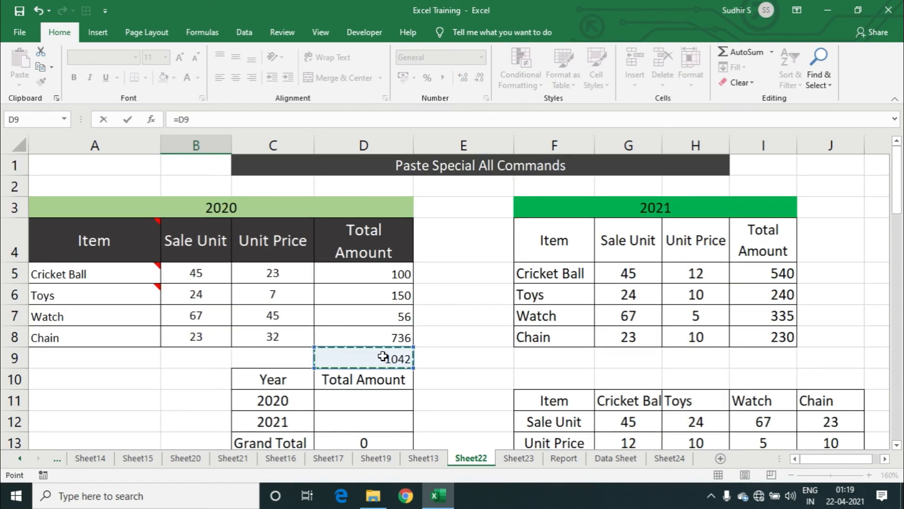
{"action": "key", "text": "Return"}
{"action": "scroll", "coordinate": [383, 351], "scroll_direction": "down", "scroll_amount": 1}
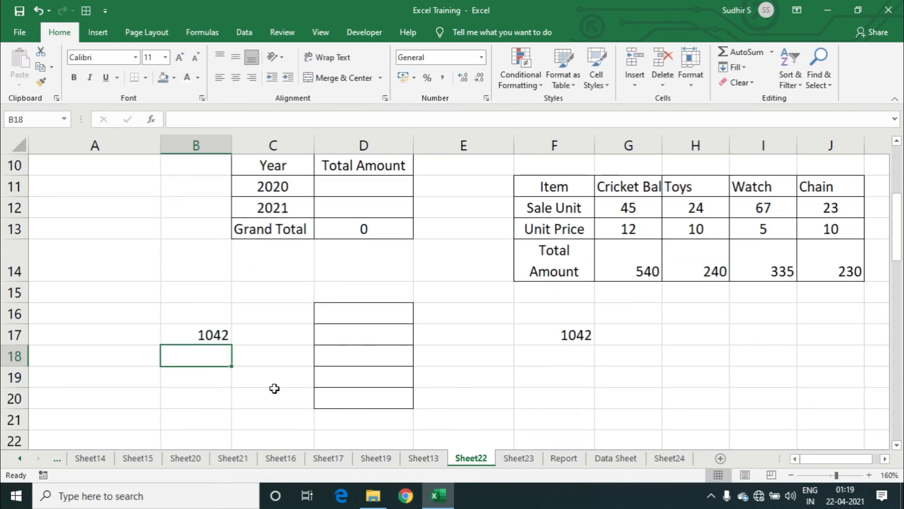
{"action": "key", "text": "Down"}
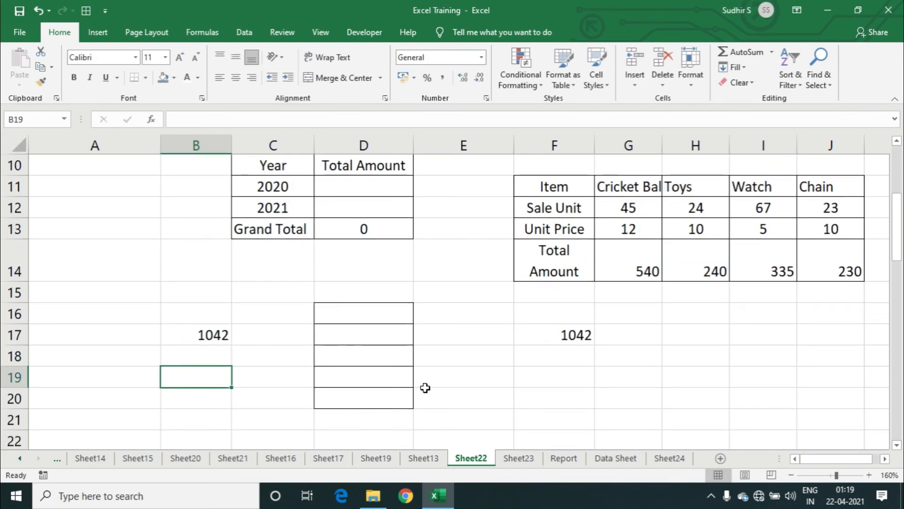
Step: Enter the same direct reference, =D9, in cell E20
{"action": "scroll", "coordinate": [482, 355], "scroll_direction": "down", "scroll_amount": 2}
{"action": "left_click", "coordinate": [460, 246]}
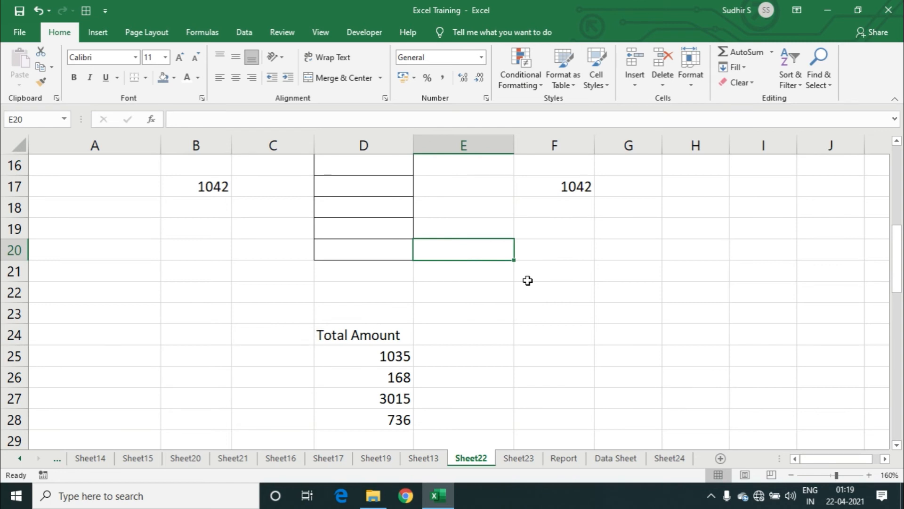
{"action": "type", "text": "="}
{"action": "scroll", "coordinate": [524, 281], "scroll_direction": "up", "scroll_amount": 5}
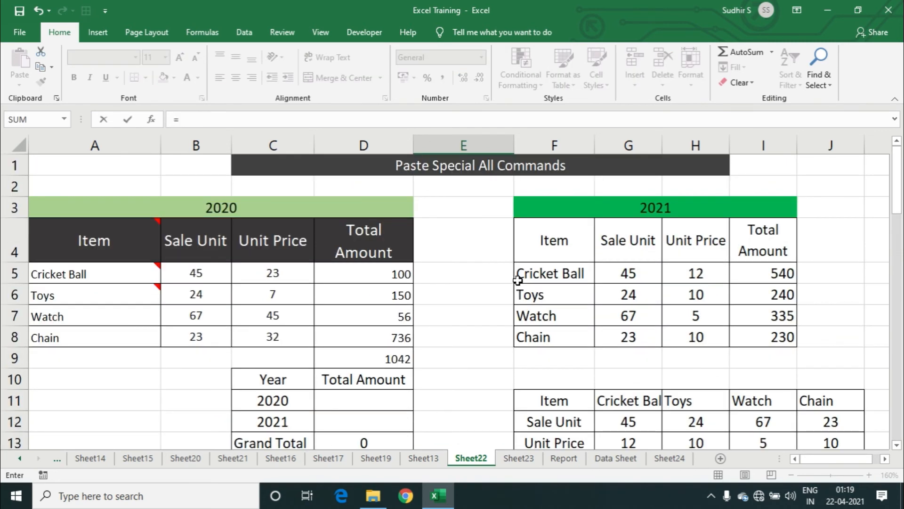
{"action": "left_click", "coordinate": [382, 356]}
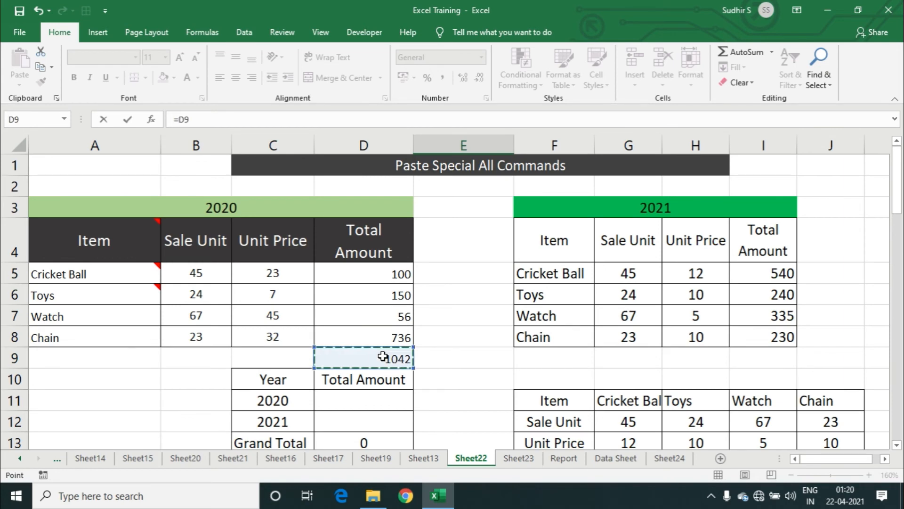
{"action": "key", "text": "Return"}
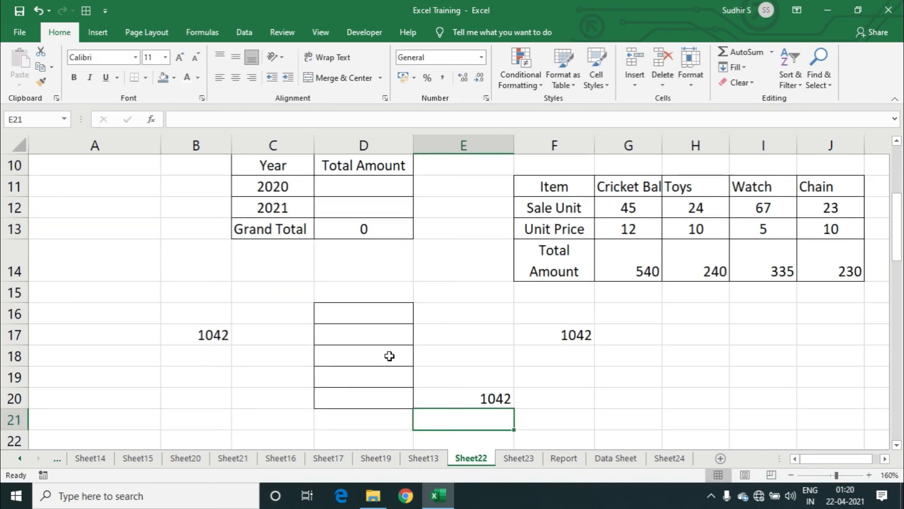
Step: Set the 2020 total amounts for Toys in D6 to 200 and for Chain in D8 to 1500
{"action": "scroll", "coordinate": [393, 357], "scroll_direction": "down", "scroll_amount": 1}
{"action": "scroll", "coordinate": [488, 338], "scroll_direction": "up", "scroll_amount": 4}
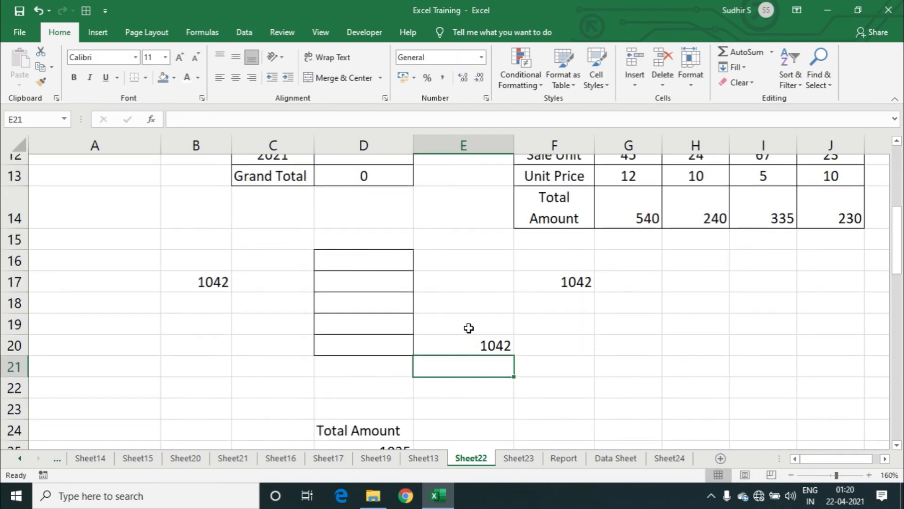
{"action": "left_click", "coordinate": [396, 325]}
{"action": "left_click", "coordinate": [398, 292]}
{"action": "type", "text": "200"}
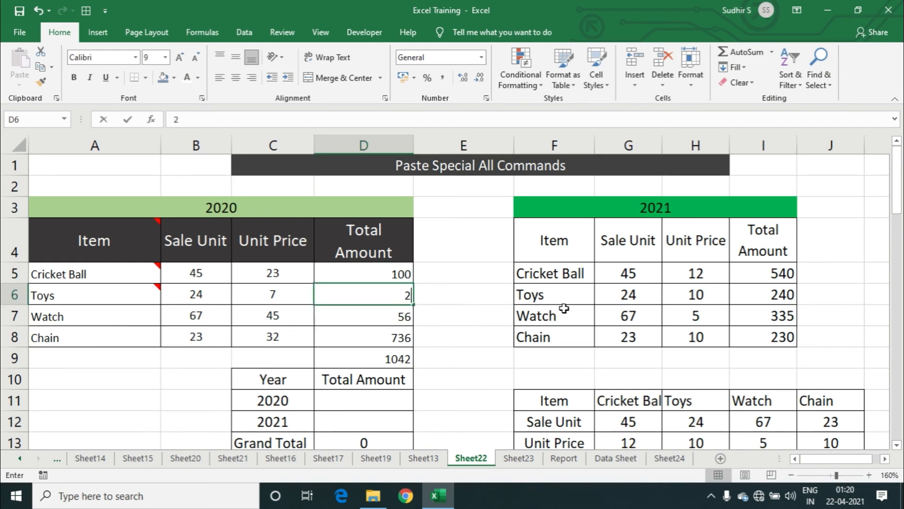
{"action": "key", "text": "Return"}
{"action": "key", "text": "Down"}
{"action": "key", "text": "Down"}
{"action": "key", "text": "Up"}
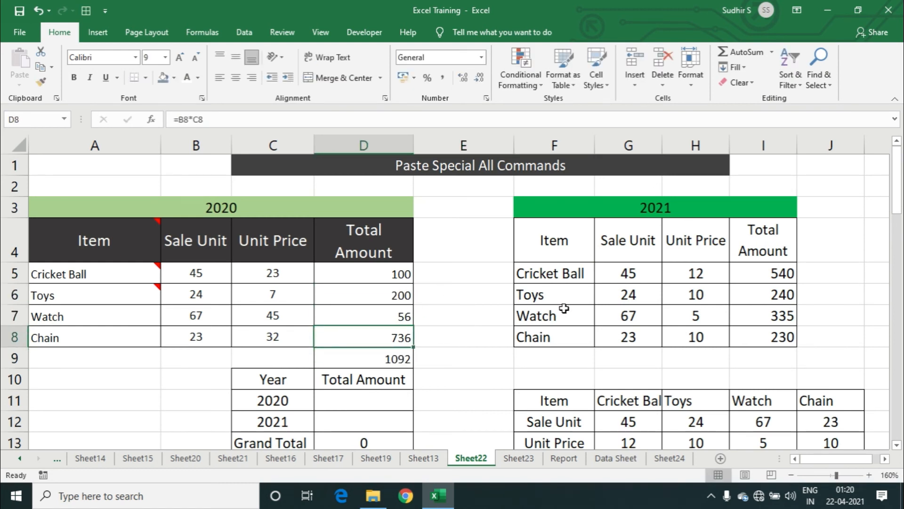
{"action": "type", "text": "1500"}
{"action": "key", "text": "Return"}
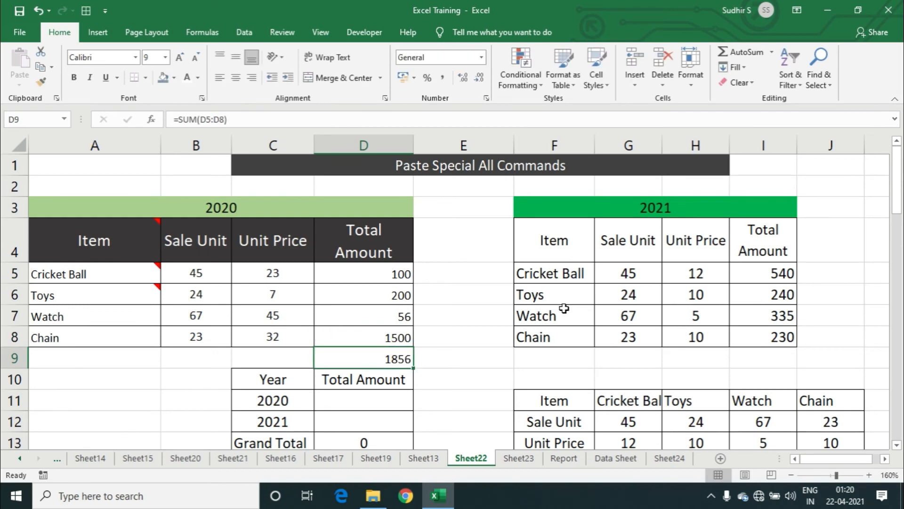
Step: Check the values and formulas of the cells linked to D9: B17, E20 and F17
{"action": "scroll", "coordinate": [385, 353], "scroll_direction": "down", "scroll_amount": 4}
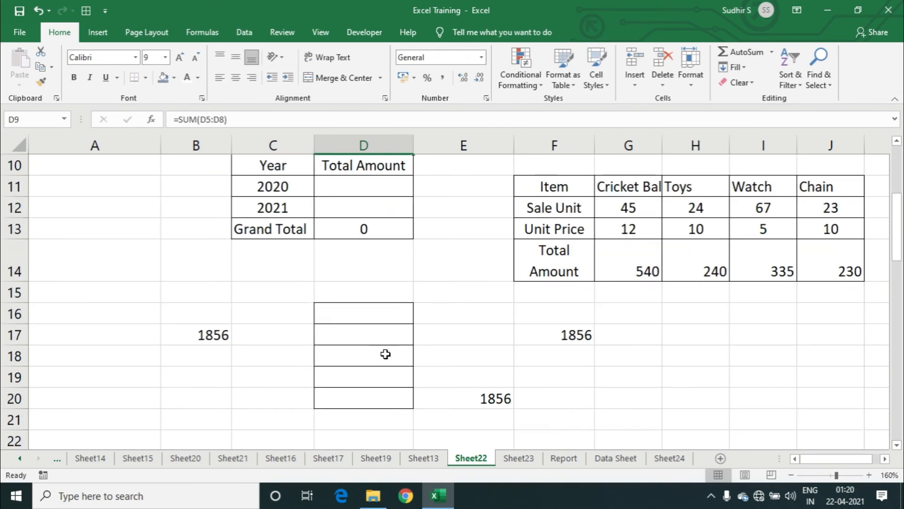
{"action": "left_click", "coordinate": [212, 275]}
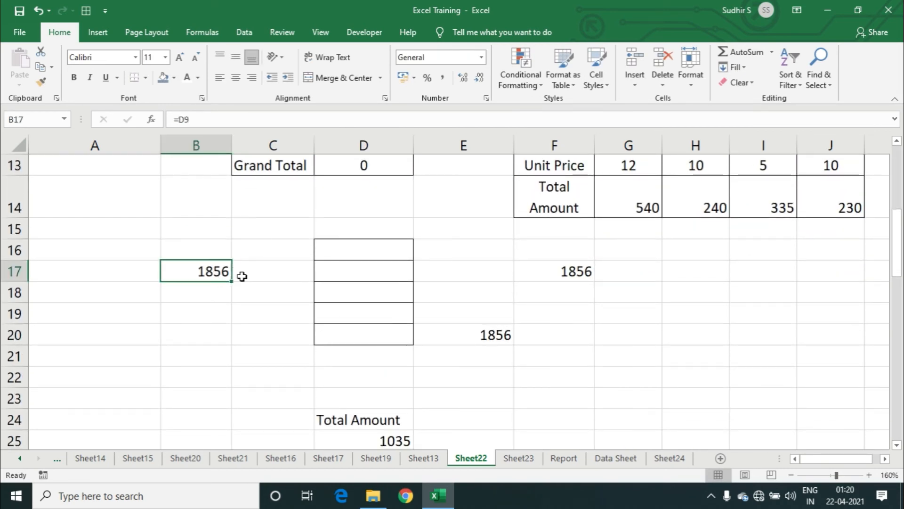
{"action": "left_click", "coordinate": [489, 336]}
{"action": "left_click", "coordinate": [564, 272]}
{"action": "left_click", "coordinate": [571, 332]}
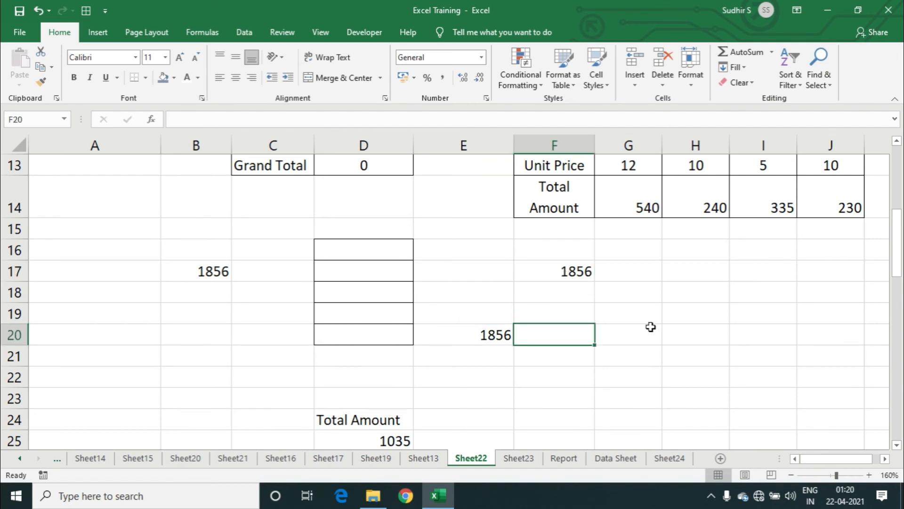
{"action": "left_click", "coordinate": [649, 328]}
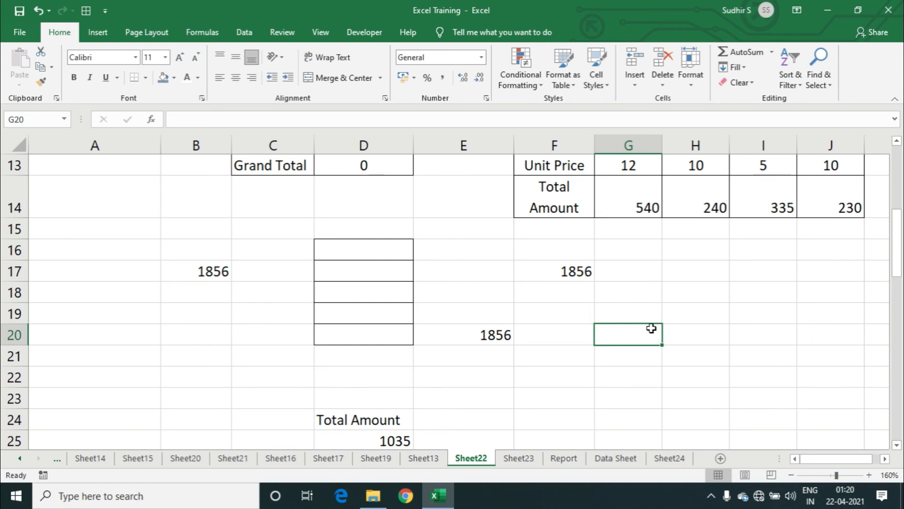
Step: Copy F17 and review the Paste Special dialog and the Linked Picture paste option without pasting anything
{"action": "left_click", "coordinate": [580, 273]}
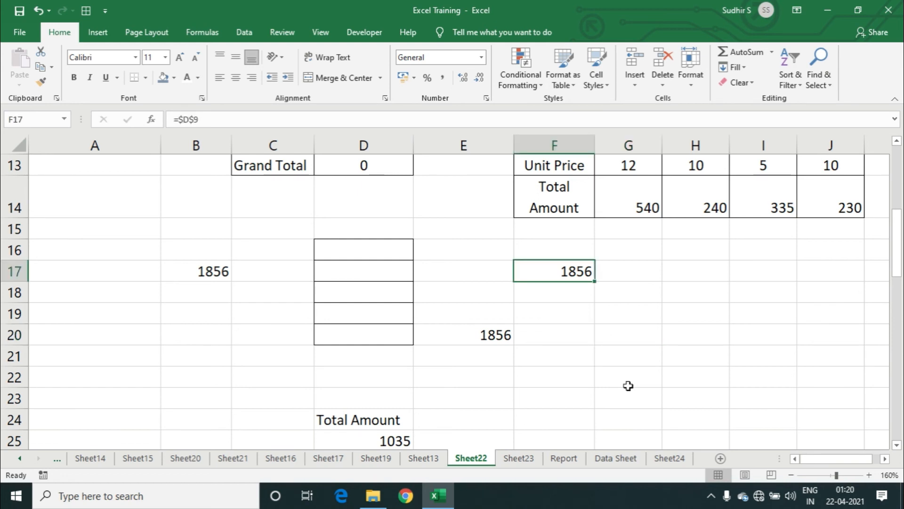
{"action": "key", "text": "ctrl+c"}
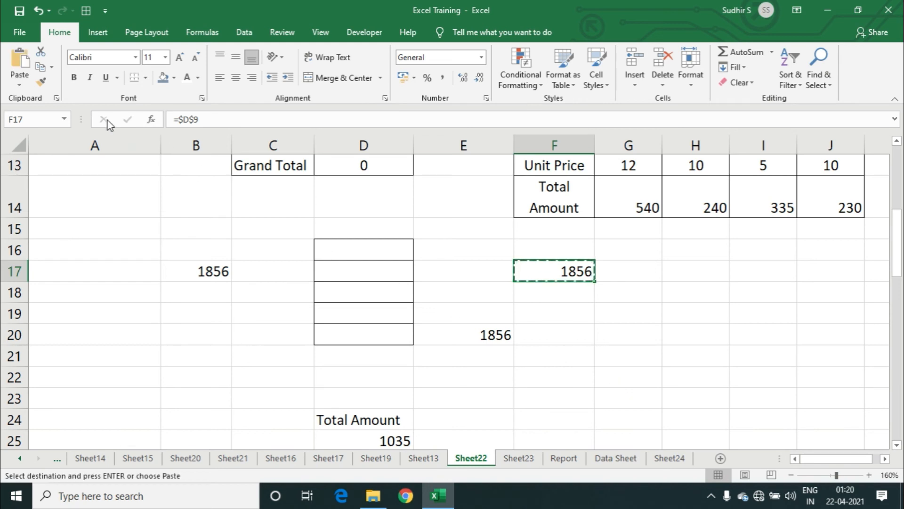
{"action": "left_click", "coordinate": [17, 80]}
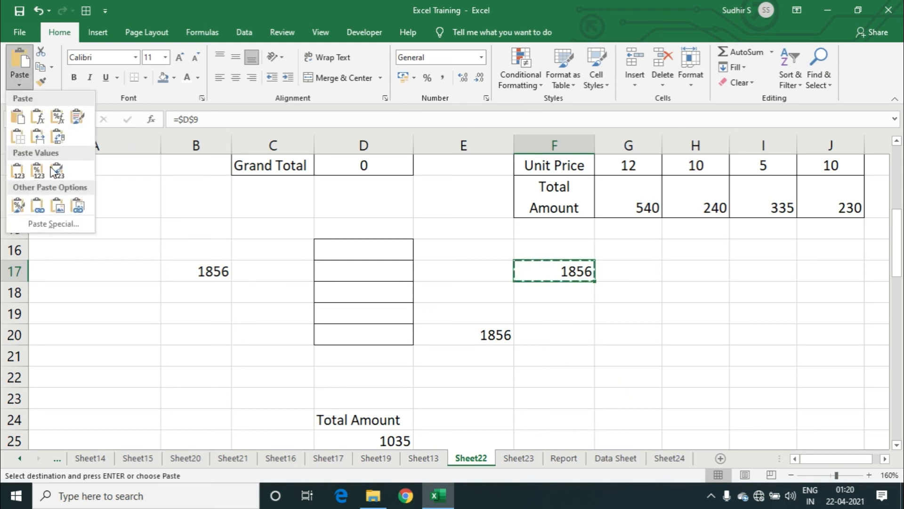
{"action": "left_click", "coordinate": [62, 229]}
{"action": "left_click_drag", "start_coordinate": [472, 181], "coordinate": [431, 167]}
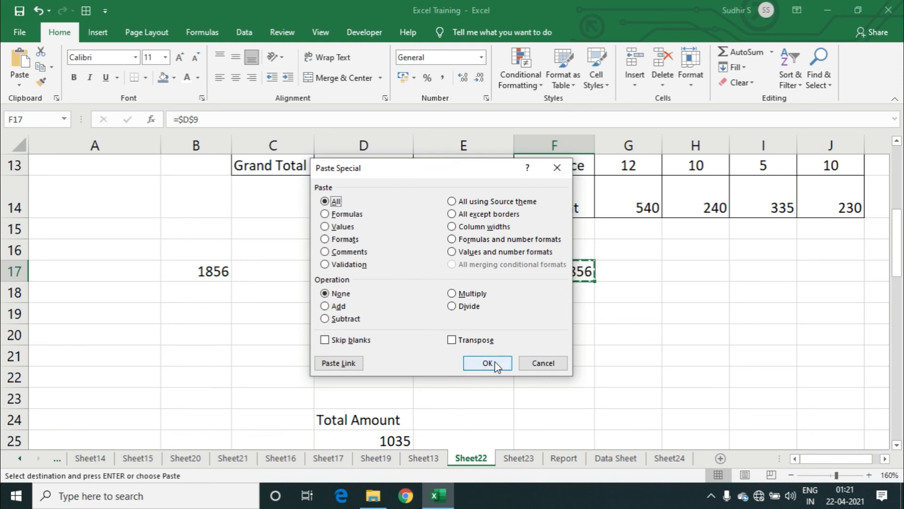
{"action": "left_click", "coordinate": [540, 363]}
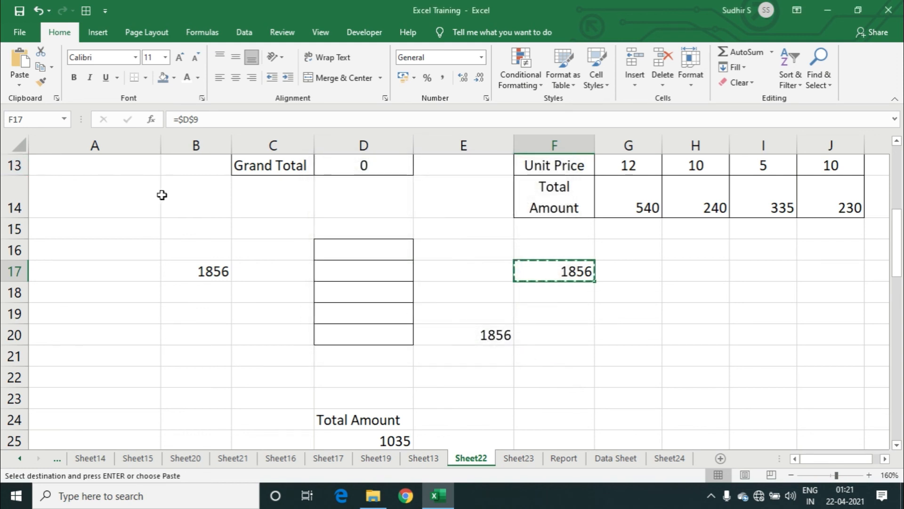
{"action": "left_click", "coordinate": [22, 87]}
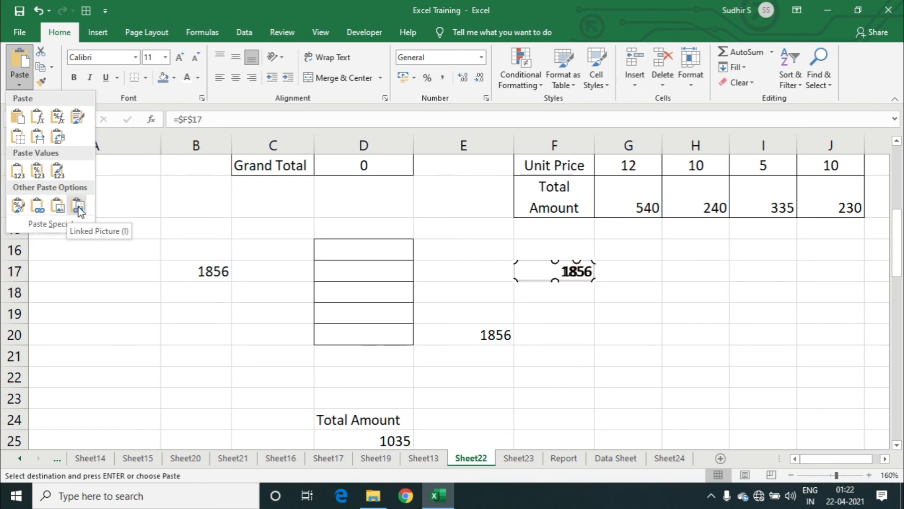
{"action": "left_click", "coordinate": [346, 227]}
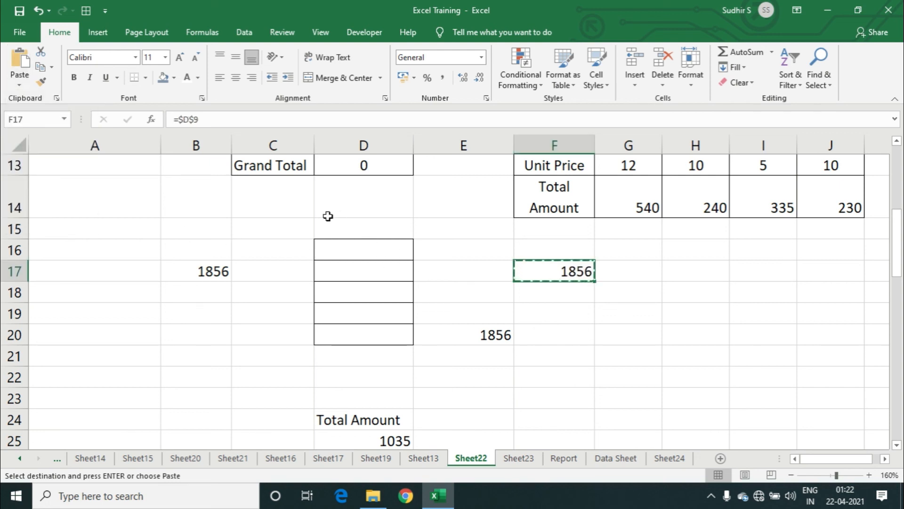
{"action": "key", "text": "Escape"}
Step: Copy the 2020 table in A4:D9 and paste it as a static picture at F22
{"action": "scroll", "coordinate": [324, 216], "scroll_direction": "up", "scroll_amount": 4}
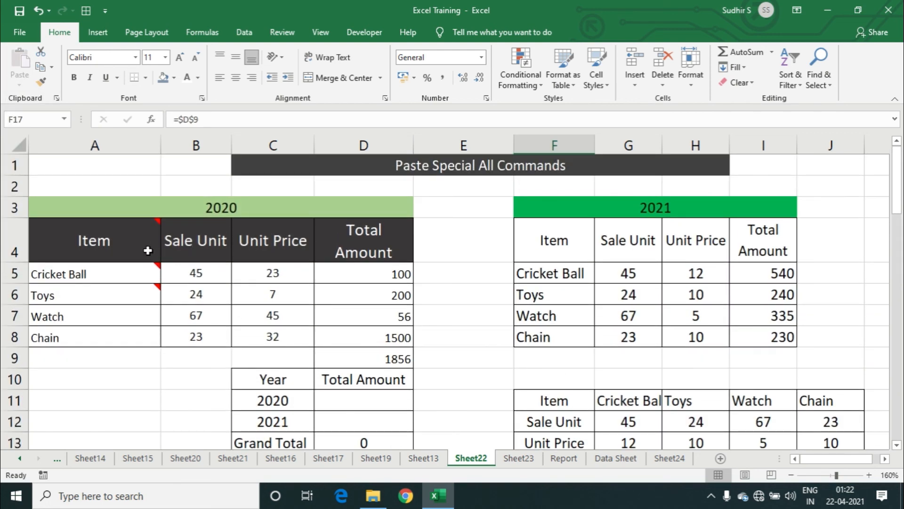
{"action": "left_click_drag", "start_coordinate": [147, 248], "coordinate": [362, 358]}
{"action": "key", "text": "ctrl+c"}
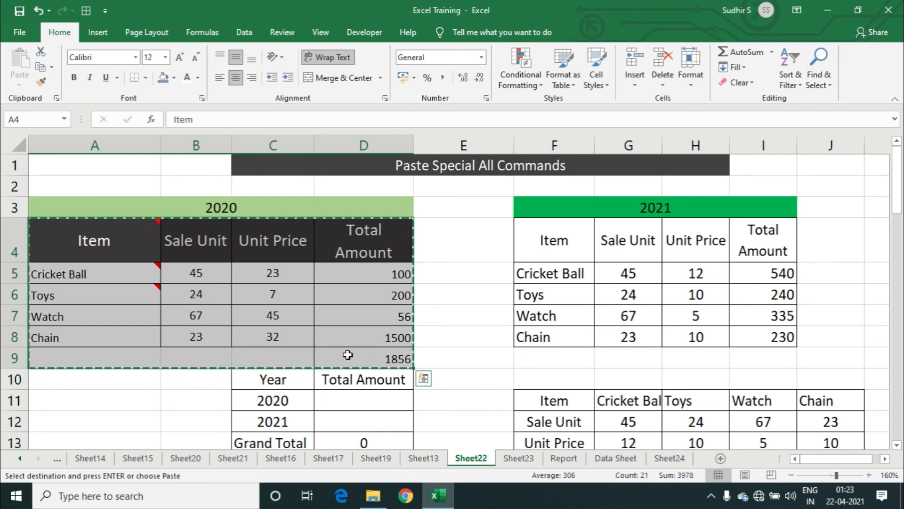
{"action": "scroll", "coordinate": [327, 341], "scroll_direction": "down", "scroll_amount": 5}
{"action": "scroll", "coordinate": [317, 320], "scroll_direction": "down", "scroll_amount": 2}
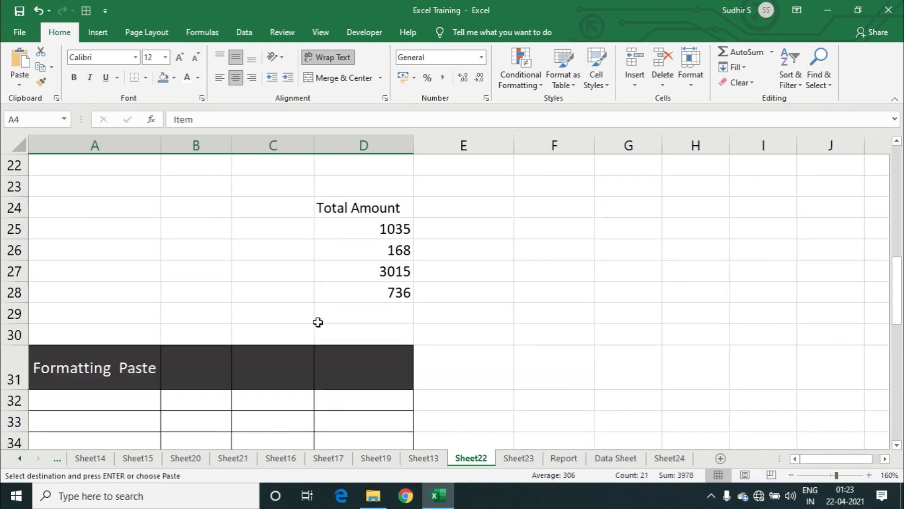
{"action": "scroll", "coordinate": [477, 288], "scroll_direction": "up", "scroll_amount": 2}
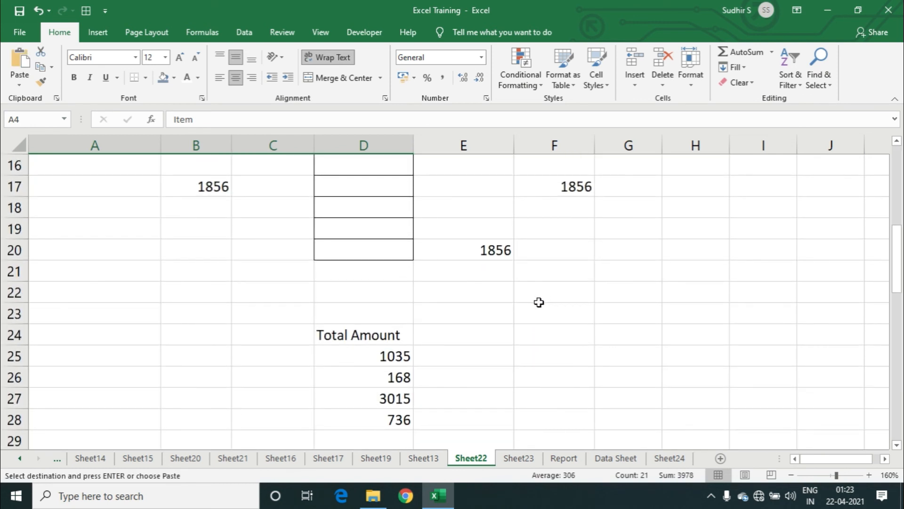
{"action": "left_click", "coordinate": [539, 300]}
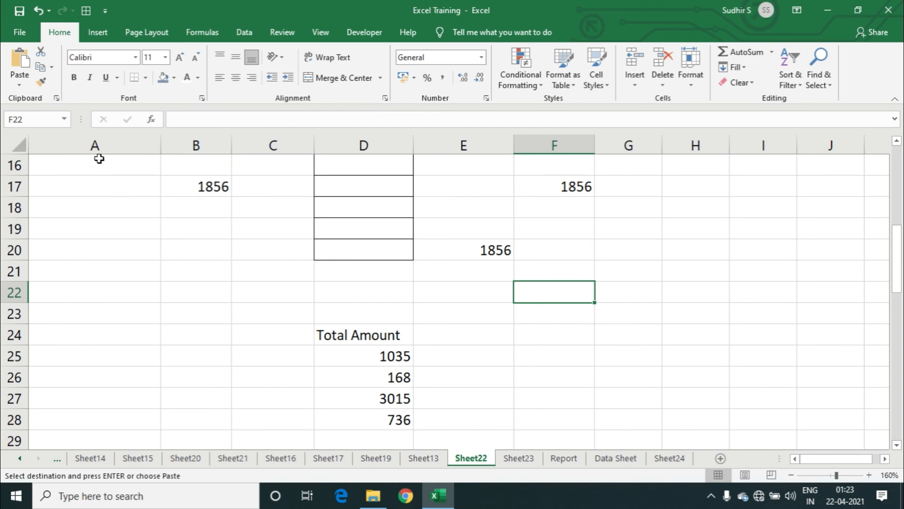
{"action": "scroll", "coordinate": [156, 254], "scroll_direction": "up", "scroll_amount": 5}
{"action": "scroll", "coordinate": [156, 255], "scroll_direction": "down", "scroll_amount": 4}
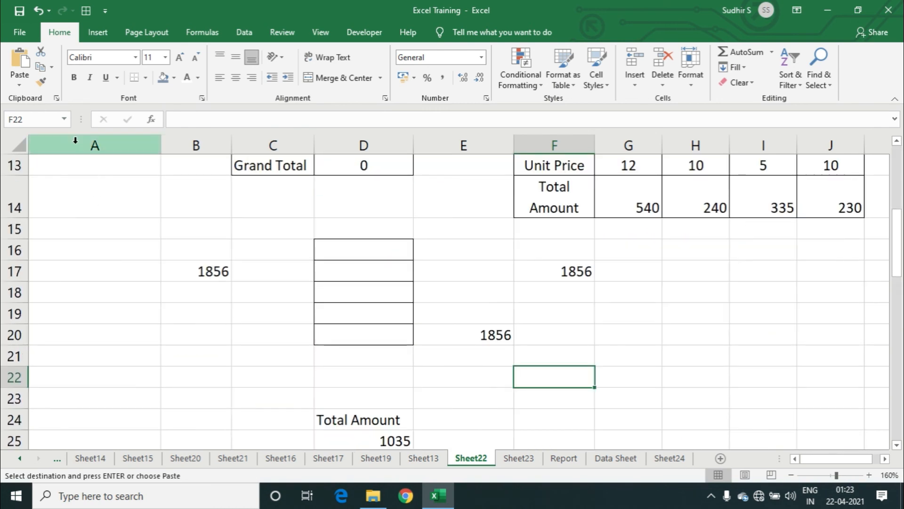
{"action": "scroll", "coordinate": [123, 141], "scroll_direction": "down", "scroll_amount": 2}
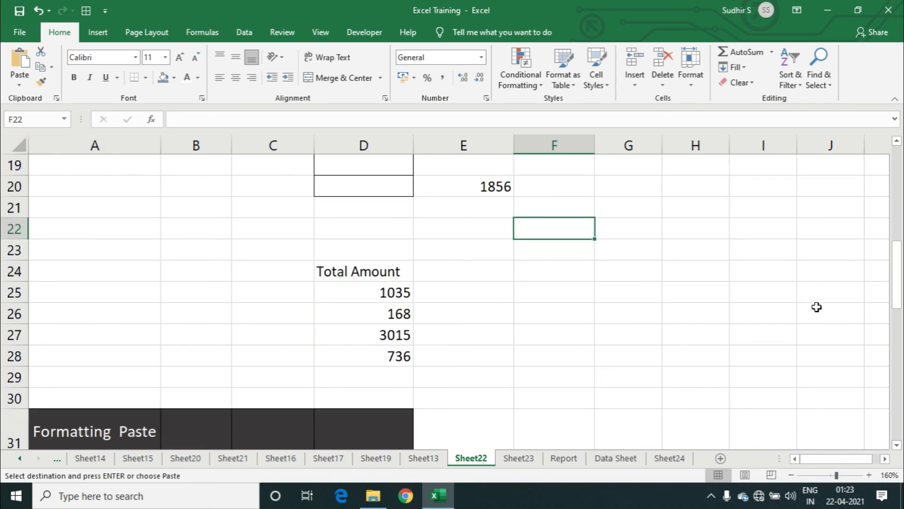
{"action": "left_click", "coordinate": [18, 84]}
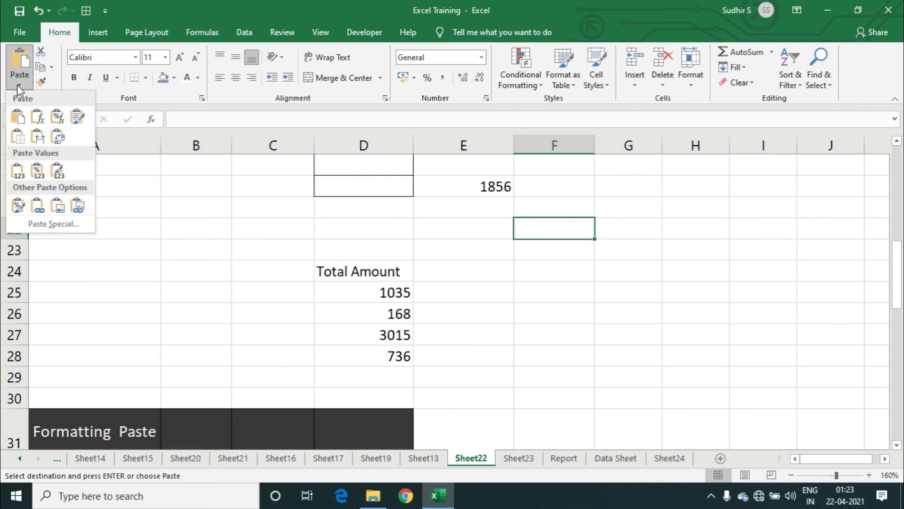
{"action": "left_click", "coordinate": [58, 212]}
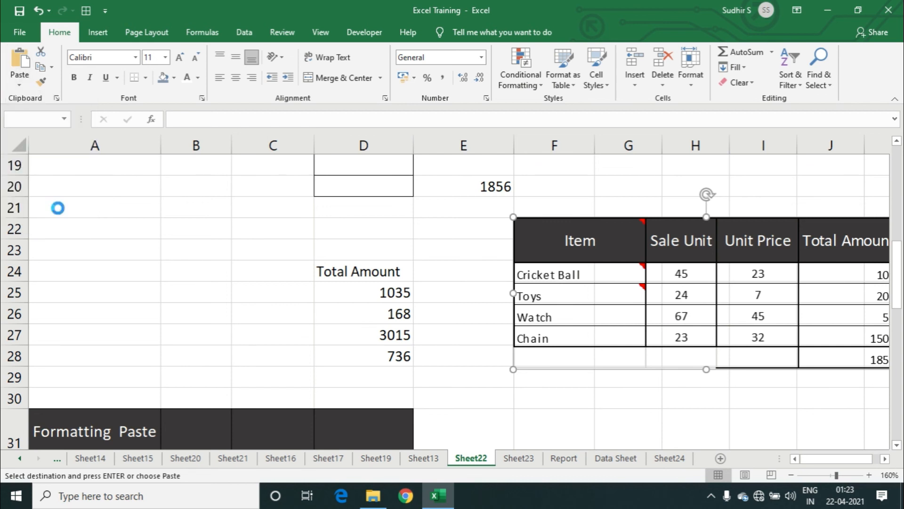
Step: Shrink the pasted table picture and place it beside the Total Amount list, spanning about columns E to H
{"action": "left_click_drag", "start_coordinate": [591, 251], "coordinate": [548, 275]}
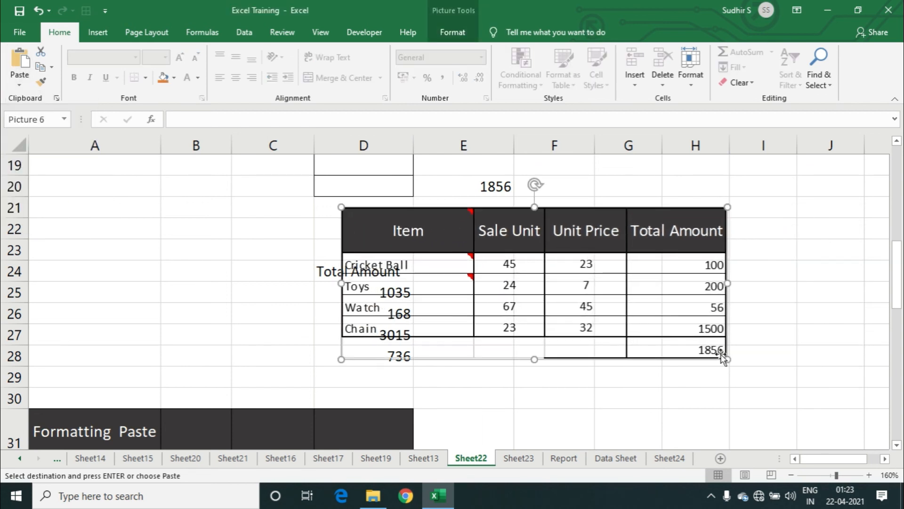
{"action": "left_click_drag", "start_coordinate": [726, 358], "coordinate": [559, 317]}
{"action": "left_click_drag", "start_coordinate": [535, 222], "coordinate": [664, 245]}
{"action": "left_click_drag", "start_coordinate": [608, 337], "coordinate": [610, 382]}
{"action": "left_click_drag", "start_coordinate": [657, 251], "coordinate": [718, 237]}
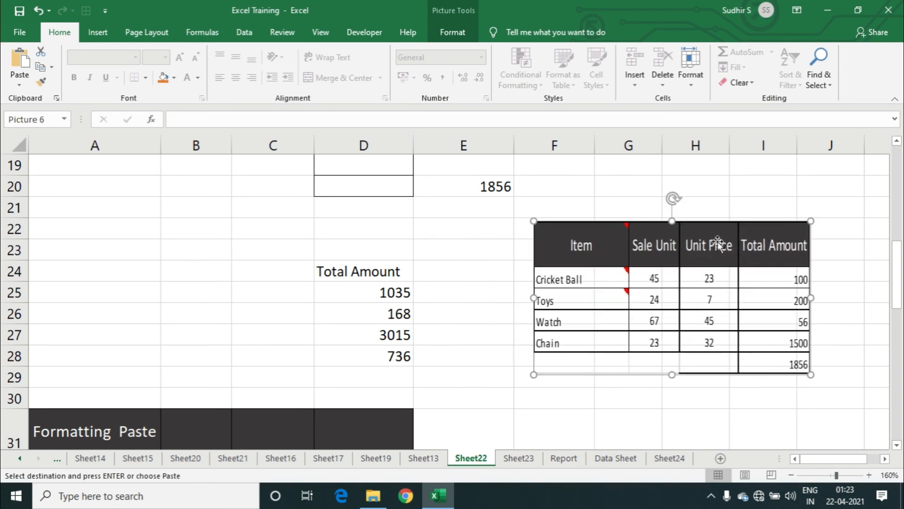
{"action": "left_click_drag", "start_coordinate": [592, 254], "coordinate": [550, 238]}
Step: Paste the copied 2020 table as a linked picture at F30 and resize it to about 2.71 by 6.9 cm
{"action": "scroll", "coordinate": [369, 230], "scroll_direction": "up", "scroll_amount": 6}
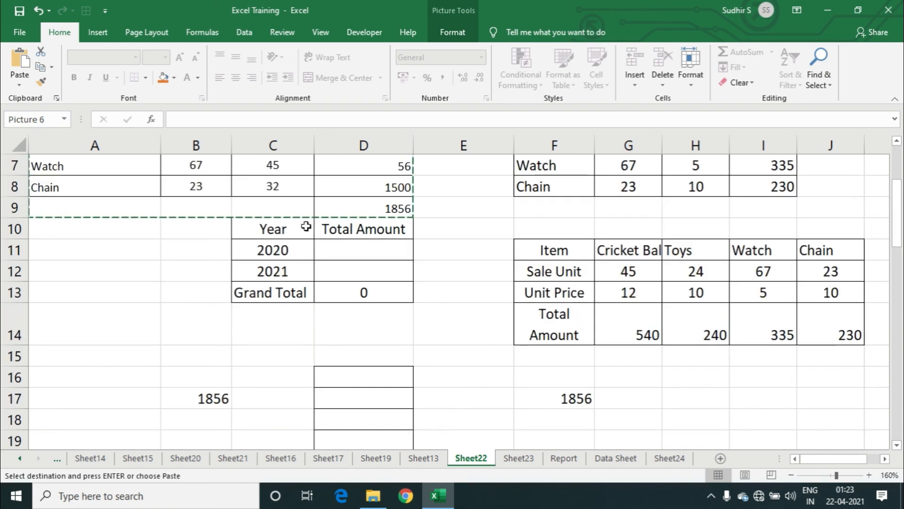
{"action": "scroll", "coordinate": [759, 426], "scroll_direction": "down", "scroll_amount": 7}
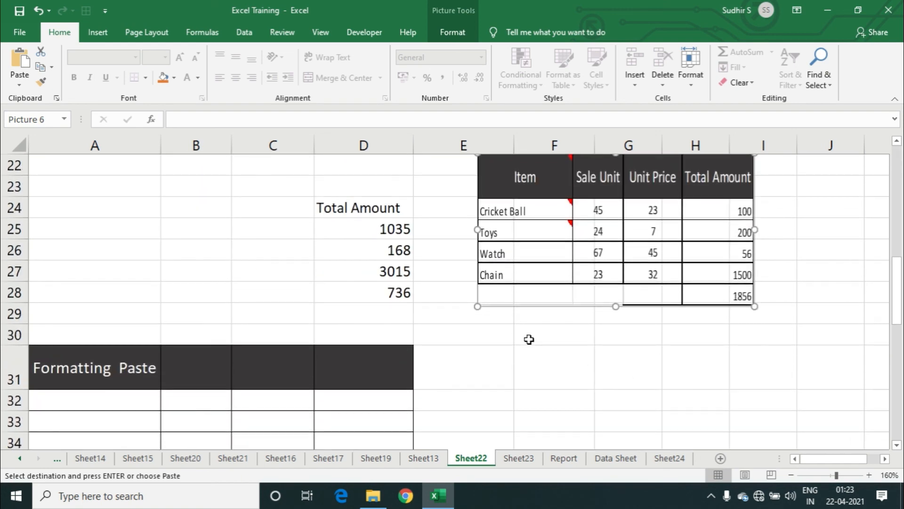
{"action": "left_click", "coordinate": [508, 337]}
{"action": "left_click", "coordinate": [524, 337]}
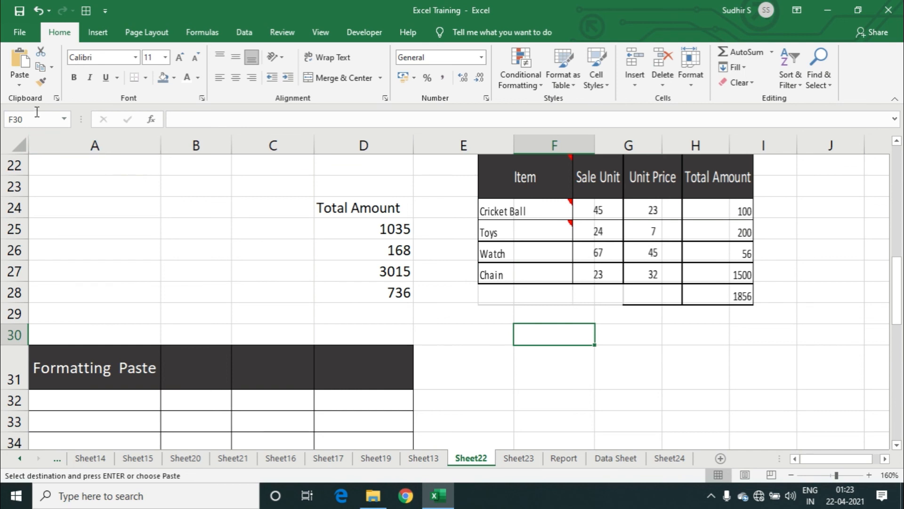
{"action": "left_click", "coordinate": [20, 85]}
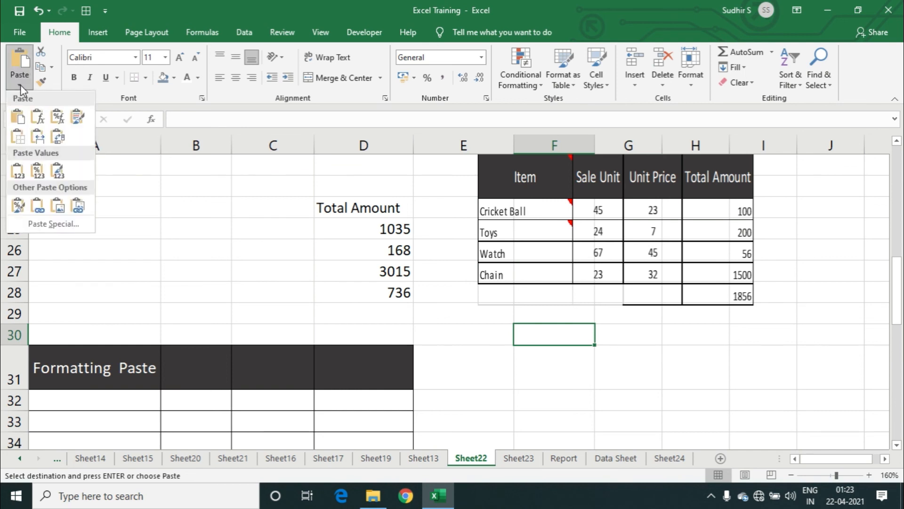
{"action": "left_click", "coordinate": [78, 207]}
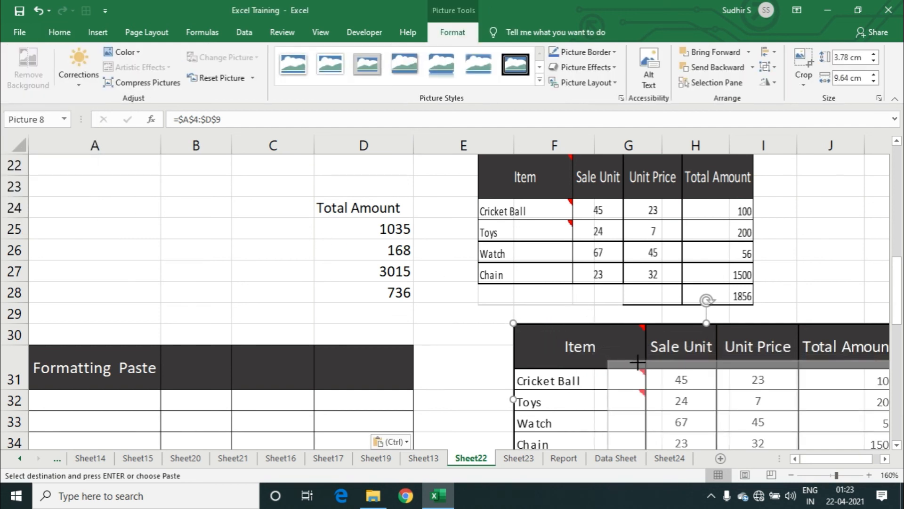
{"action": "left_click_drag", "start_coordinate": [638, 362], "coordinate": [646, 367]}
{"action": "left_click_drag", "start_coordinate": [726, 390], "coordinate": [607, 350]}
Step: Set the 2020 sale units for Cricket Ball in B5 to 10 and for Toys in B6 to 15
{"action": "scroll", "coordinate": [302, 270], "scroll_direction": "up", "scroll_amount": 7}
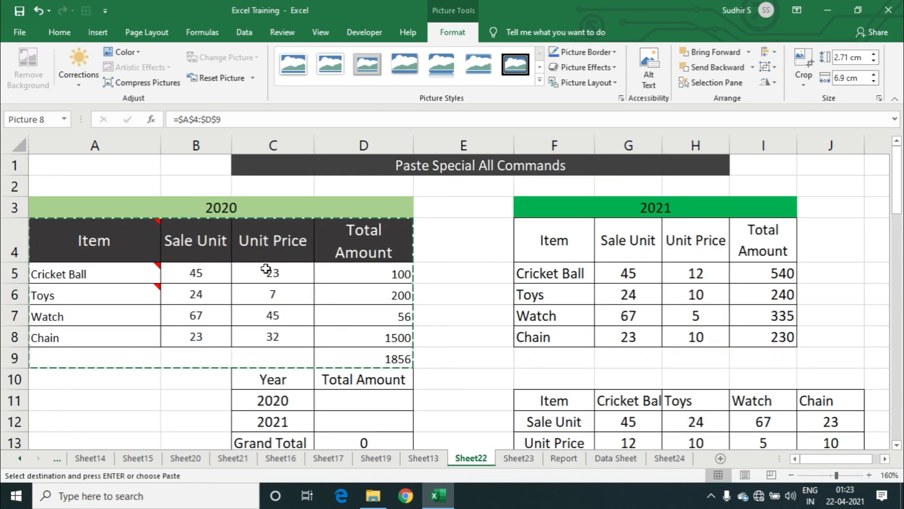
{"action": "left_click", "coordinate": [196, 272]}
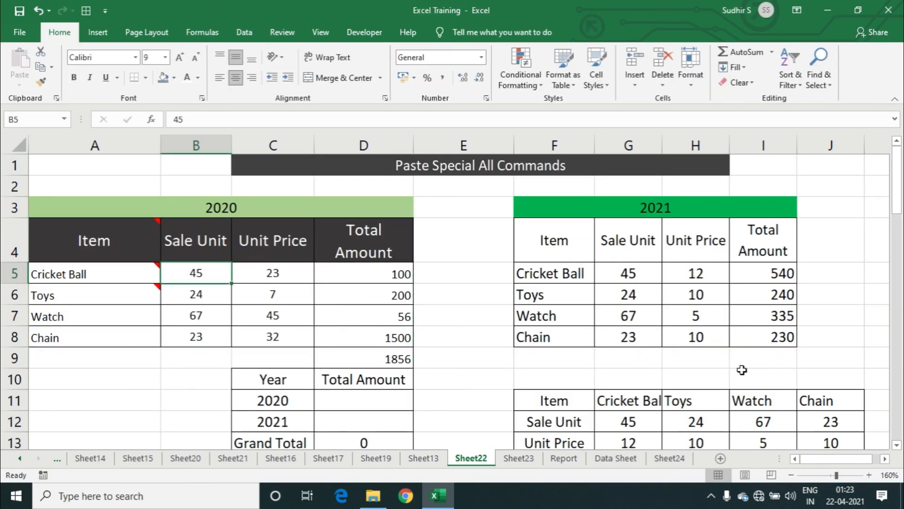
{"action": "type", "text": "10"}
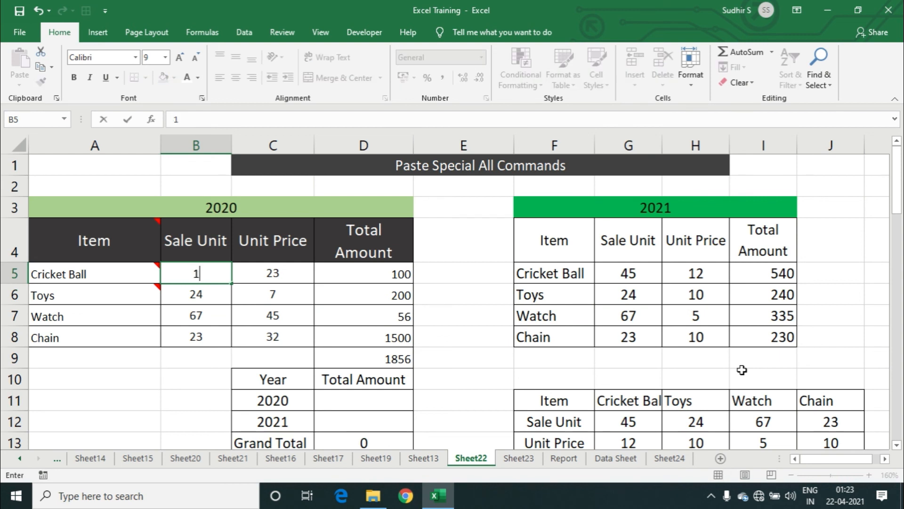
{"action": "key", "text": "Return"}
{"action": "key", "text": "F2"}
{"action": "key", "text": "BackSpace"}
{"action": "key", "text": "BackSpace"}
{"action": "type", "text": "15"}
{"action": "key", "text": "Return"}
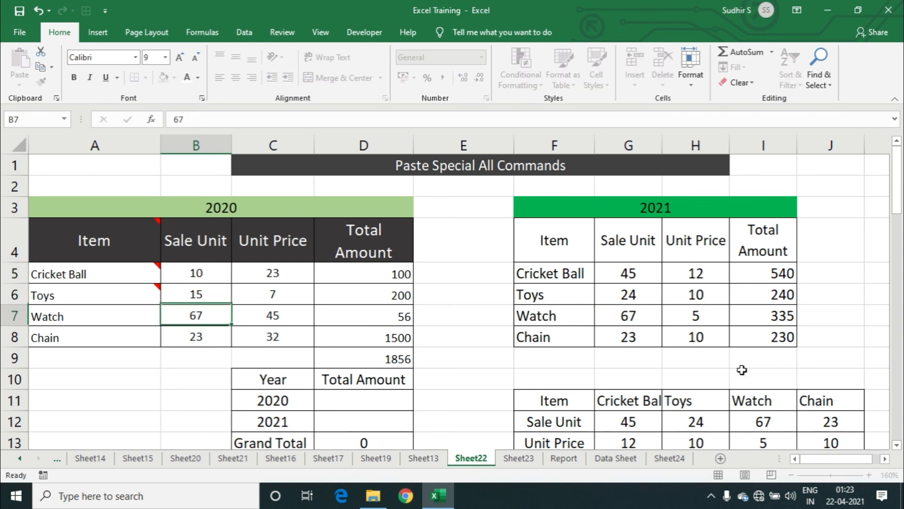
Step: Set the 2020 sale units for Watch in B7 to 20 and for Chain in B8 to 25
{"action": "type", "text": "20"}
{"action": "key", "text": "Return"}
{"action": "type", "text": "25"}
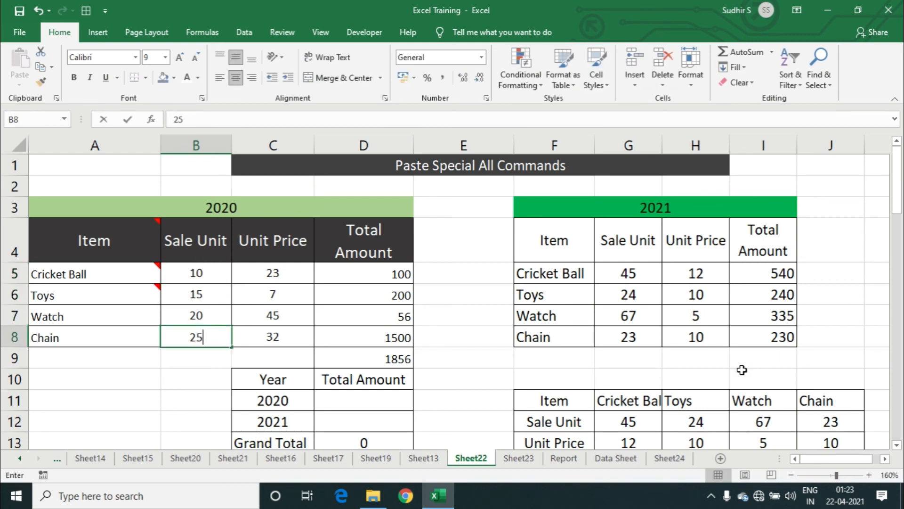
{"action": "key", "text": "Tab"}
Step: Set the 2020 unit prices in C5:C8 to 50, 100, 150 and 200
{"action": "key", "text": "Up"}
{"action": "key", "text": "Up"}
{"action": "key", "text": "Up"}
{"action": "type", "text": "50"}
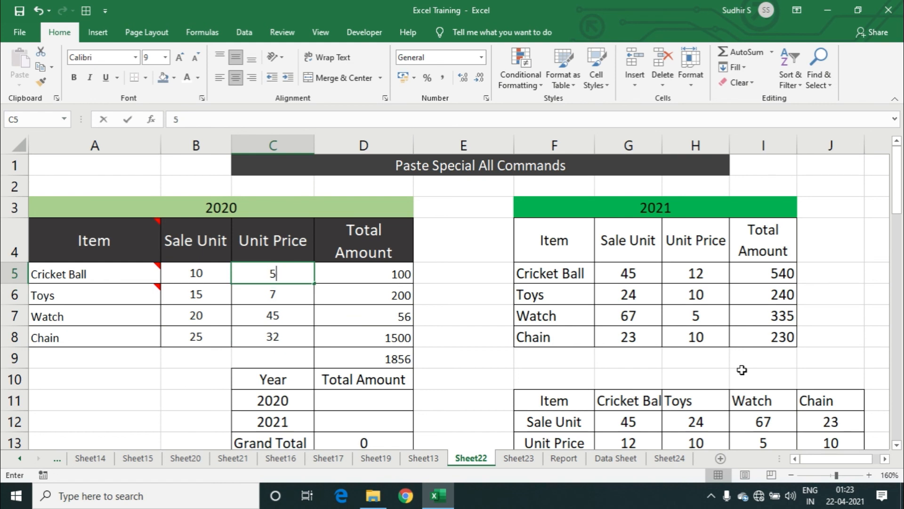
{"action": "key", "text": "Return"}
{"action": "type", "text": "100"}
{"action": "key", "text": "Return"}
{"action": "type", "text": "150"}
{"action": "key", "text": "Return"}
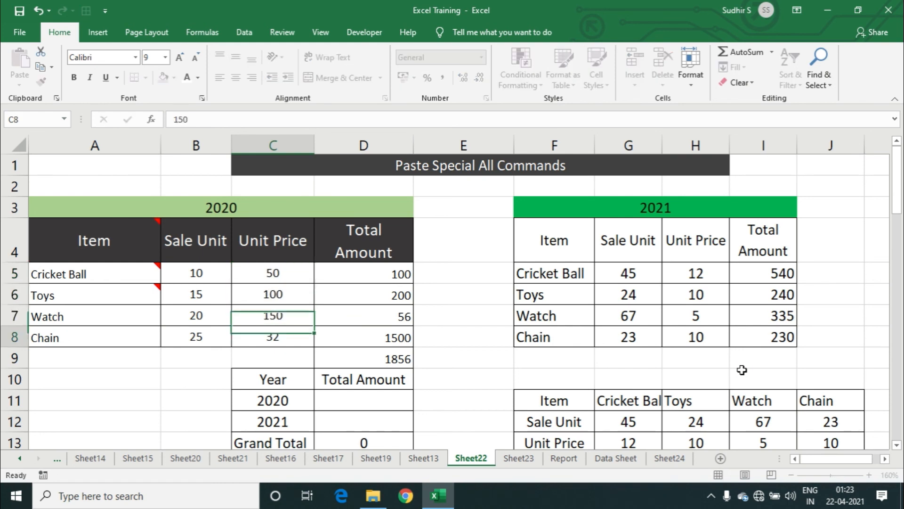
{"action": "type", "text": "200"}
{"action": "key", "text": "Tab"}
Step: Nudge the static table picture slightly left and up, closer to the Total Amount list
{"action": "scroll", "coordinate": [742, 370], "scroll_direction": "down", "scroll_amount": 6}
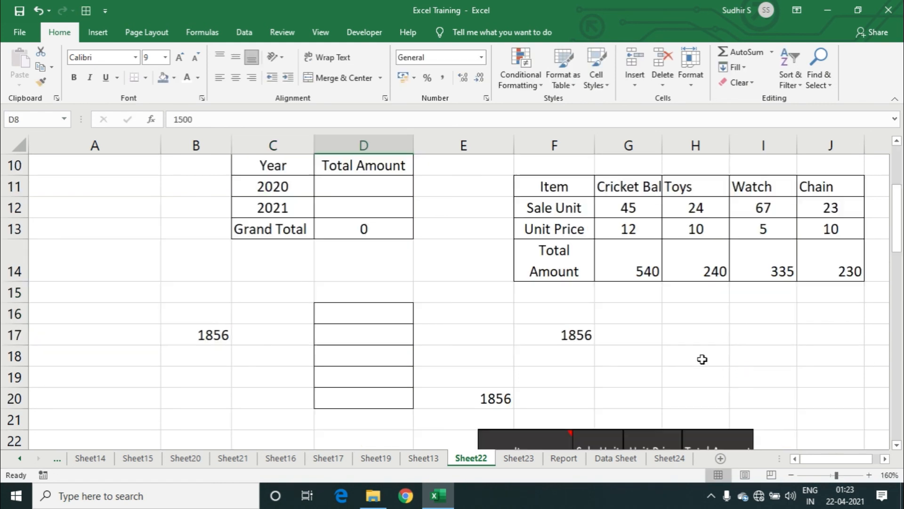
{"action": "left_click", "coordinate": [613, 235]}
{"action": "left_click_drag", "start_coordinate": [612, 235], "coordinate": [606, 233]}
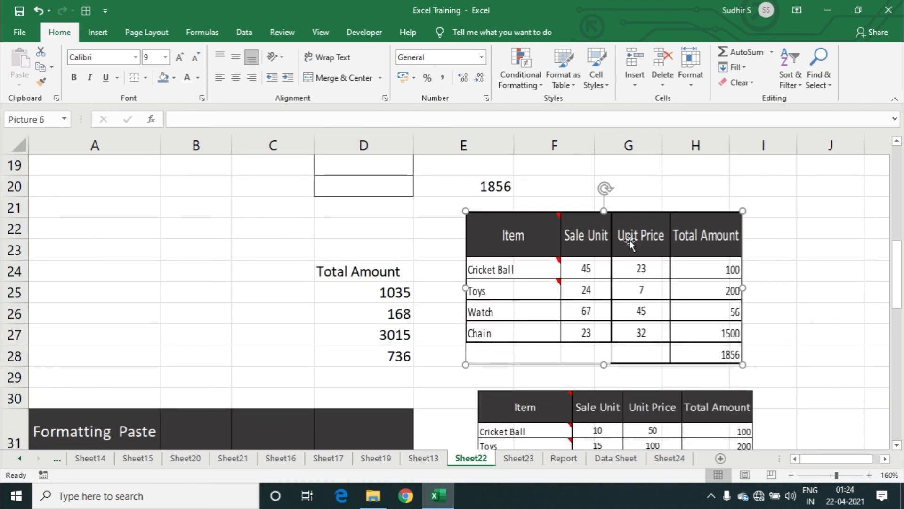
Step: Position the linked table picture just below the static picture across columns E to H and stretch its height down to row 34
{"action": "scroll", "coordinate": [639, 262], "scroll_direction": "down", "scroll_amount": 2}
{"action": "left_click_drag", "start_coordinate": [603, 288], "coordinate": [591, 284]}
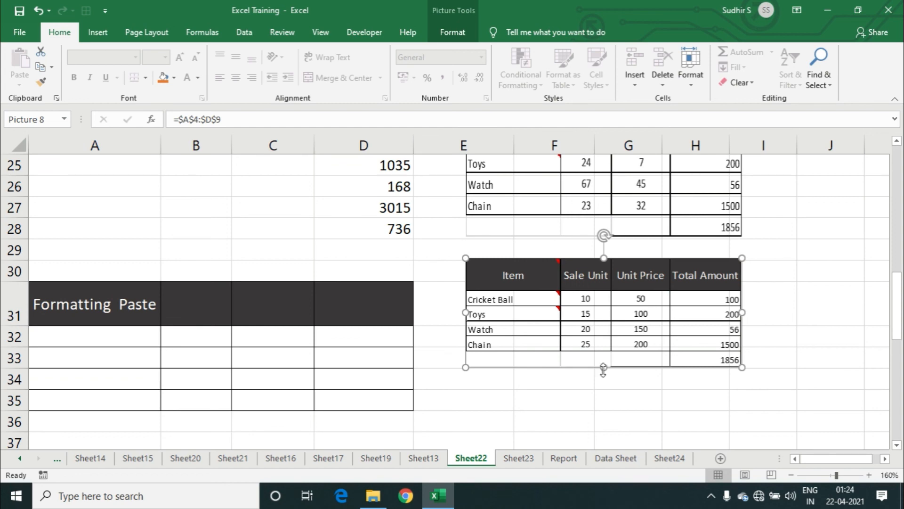
{"action": "left_click_drag", "start_coordinate": [603, 368], "coordinate": [603, 385]}
{"action": "scroll", "coordinate": [246, 271], "scroll_direction": "up", "scroll_amount": 8}
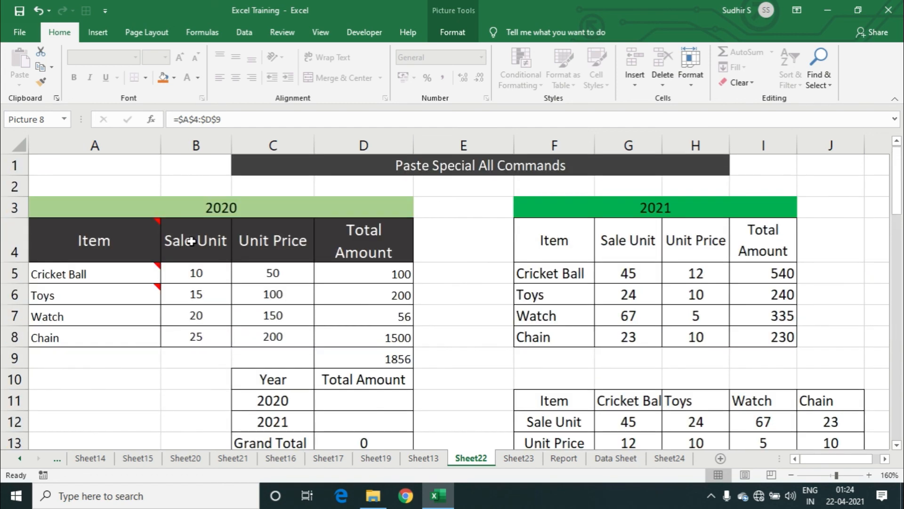
{"action": "scroll", "coordinate": [778, 380], "scroll_direction": "down", "scroll_amount": 8}
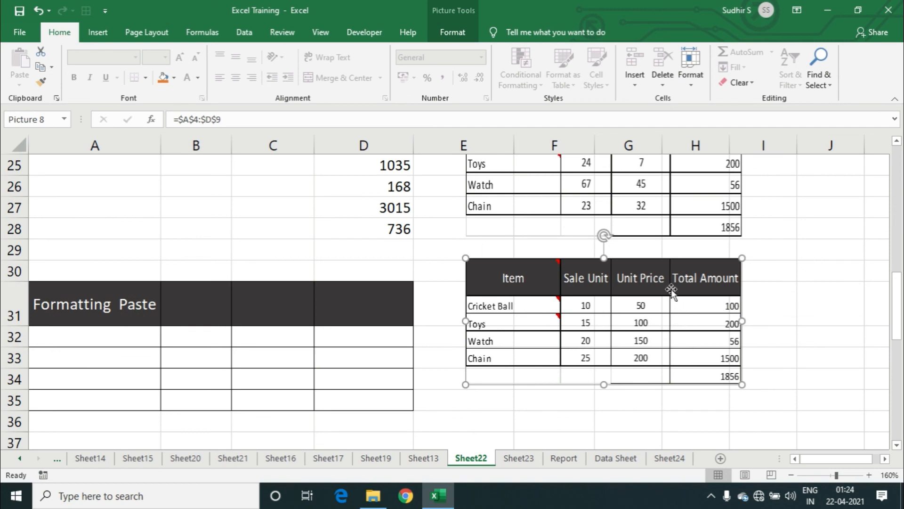
{"action": "left_click_drag", "start_coordinate": [672, 289], "coordinate": [678, 288]}
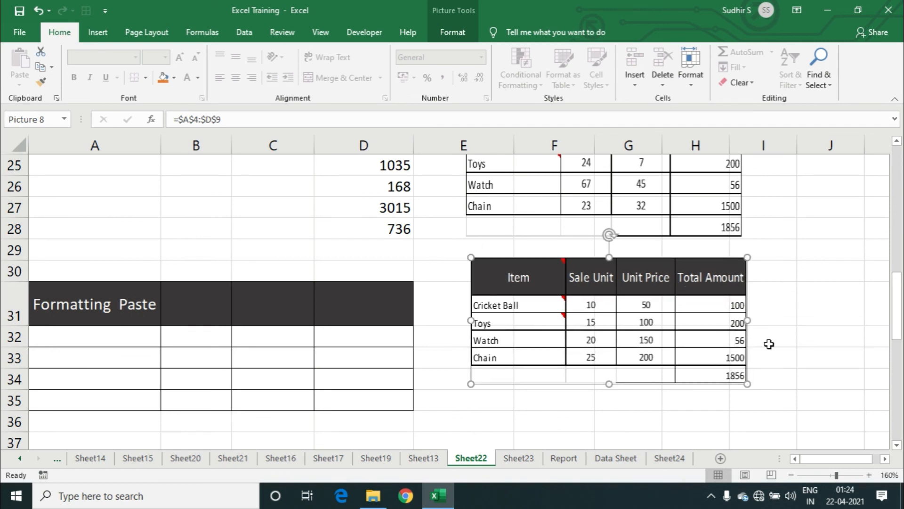
{"action": "left_click", "coordinate": [766, 341]}
Step: Compare the edited 2020 source table with its static and linked pictures
{"action": "scroll", "coordinate": [706, 340], "scroll_direction": "up", "scroll_amount": 5}
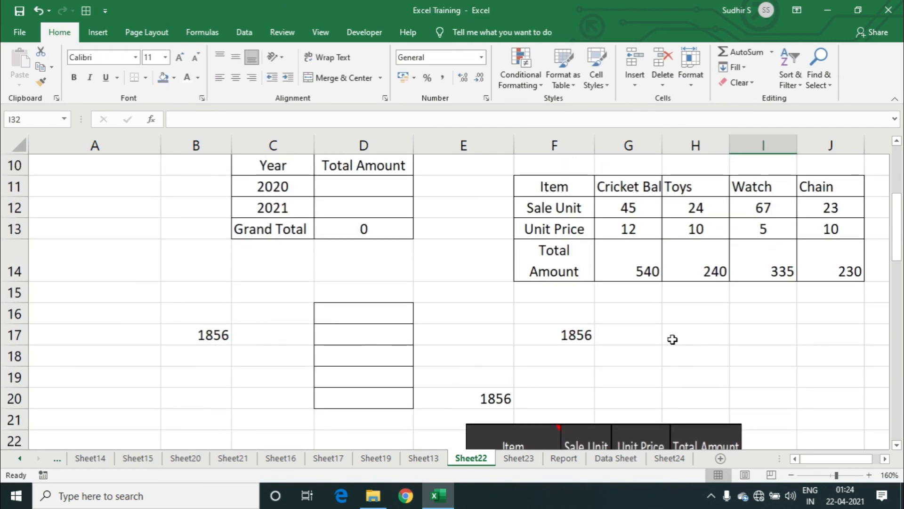
{"action": "scroll", "coordinate": [673, 339], "scroll_direction": "up", "scroll_amount": 3}
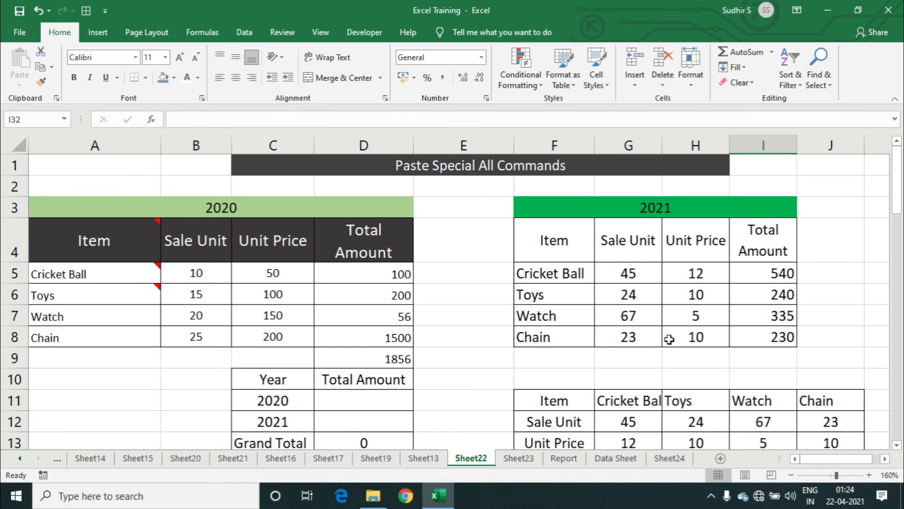
{"action": "scroll", "coordinate": [668, 339], "scroll_direction": "down", "scroll_amount": 7}
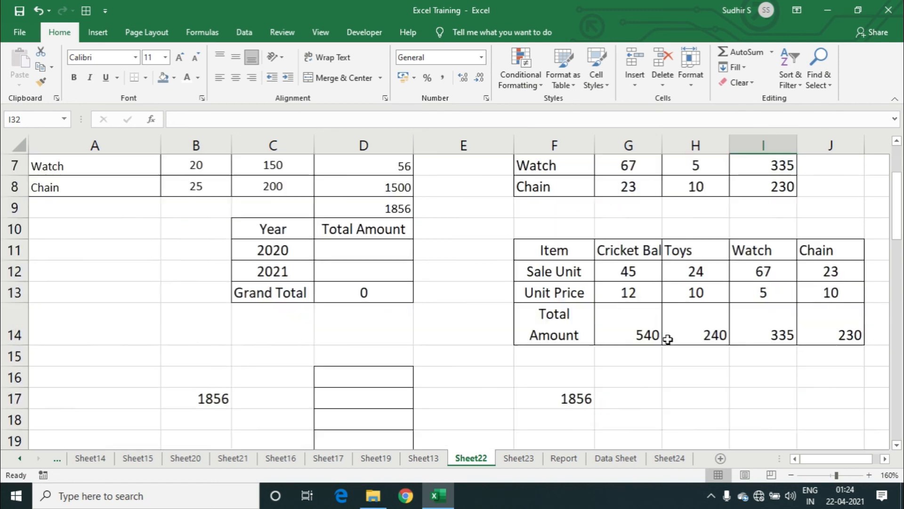
{"action": "scroll", "coordinate": [664, 345], "scroll_direction": "down", "scroll_amount": 1}
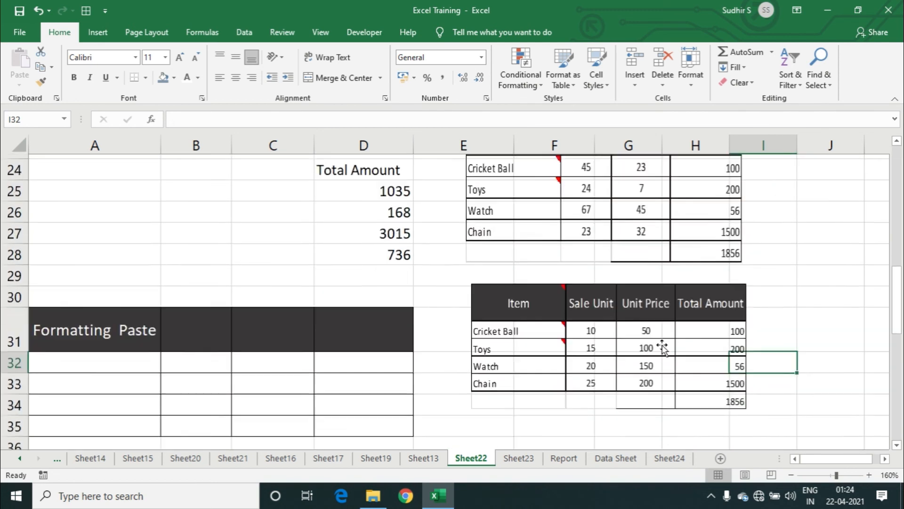
{"action": "left_click", "coordinate": [604, 415]}
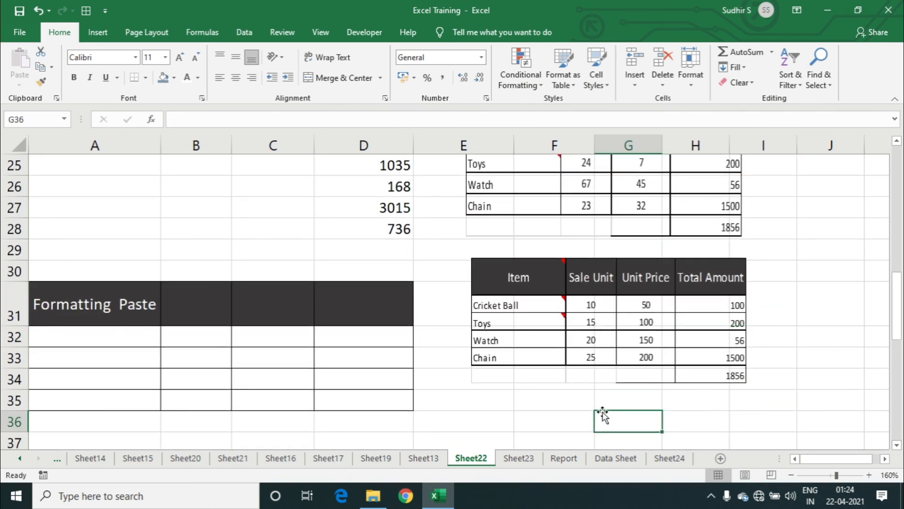